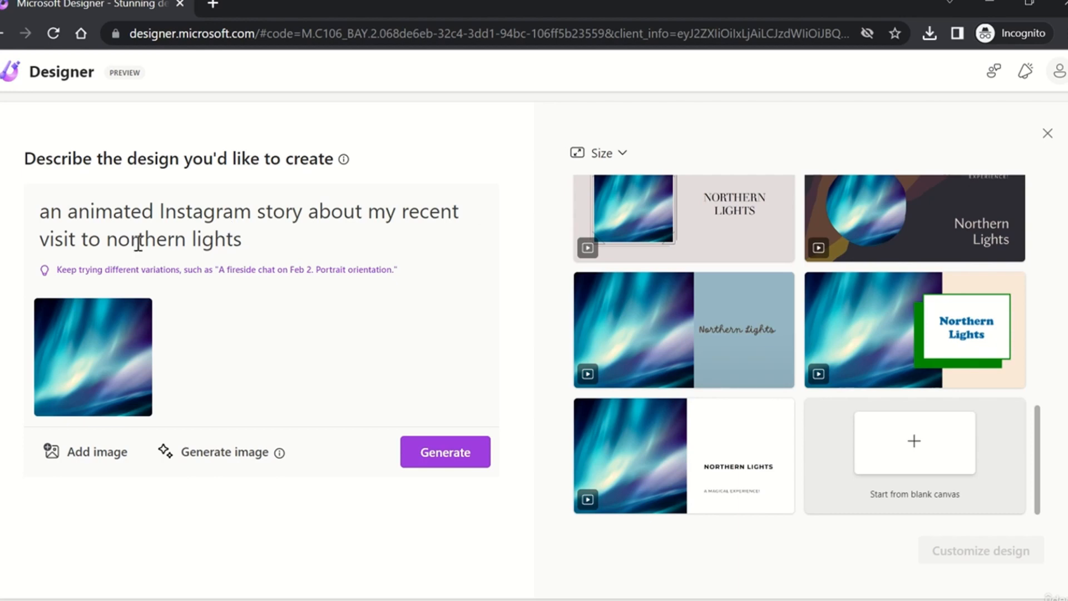
Add the saved photo of the silhouetted couple before a painted wall to the northern lights prompt and generate new designs.
mouse_move(95, 313)
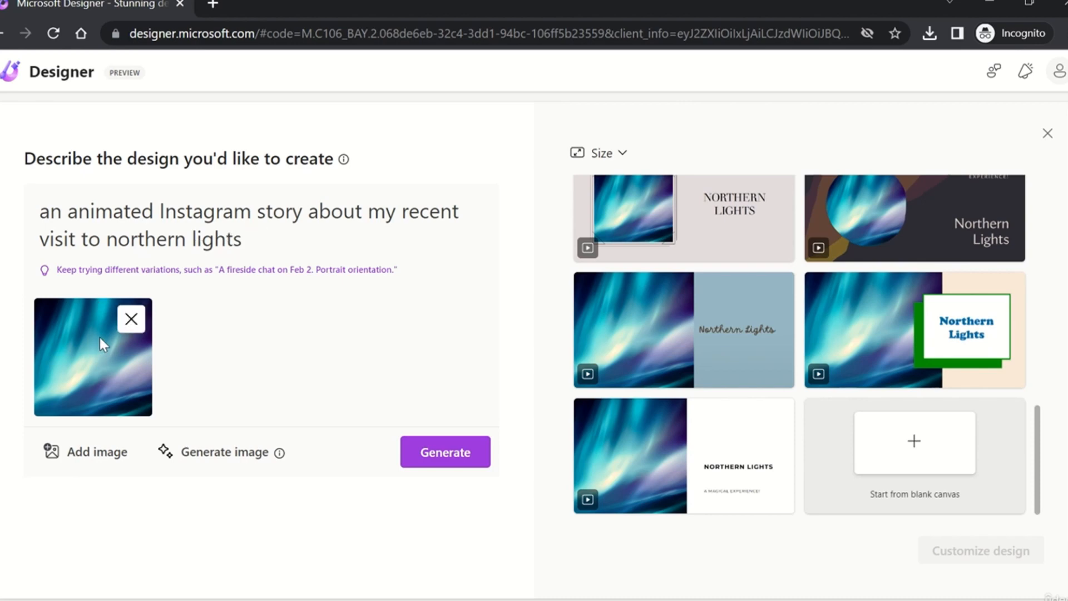
click(96, 451)
click(114, 556)
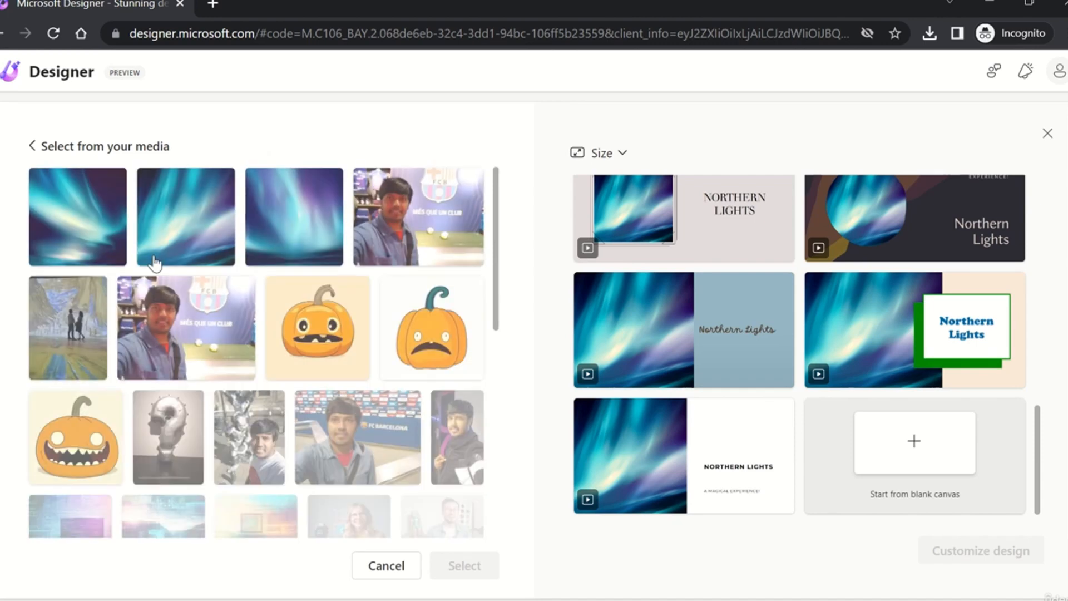
click(80, 303)
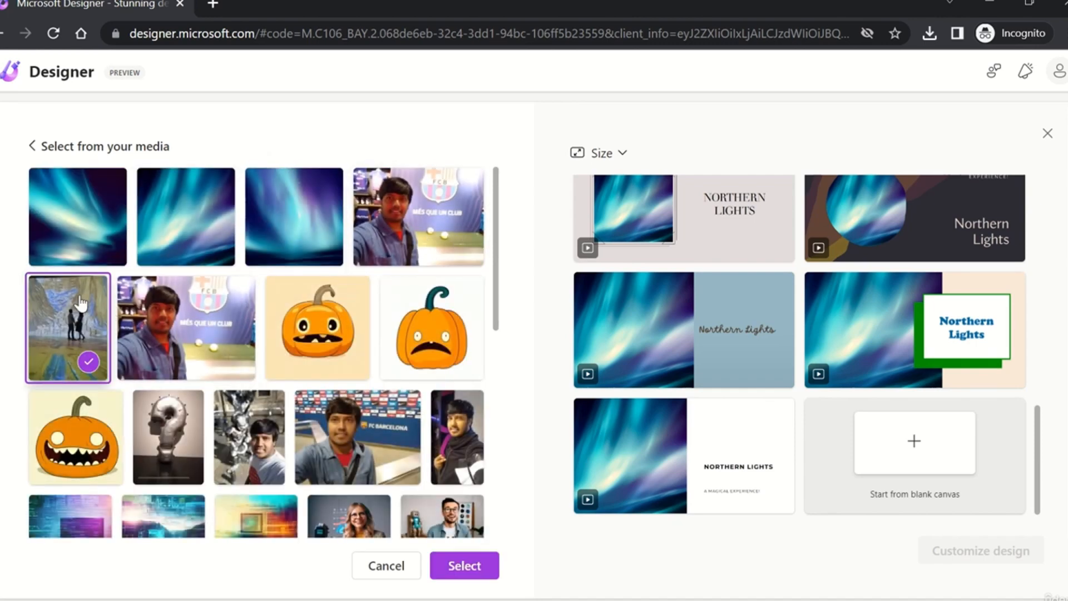
click(489, 567)
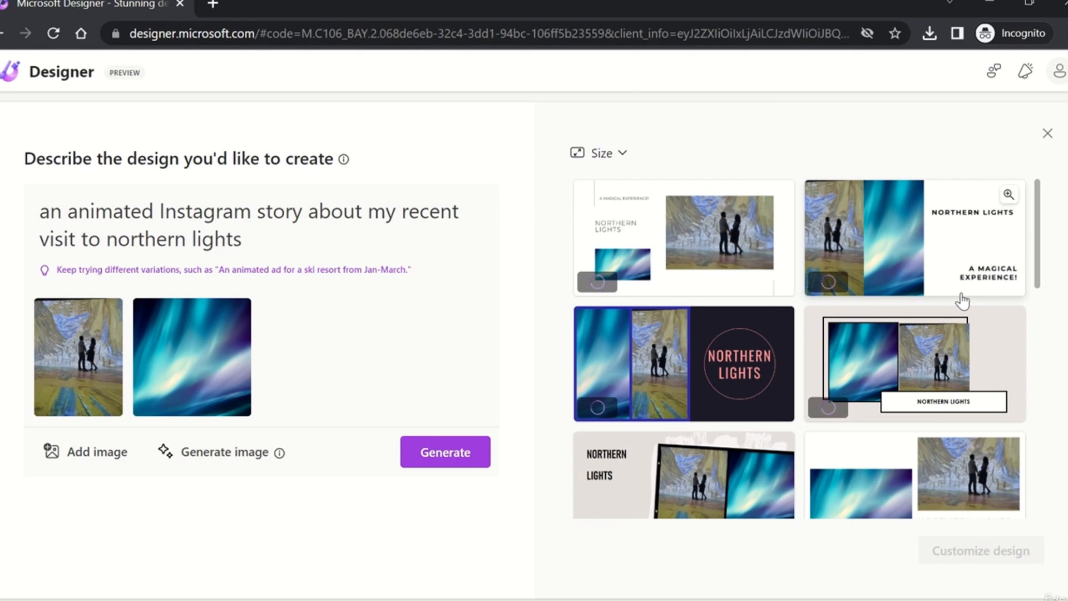
Browse the generated designs and open the beige one with the tilted black film-strip frame for customizing.
scroll(882, 336, down, 5)
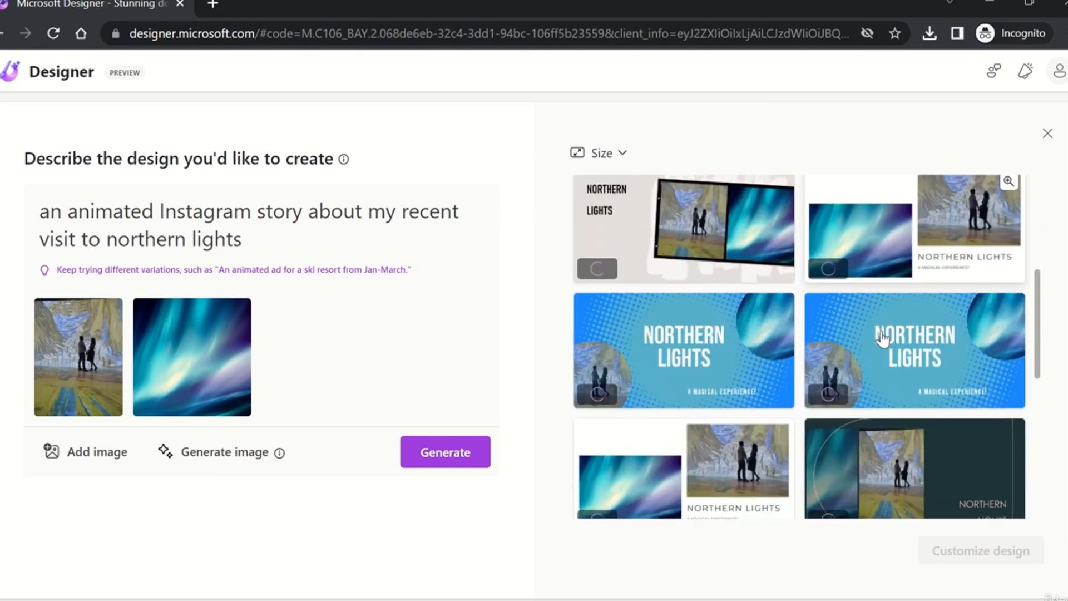
scroll(882, 336, up, 1)
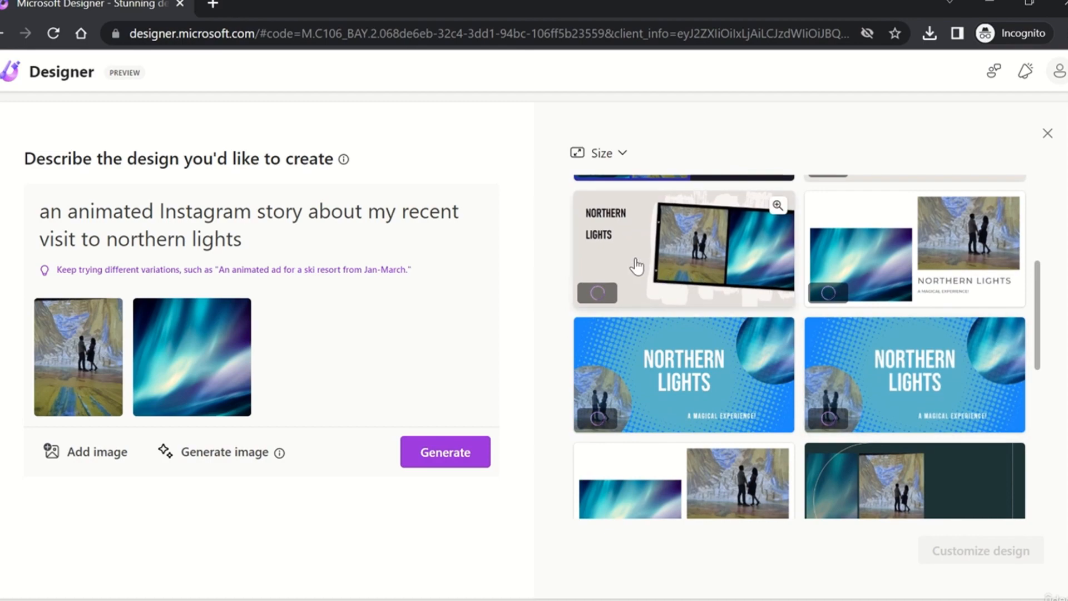
scroll(662, 386, down, 5)
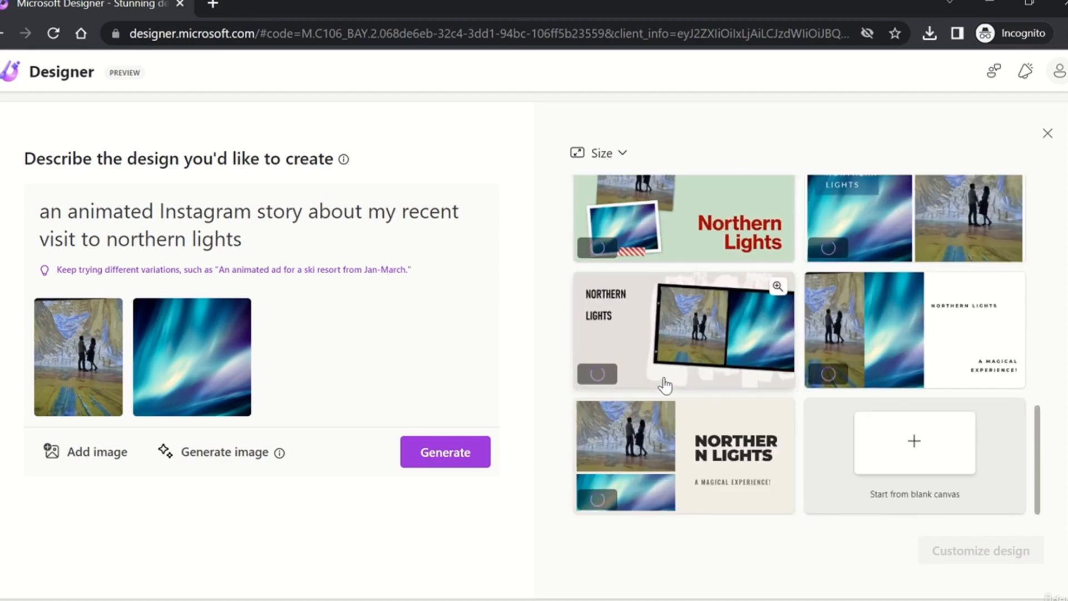
scroll(663, 382, down, 1)
scroll(664, 384, up, 4)
scroll(665, 384, down, 1)
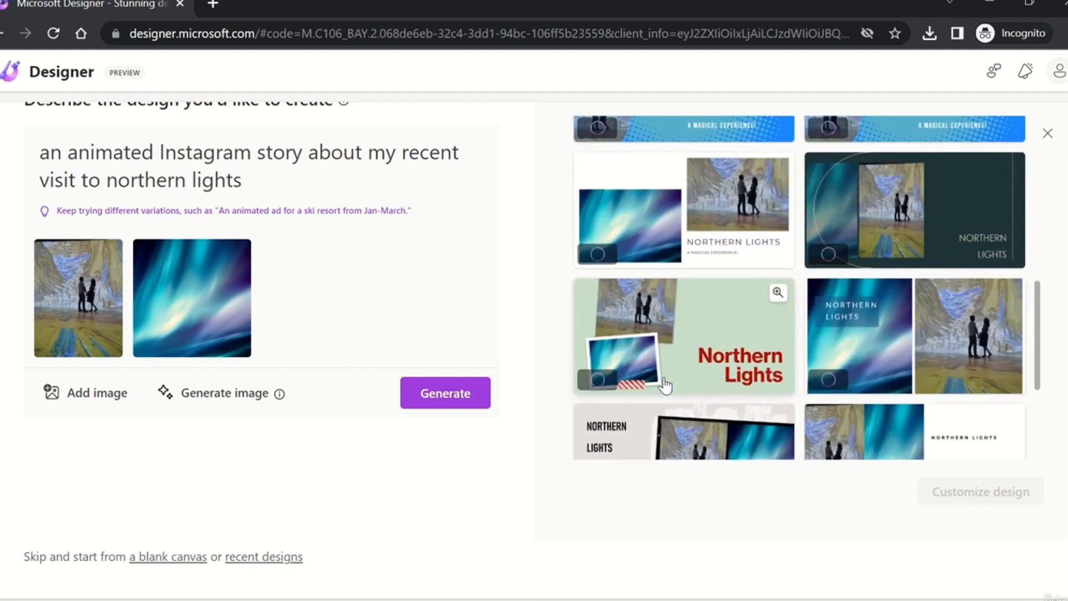
scroll(664, 385, up, 3)
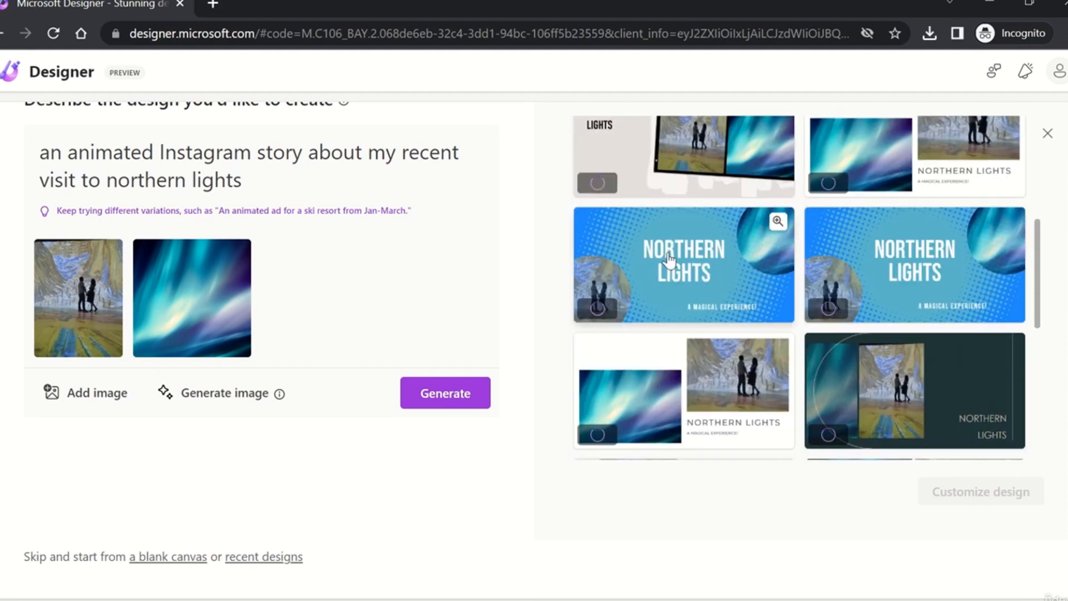
scroll(668, 261, up, 3)
click(635, 300)
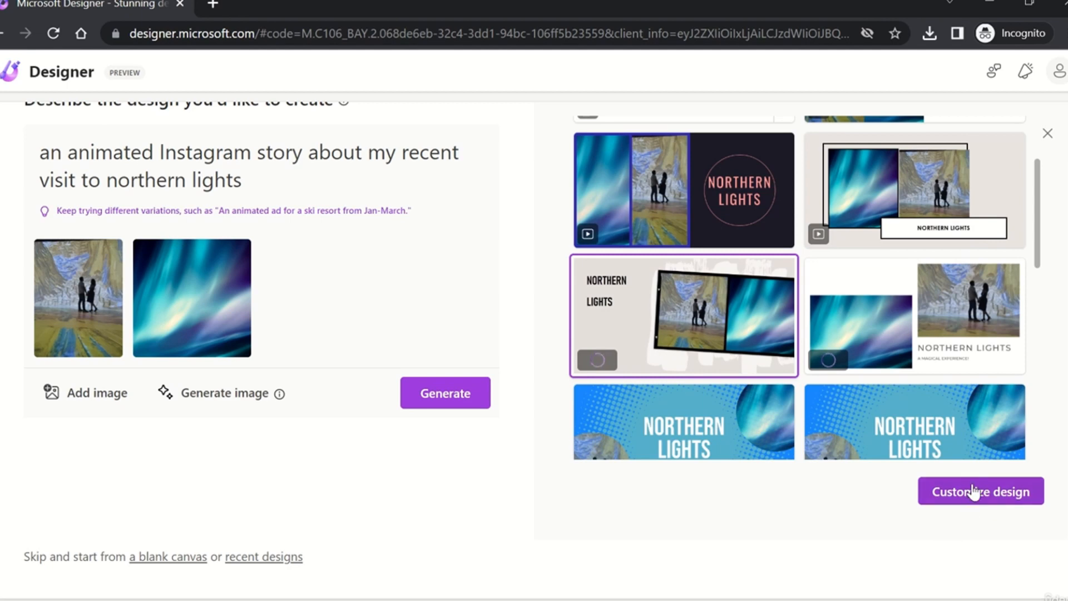
click(973, 492)
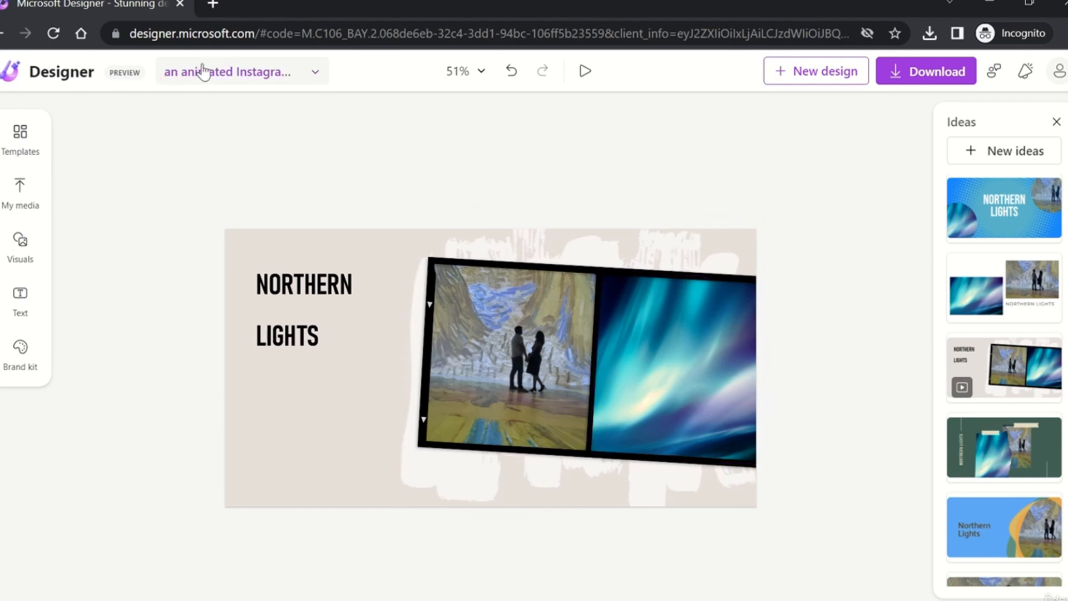
Start a new design in a separate browser tab and return to the Northern Lights design.
click(316, 73)
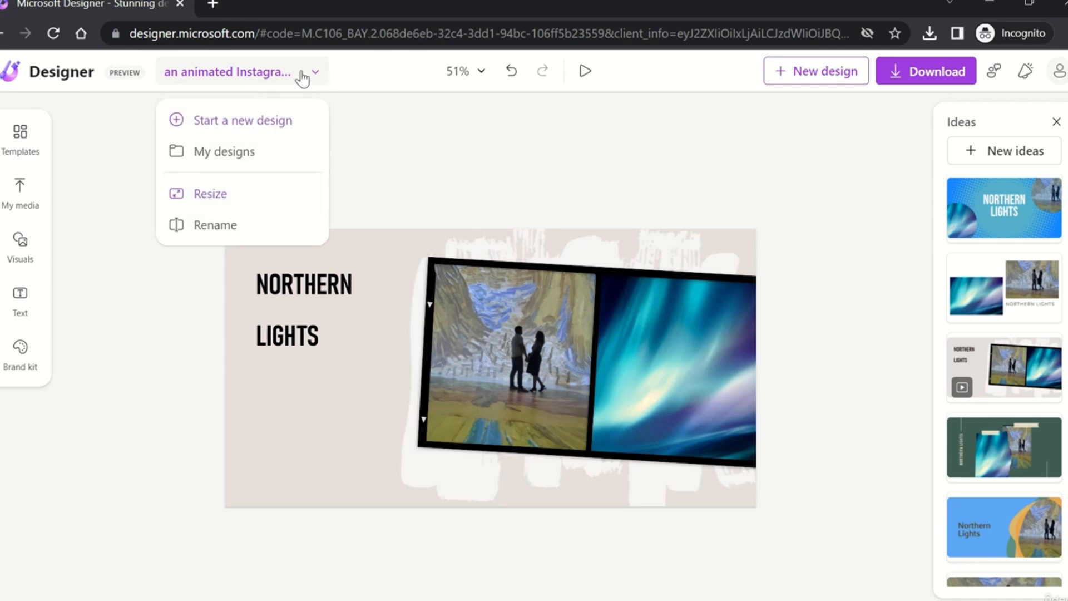
click(370, 77)
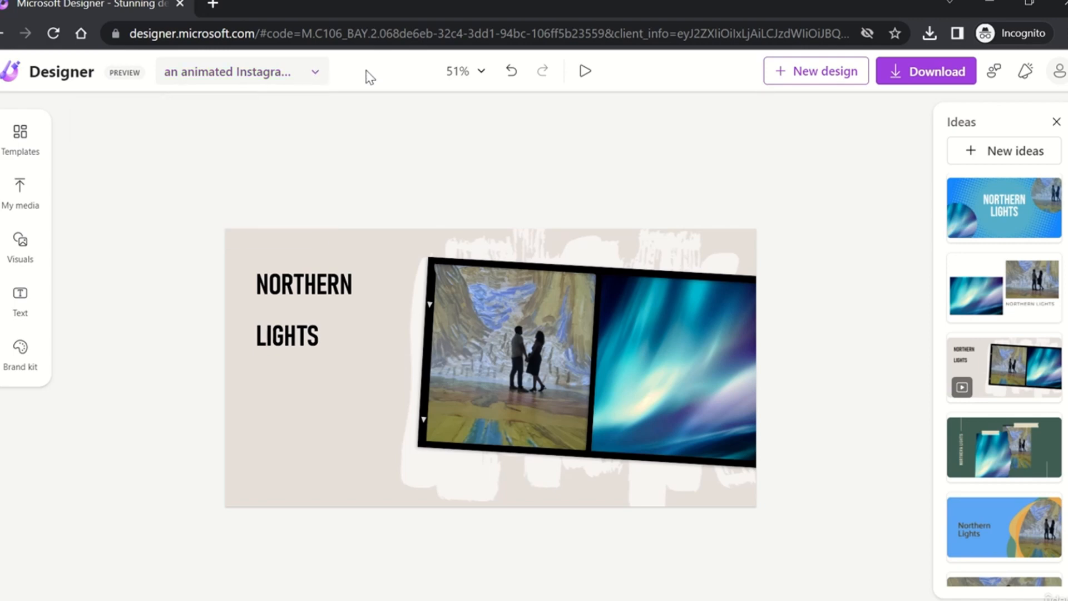
click(275, 71)
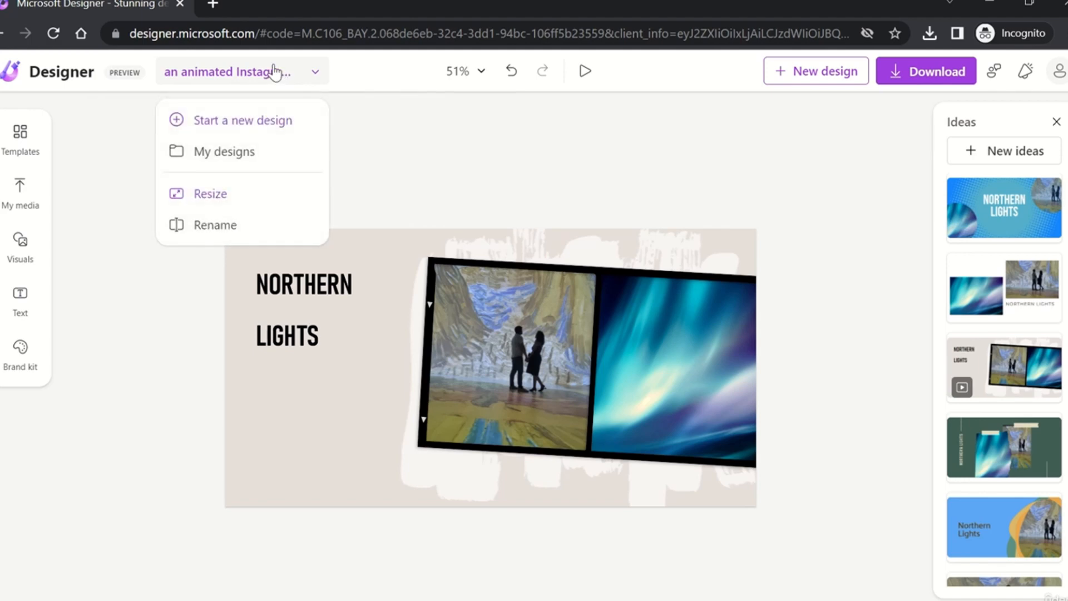
click(301, 121)
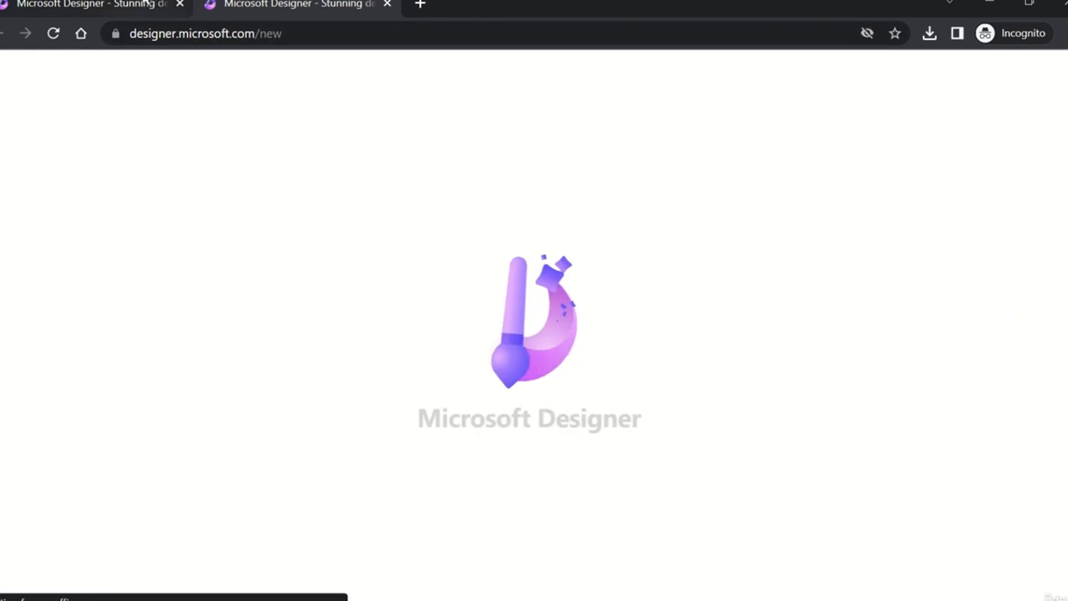
click(145, 3)
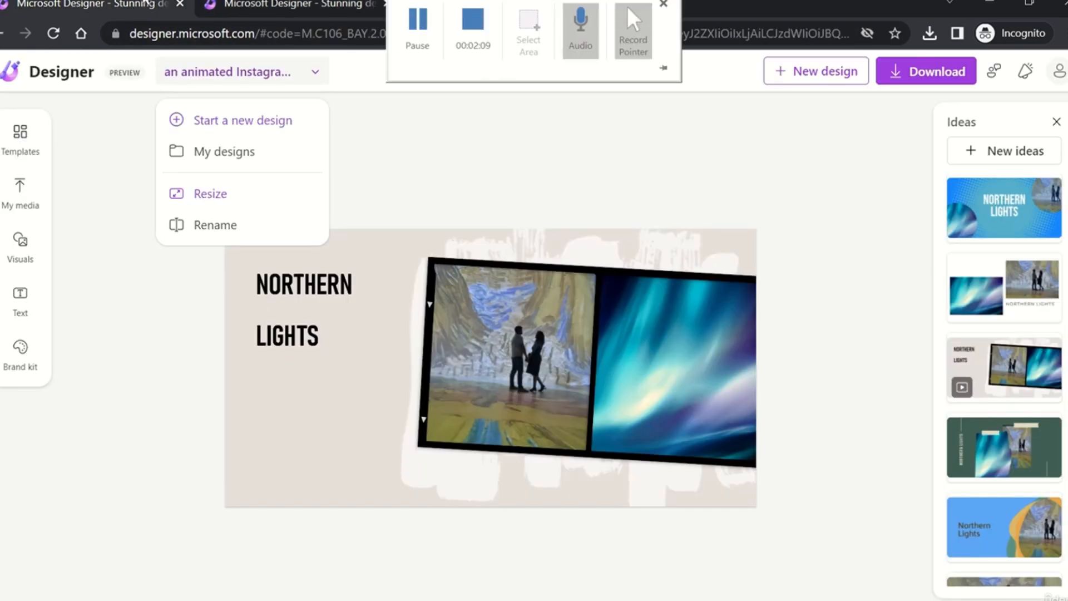
View the collection of saved designs and return to the canvas.
click(253, 159)
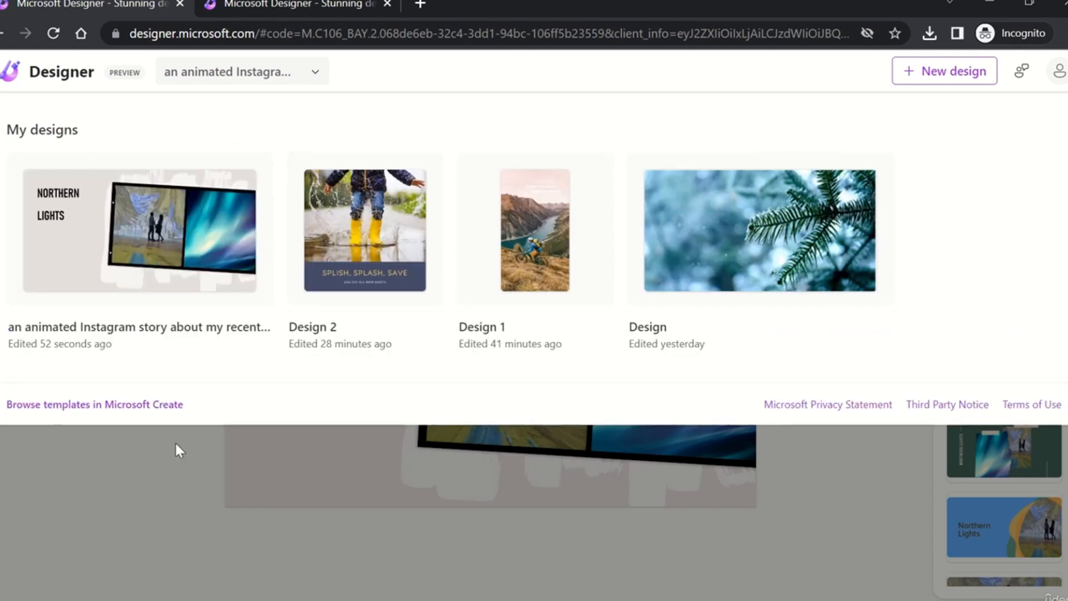
click(174, 441)
Examine all preset canvas sizes and the custom width and height option for resizing, and close without resizing.
click(262, 71)
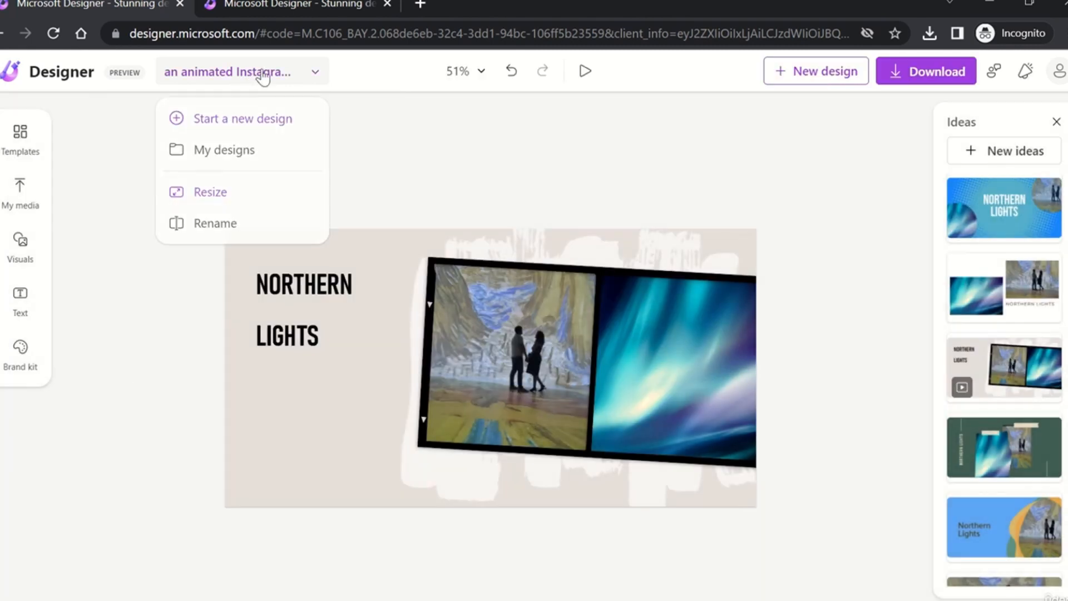
click(229, 198)
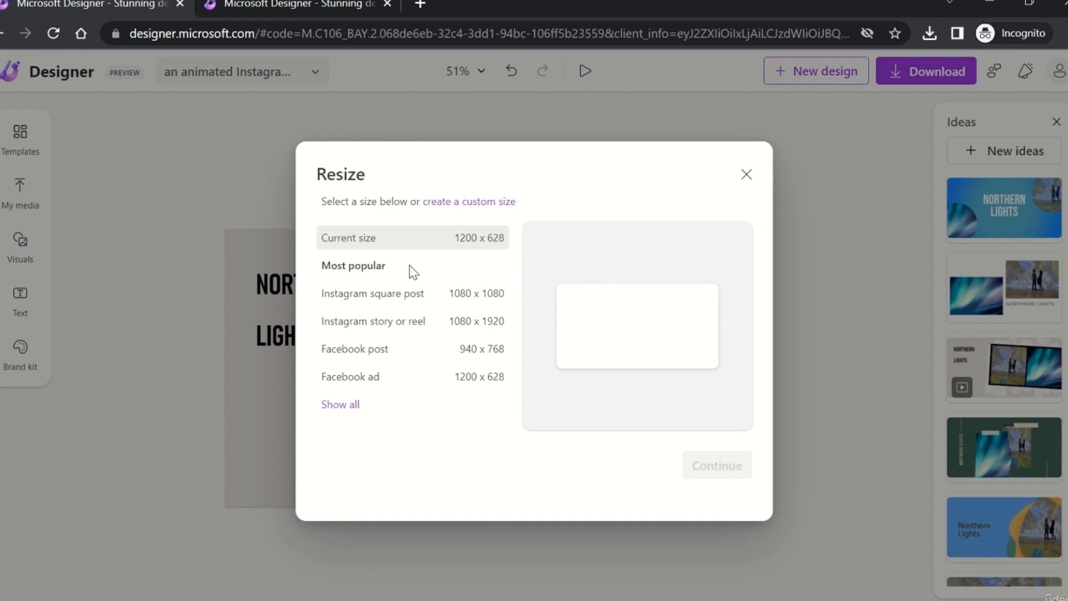
click(354, 405)
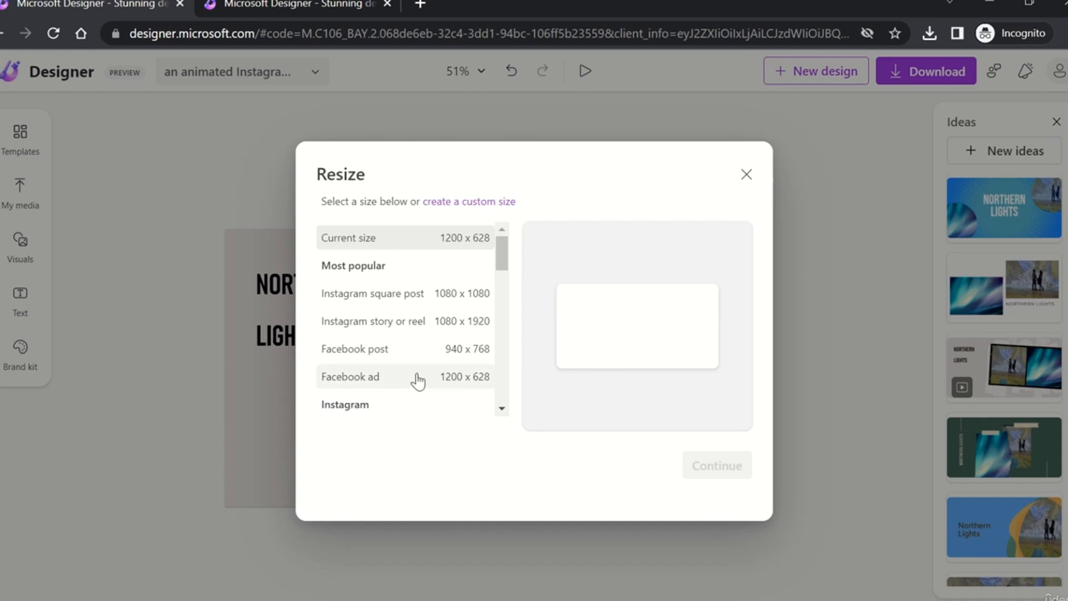
scroll(417, 377, down, 1)
scroll(417, 381, down, 8)
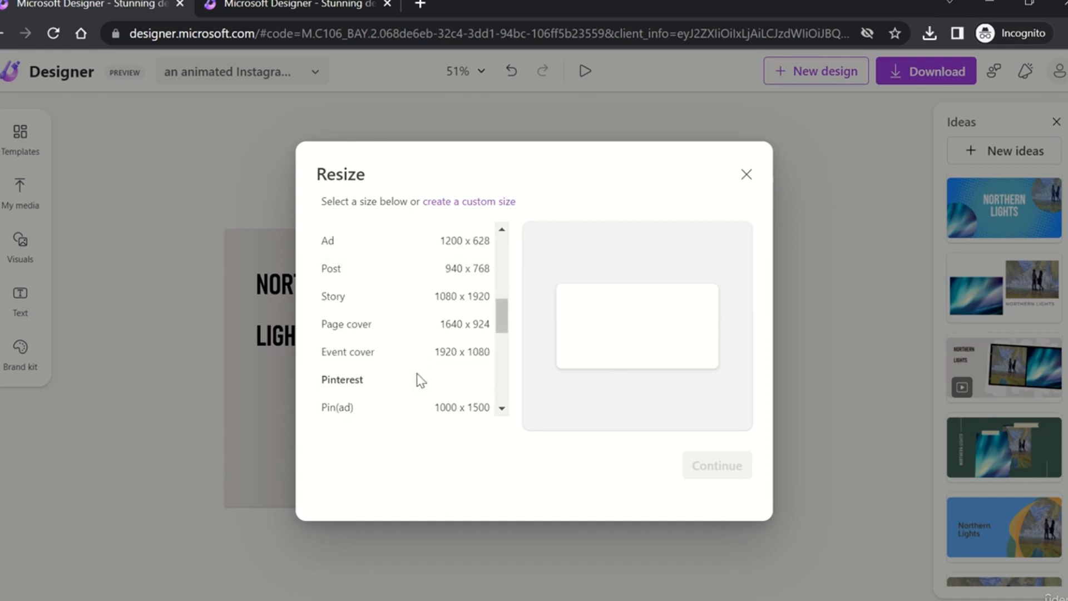
scroll(417, 381, down, 4)
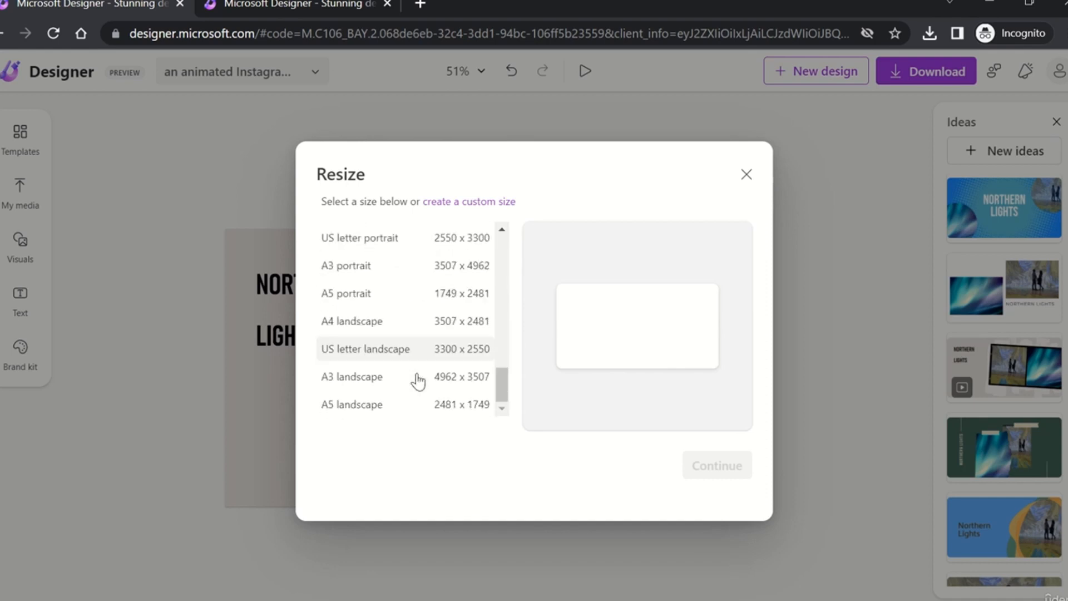
click(472, 201)
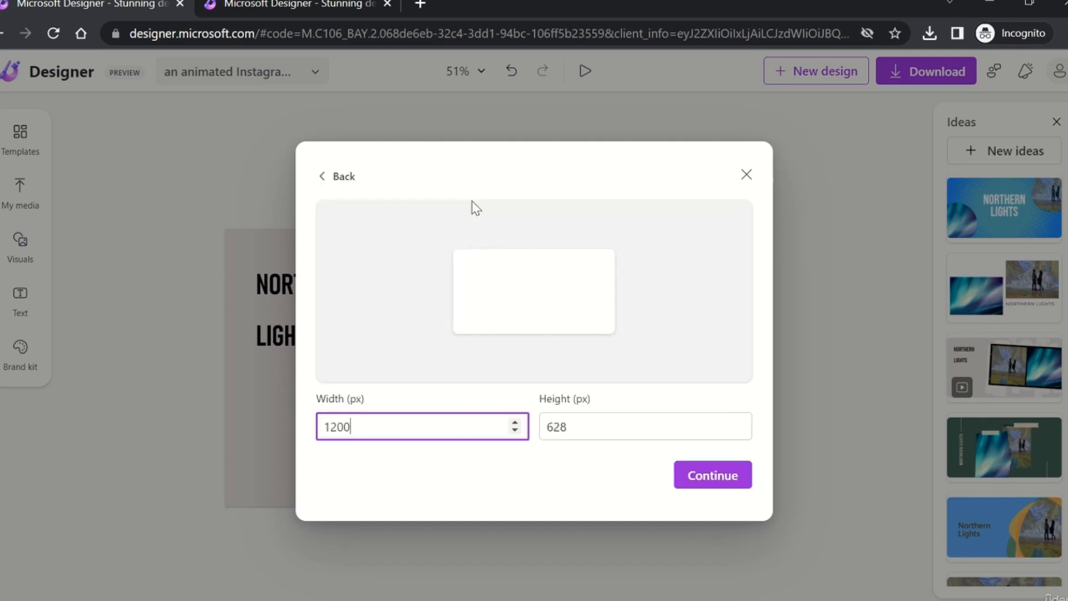
click(747, 175)
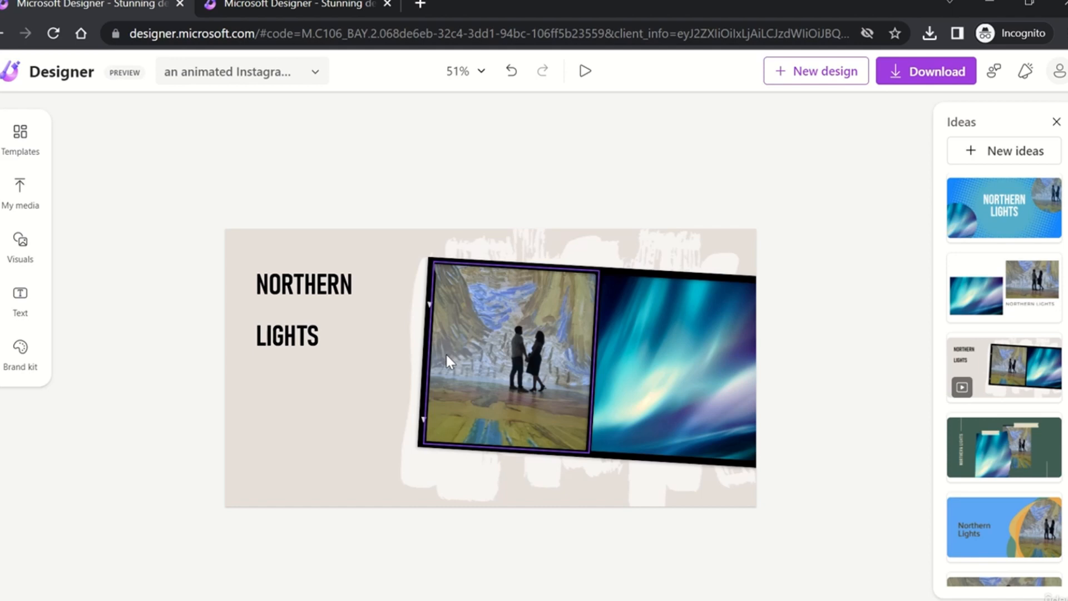
Rename the design as "northern lights".
click(307, 89)
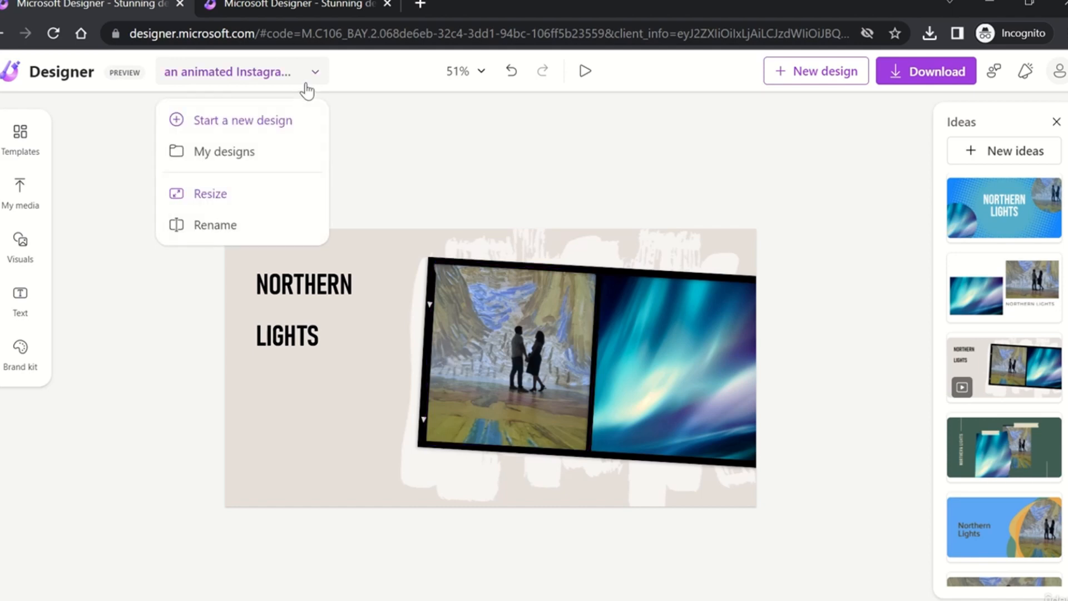
click(228, 225)
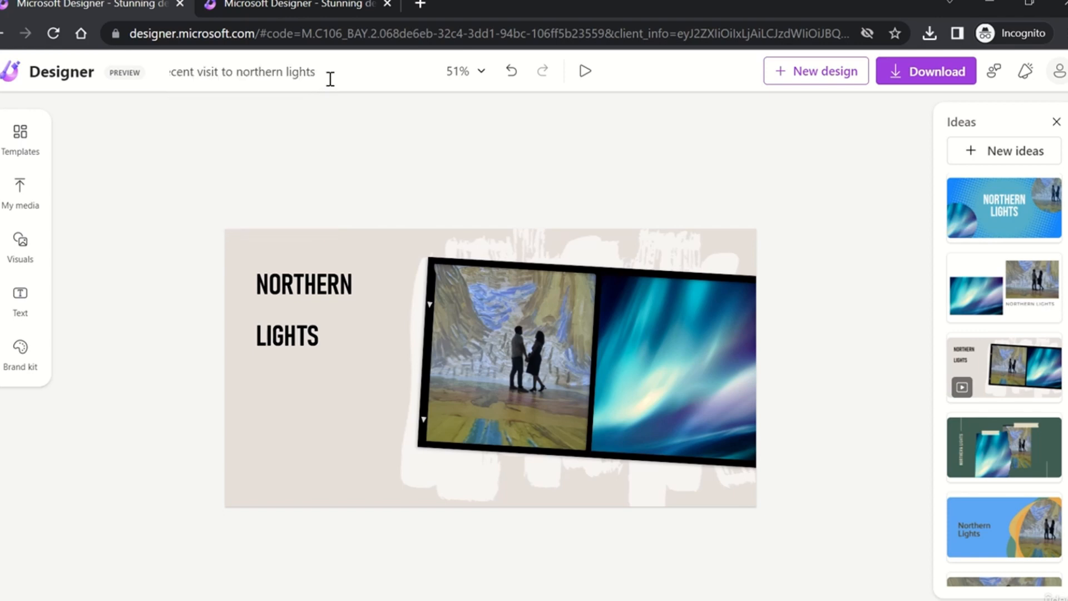
key(BackSpace)
key(BackSpace)
key(BackSpace)
key(BackSpace)
key(BackSpace)
key(BackSpace)
key(BackSpace)
key(BackSpace)
key(BackSpace)
key(BackSpace)
key(BackSpace)
key(BackSpace)
key(BackSpace)
key(BackSpace)
key(BackSpace)
key(BackSpace)
key(BackSpace)
key(BackSpace)
key(BackSpace)
key(BackSpace)
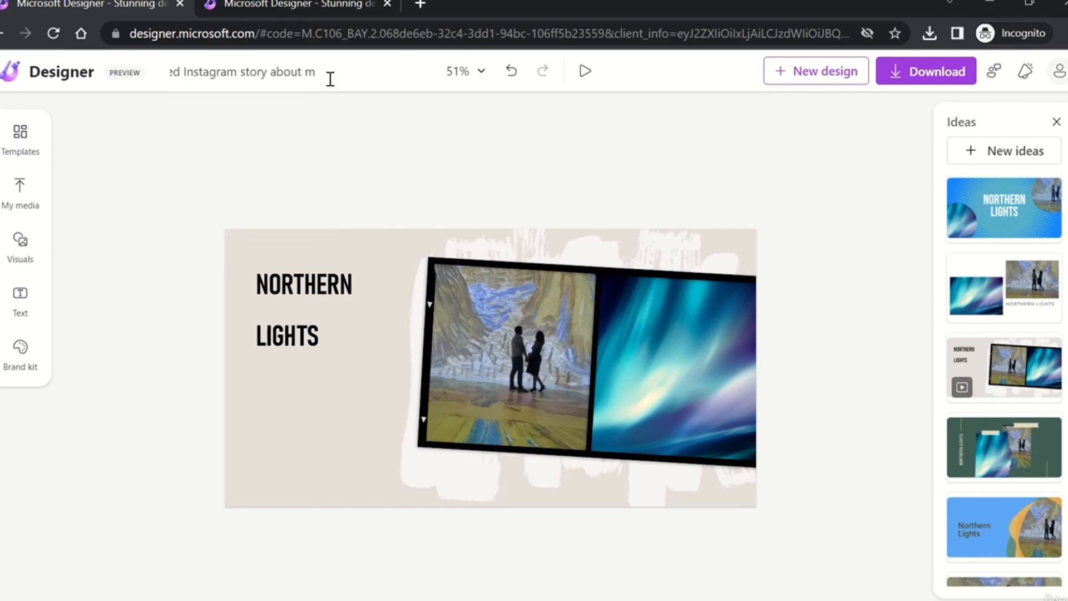
key(BackSpace)
key(BackSpace)
key(BackSpace)
key(BackSpace)
key(BackSpace)
key(BackSpace)
key(BackSpace)
key(BackSpace)
key(BackSpace)
key(BackSpace)
key(BackSpace)
key(BackSpace)
key(BackSpace)
key(BackSpace)
key(BackSpace)
key(BackSpace)
key(BackSpace)
key(BackSpace)
key(BackSpace)
key(BackSpace)
text(no)
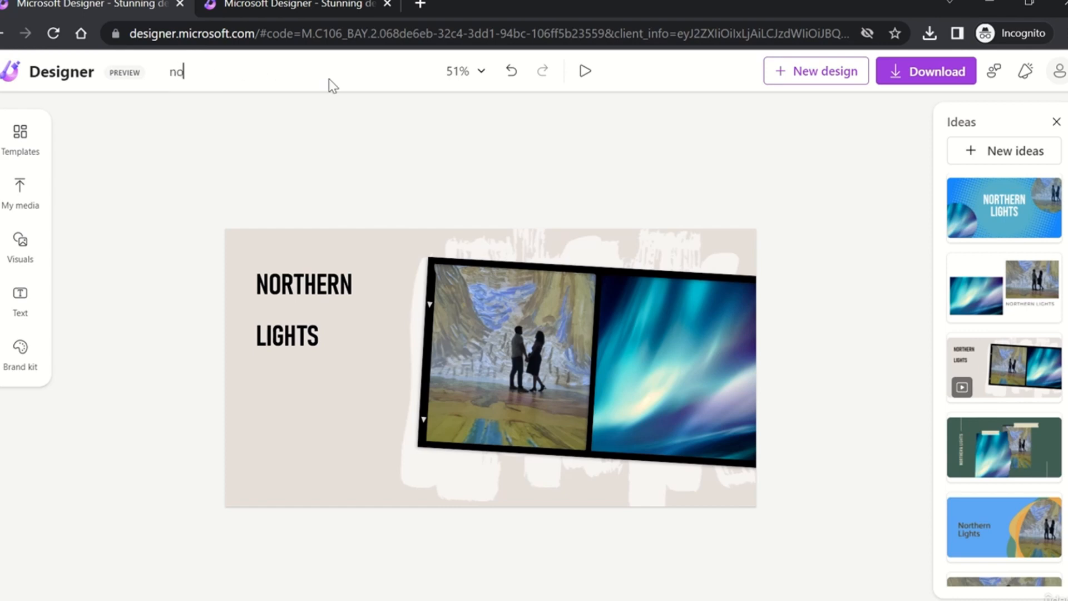
text(rthern lights)
key(Return)
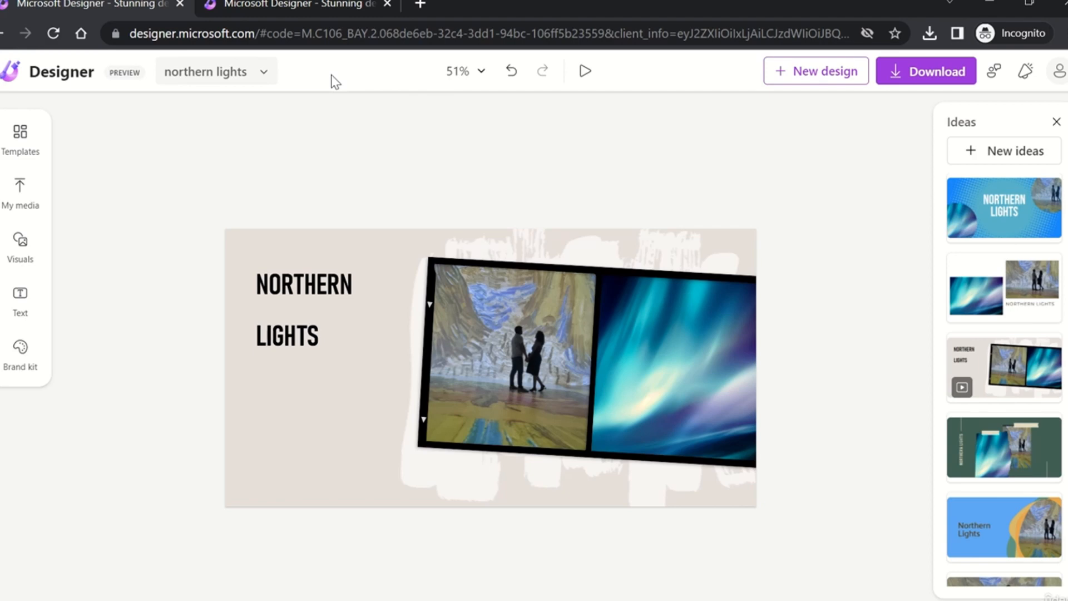
View the canvas at the fill, fit, 200% and 50% zoom settings in turn.
click(474, 78)
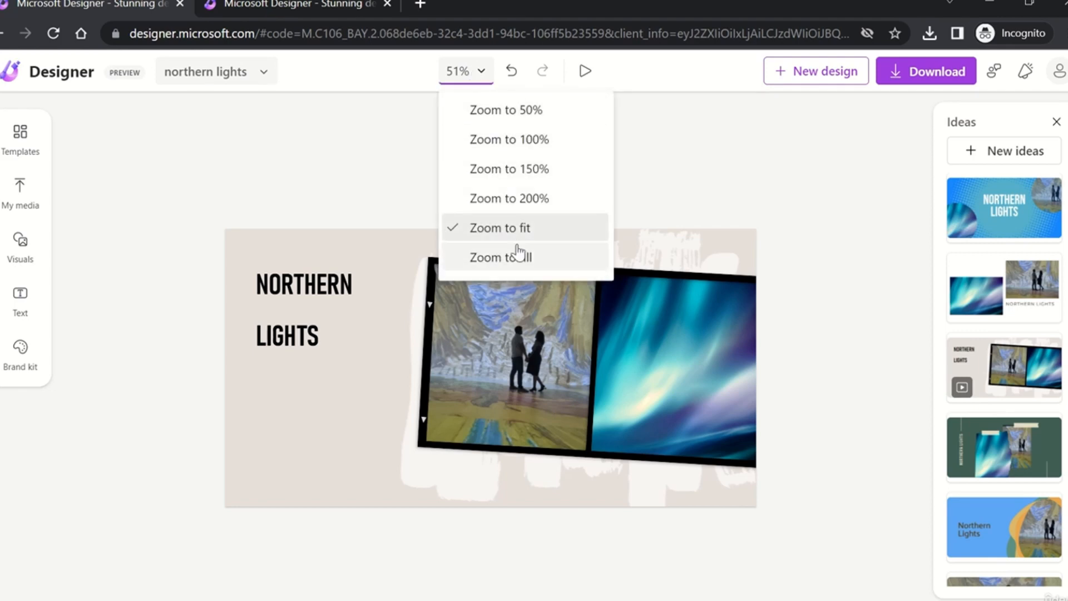
click(519, 255)
click(470, 72)
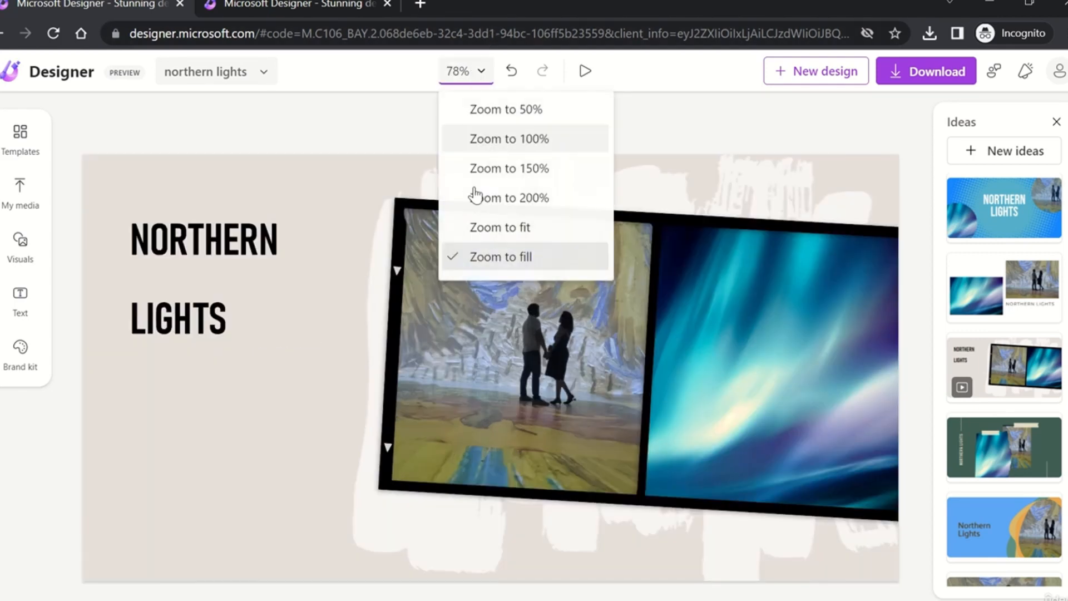
click(515, 228)
click(466, 72)
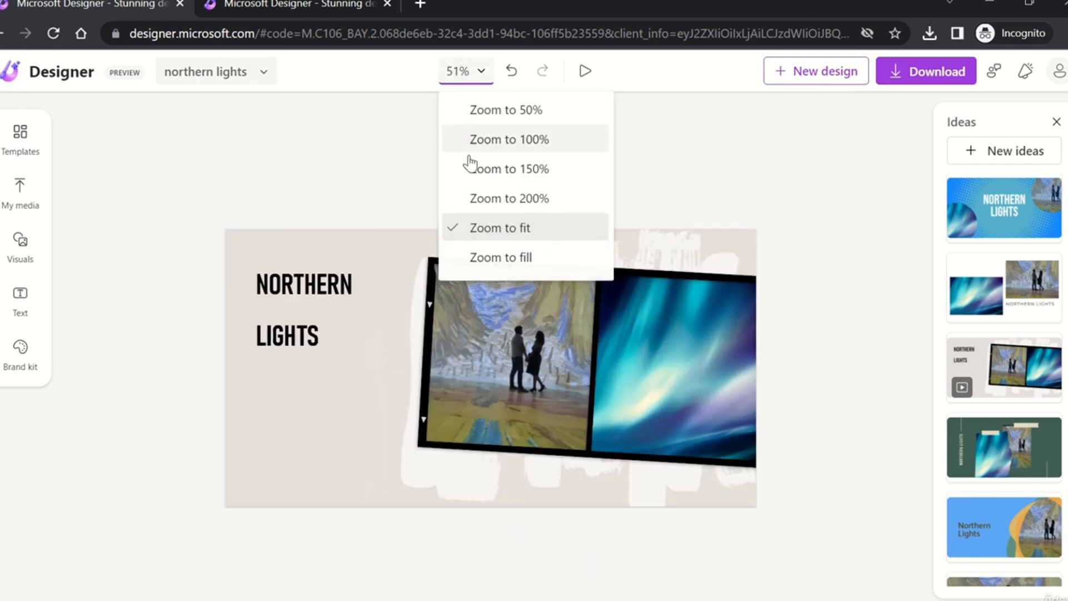
click(528, 201)
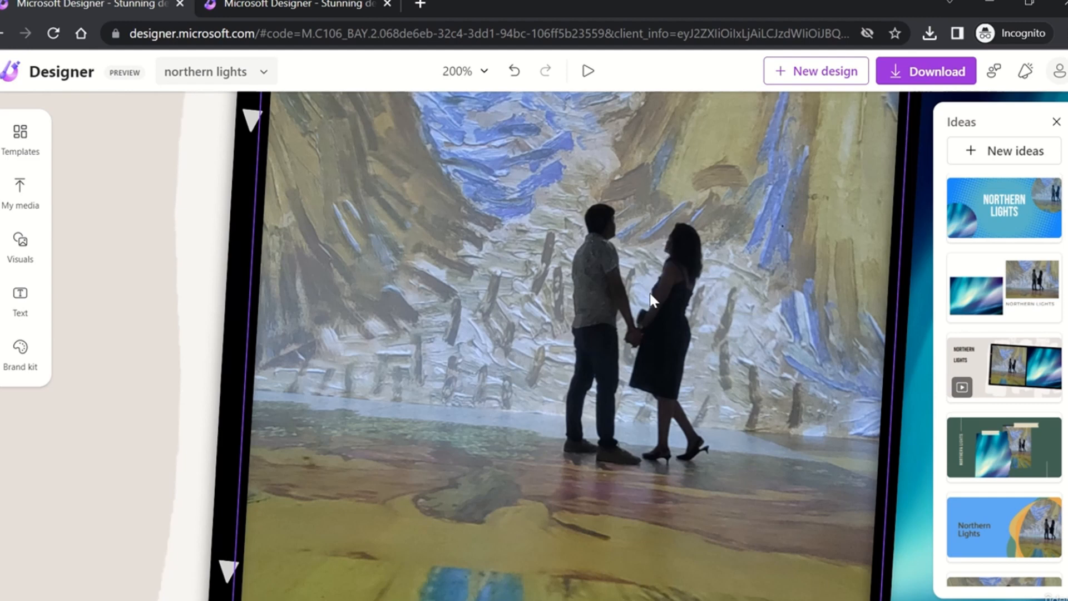
click(470, 72)
click(515, 111)
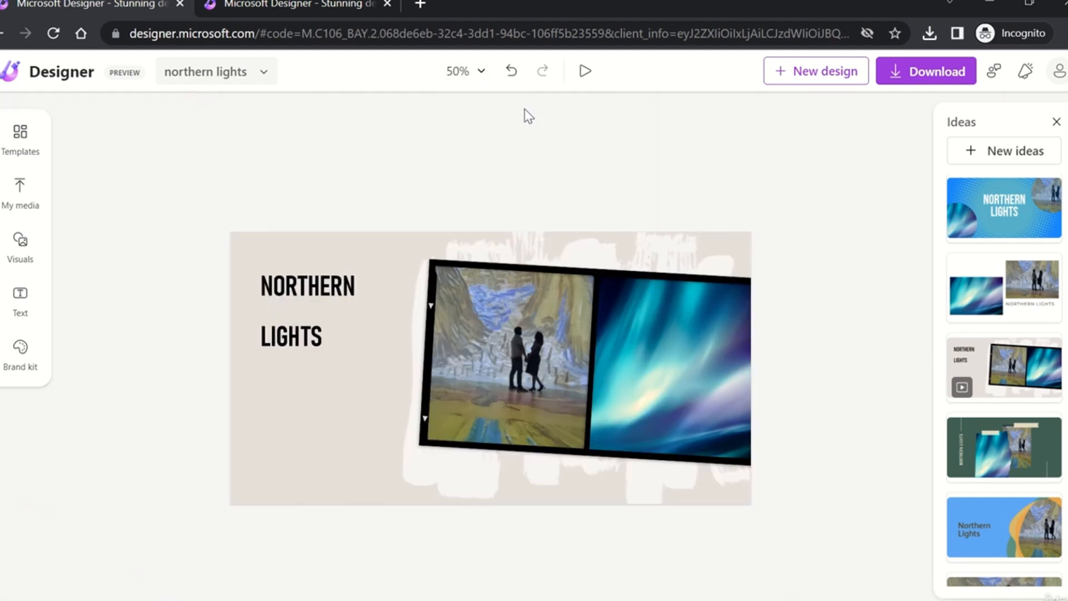
Zoom the canvas to fit, and switch it to the fill zoom setting.
click(481, 72)
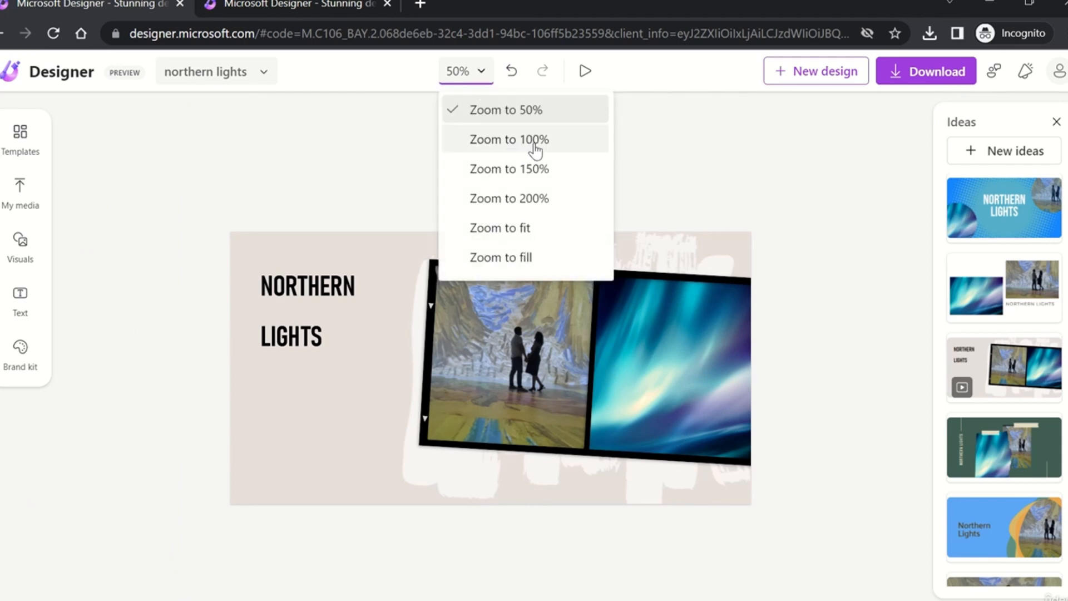
click(533, 236)
click(475, 75)
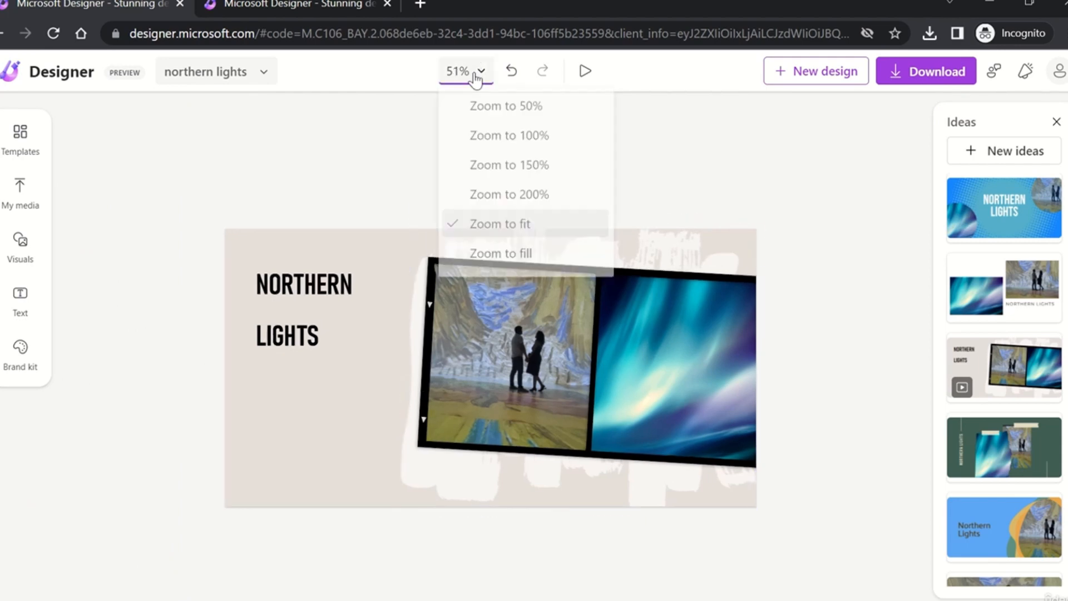
click(515, 253)
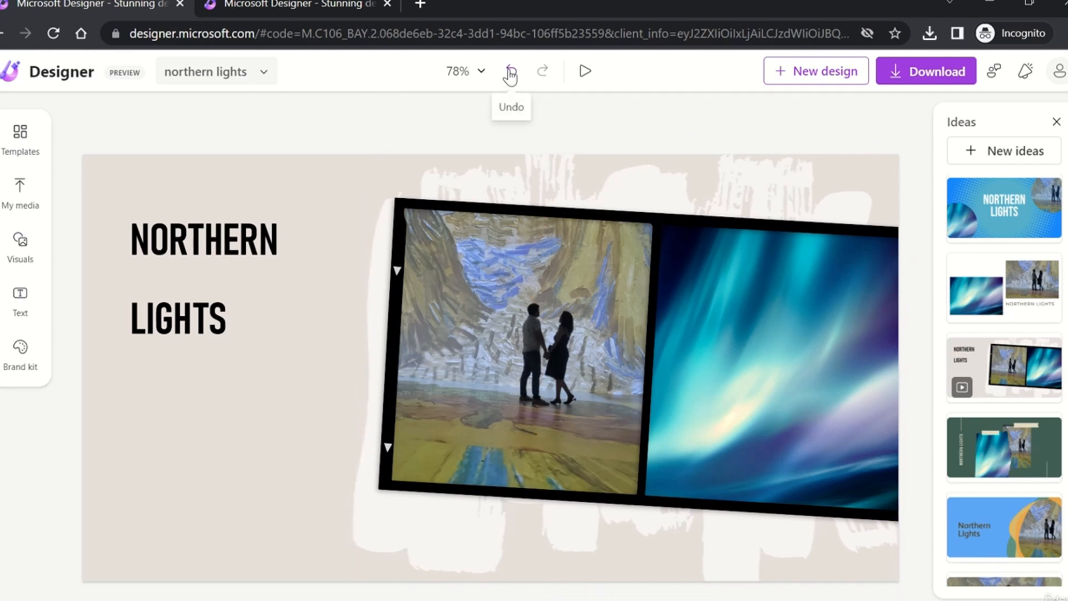
Try extending the couple photo upward beyond the filmstrip frame, and undo the change.
click(416, 275)
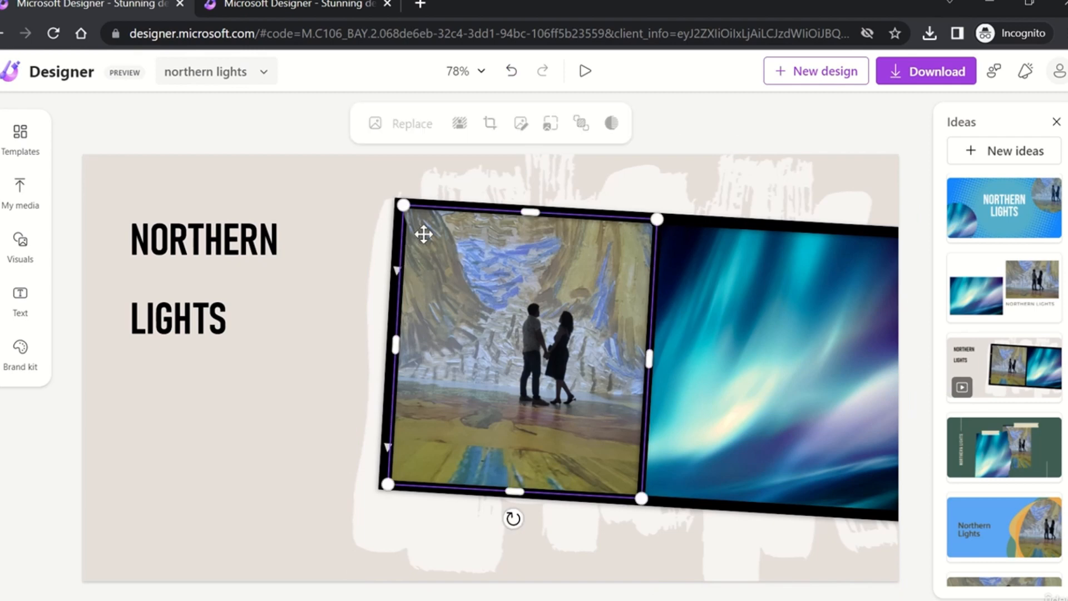
drag(530, 212, 532, 166)
click(679, 119)
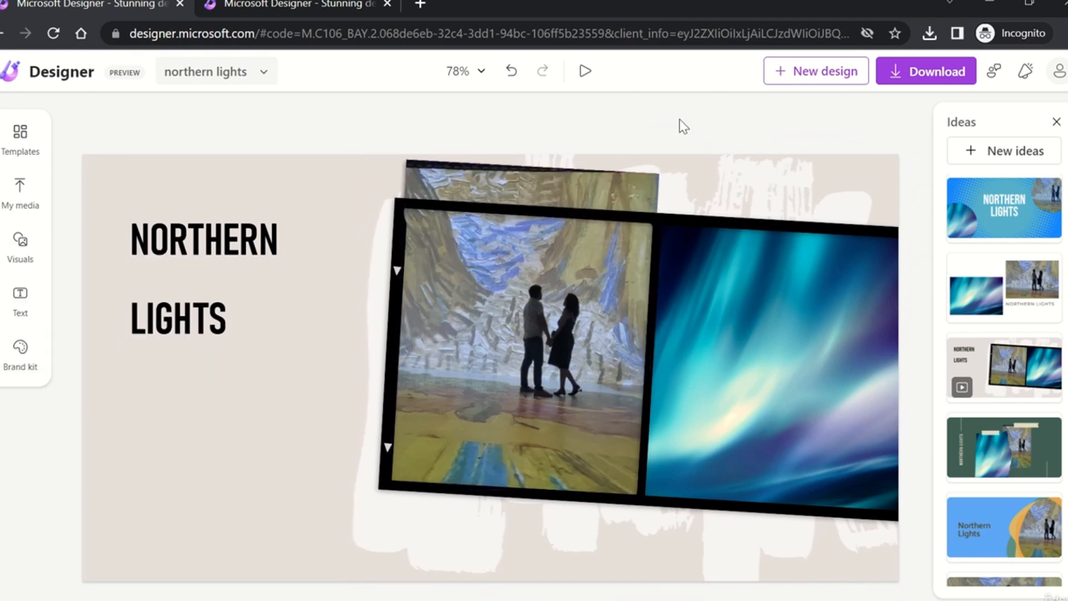
click(511, 71)
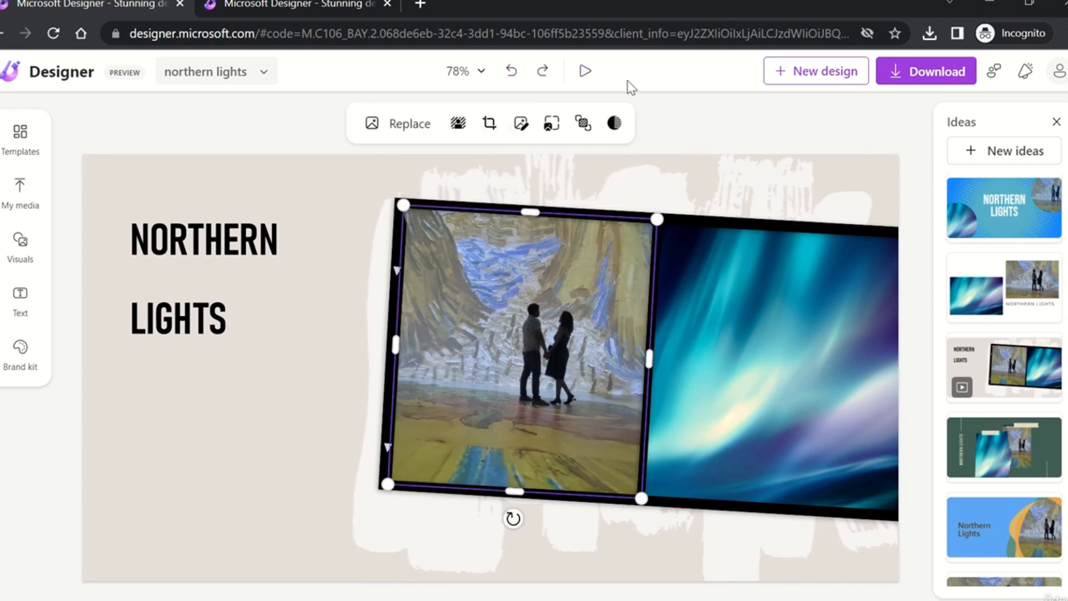
Select the beige background and play the design's animation preview.
click(722, 184)
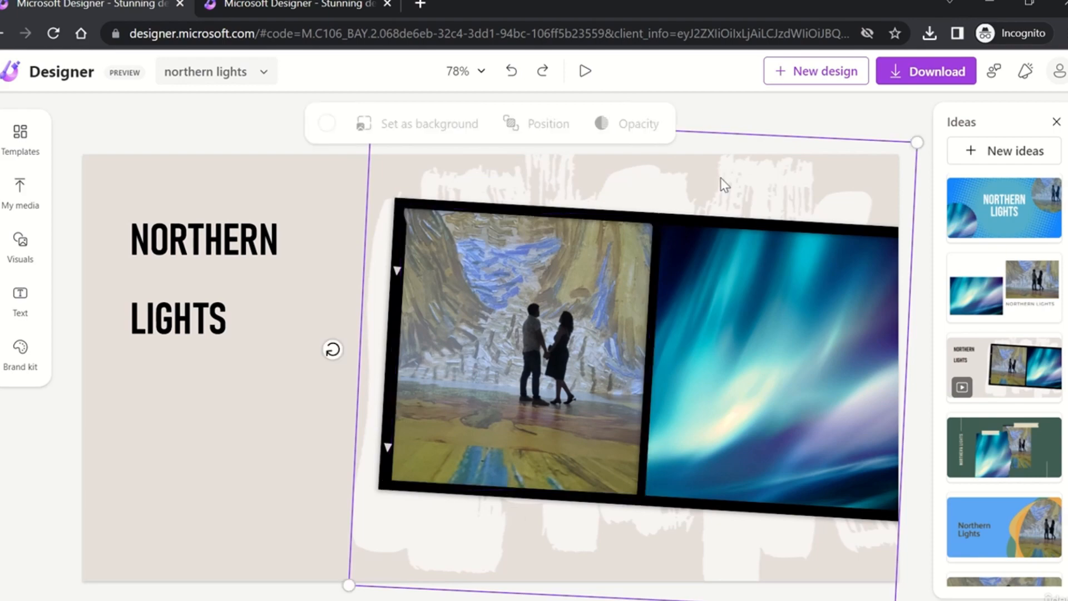
click(312, 232)
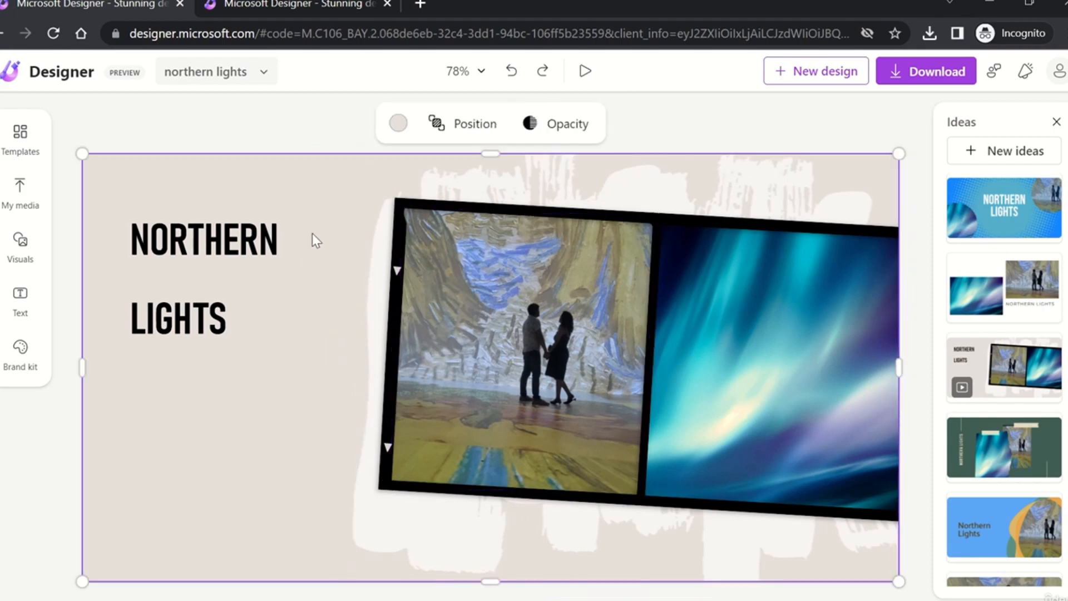
click(589, 72)
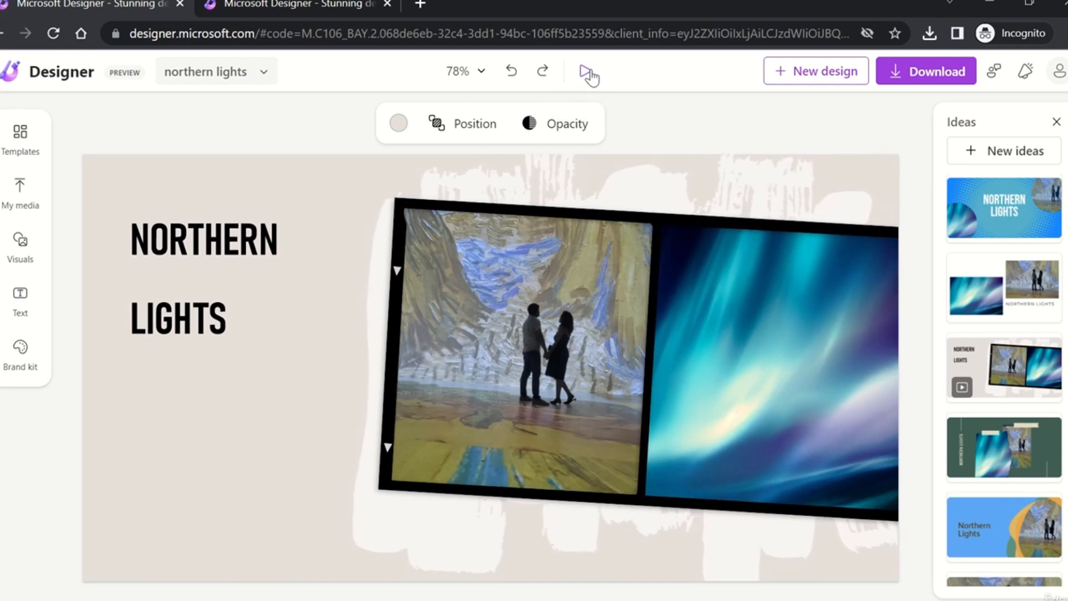
click(588, 72)
click(587, 73)
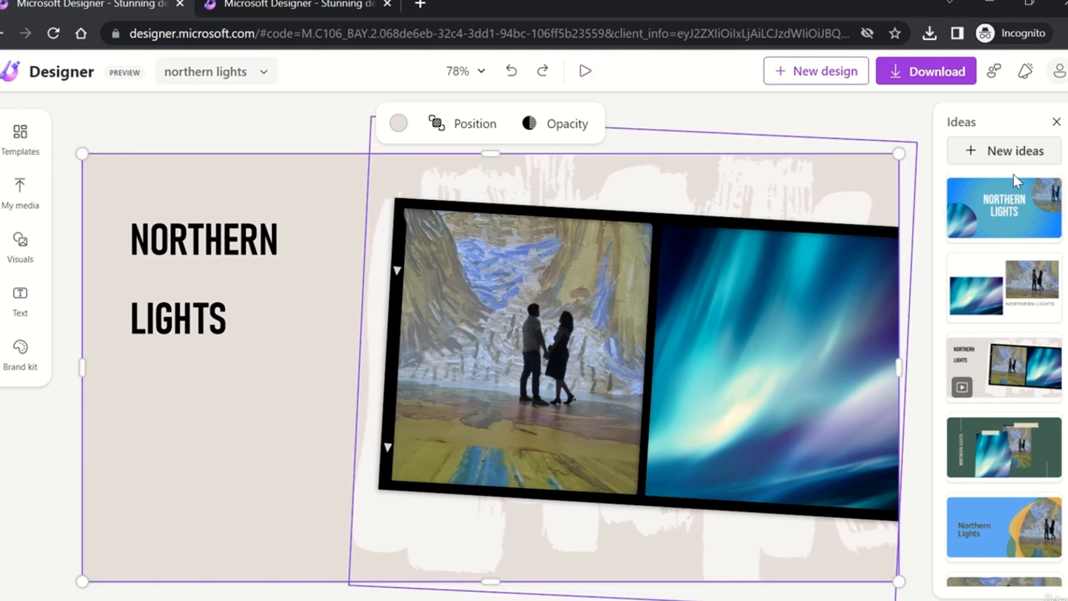
Try the full-photo, green with red title, white two-photo and blue Northern Lights design ideas on the canvas.
scroll(999, 306, down, 1)
scroll(998, 306, down, 1)
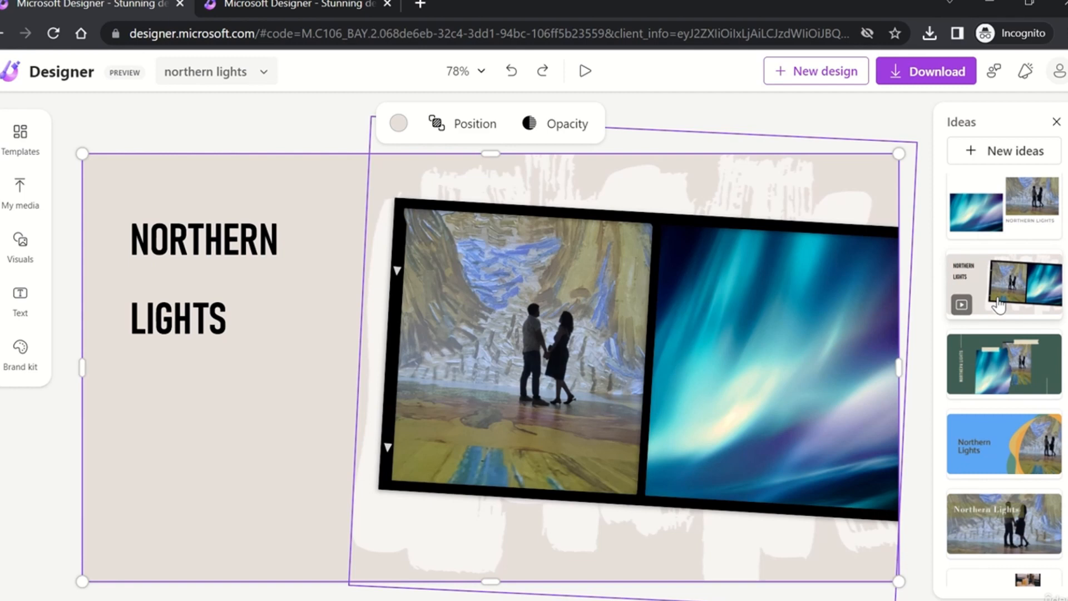
scroll(999, 311, down, 2)
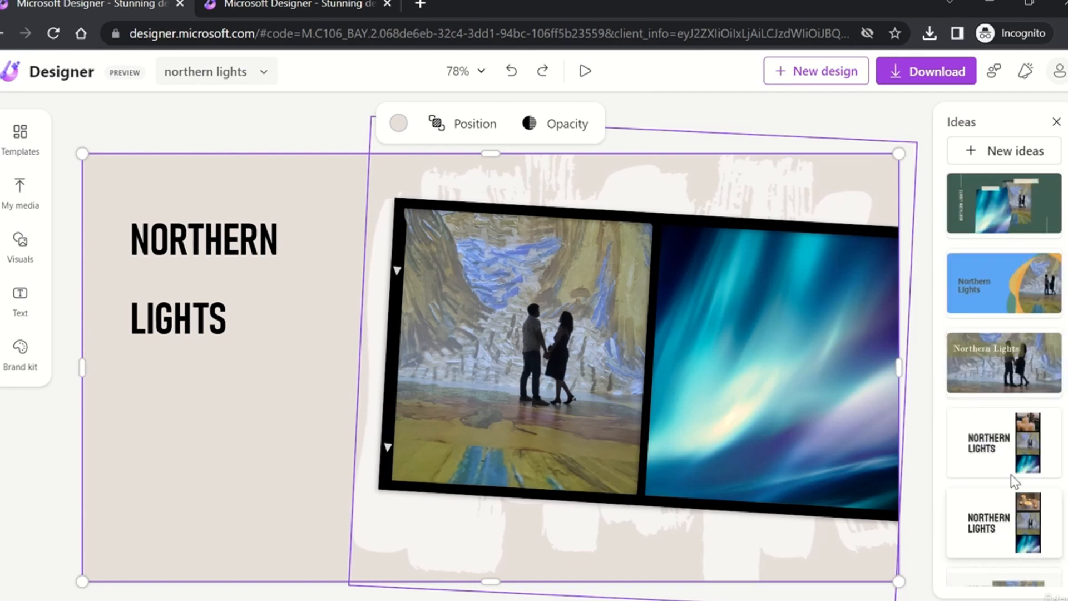
click(998, 348)
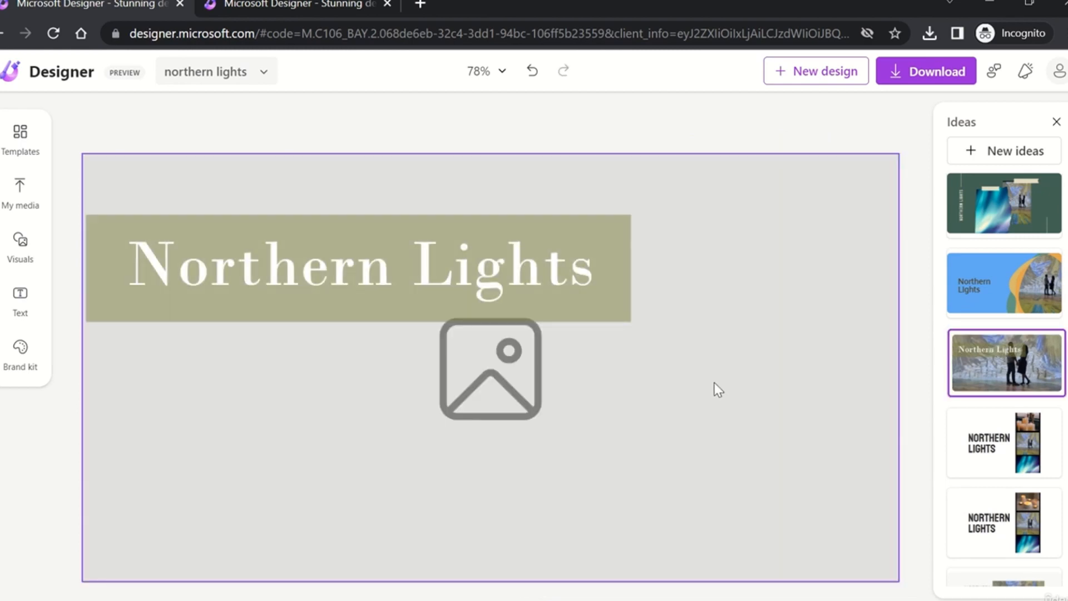
scroll(996, 340, down, 5)
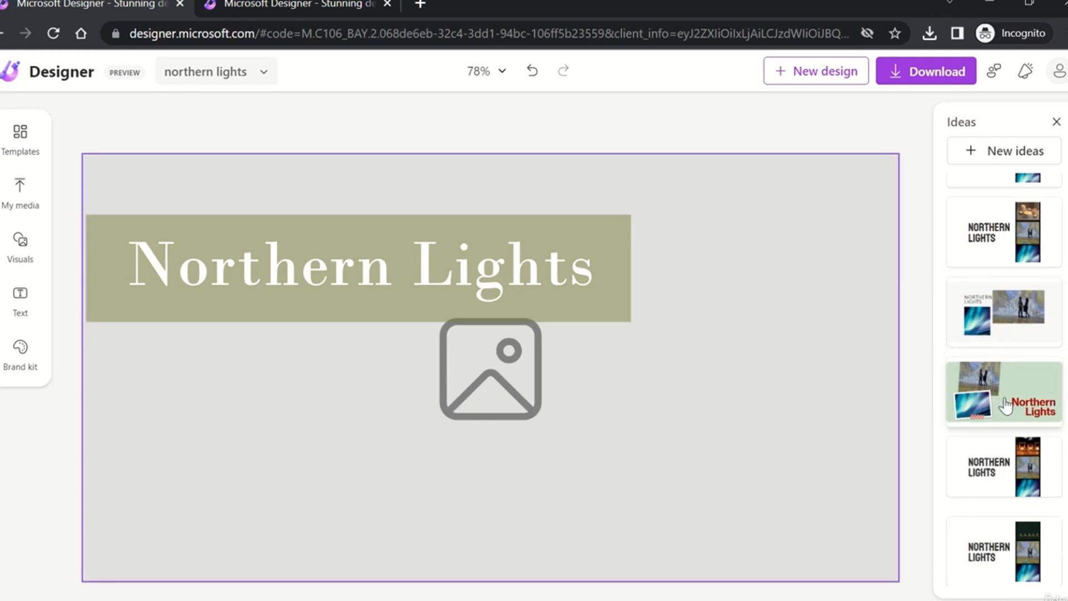
click(1019, 412)
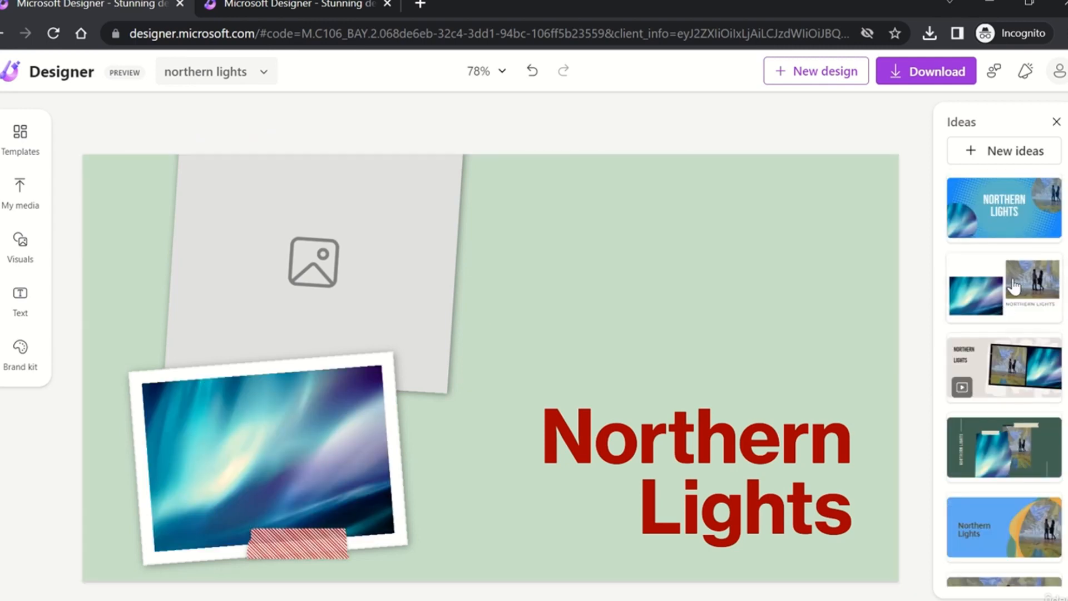
click(1013, 286)
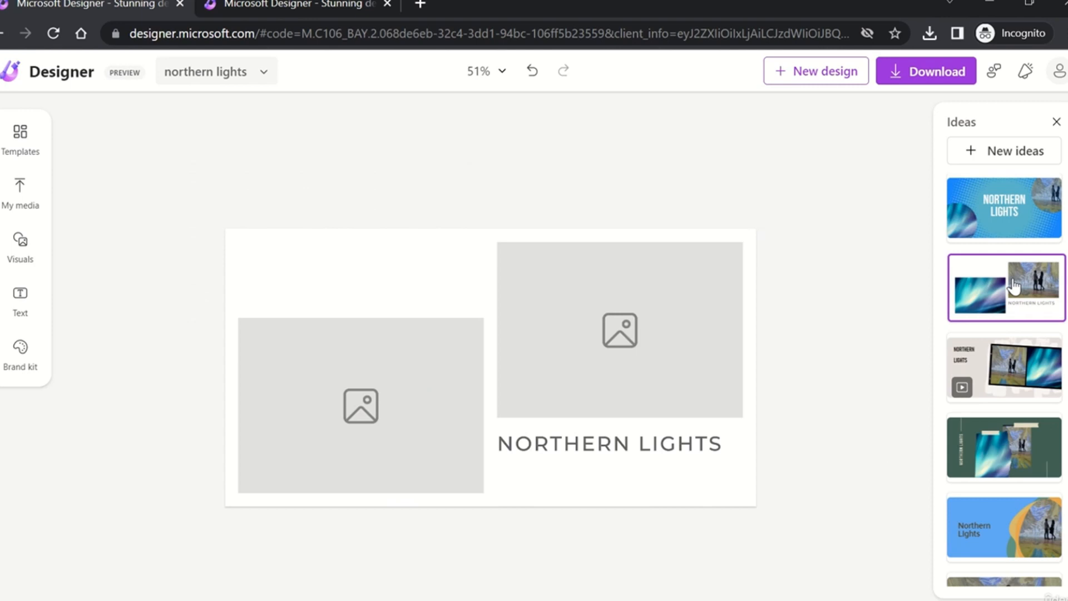
click(1005, 234)
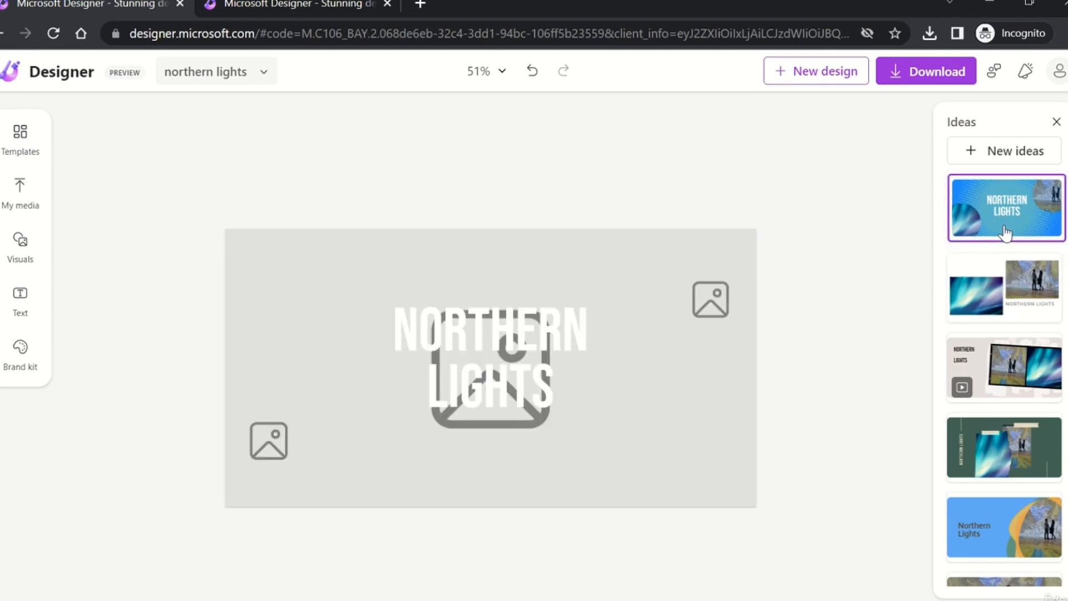
Undo the applied design ideas back to the beige filmstrip layout, dismiss the sharing tip and deselect the background.
click(532, 71)
click(533, 71)
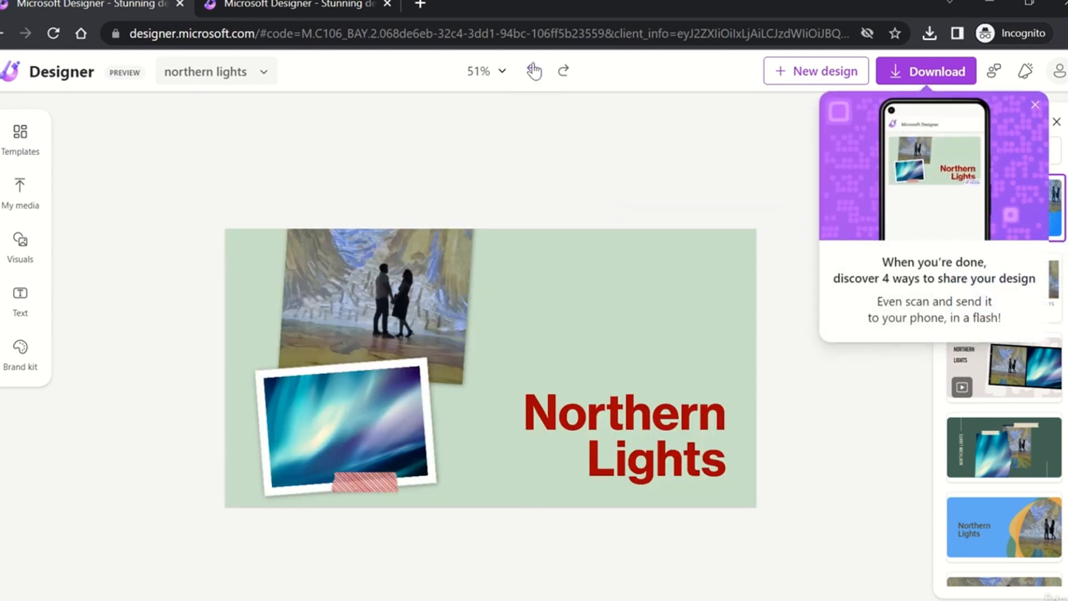
click(533, 71)
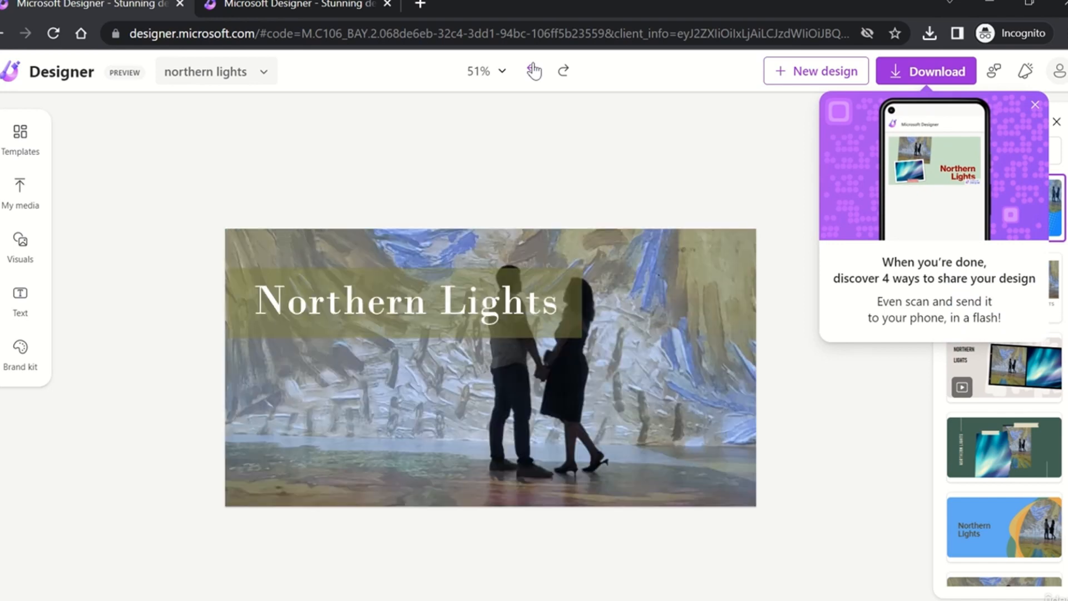
click(533, 71)
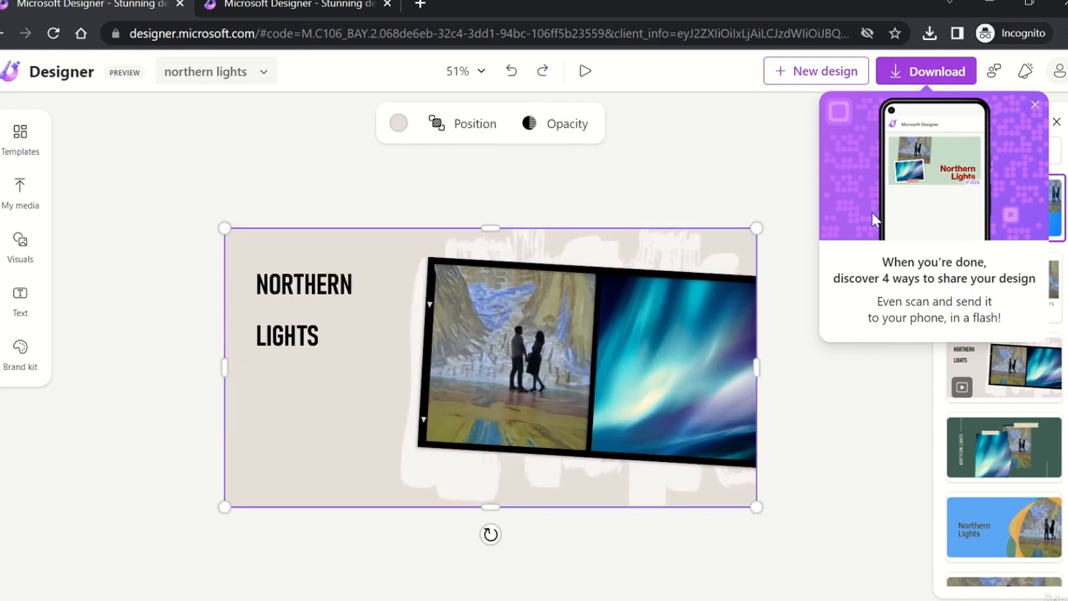
click(1035, 104)
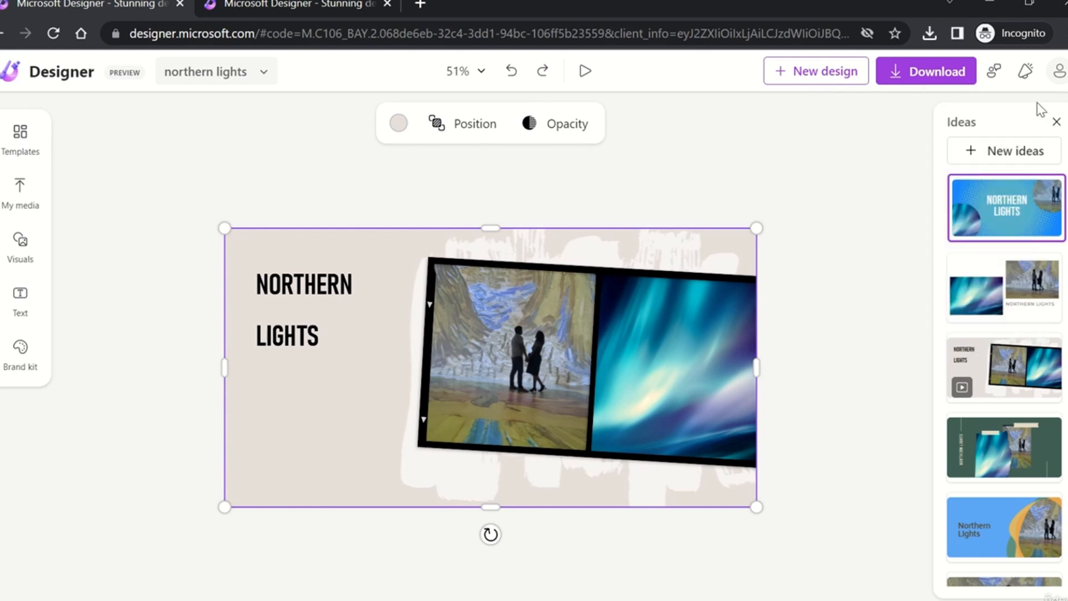
click(754, 182)
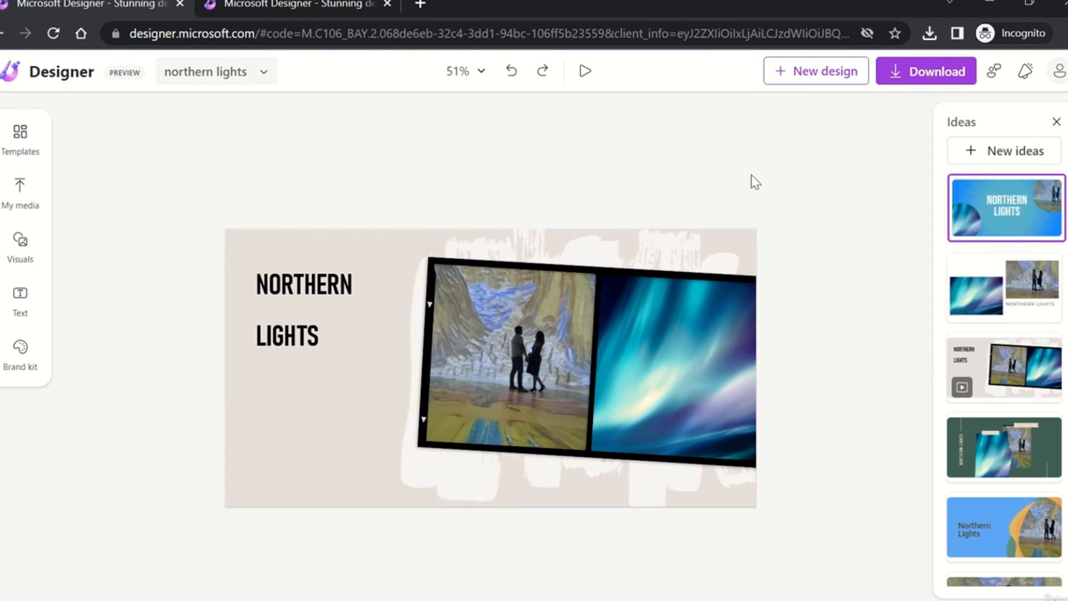
Start a new design in a separate browser tab, and close it together with the other extra Designer tab.
click(822, 71)
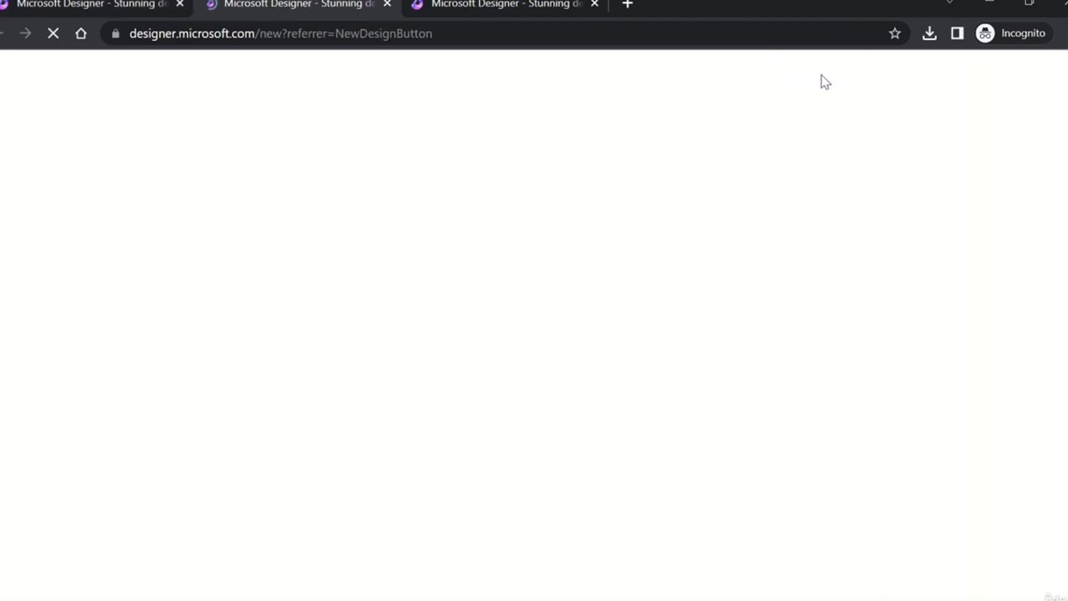
click(385, 5)
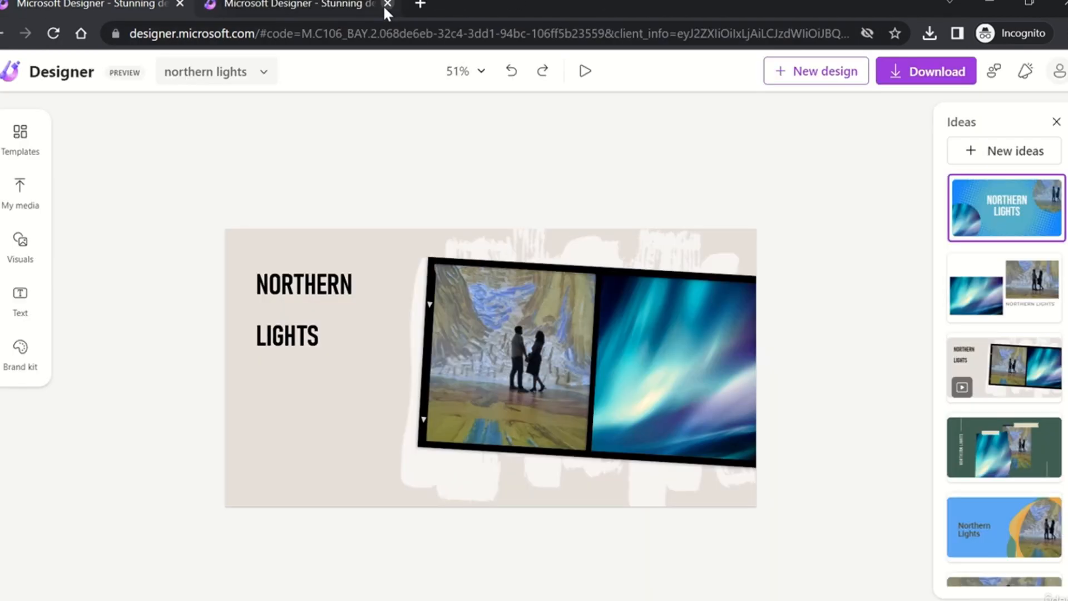
click(385, 5)
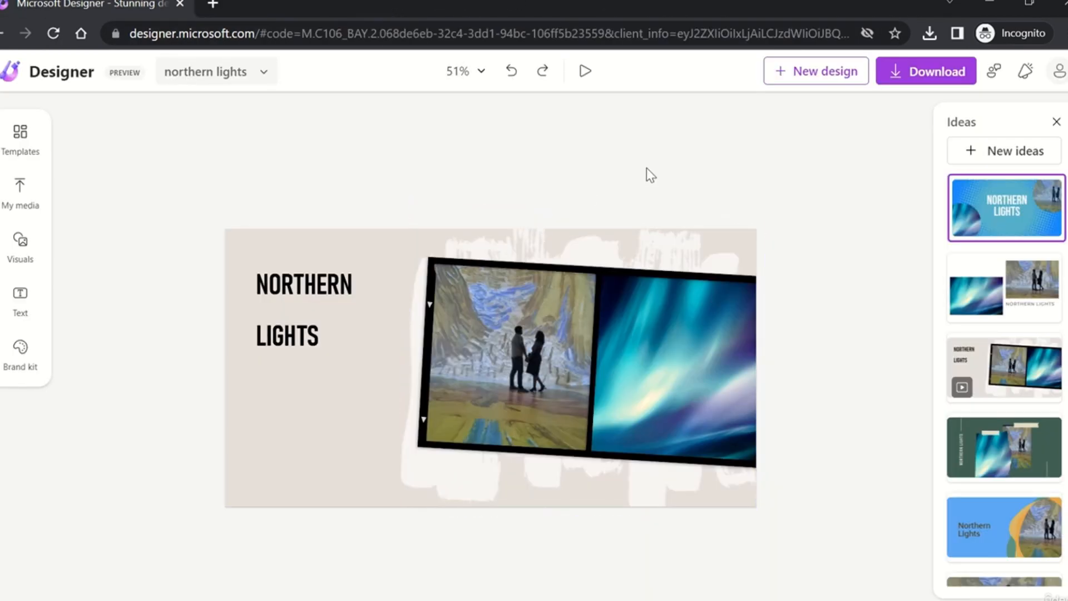
Examine all the file types offered for downloading the design, and close the download options without downloading.
click(937, 72)
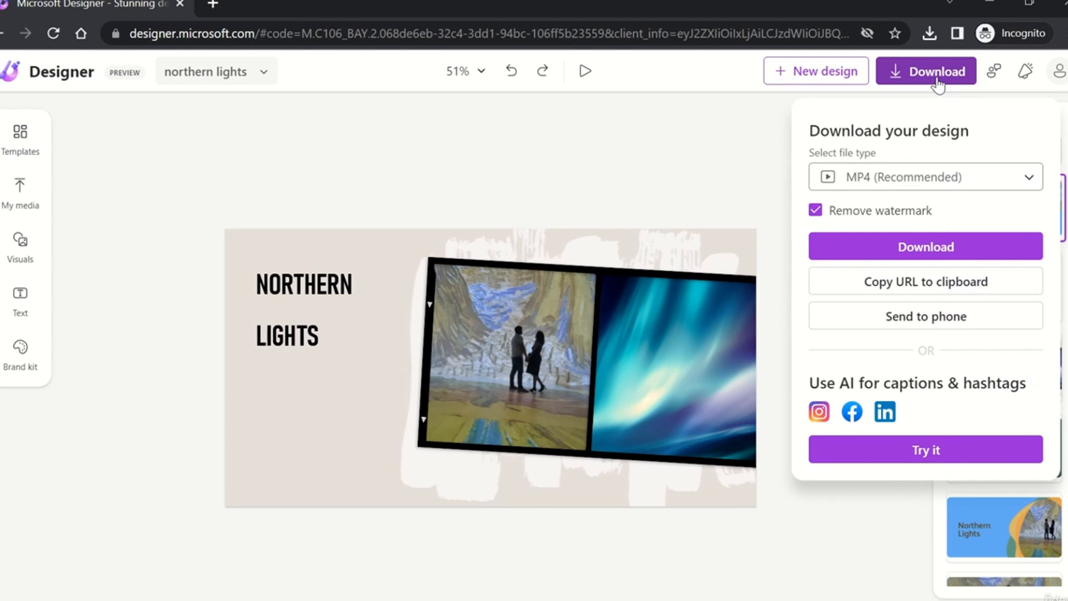
click(931, 183)
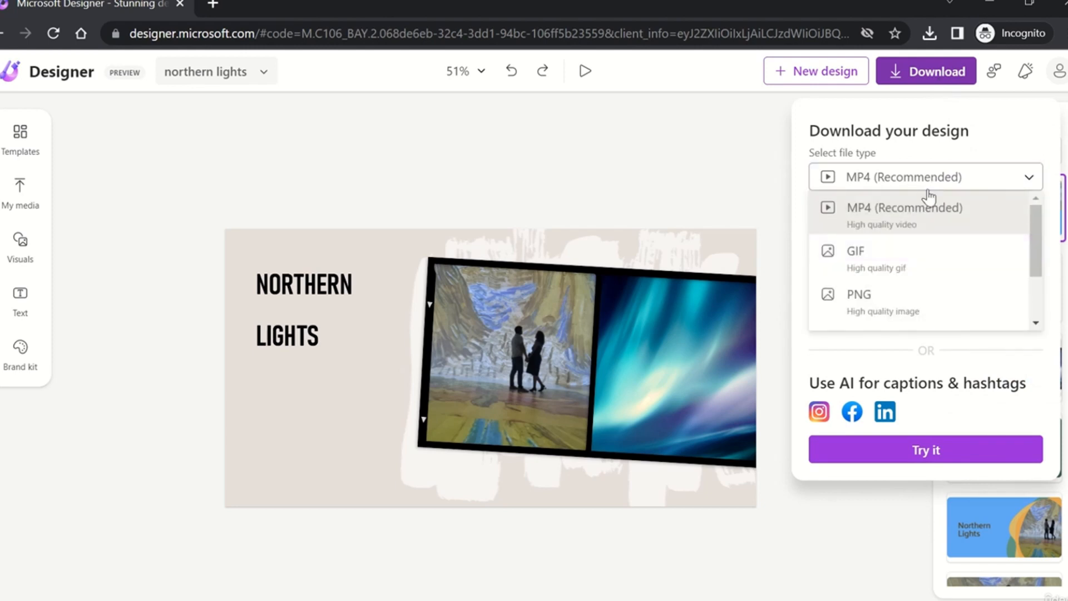
scroll(935, 270, down, 2)
scroll(938, 271, up, 2)
scroll(927, 273, down, 2)
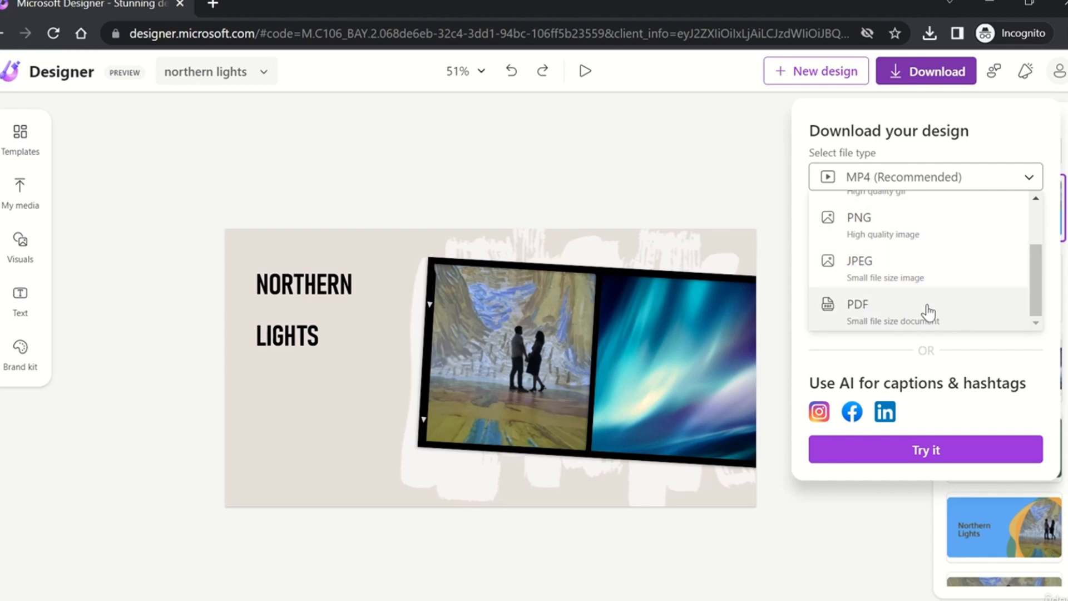
click(710, 121)
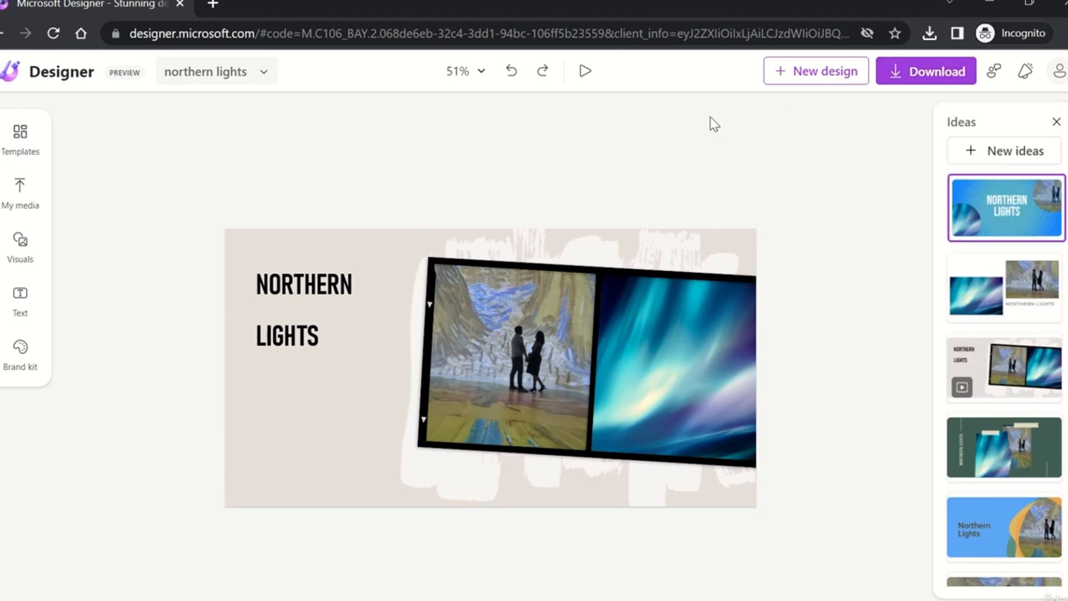
Examine the download options and the AI captions and hashtags offer, and close them without downloading.
click(955, 84)
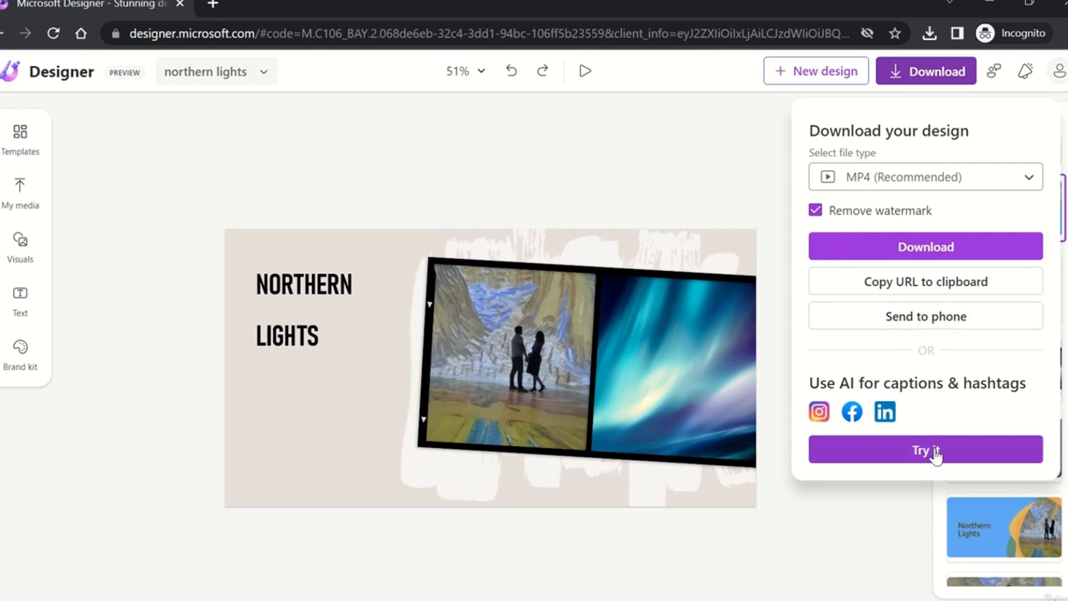
click(738, 209)
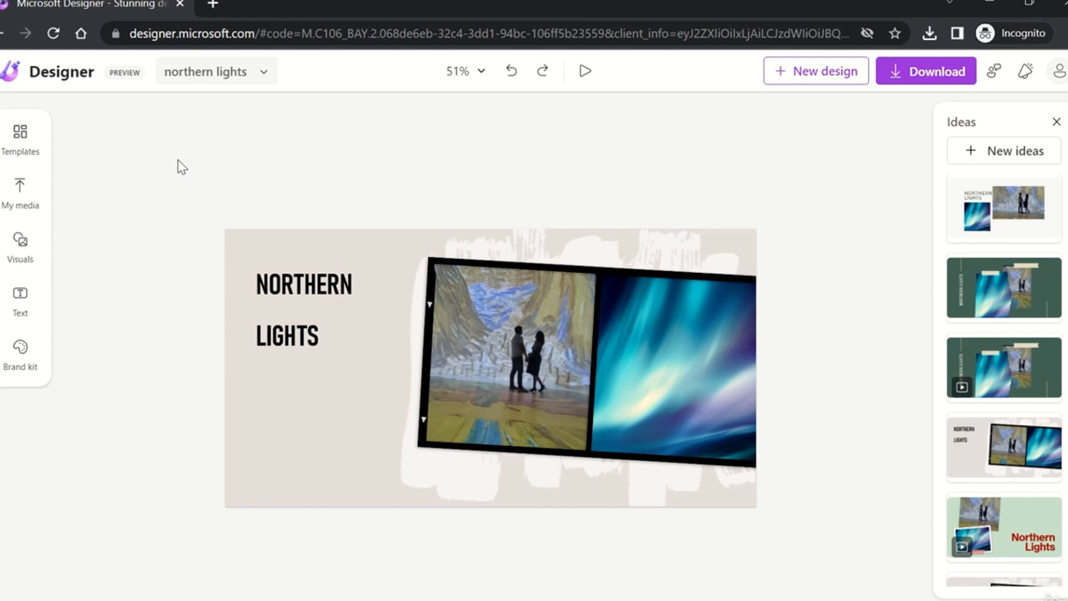
Browse the travel templates, clear the template search, and look through all available templates.
click(28, 151)
scroll(205, 258, up, 5)
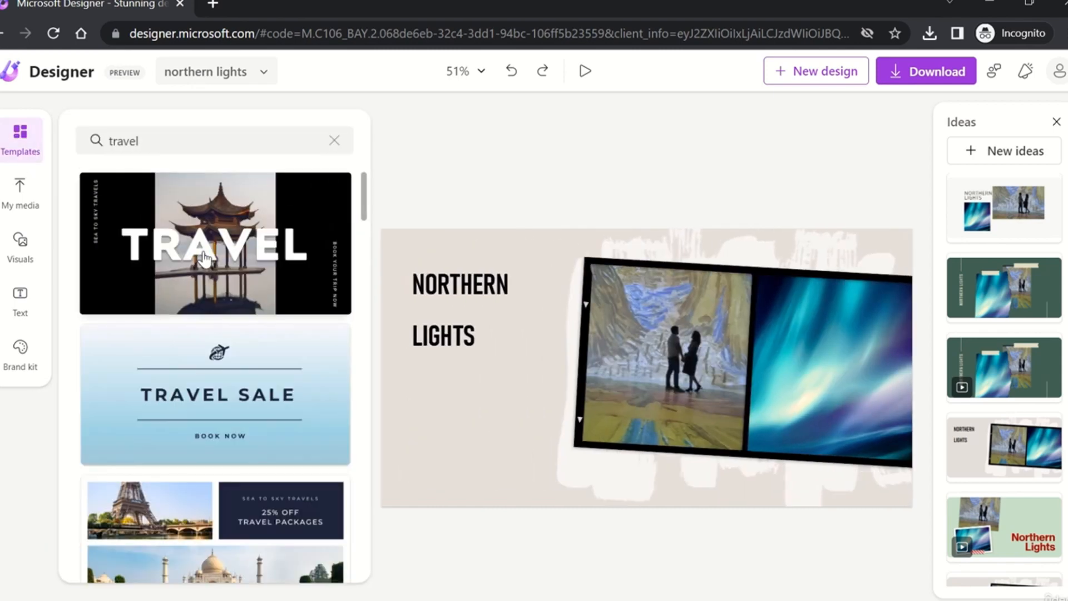
scroll(206, 258, down, 10)
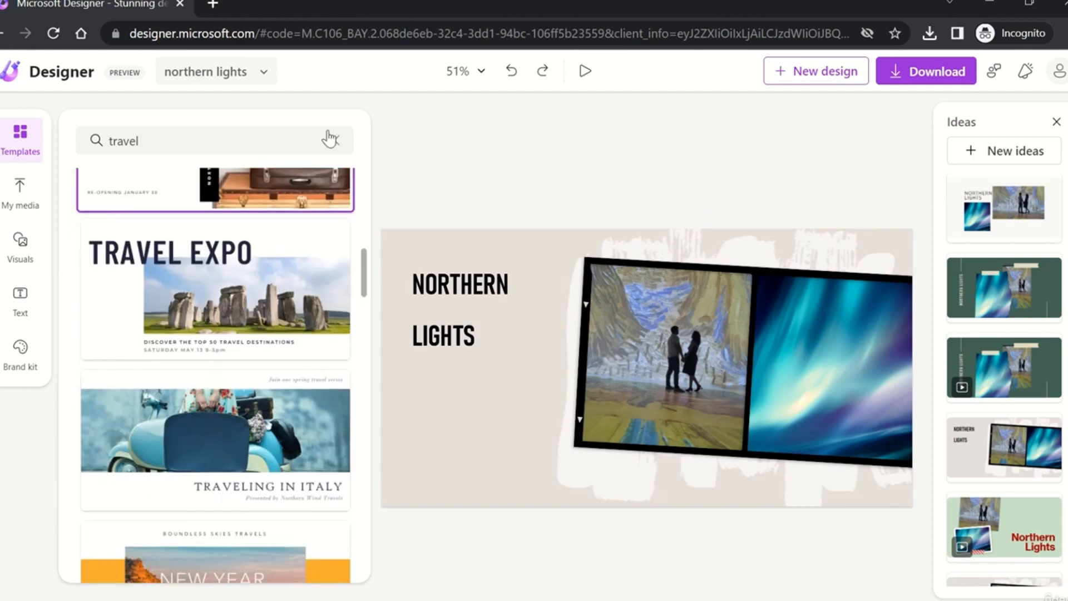
click(330, 139)
scroll(223, 395, down, 5)
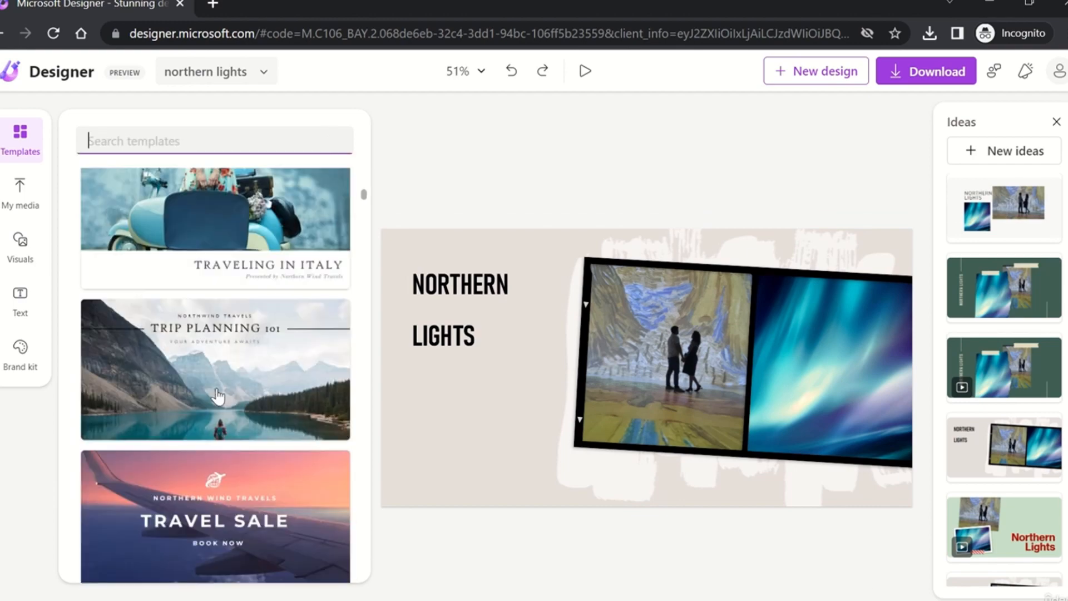
scroll(217, 396, down, 15)
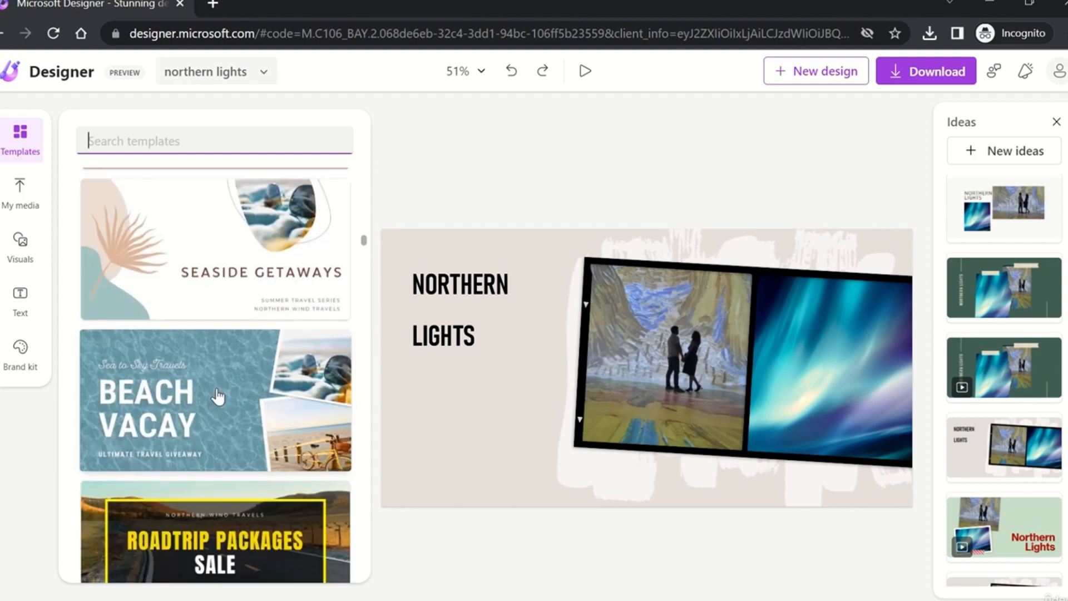
scroll(218, 396, down, 15)
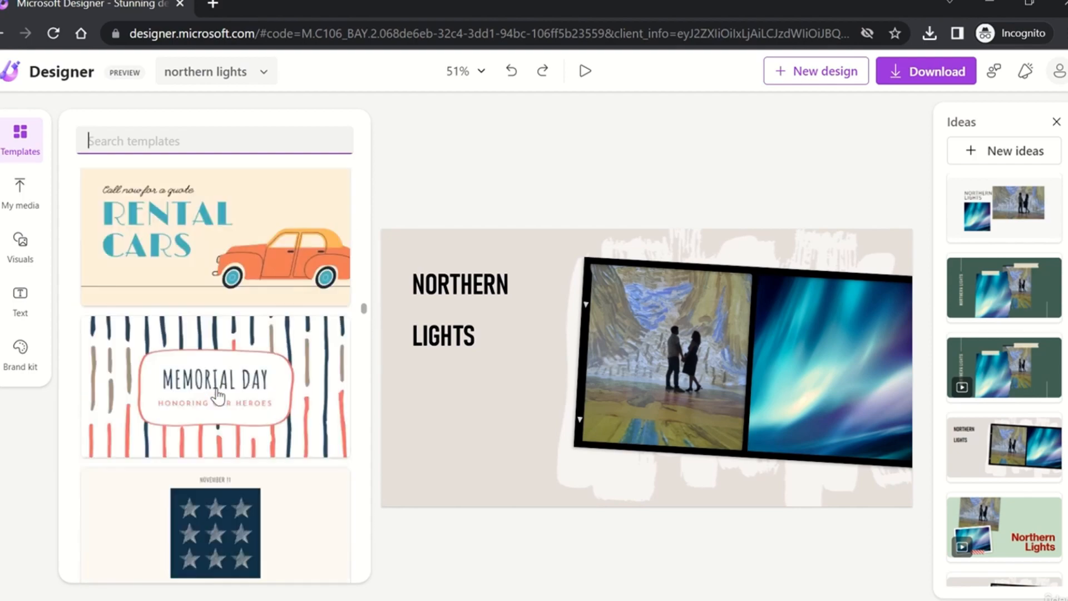
scroll(217, 396, up, 20)
scroll(217, 400, down, 2)
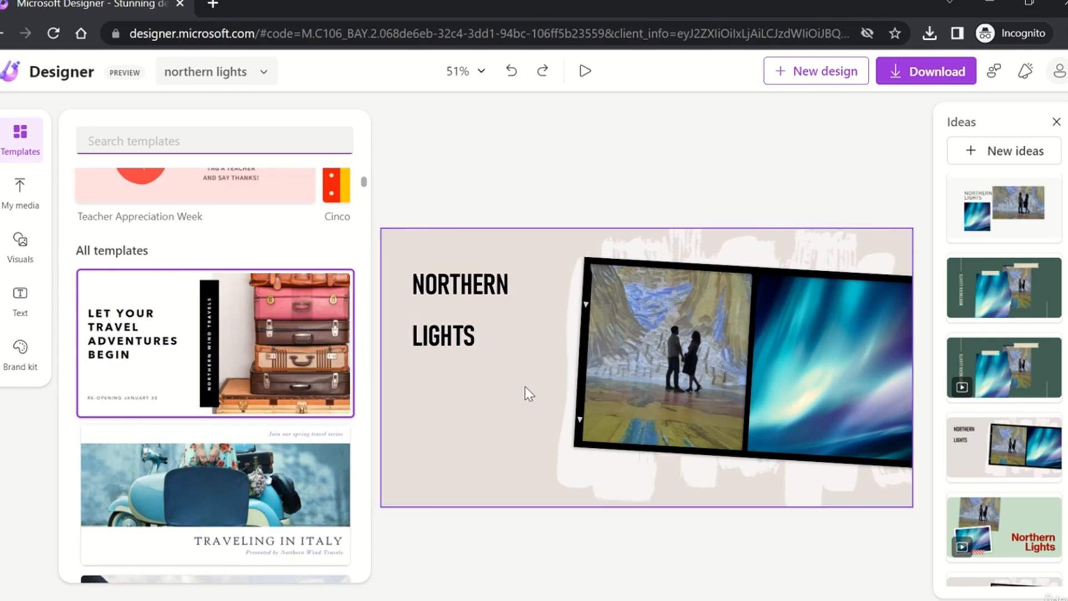
Add the "Let your travel adventures begin" template as an image on the canvas, and place it below the Northern Lights title.
click(303, 337)
drag(303, 341, 517, 408)
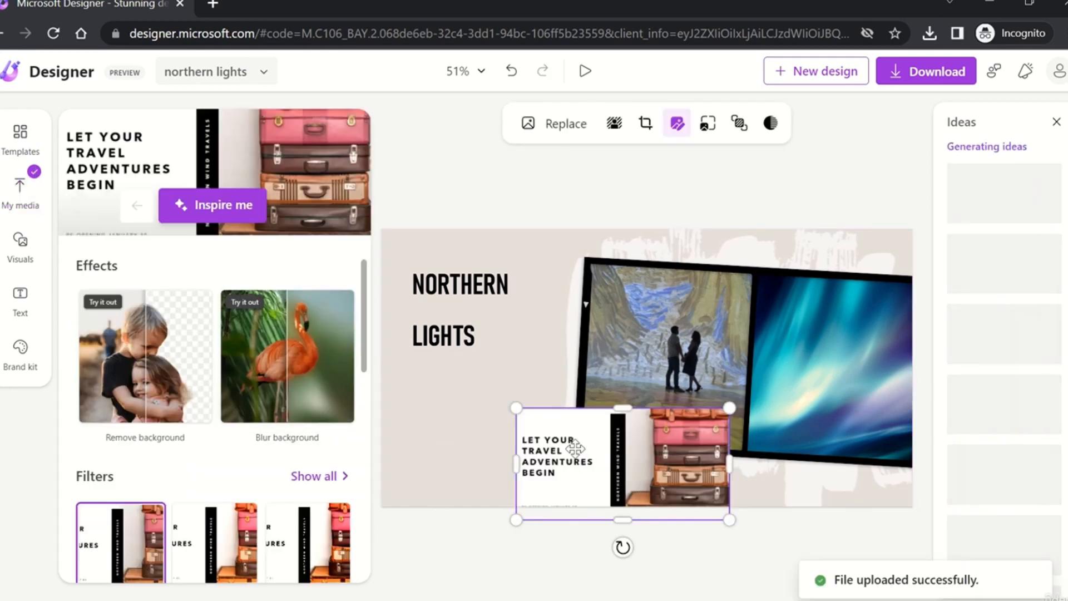
drag(666, 477, 539, 429)
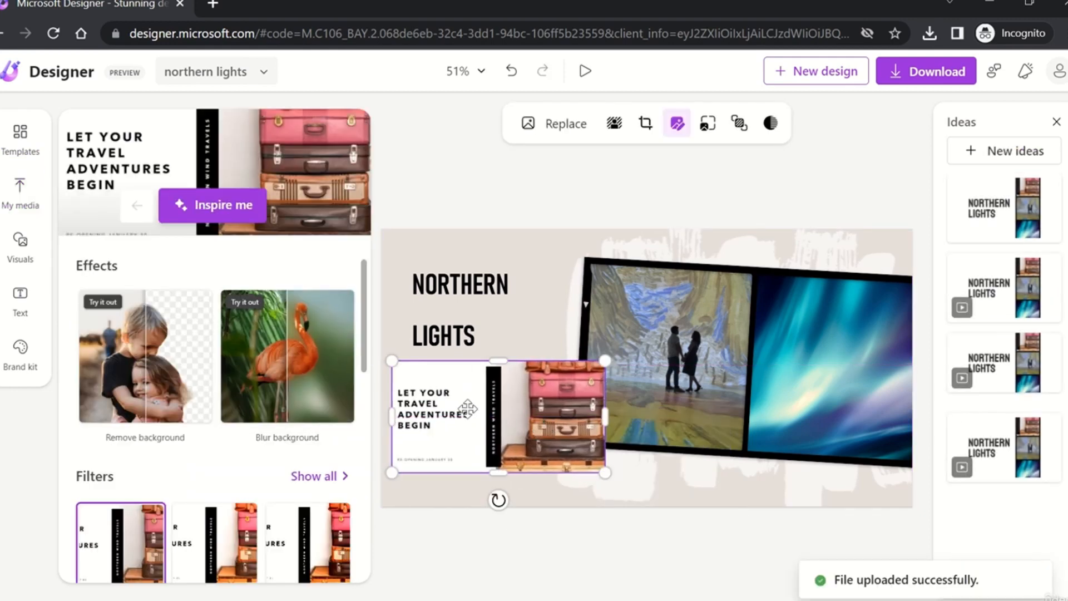
Crop the template image to only the stack of suitcases, enlarge it, and set it against the canvas's bottom edge below the title.
double_click(512, 423)
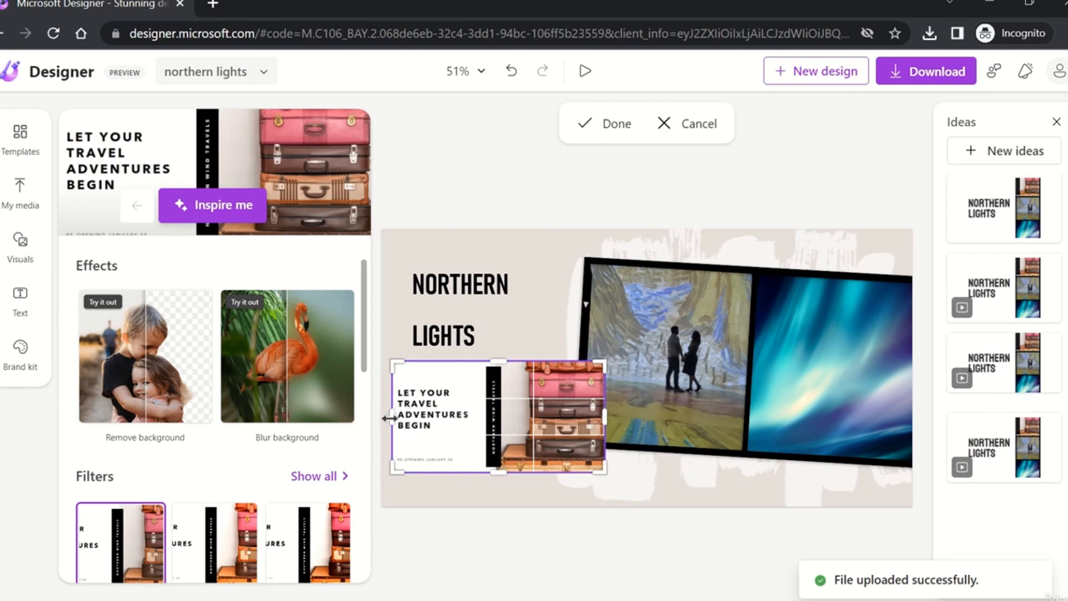
drag(393, 416, 454, 414)
key(Return)
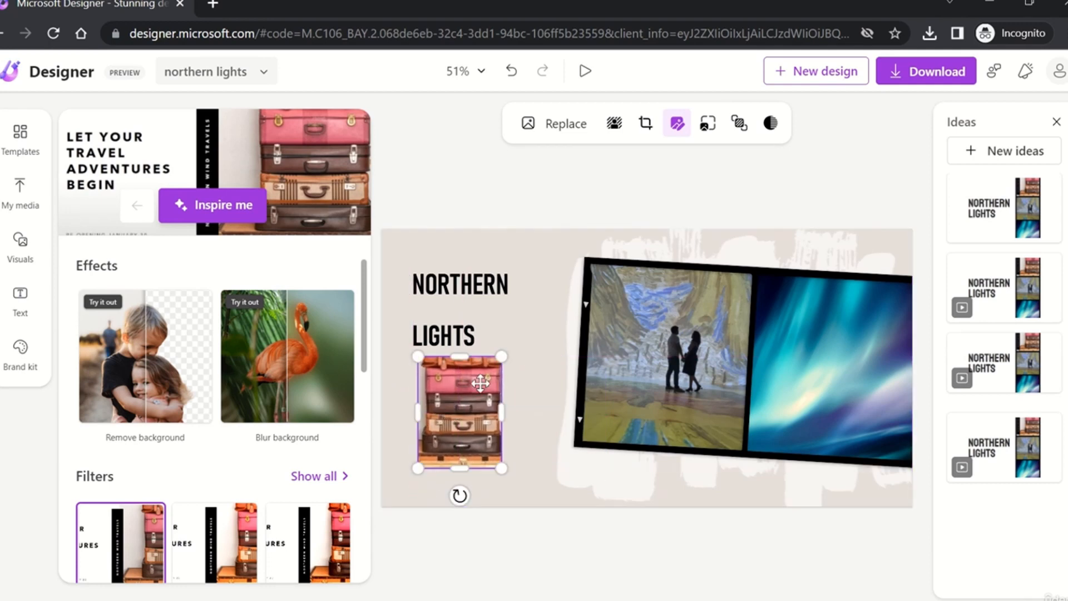
drag(501, 356, 534, 313)
drag(509, 376, 493, 414)
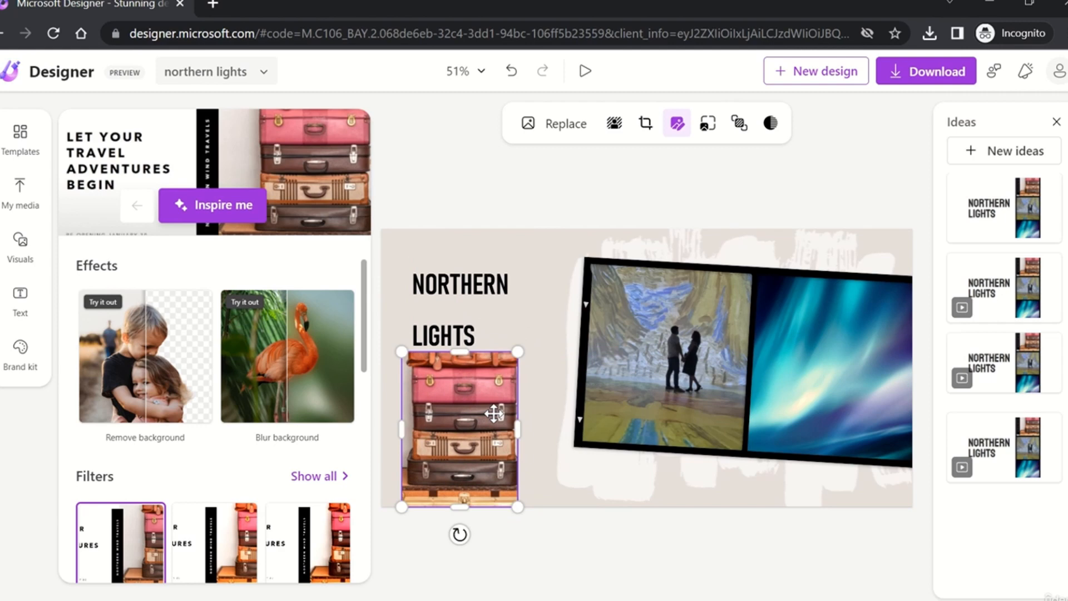
click(567, 548)
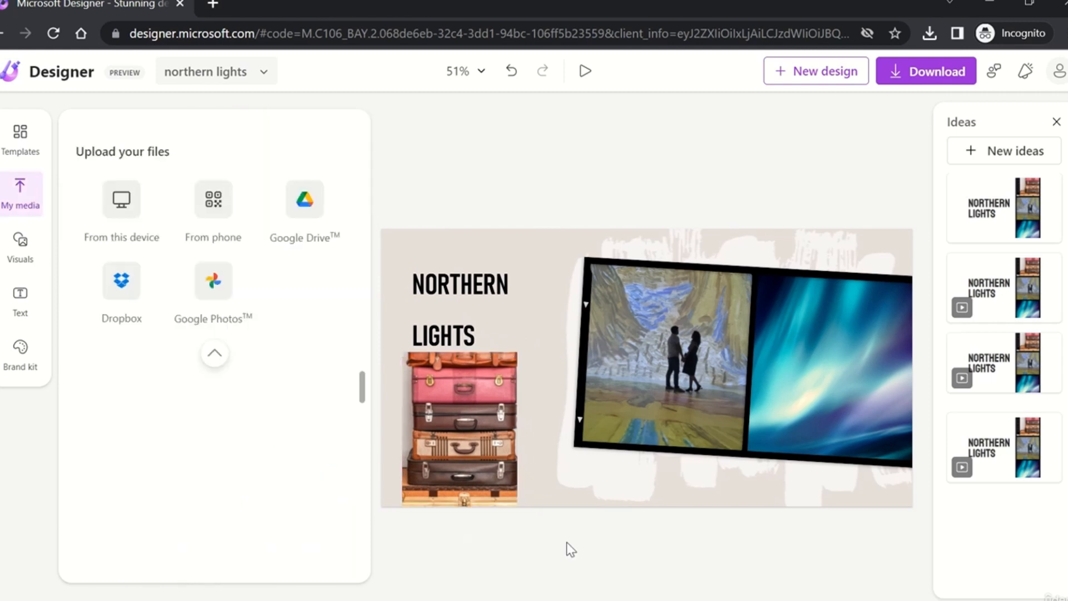
Shrink the Northern Lights title so it clears the suitcase image below it, and deselect it.
click(461, 322)
drag(509, 358, 491, 321)
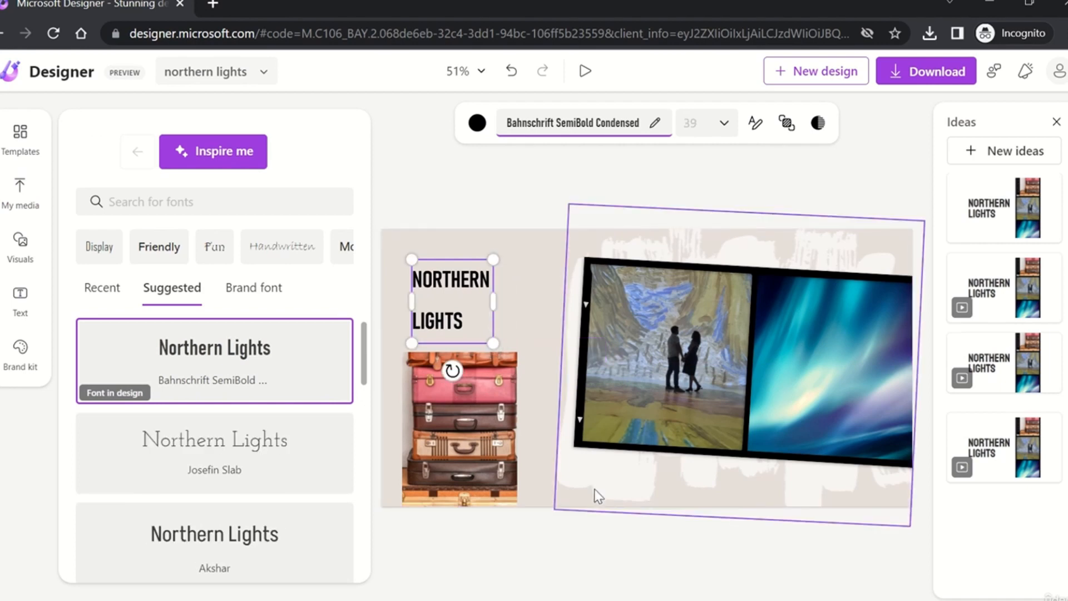
click(601, 564)
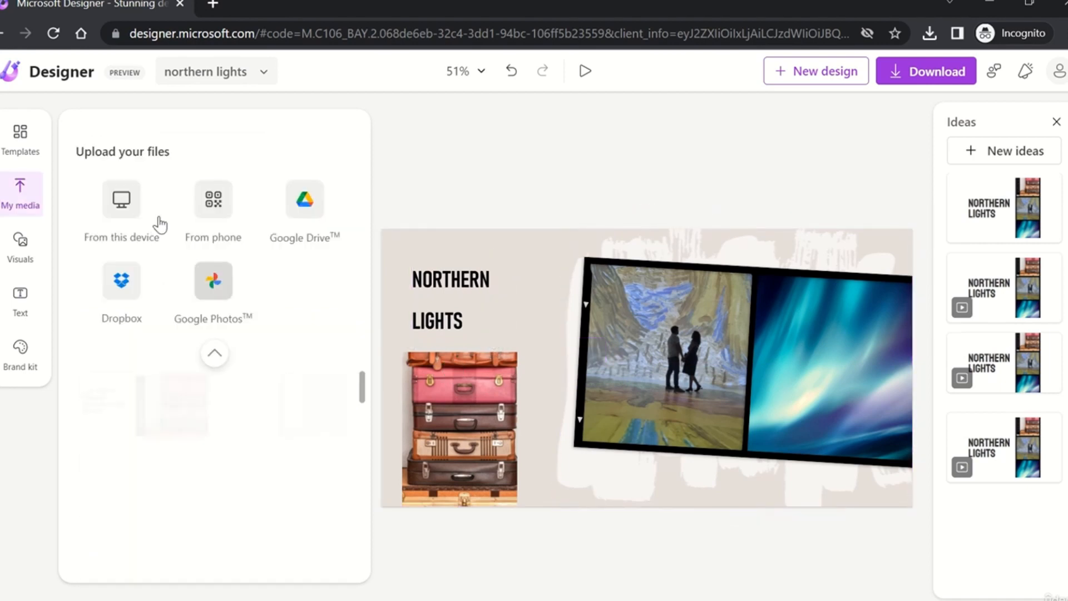
Try replacing the design with the International Nurses Day holiday template, undo the replacement, and close the template library.
click(21, 146)
scroll(229, 320, up, 2)
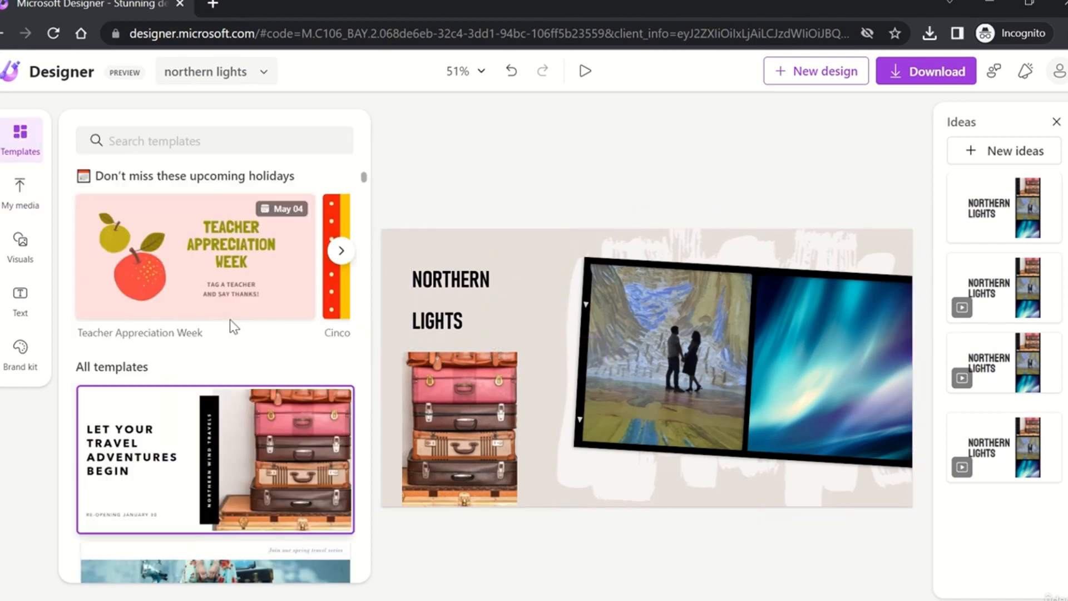
click(341, 252)
click(341, 251)
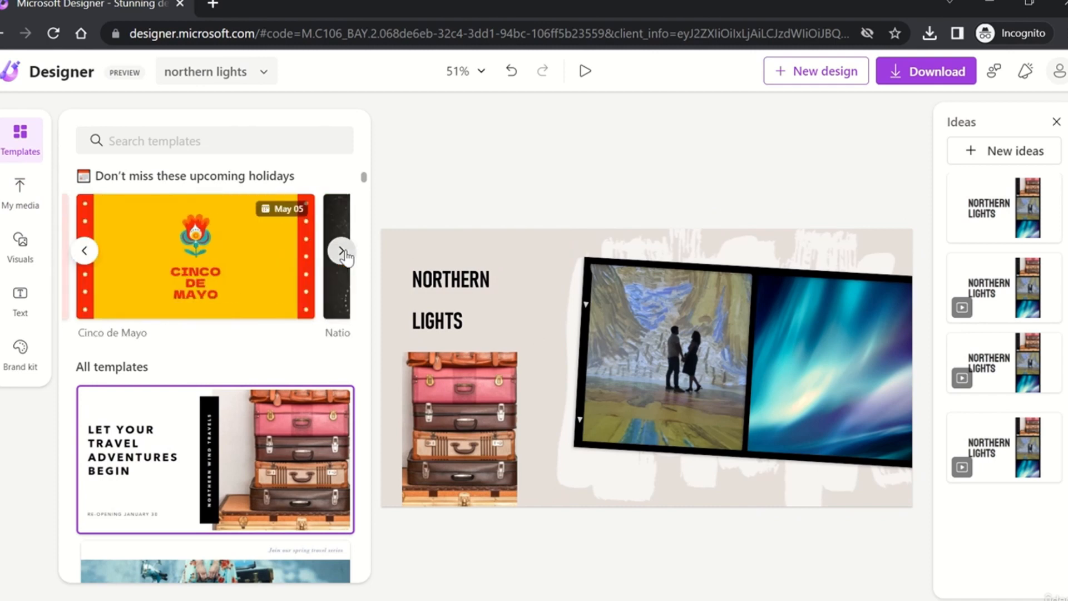
click(341, 252)
click(265, 266)
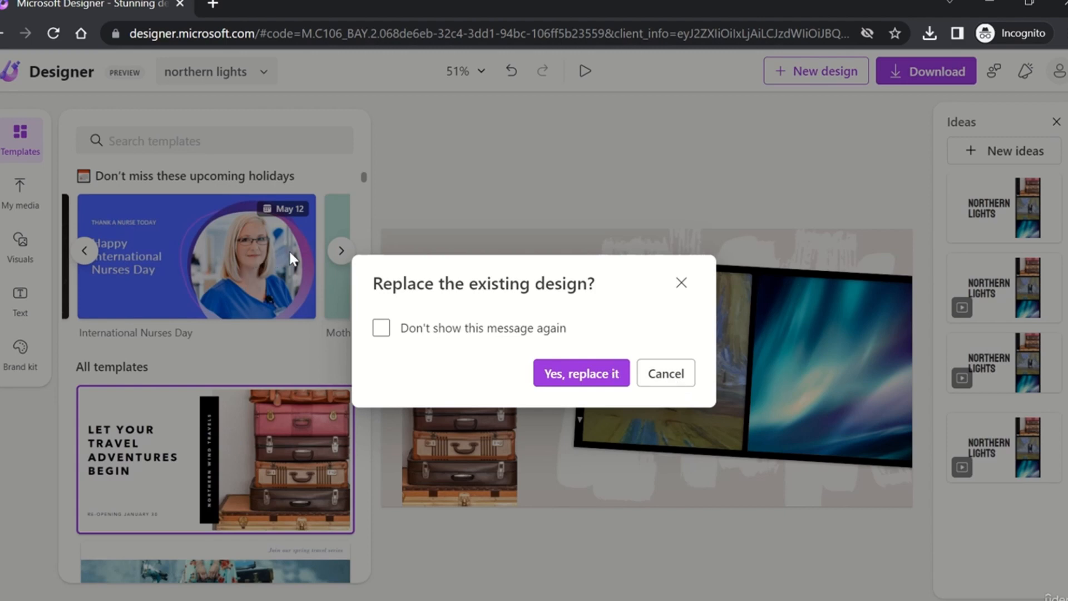
click(609, 382)
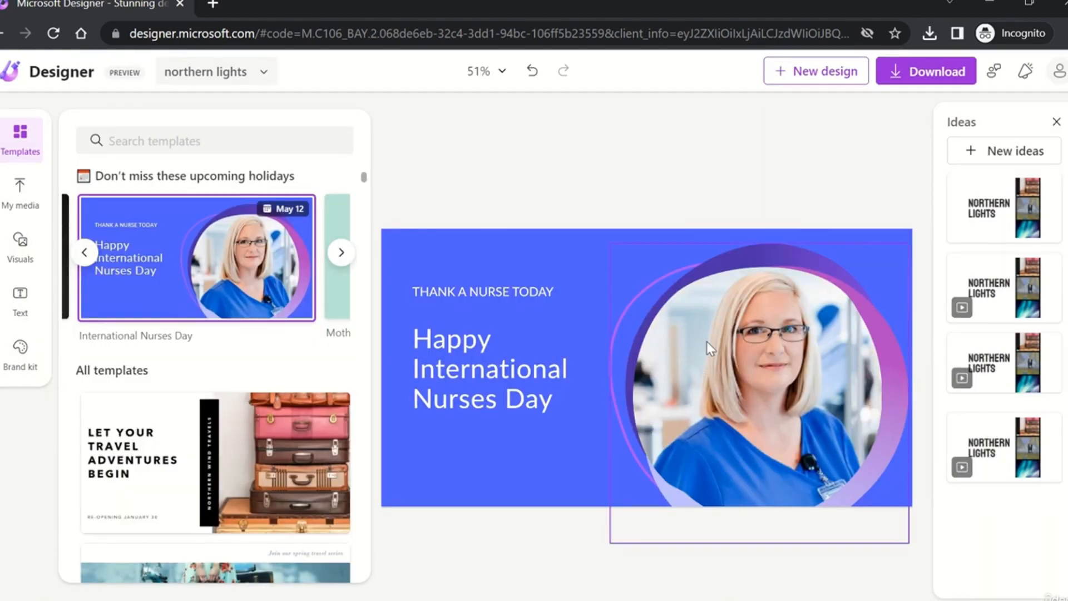
click(535, 75)
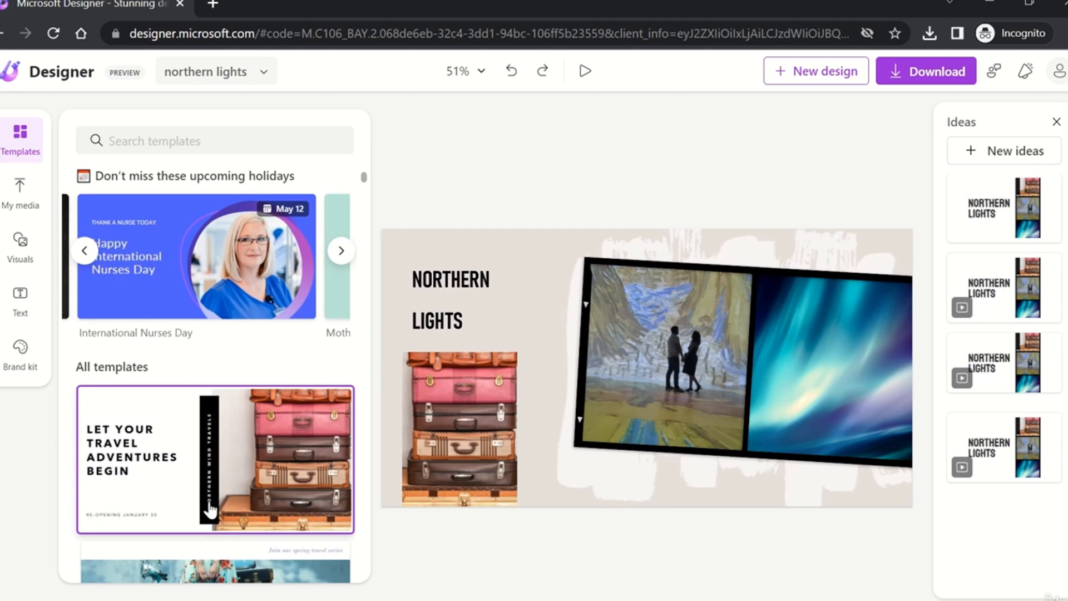
click(20, 149)
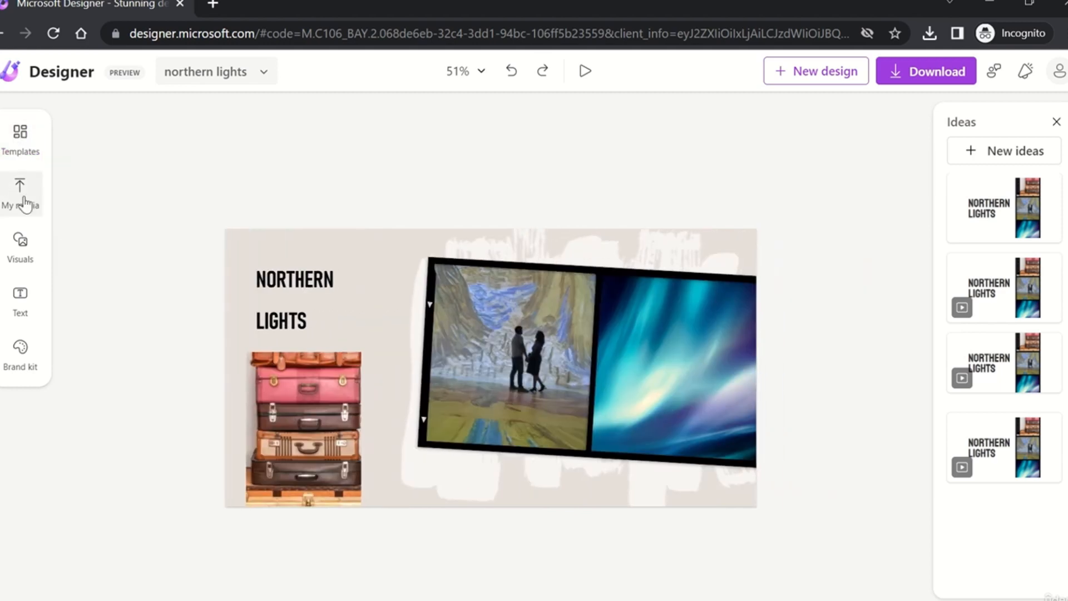
Add the purple robot-head picture with the yellow background from the uploaded media to the design.
click(22, 195)
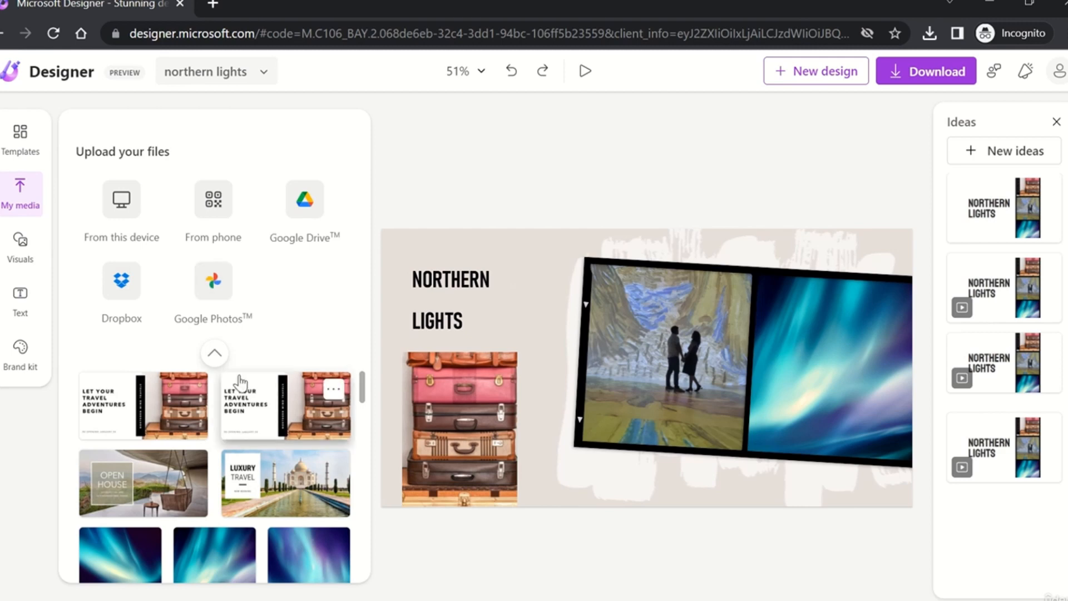
scroll(239, 378, down, 10)
scroll(239, 383, down, 4)
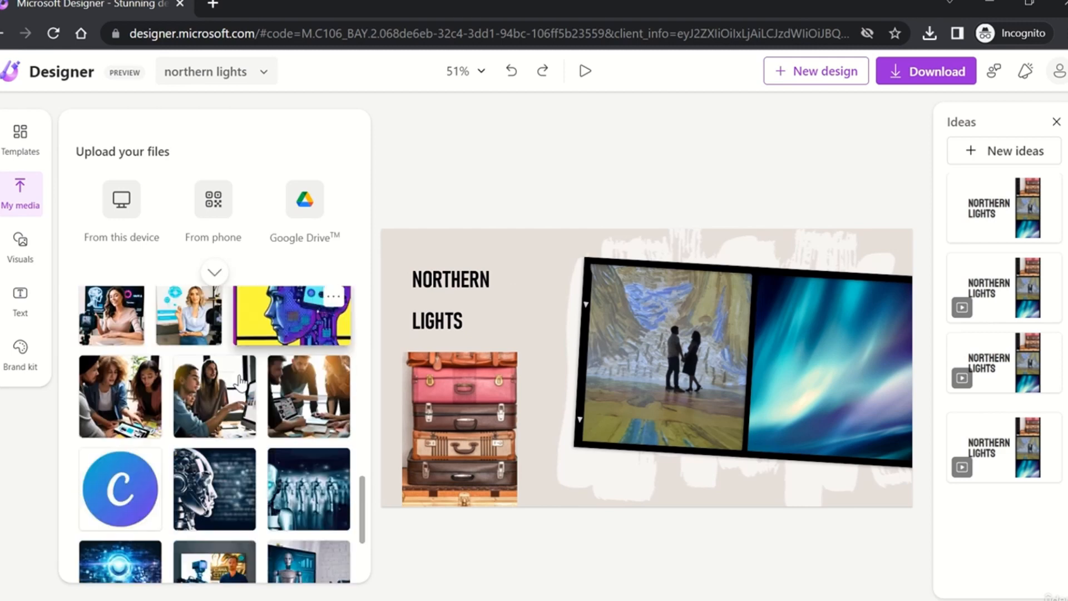
scroll(240, 383, up, 2)
scroll(244, 389, down, 3)
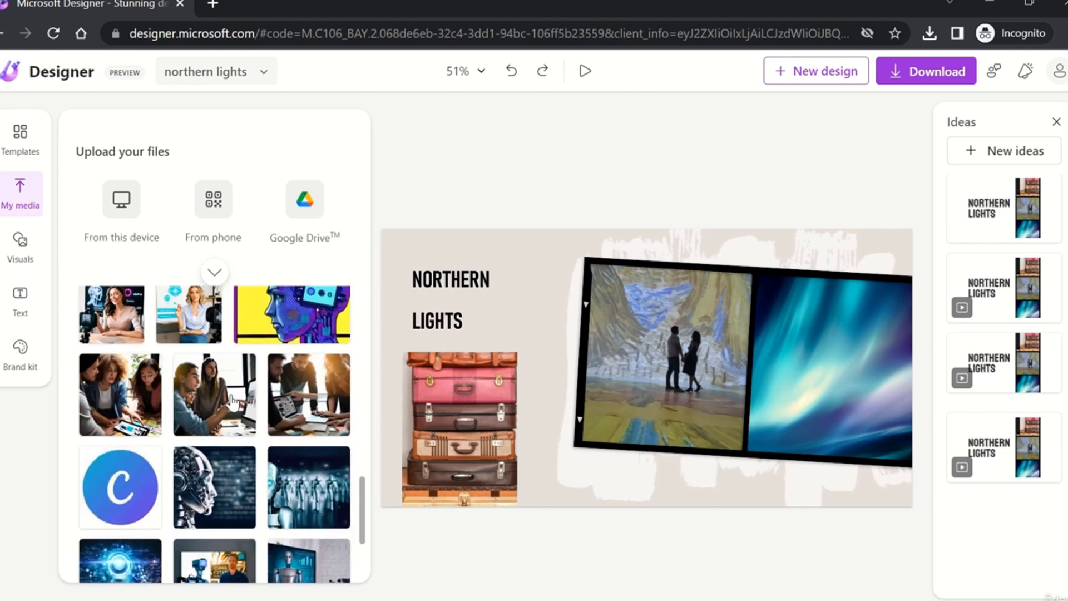
scroll(278, 422, up, 2)
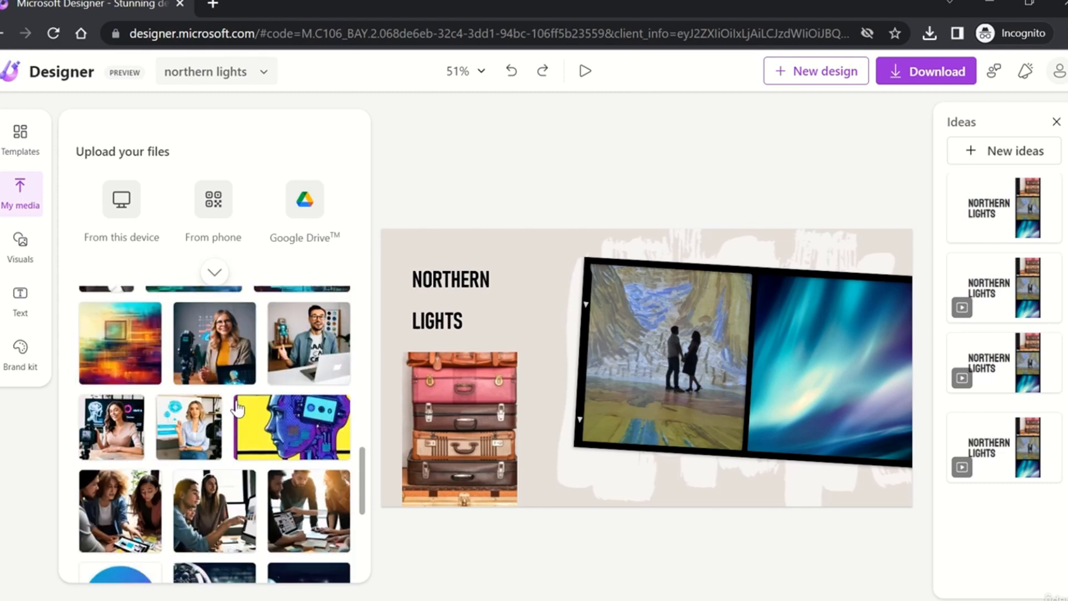
click(312, 441)
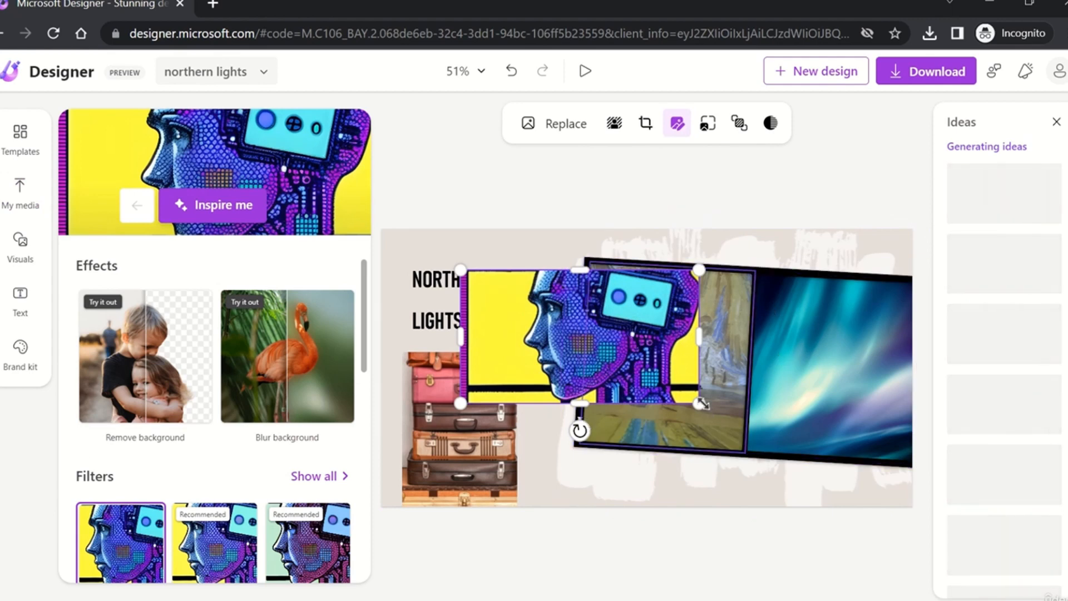
Shrink the robot-head picture to a small thumbnail in the canvas's lower-right corner, and deselect it.
drag(701, 404, 879, 493)
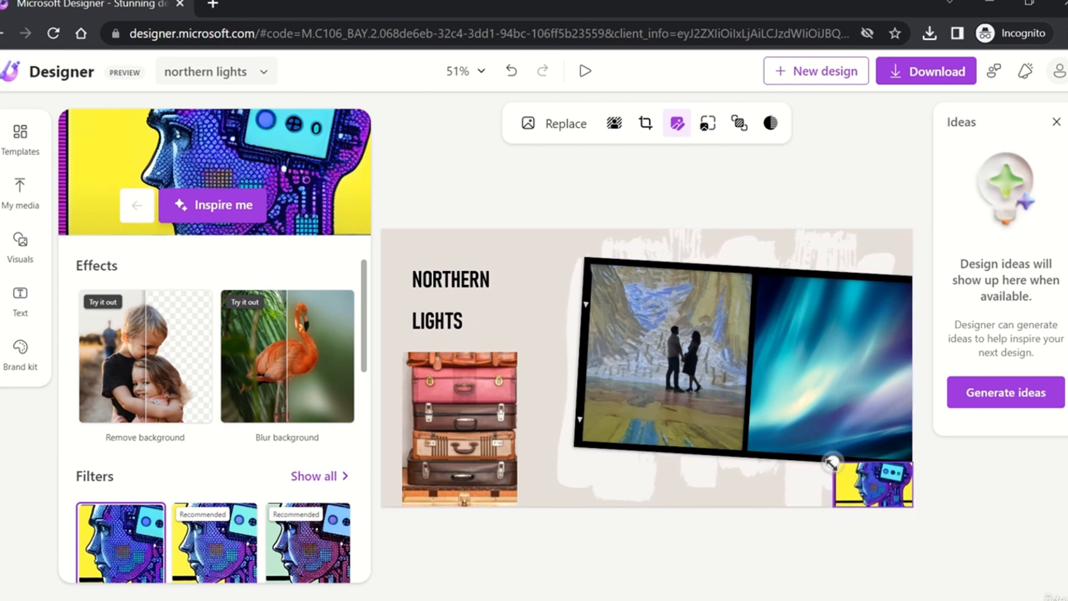
drag(833, 462, 861, 478)
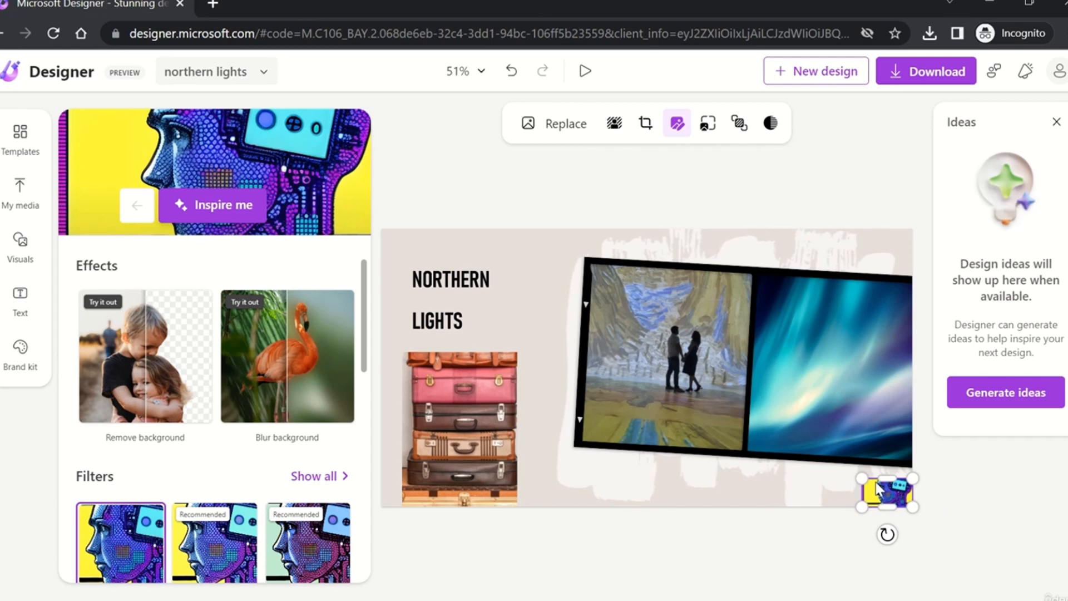
click(948, 482)
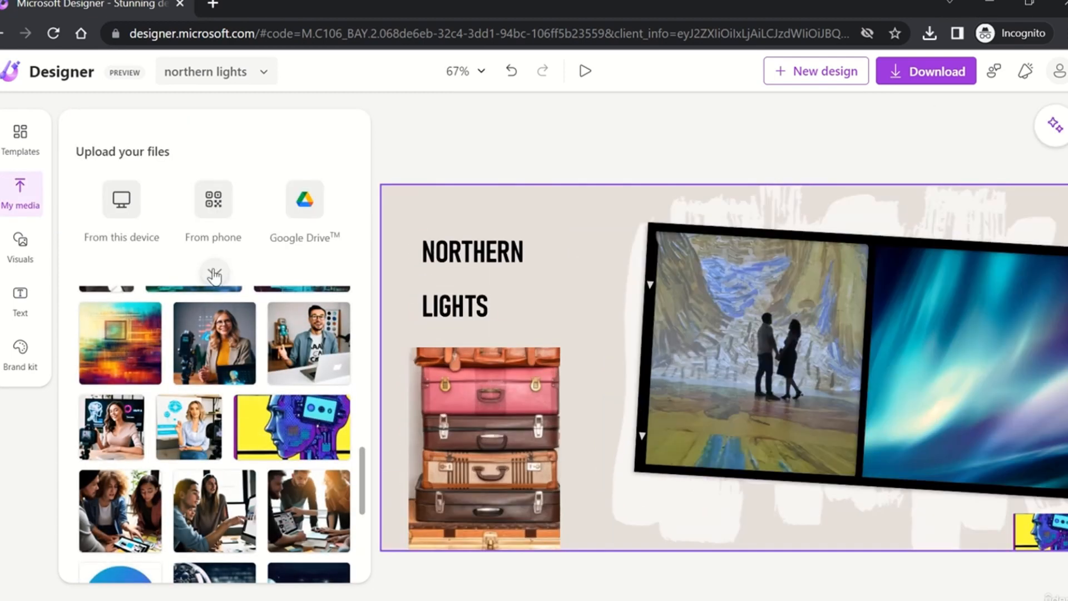
Examine the additional upload sources and look through the uploaded media.
click(214, 271)
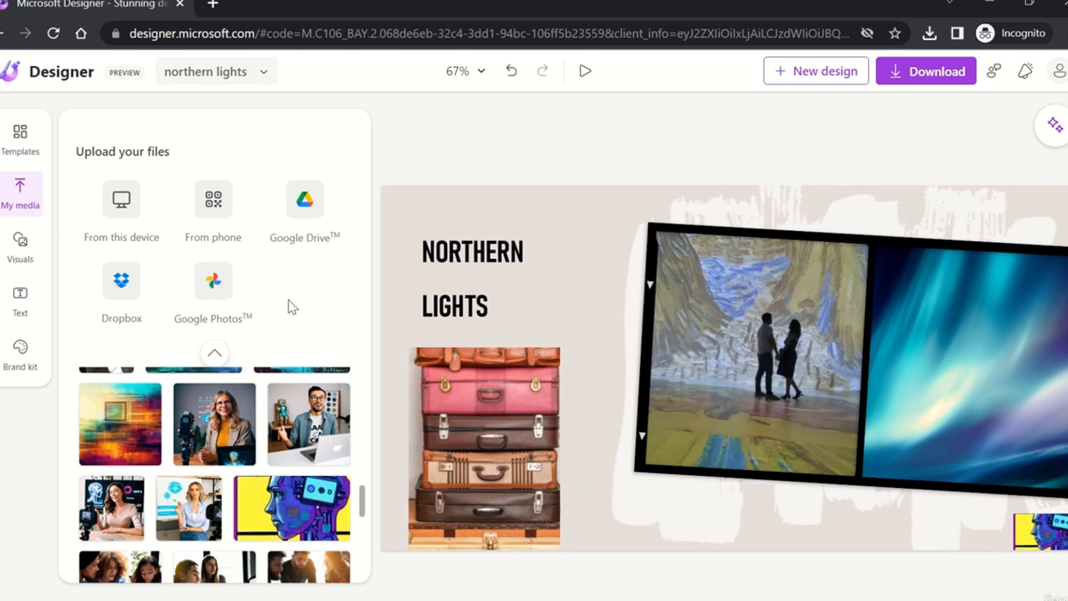
scroll(262, 378, down, 5)
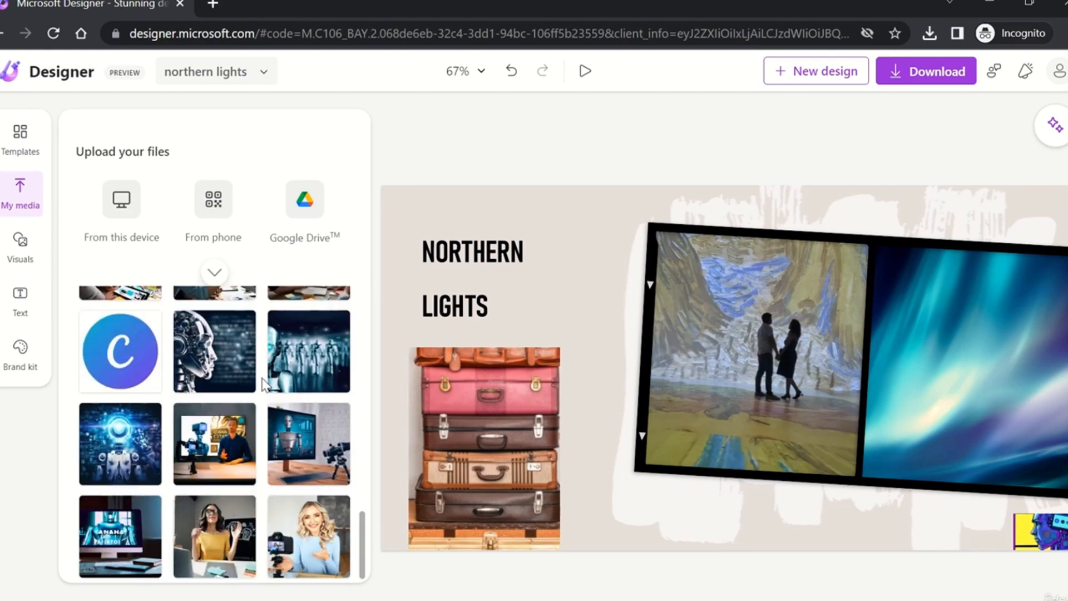
scroll(262, 384, up, 10)
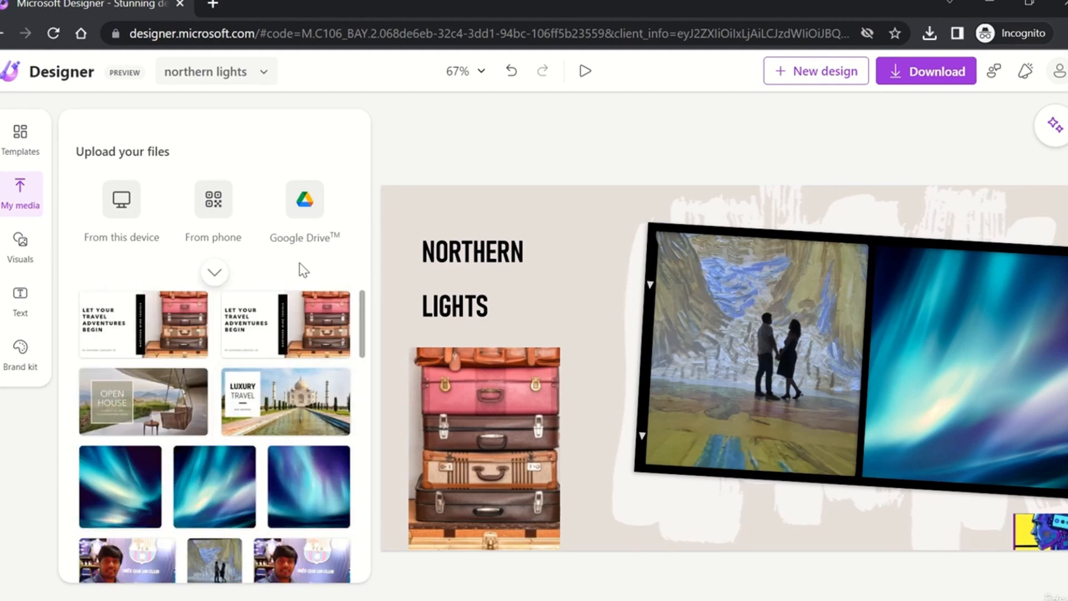
Examine the visuals library and look through the full collection of images and graphics recommended for this design.
click(22, 252)
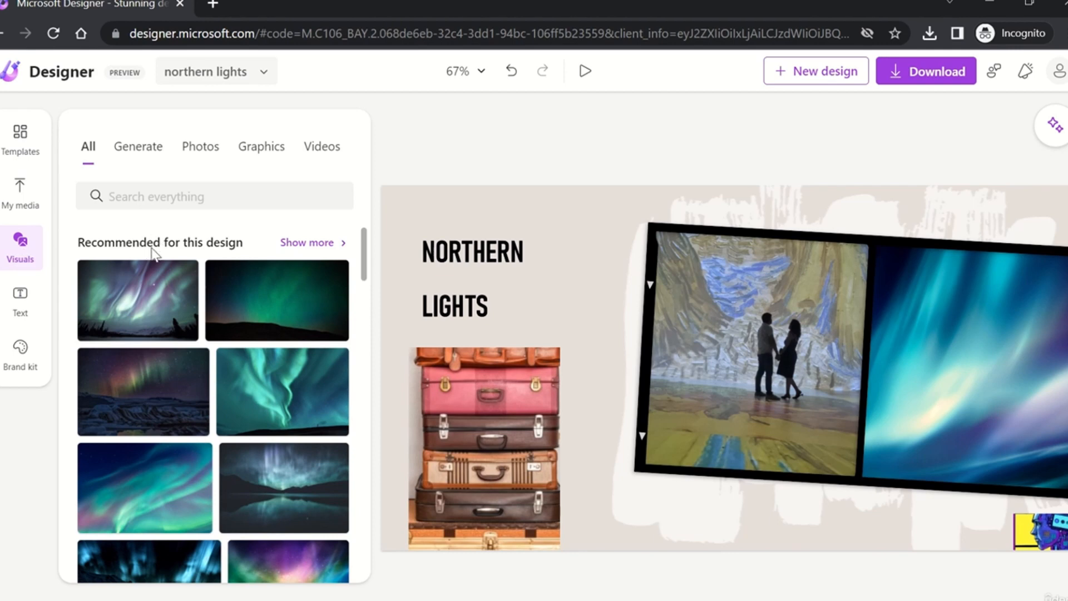
scroll(229, 396, down, 5)
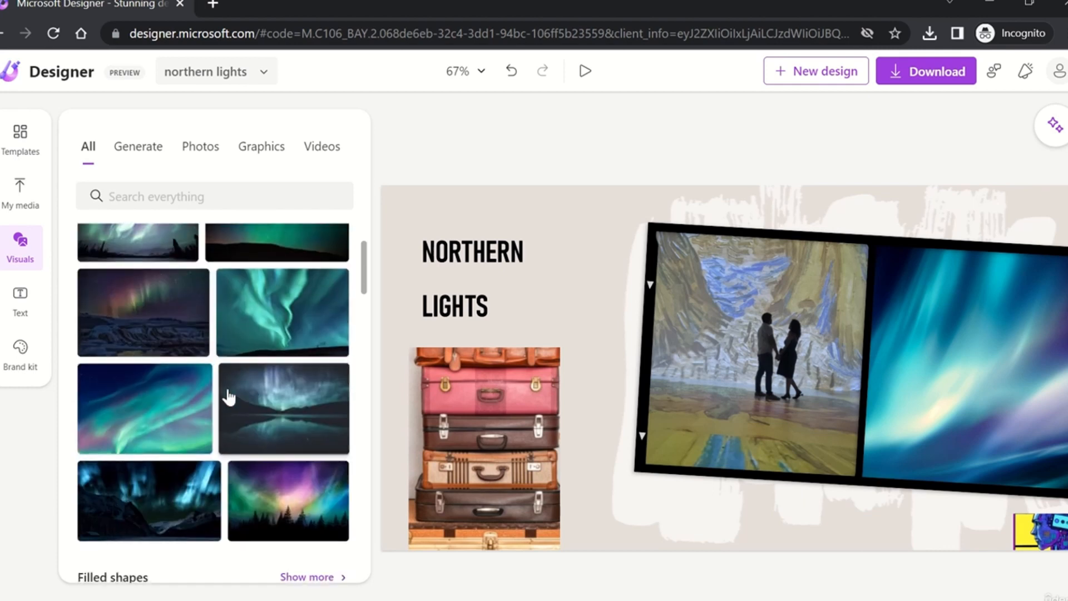
scroll(230, 395, up, 5)
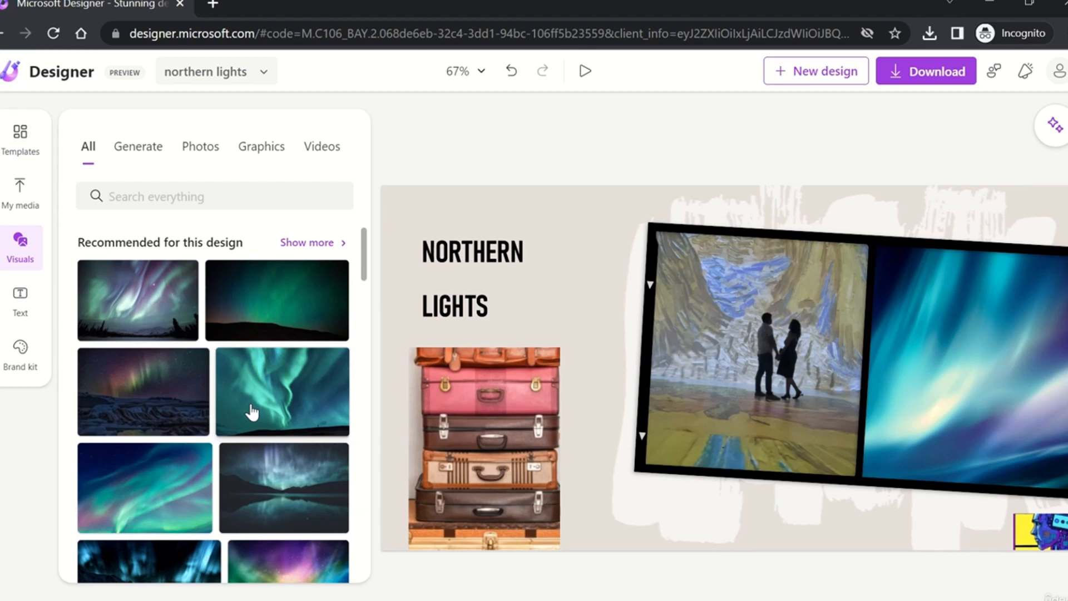
click(321, 245)
scroll(254, 370, down, 5)
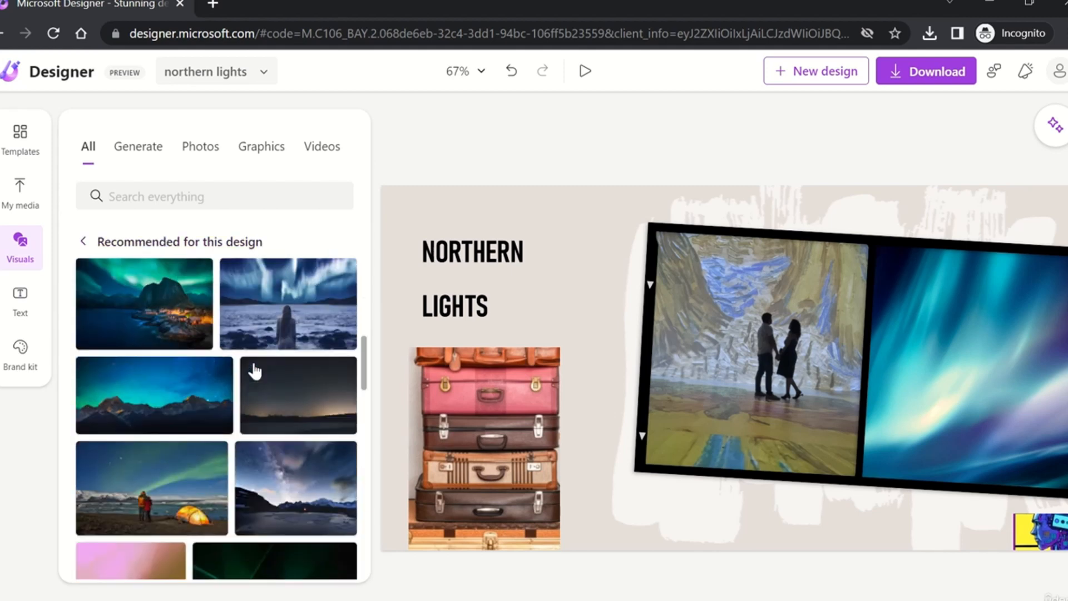
scroll(255, 370, down, 3)
scroll(254, 370, up, 3)
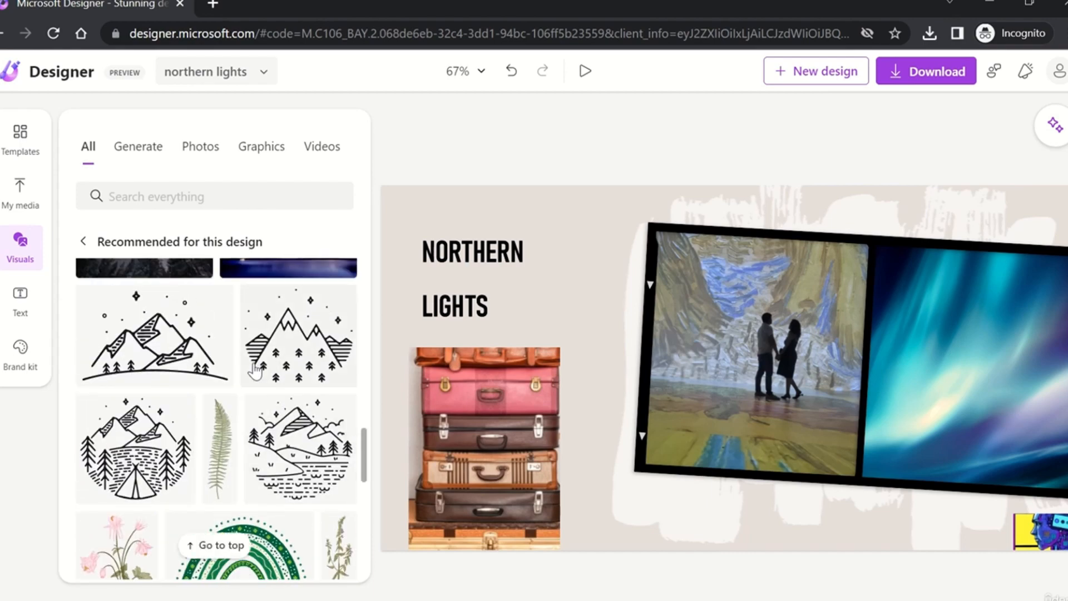
scroll(254, 370, up, 2)
scroll(255, 370, down, 4)
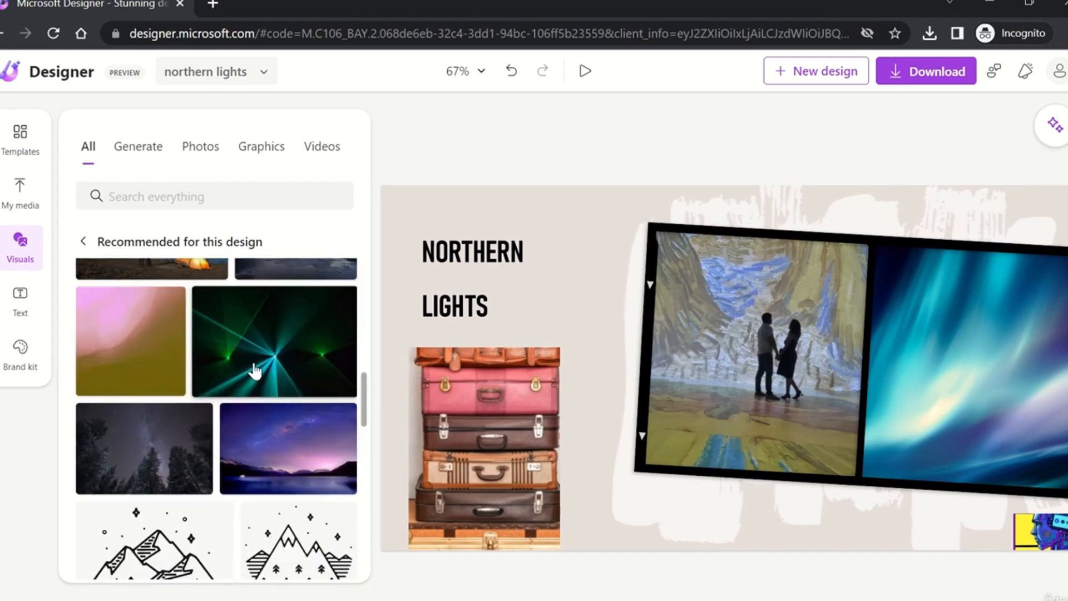
scroll(255, 370, down, 6)
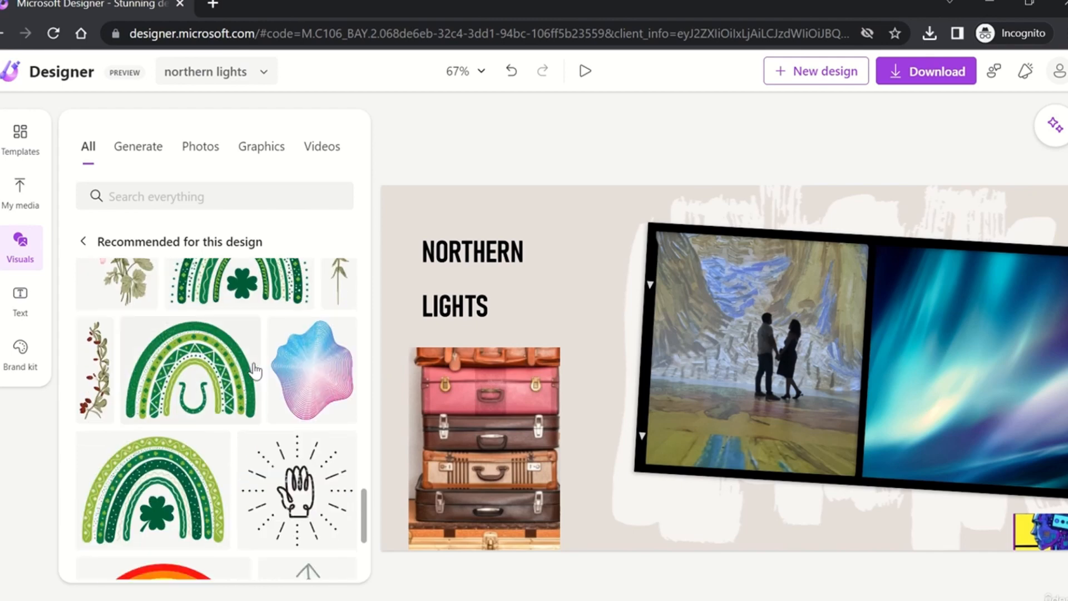
scroll(254, 370, down, 8)
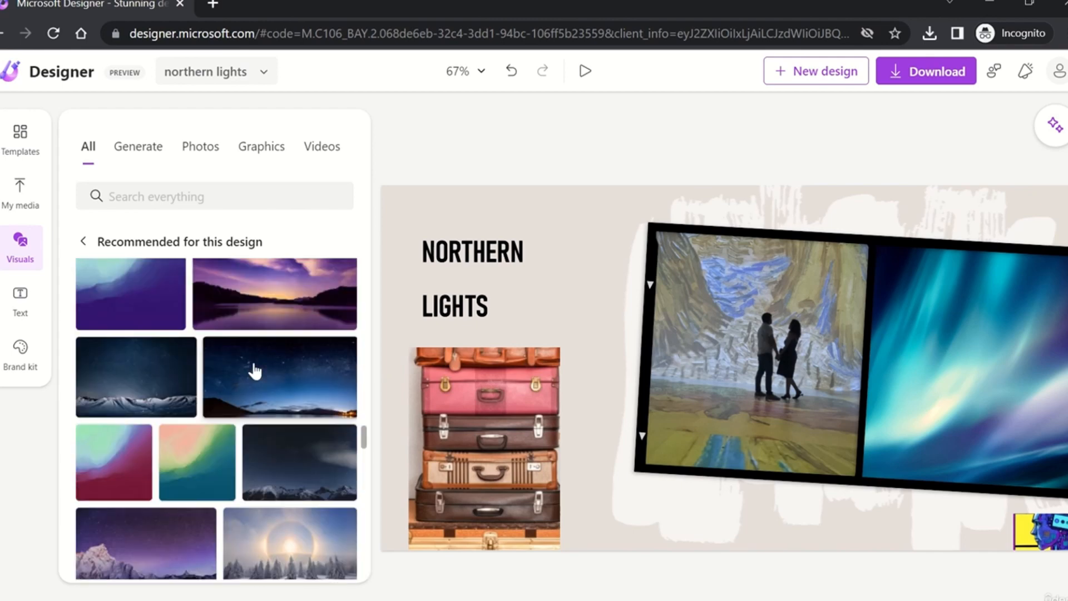
scroll(255, 370, down, 6)
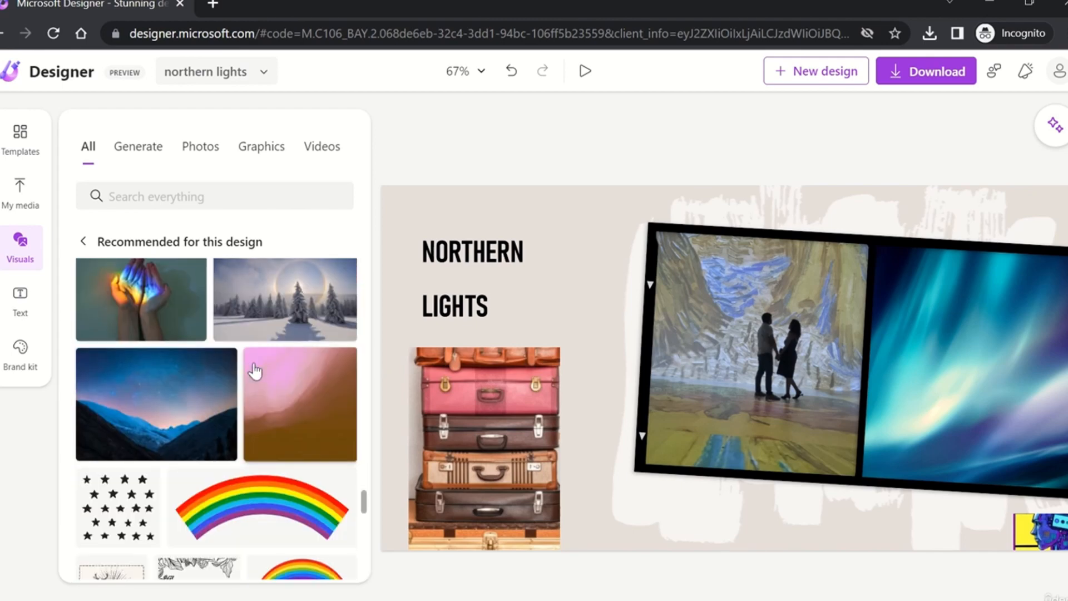
scroll(255, 370, down, 8)
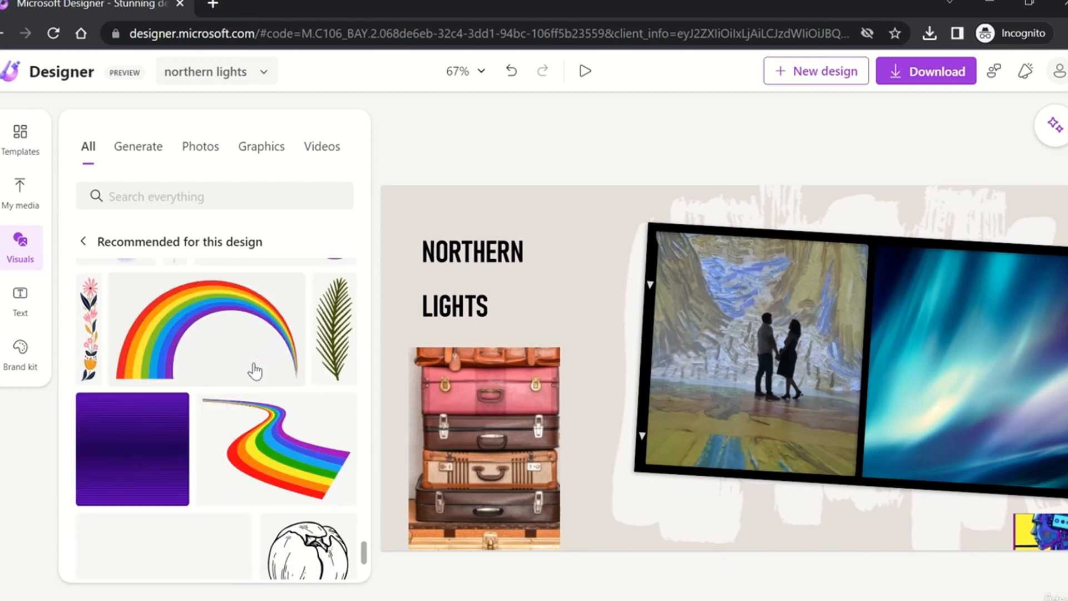
scroll(254, 369, down, 8)
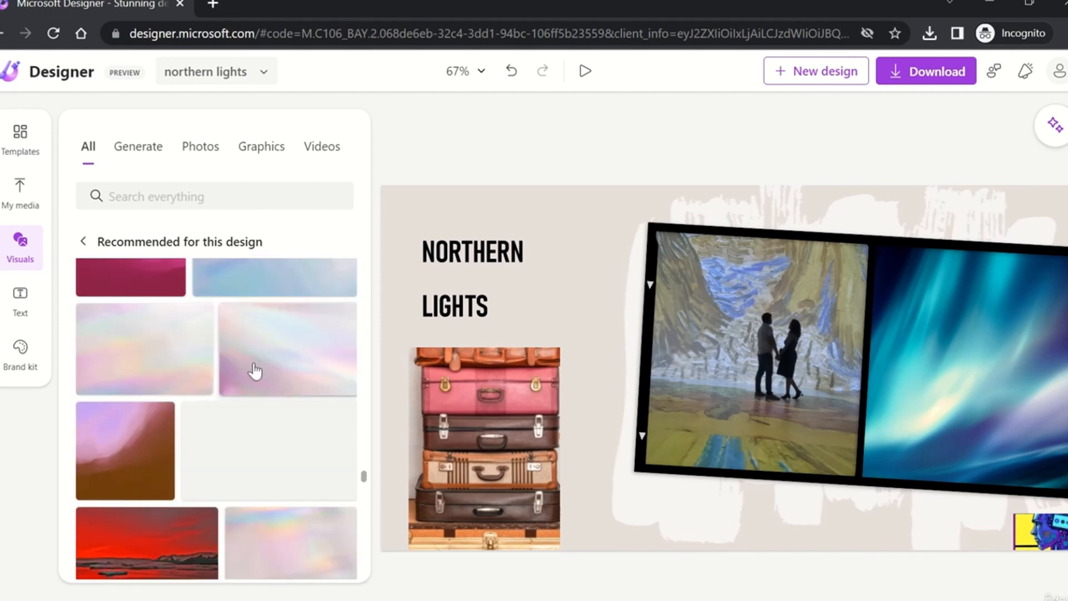
scroll(255, 370, down, 3)
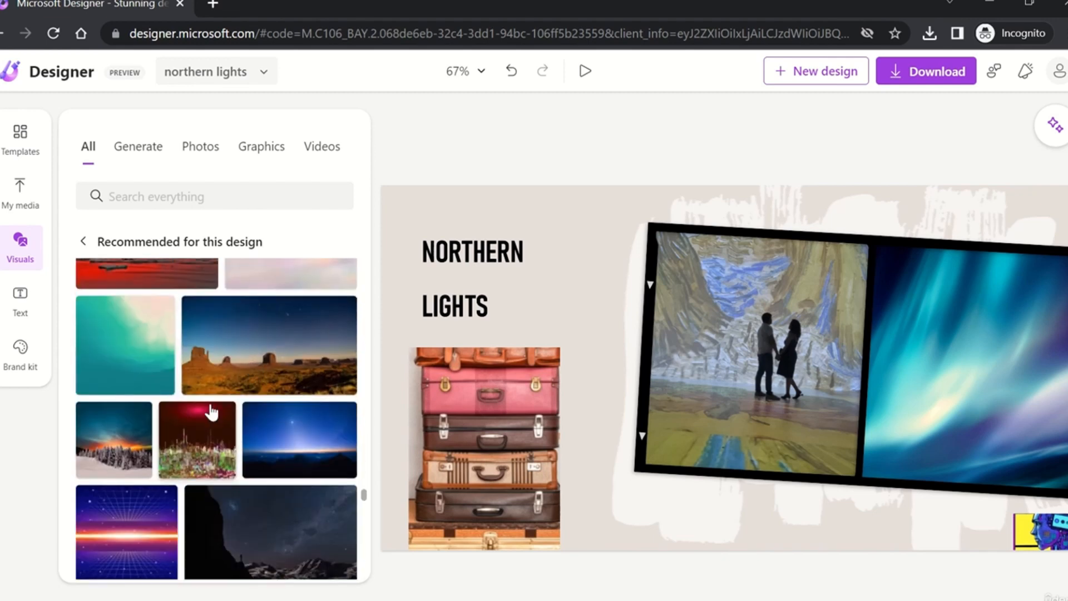
scroll(210, 411, down, 5)
scroll(210, 410, down, 2)
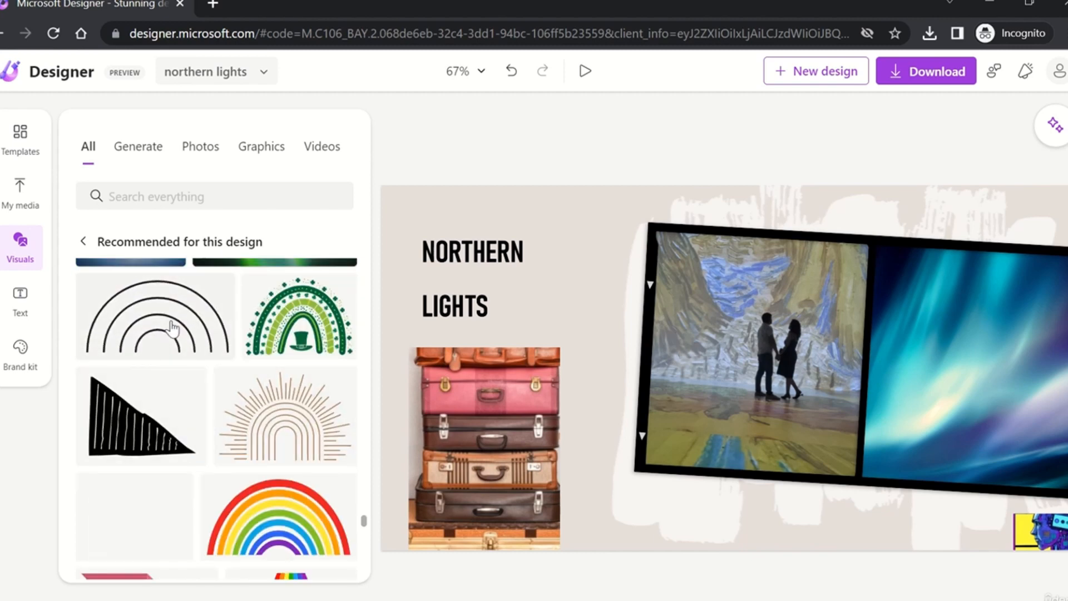
Try adding the black concentric-arches graphic over the NORTHERN LIGHTS heading, delete it, and return to the visuals overview.
click(200, 333)
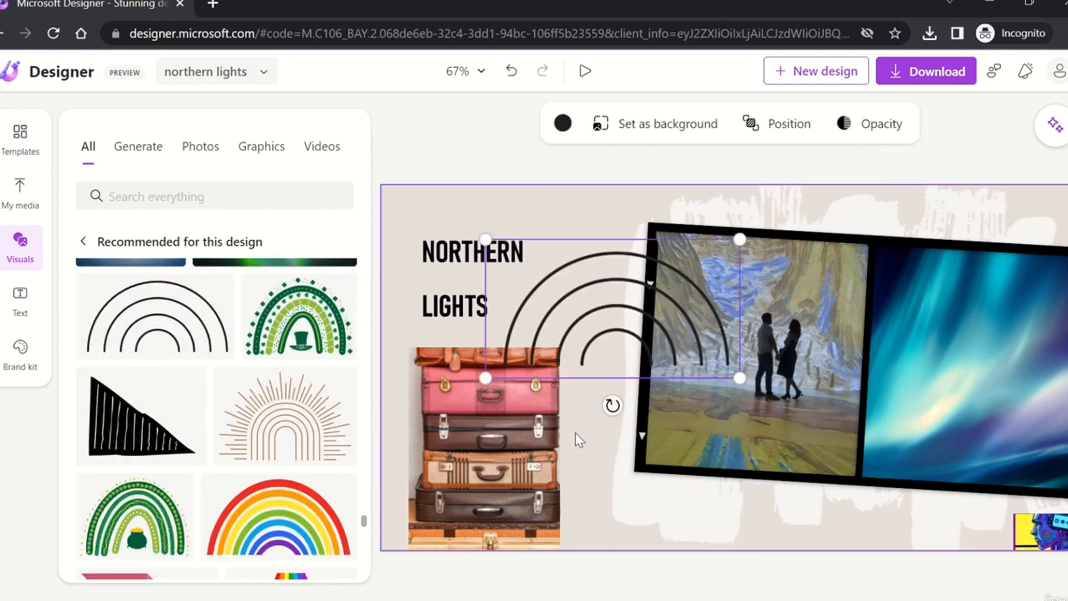
drag(624, 331, 559, 285)
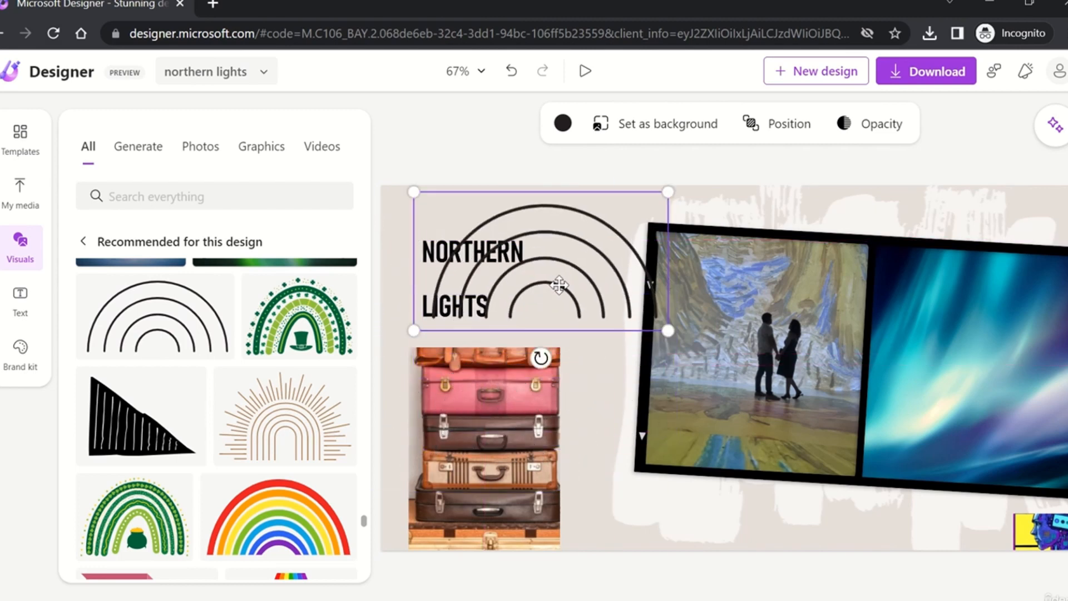
key(Delete)
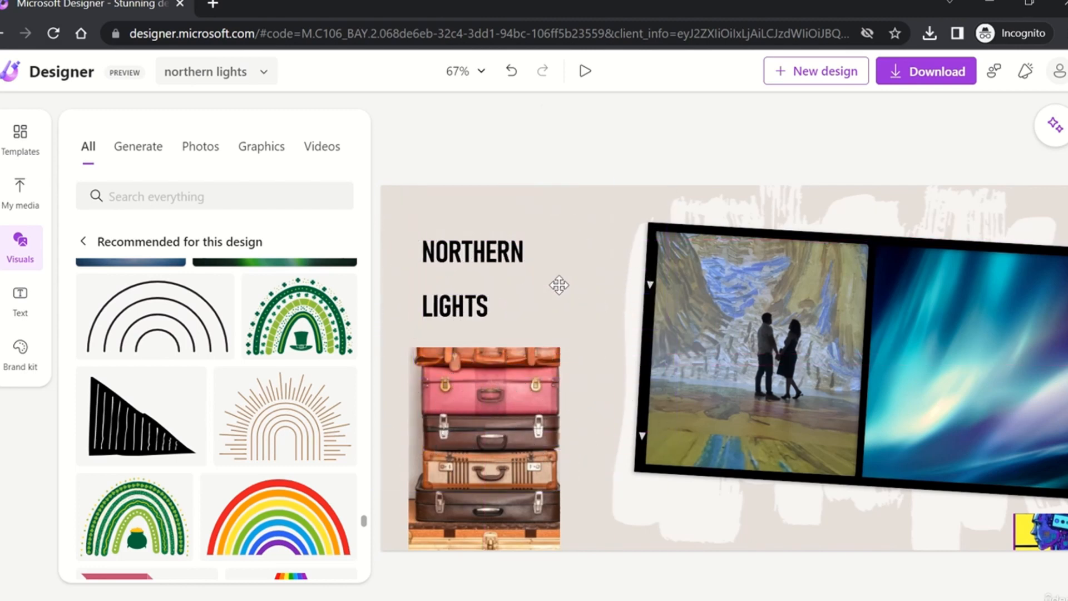
click(101, 243)
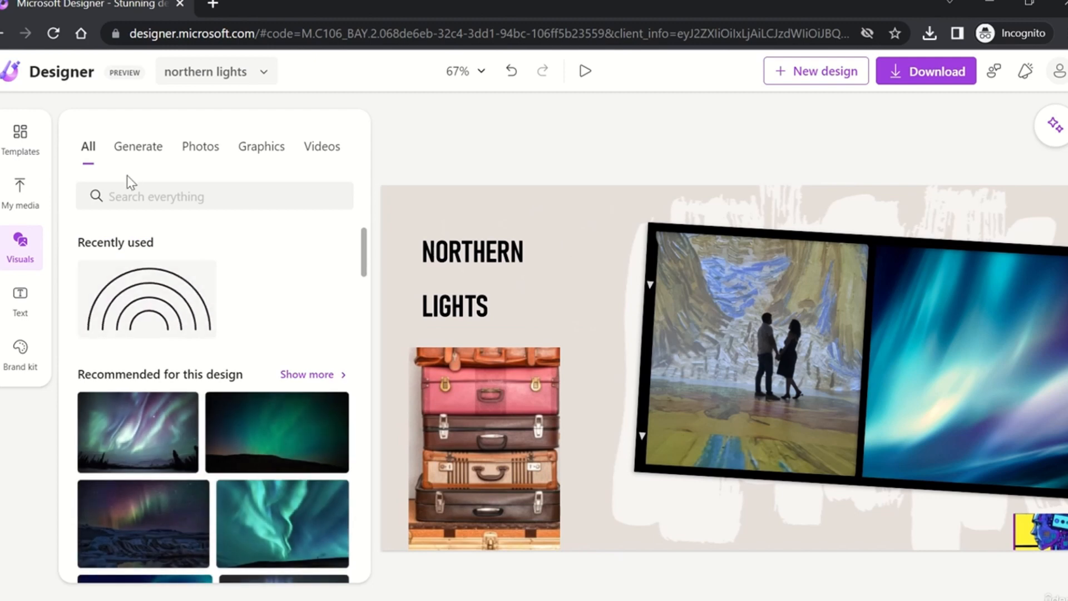
Generate images from the description "cookie mosnter".
click(145, 149)
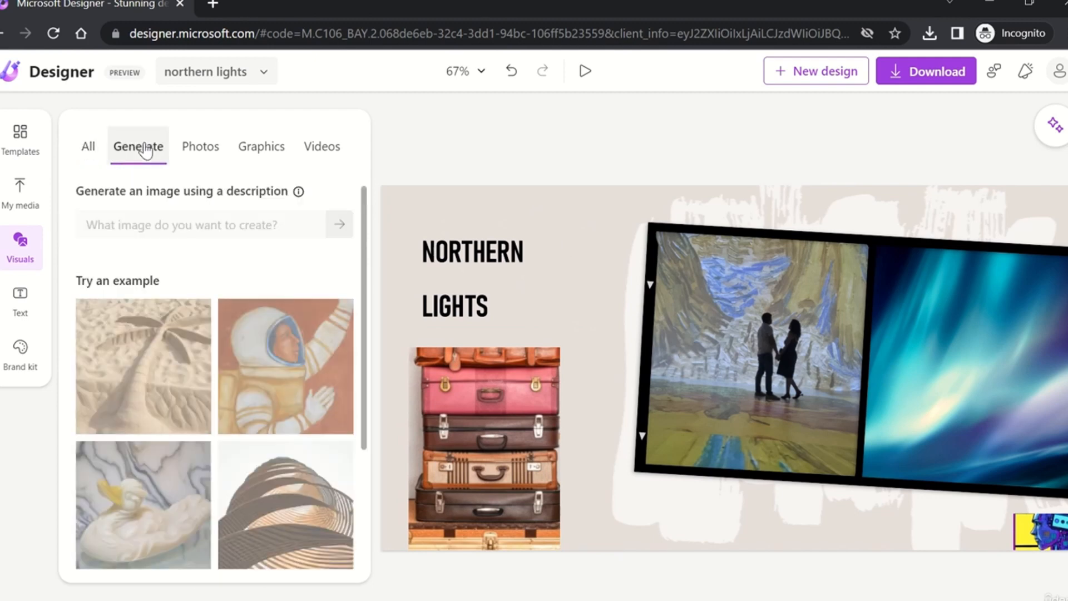
click(170, 226)
text(cookie mosnter)
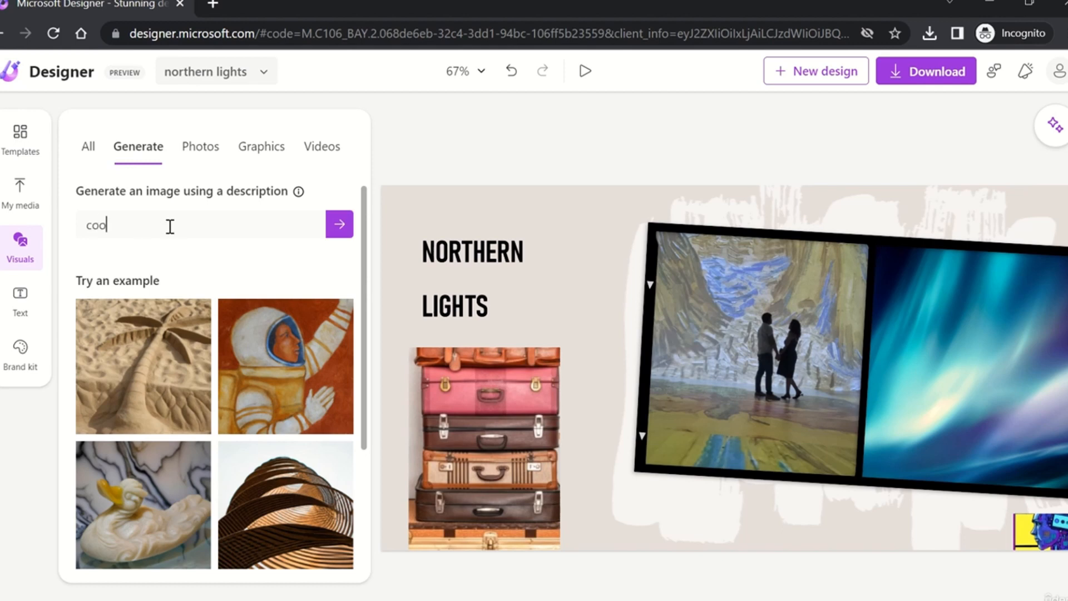
click(338, 226)
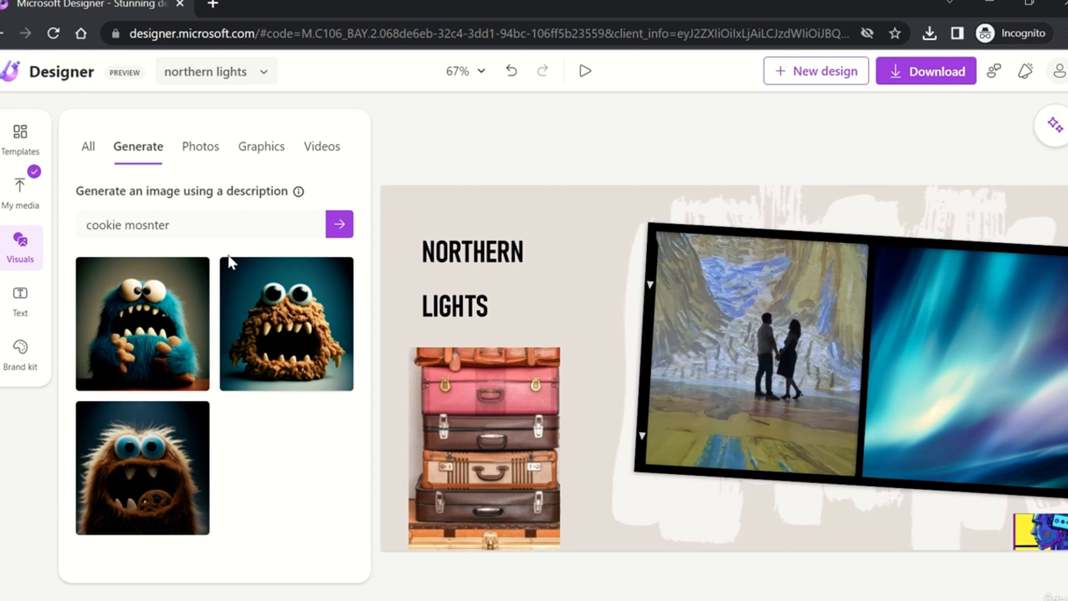
Add the generated blue furry monster image, shrink it to a small thumbnail beside the suitcase stack's lower edge, and deselect it.
click(183, 350)
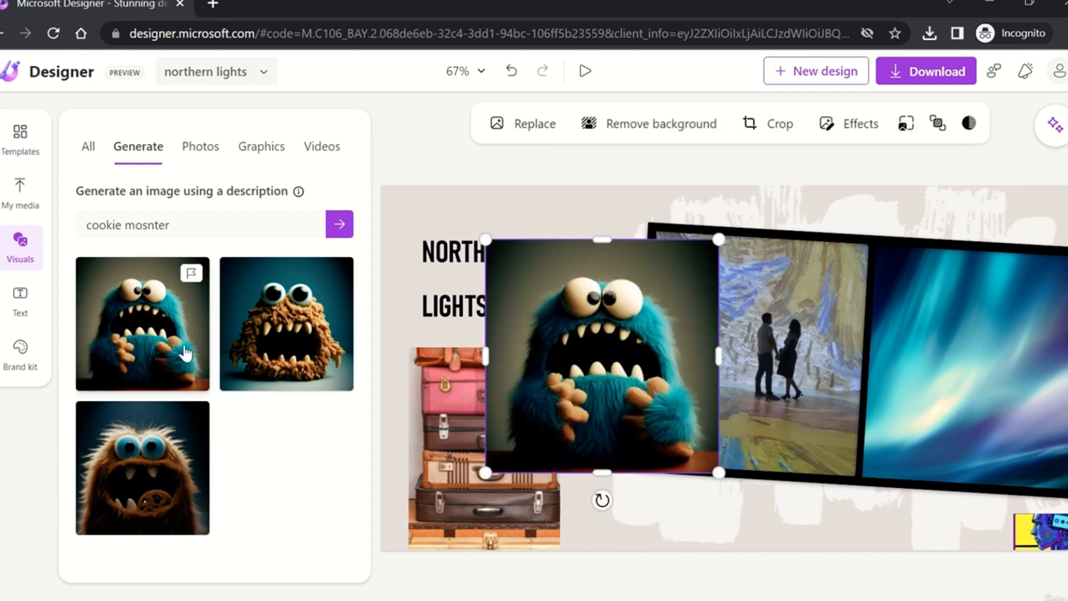
drag(719, 239, 584, 373)
drag(537, 425, 606, 509)
click(672, 587)
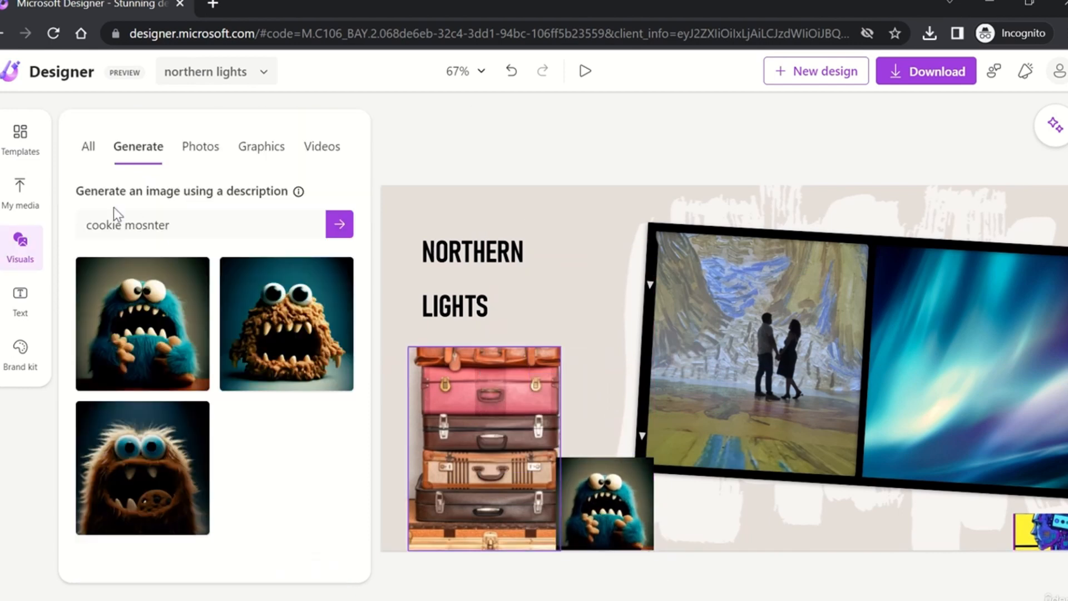
Look through the stock photos, including the recommended, Mother's Day, Peaceful and Spring collections and all photos.
click(208, 155)
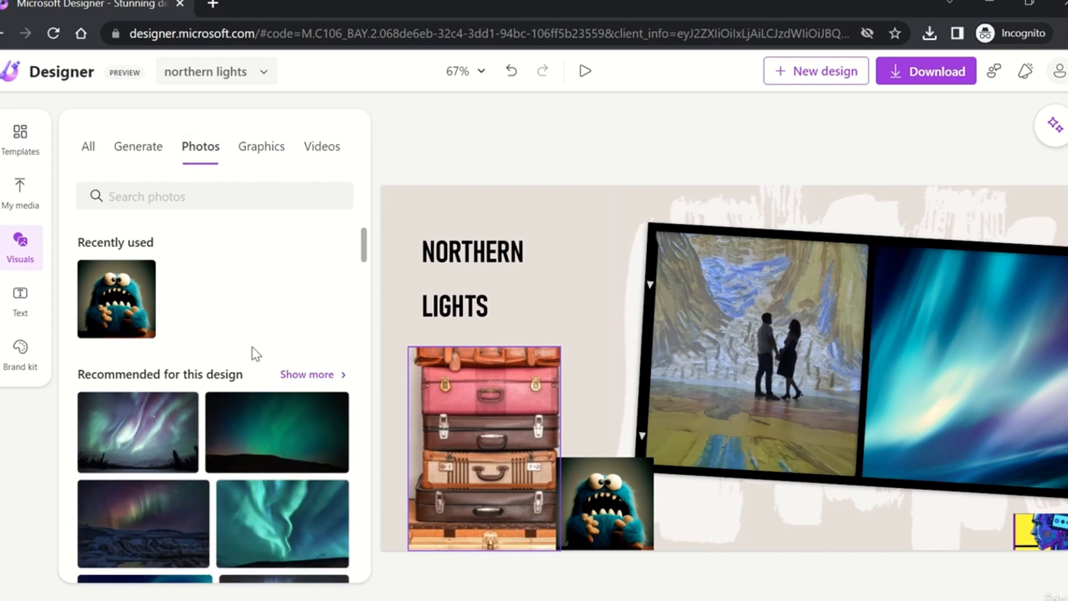
scroll(253, 354, down, 3)
scroll(253, 355, down, 5)
scroll(253, 355, up, 3)
scroll(253, 354, down, 2)
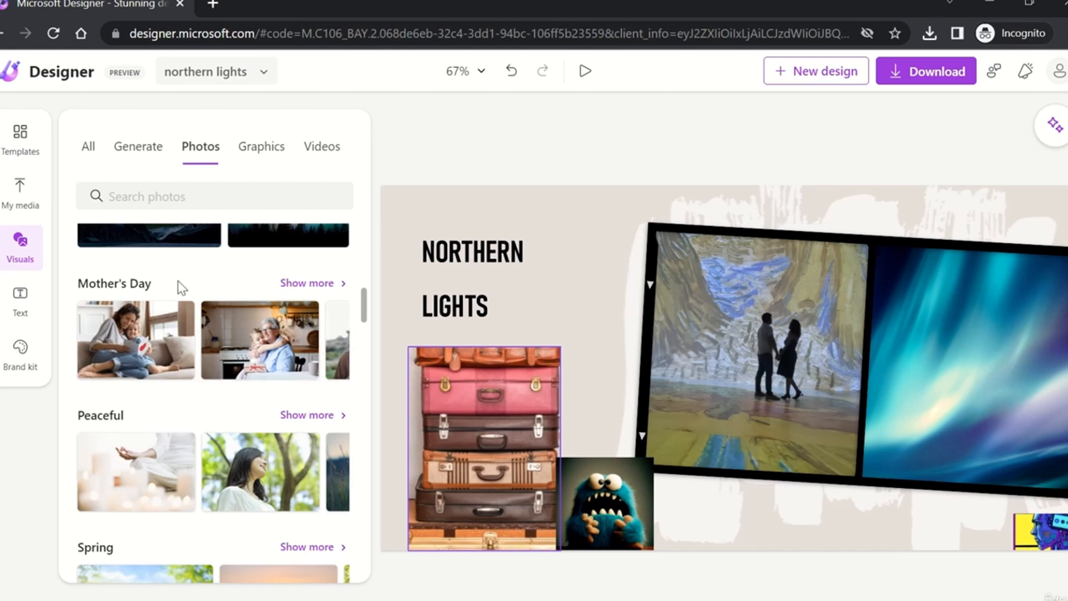
scroll(179, 285, down, 2)
scroll(179, 284, up, 2)
scroll(178, 282, down, 1)
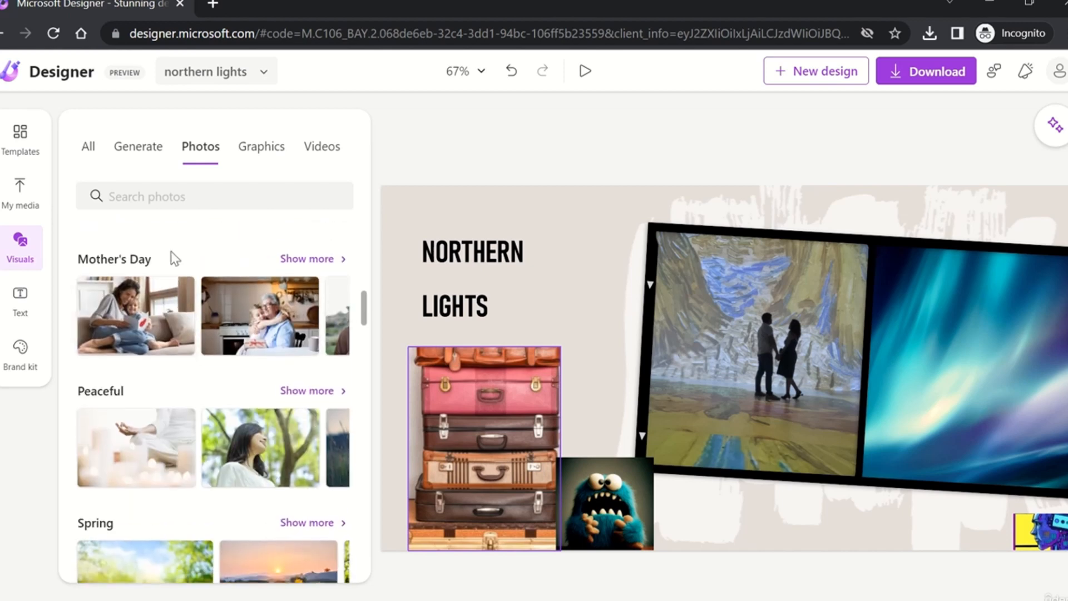
scroll(188, 378, down, 7)
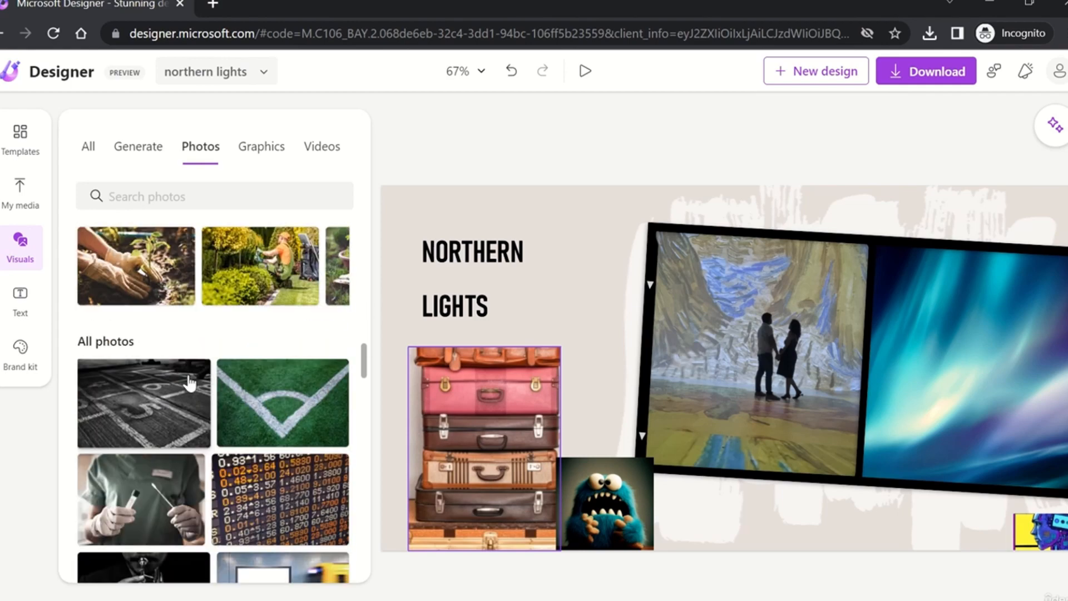
scroll(189, 382, down, 10)
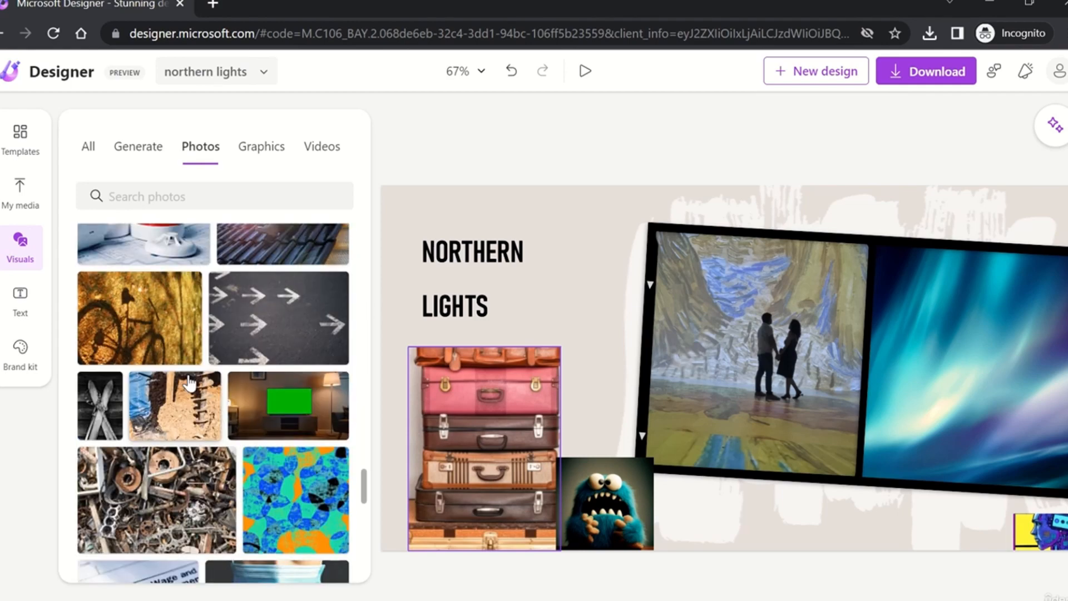
scroll(188, 383, up, 5)
Search the stock photos for "business" and look through the results.
click(189, 196)
text(v)
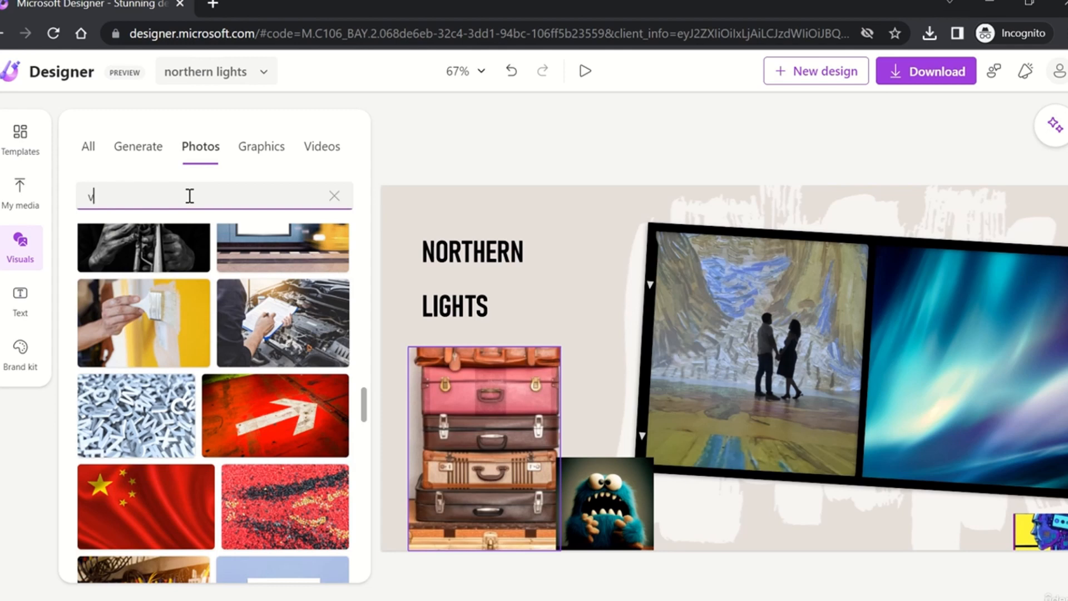
key(BackSpace)
text(business)
key(Return)
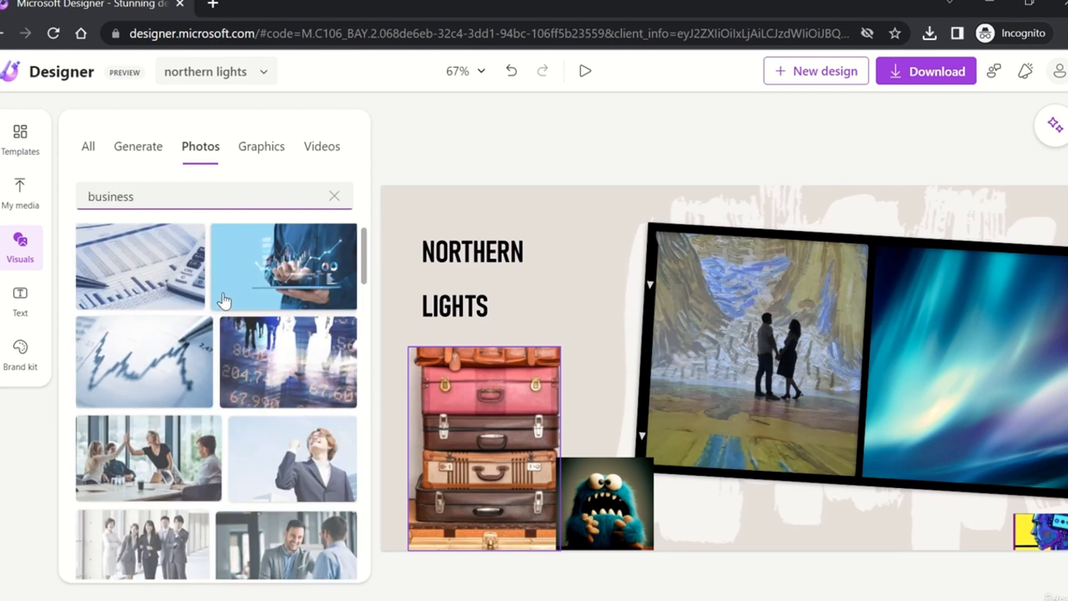
scroll(245, 333, down, 6)
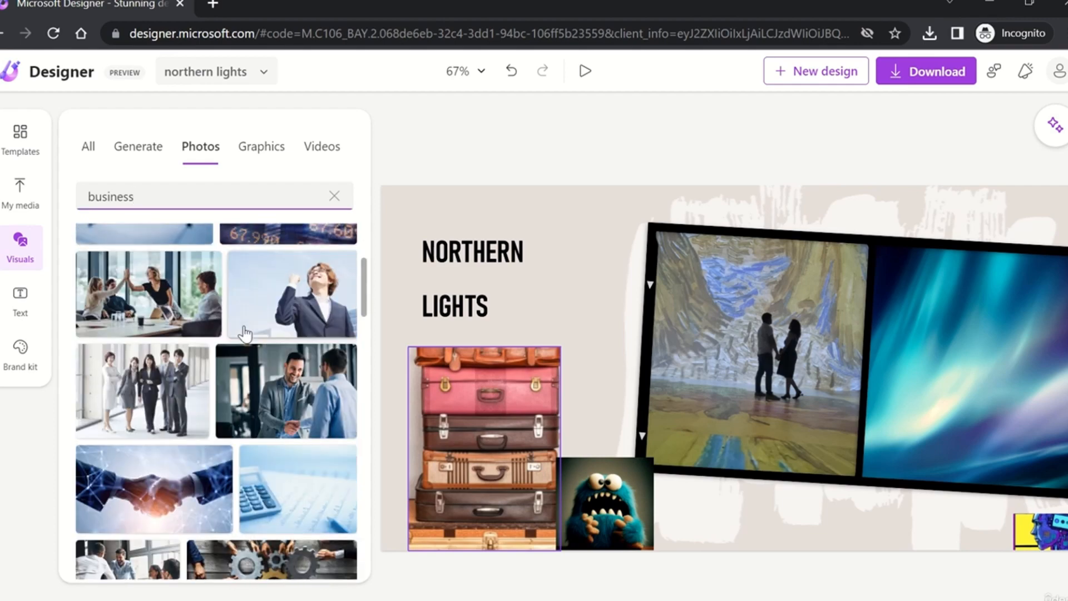
scroll(244, 332, down, 1)
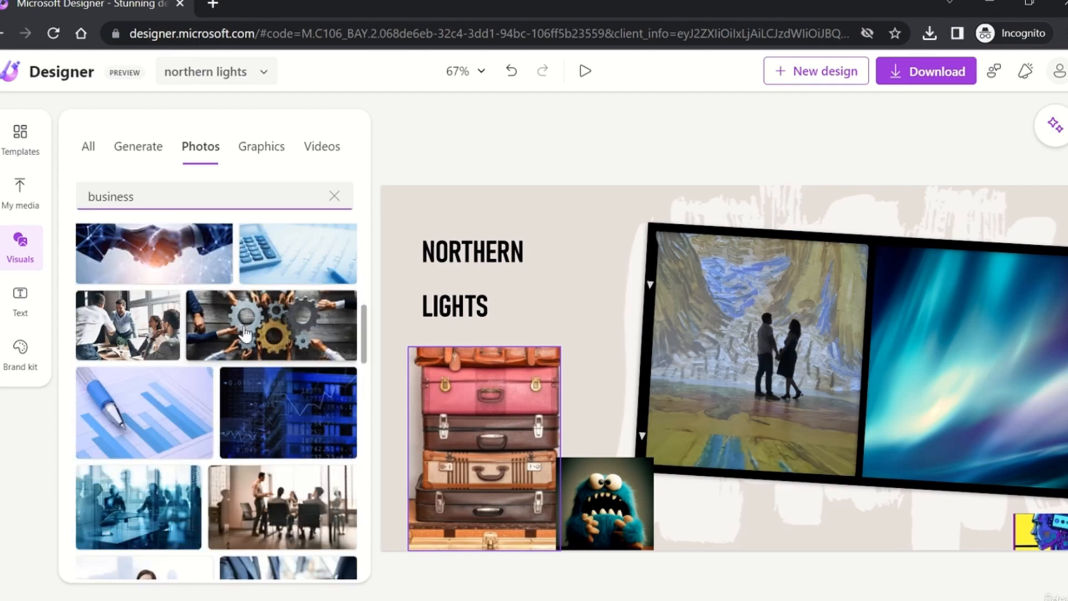
scroll(245, 332, up, 7)
Look through the graphics for the "business" search, and clear the search term.
click(272, 145)
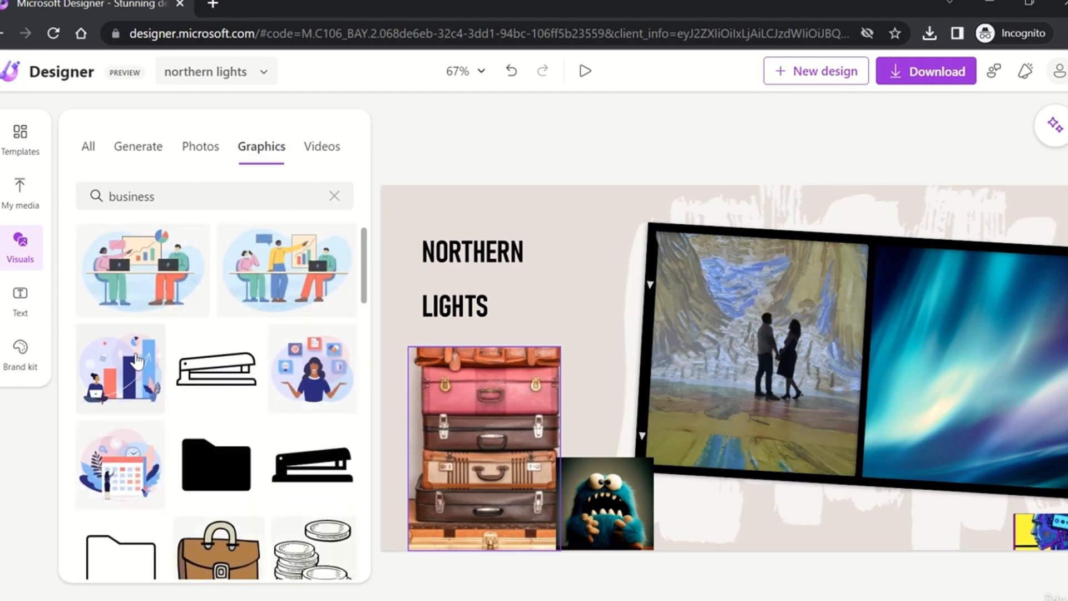
scroll(267, 525, down, 5)
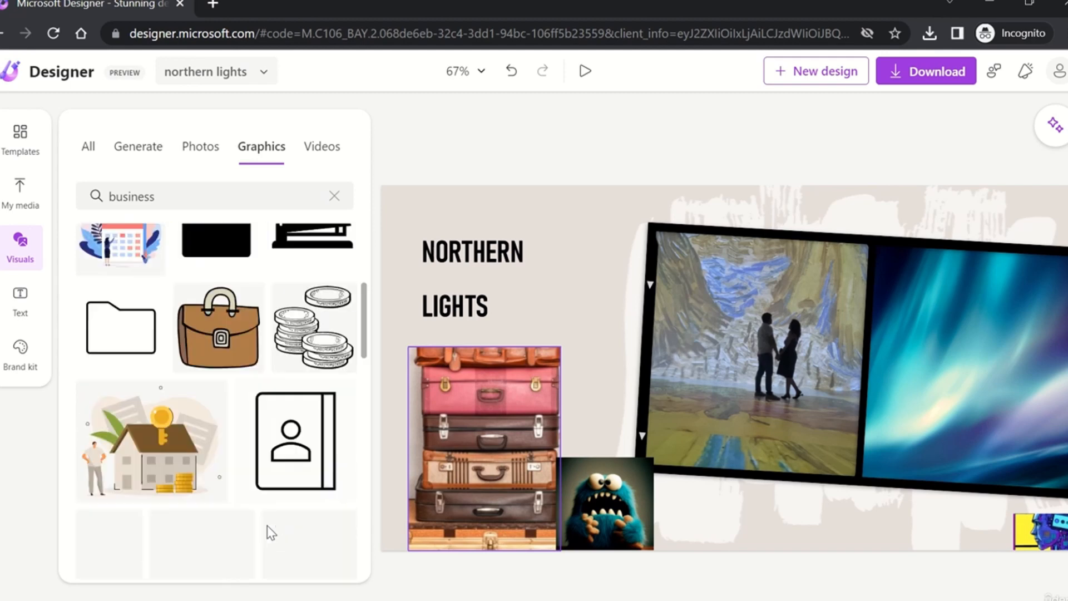
scroll(293, 374, up, 5)
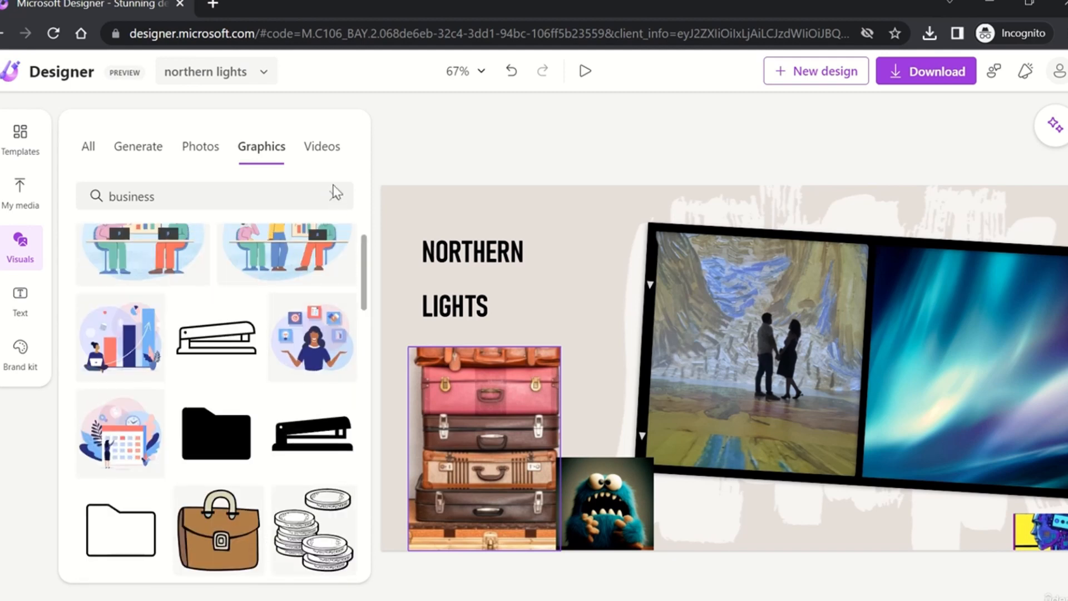
click(334, 196)
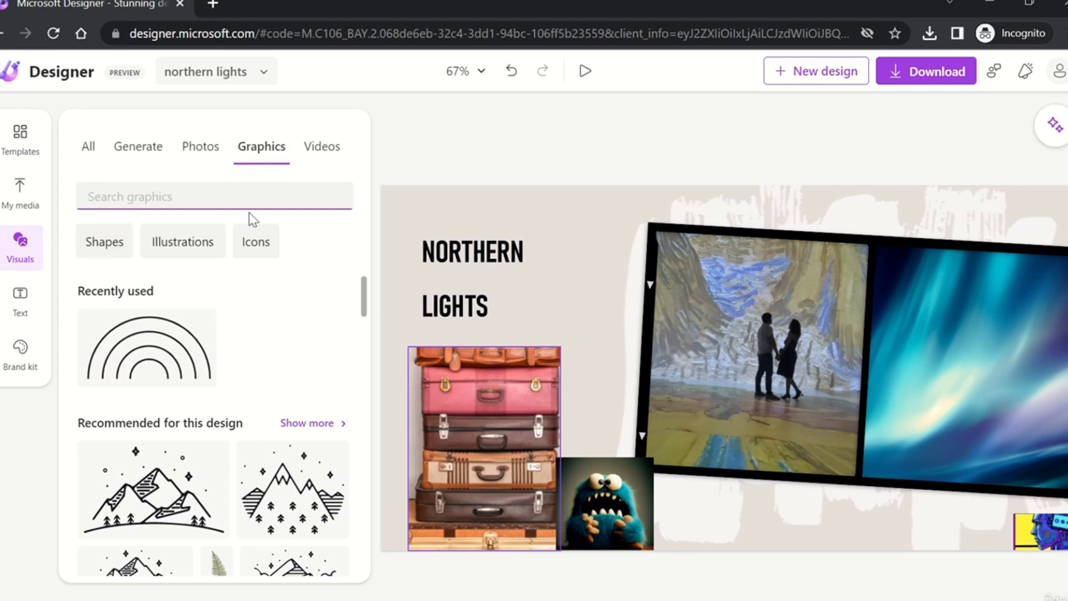
Look through the shapes, illustrations and icons categories of the graphics, and return to the unfiltered graphics.
click(115, 246)
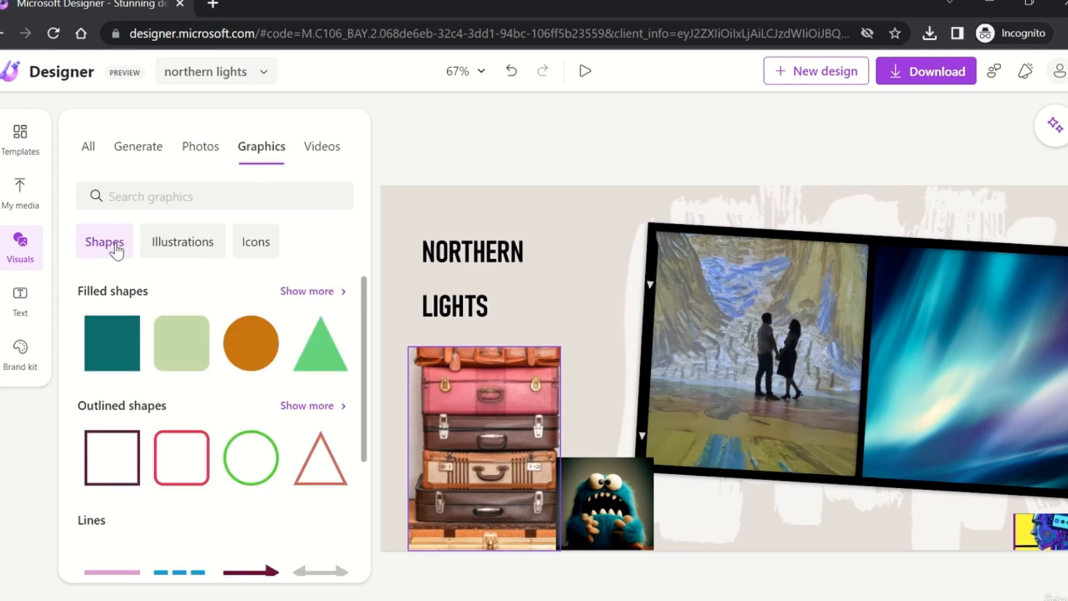
click(174, 246)
click(261, 253)
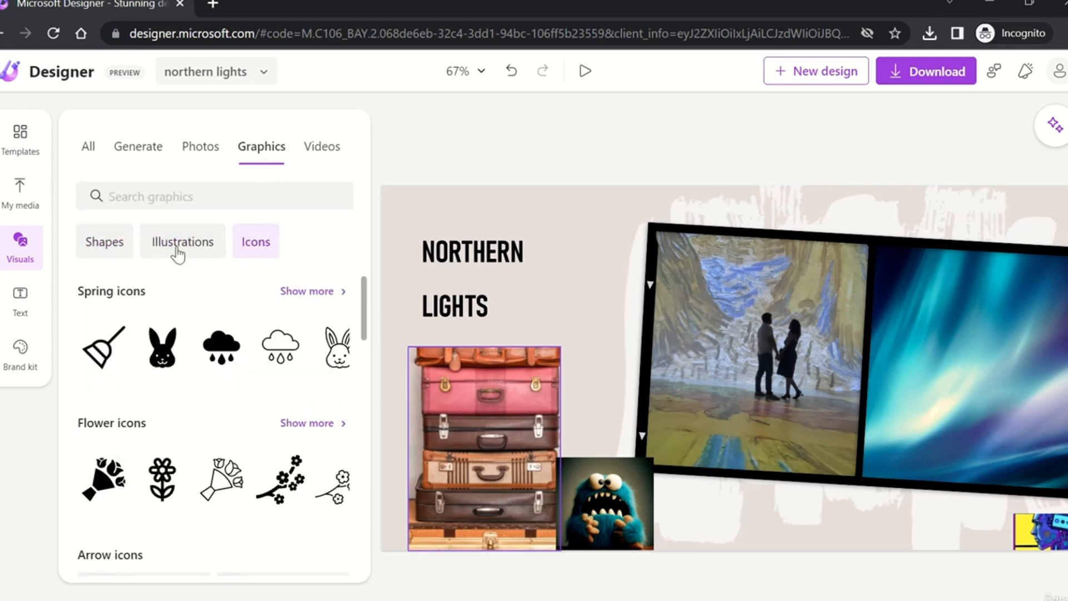
click(109, 251)
scroll(215, 369, down, 3)
scroll(215, 369, up, 3)
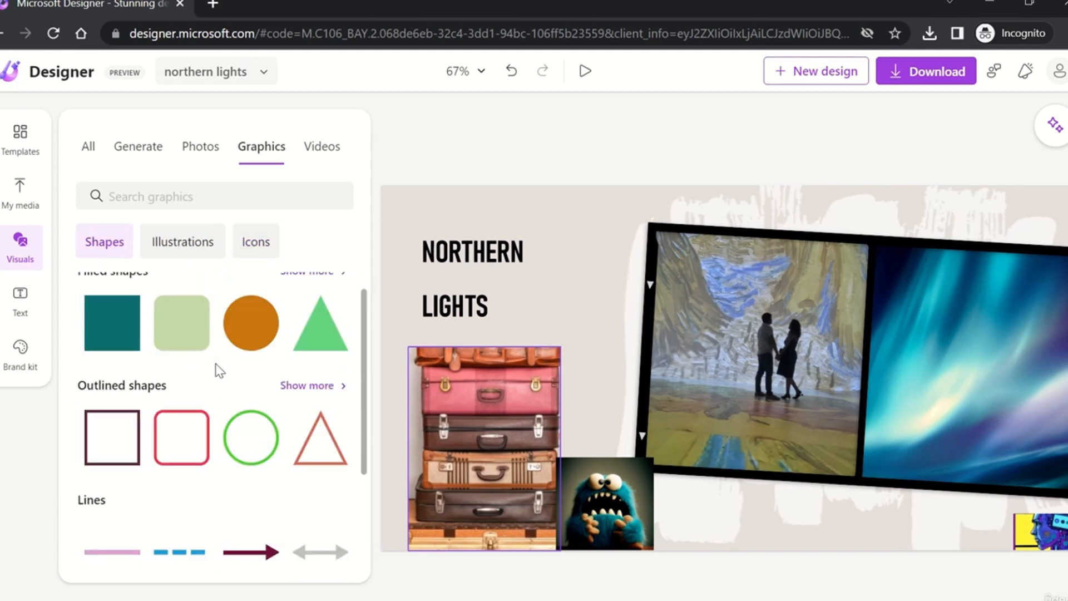
click(102, 253)
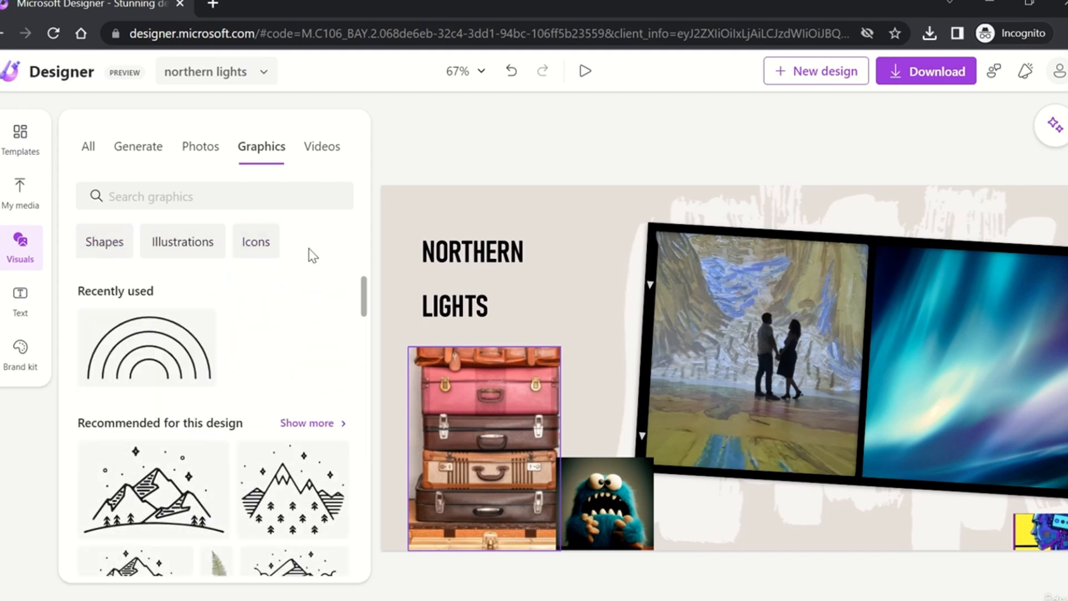
Examine the graphics collections, from filled and outlined shapes through gradient backgrounds and frames to the graduation, Memorial Day, fitness and flower illustrations.
scroll(268, 390, down, 6)
scroll(268, 389, up, 2)
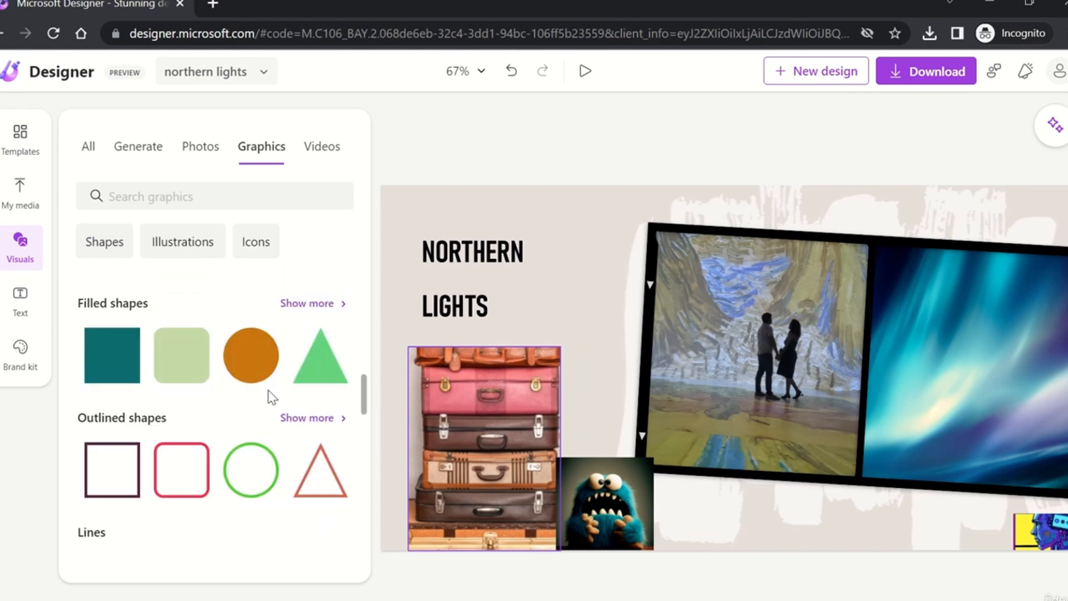
scroll(268, 389, down, 2)
scroll(268, 390, up, 3)
scroll(268, 389, down, 1)
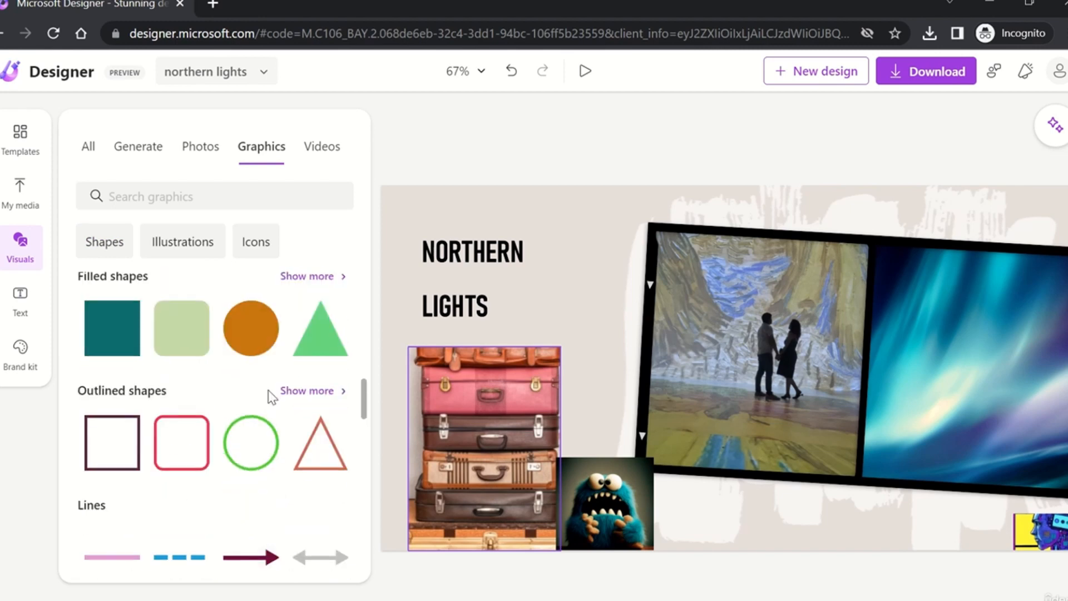
scroll(268, 390, down, 5)
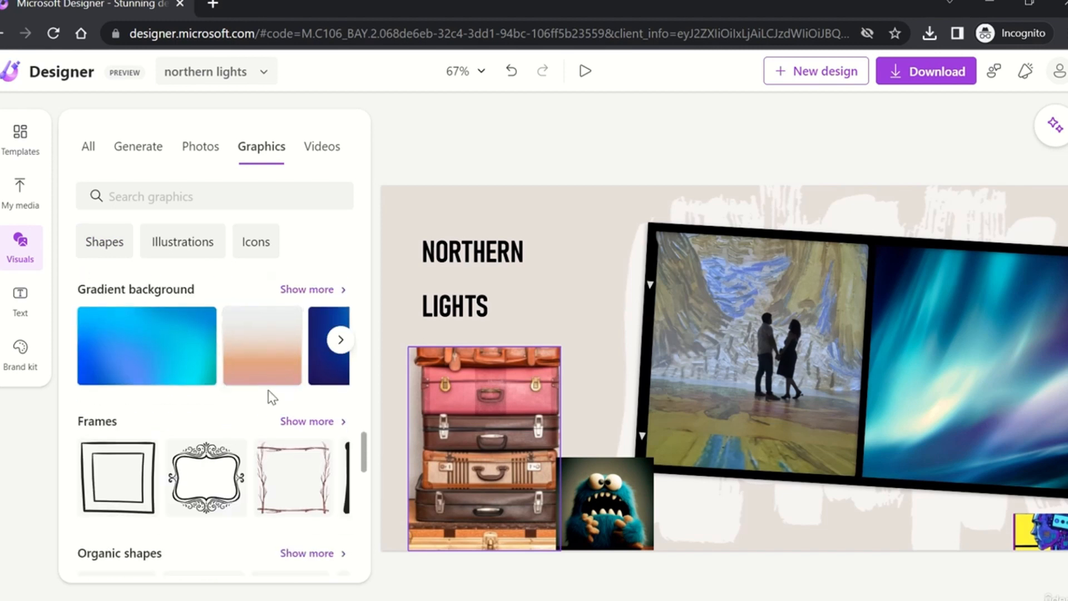
scroll(244, 396, down, 6)
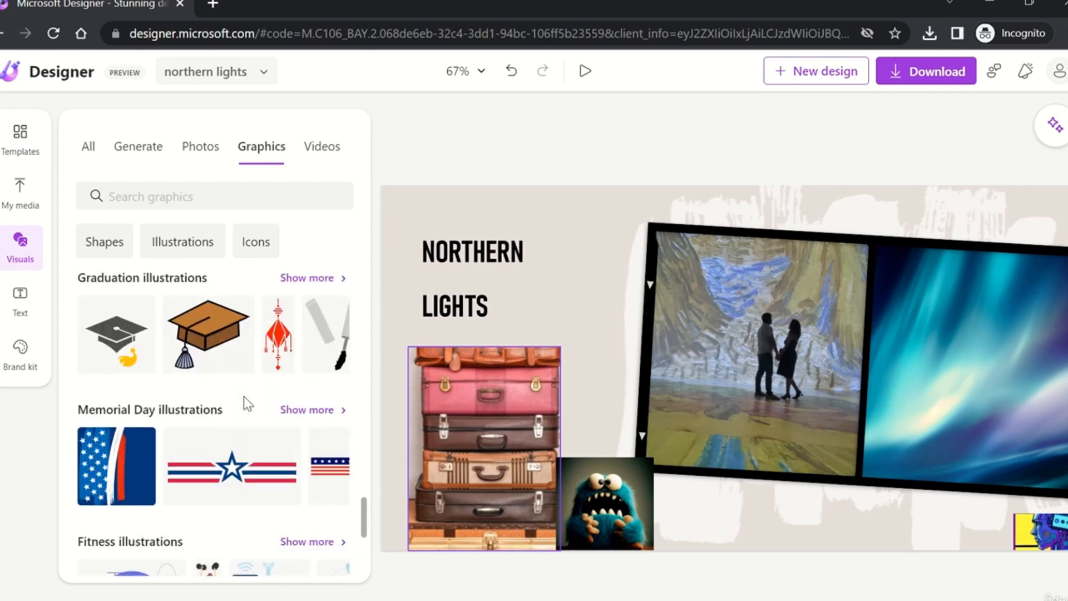
scroll(243, 396, down, 4)
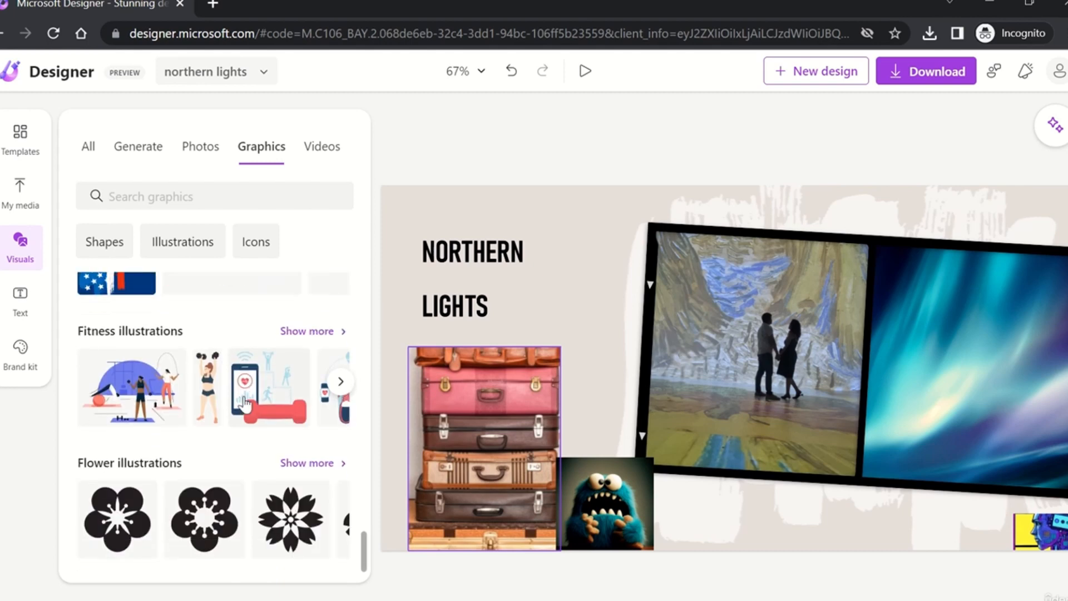
scroll(245, 399, up, 4)
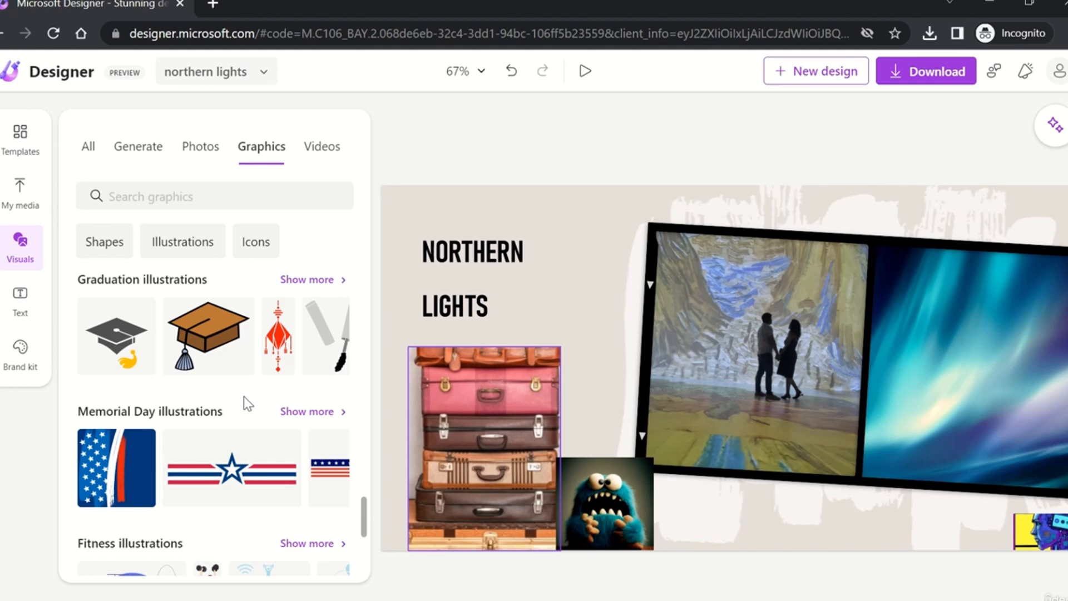
Look through the stock videos, including the background, gardening and abstract collections and all videos.
click(322, 148)
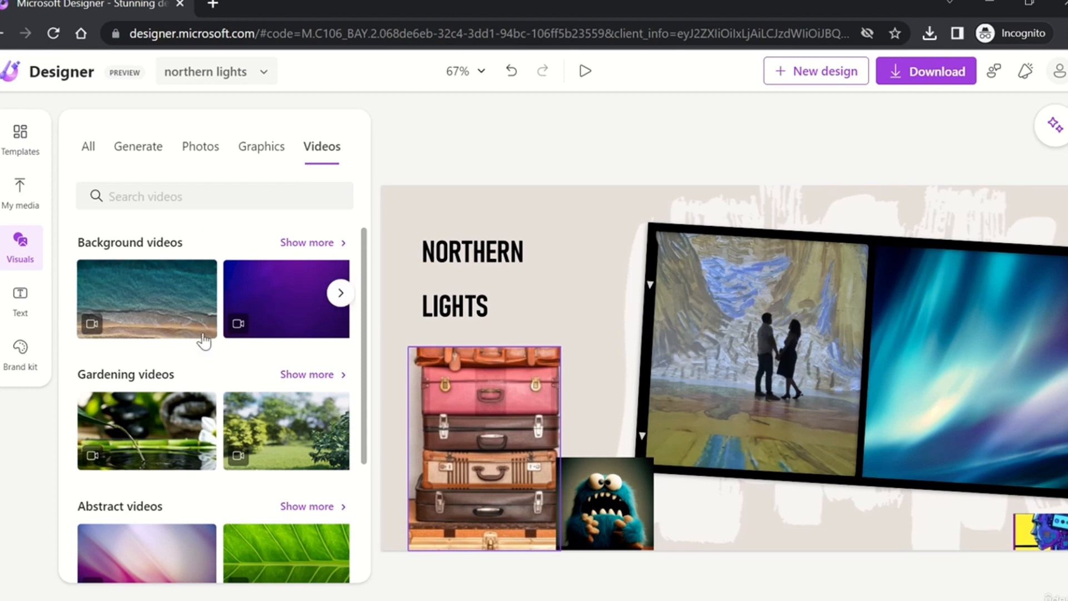
scroll(210, 375, down, 3)
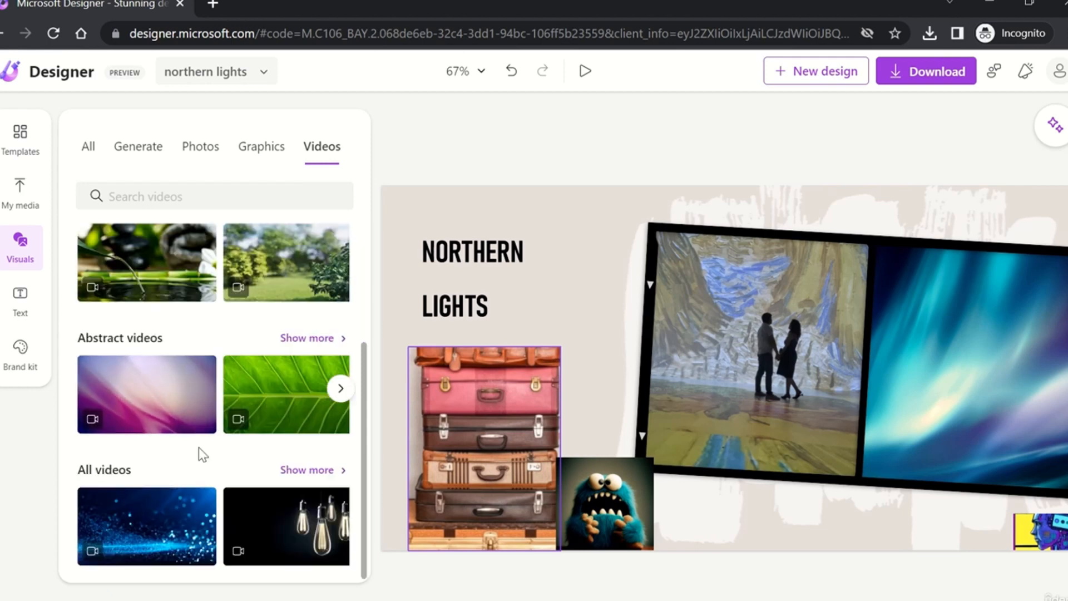
scroll(209, 469, up, 3)
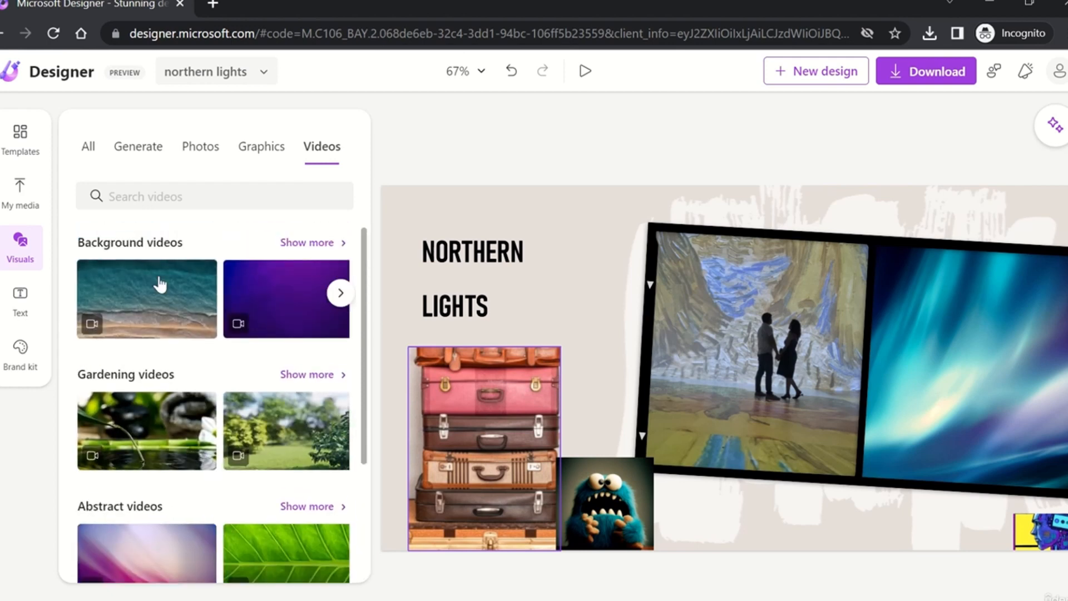
Search the stock videos for "business" and look through the results.
click(162, 195)
text(business)
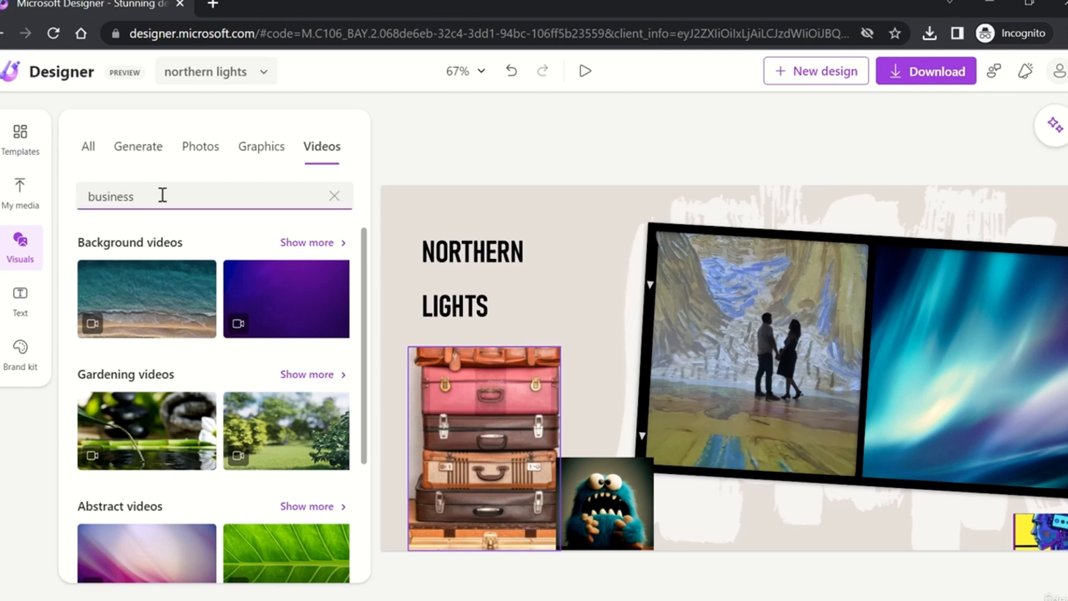
key(Return)
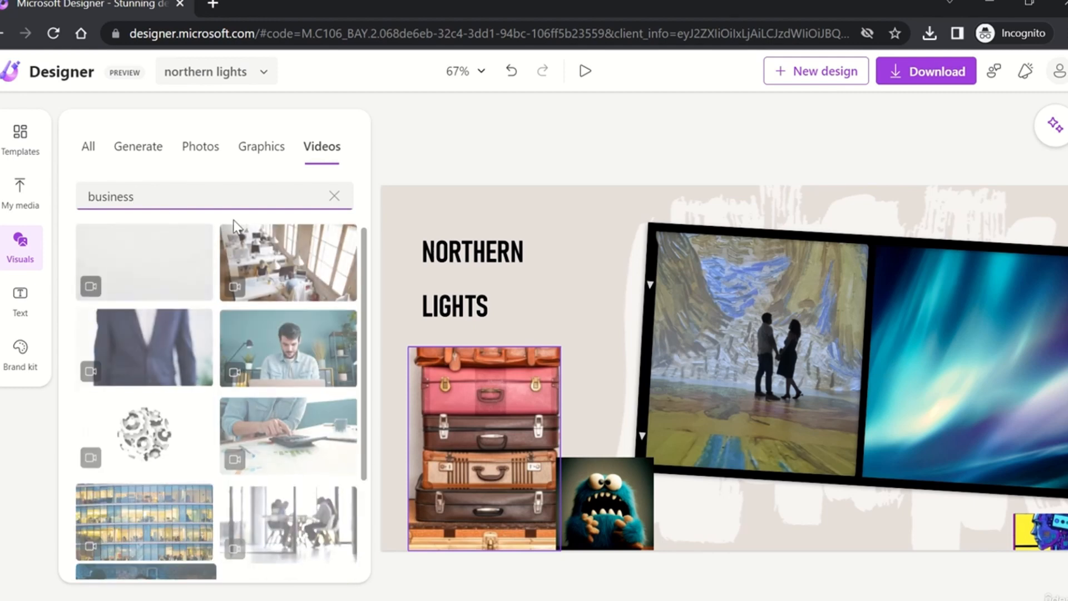
scroll(225, 346, down, 2)
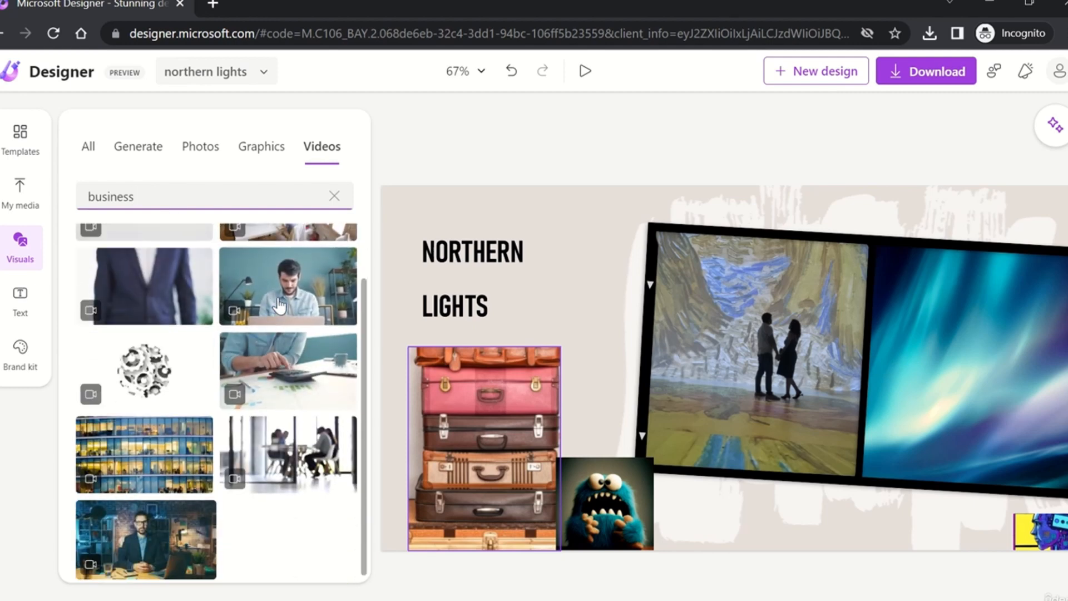
Add the gear-ball video to the design, shrink it to less than half size, place it beside the NORTHERN heading, and deselect it.
click(148, 378)
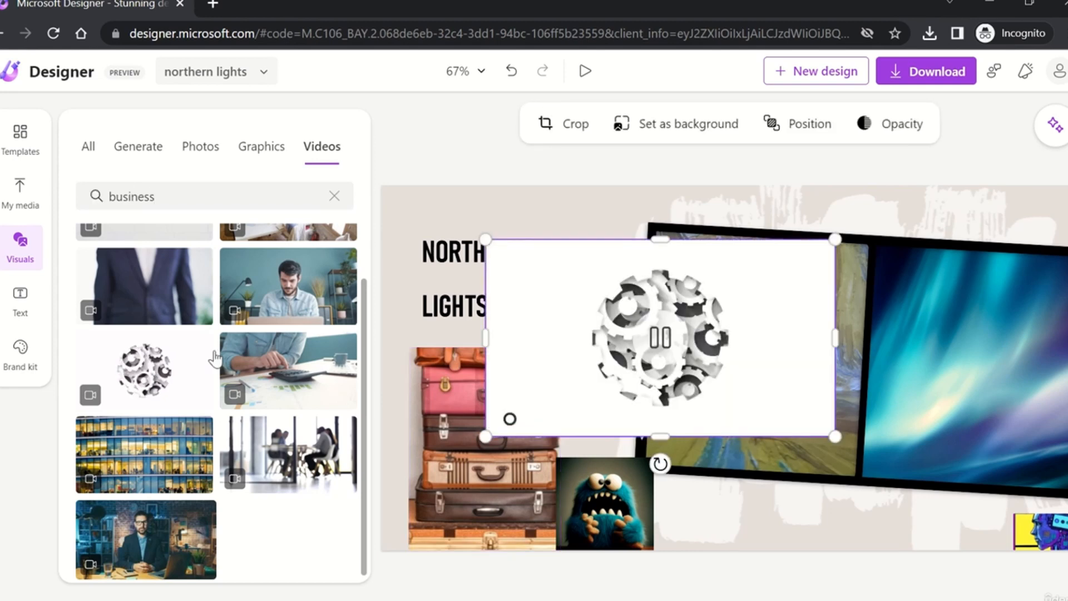
drag(834, 436, 639, 325)
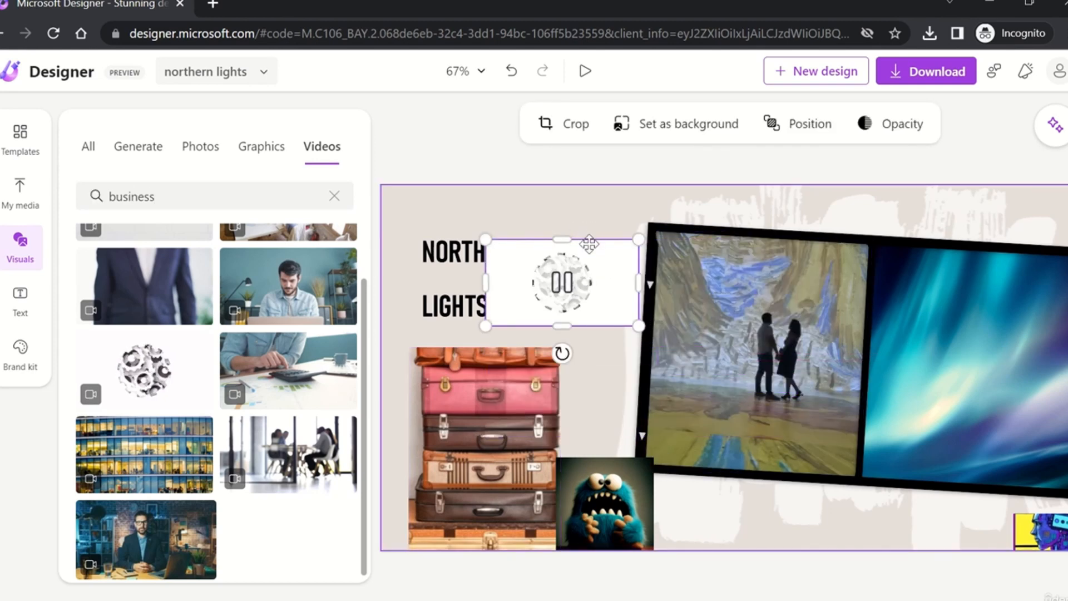
drag(590, 244, 641, 214)
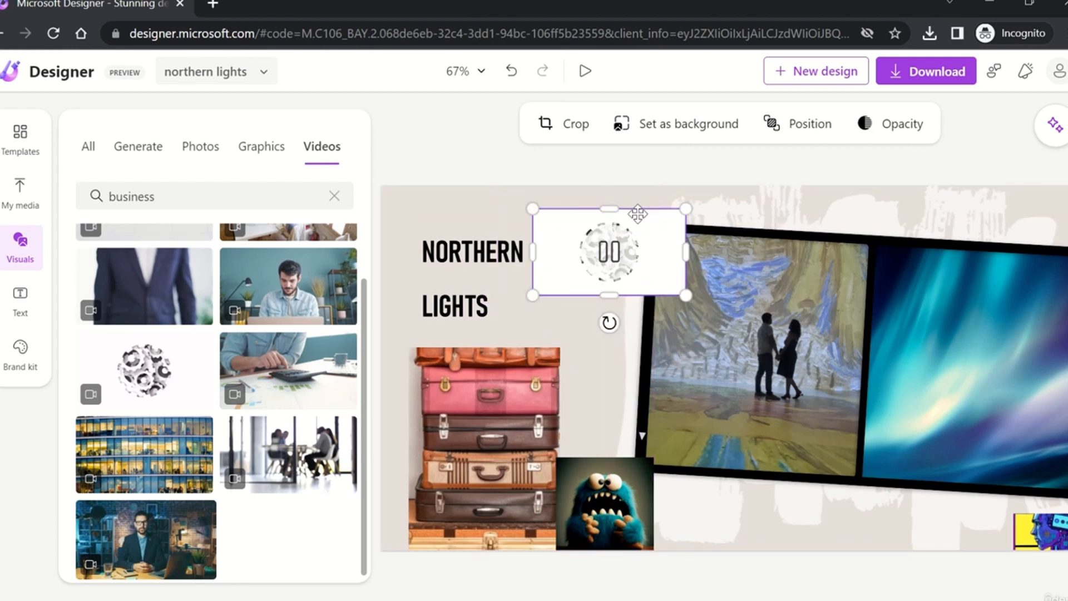
click(751, 592)
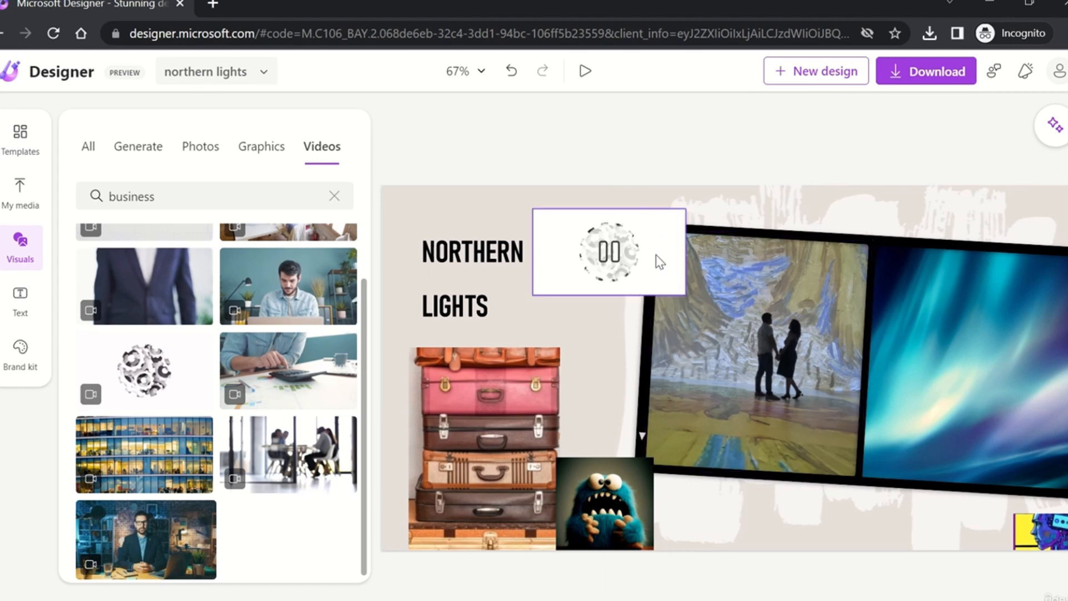
Try sending the gear-ball video to the back of the design, and undo the layering change.
right_click(601, 266)
click(596, 266)
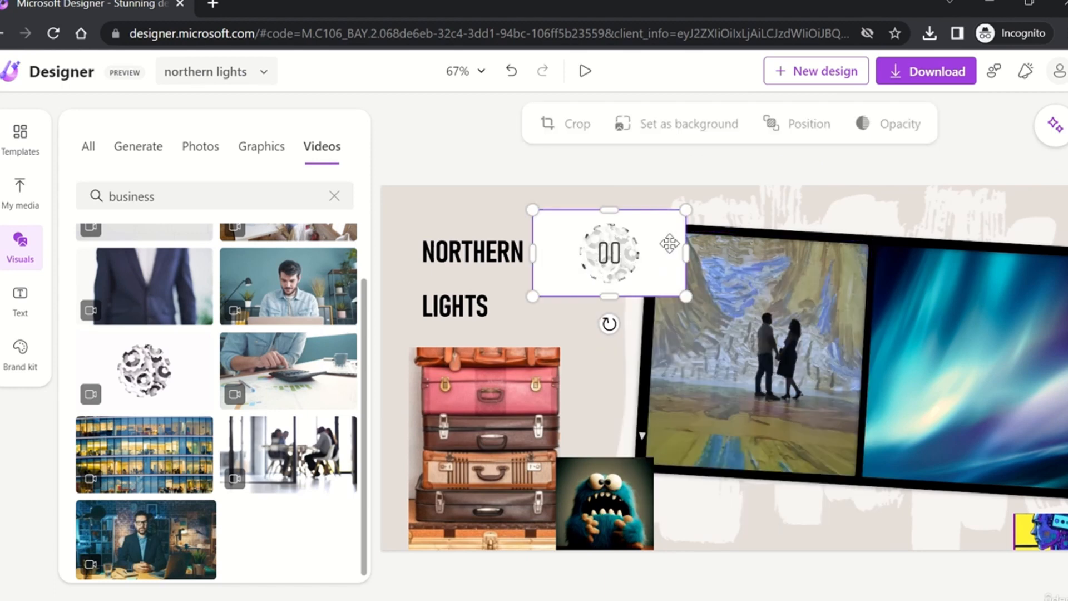
click(809, 123)
click(830, 186)
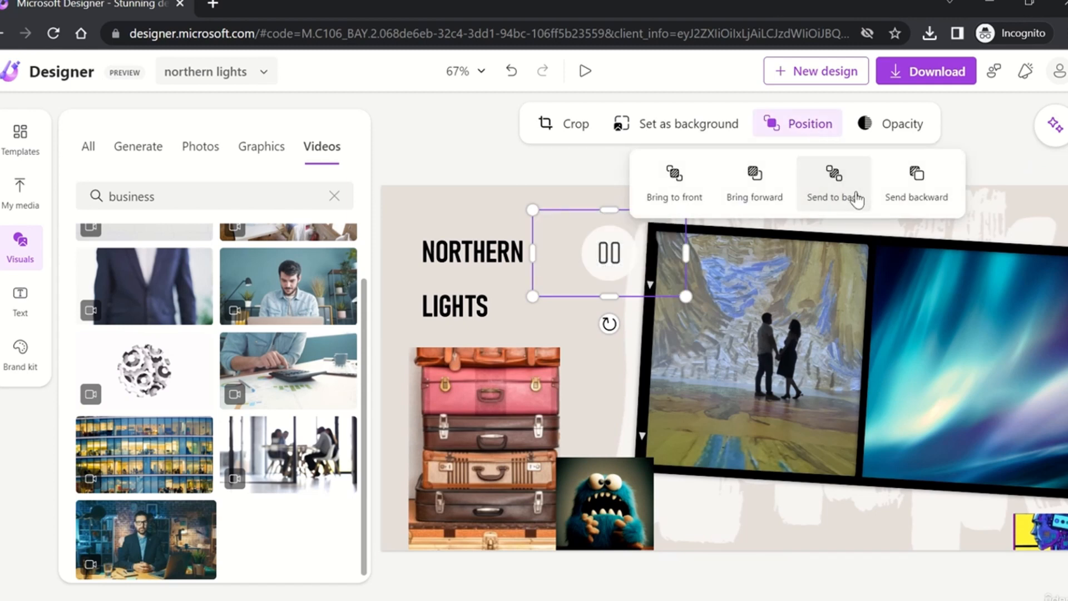
click(579, 177)
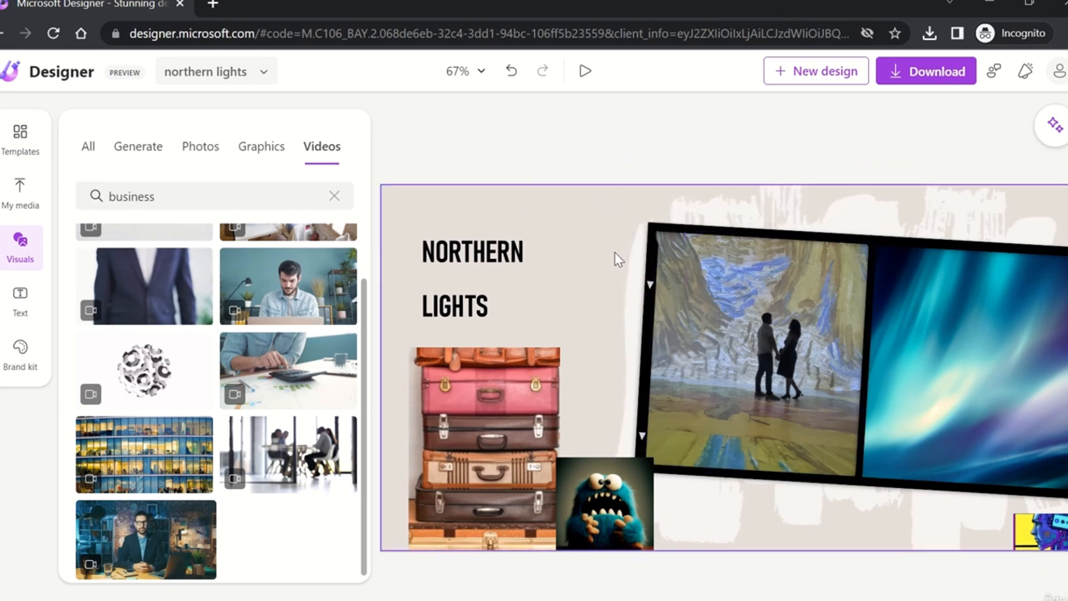
click(511, 72)
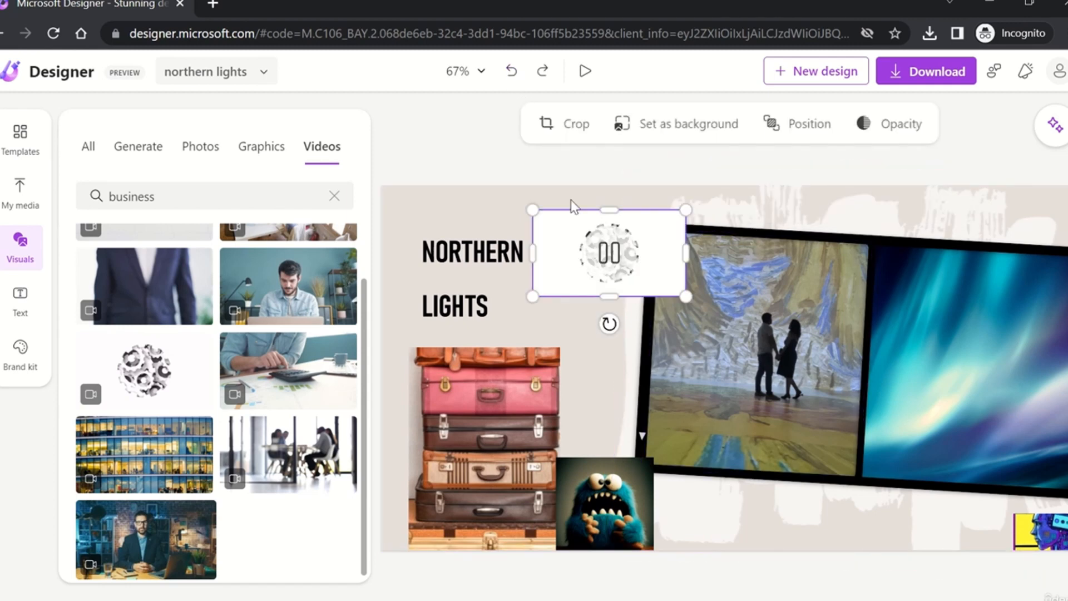
Move the gear-ball video over the upper-left corner of the couple photo, and check its layering options.
drag(683, 272, 760, 299)
click(795, 124)
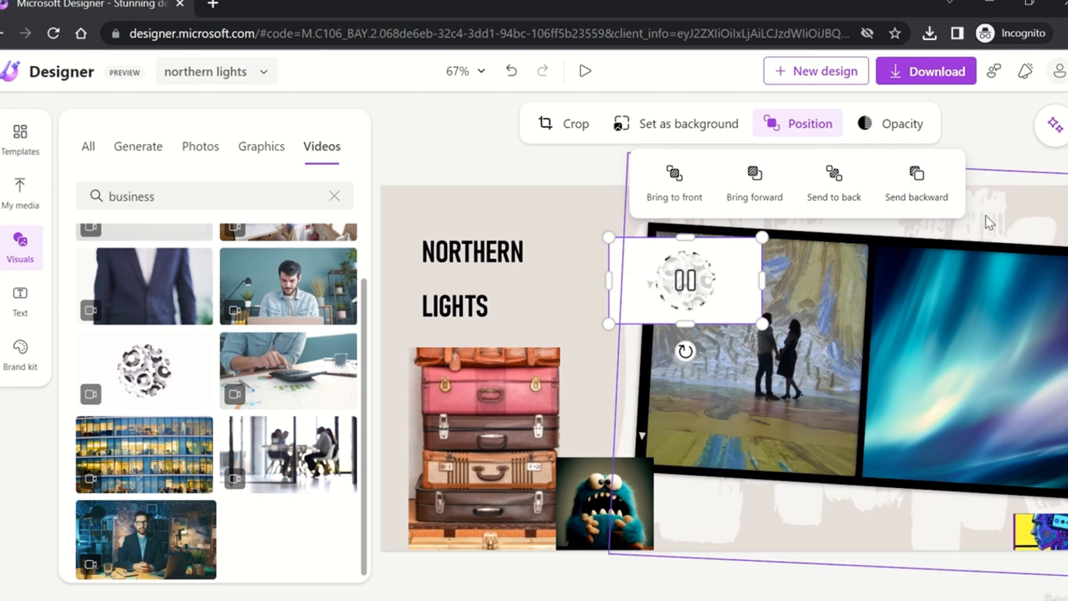
click(1004, 143)
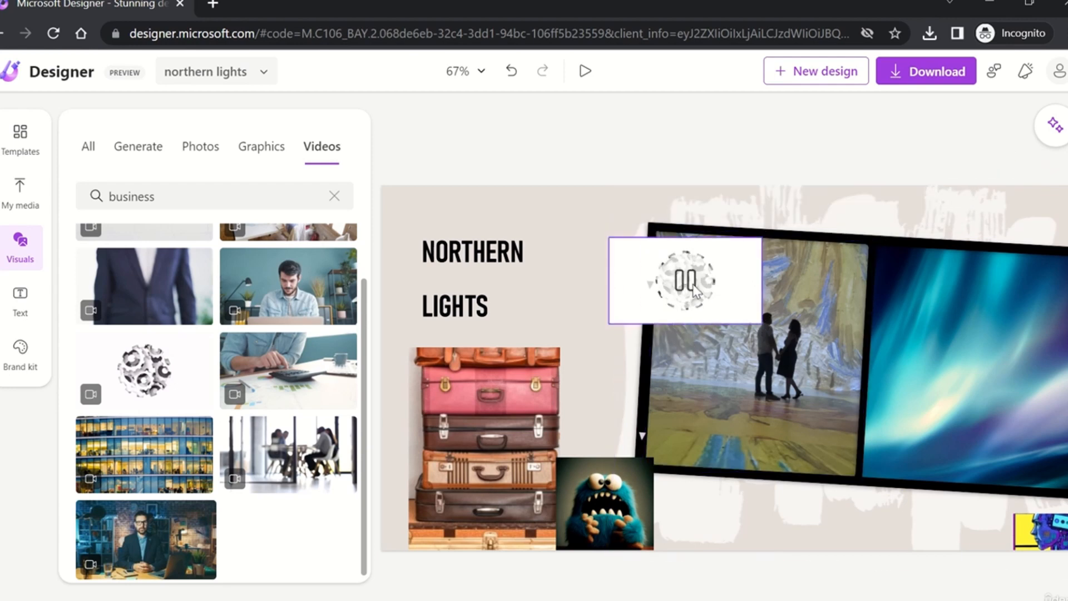
Delete the gear-ball video from the design.
click(777, 236)
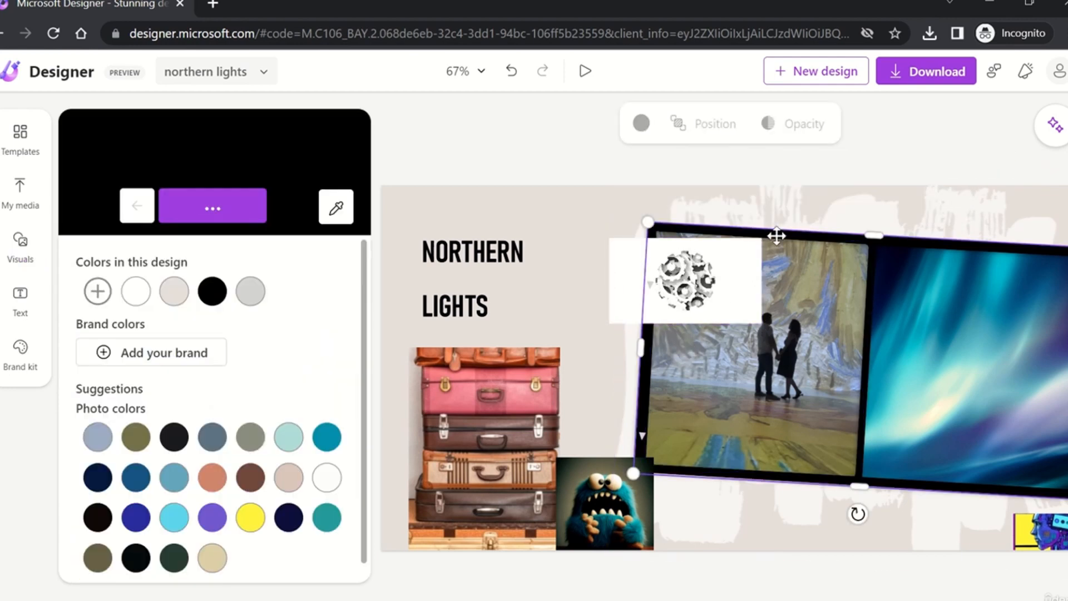
click(20, 244)
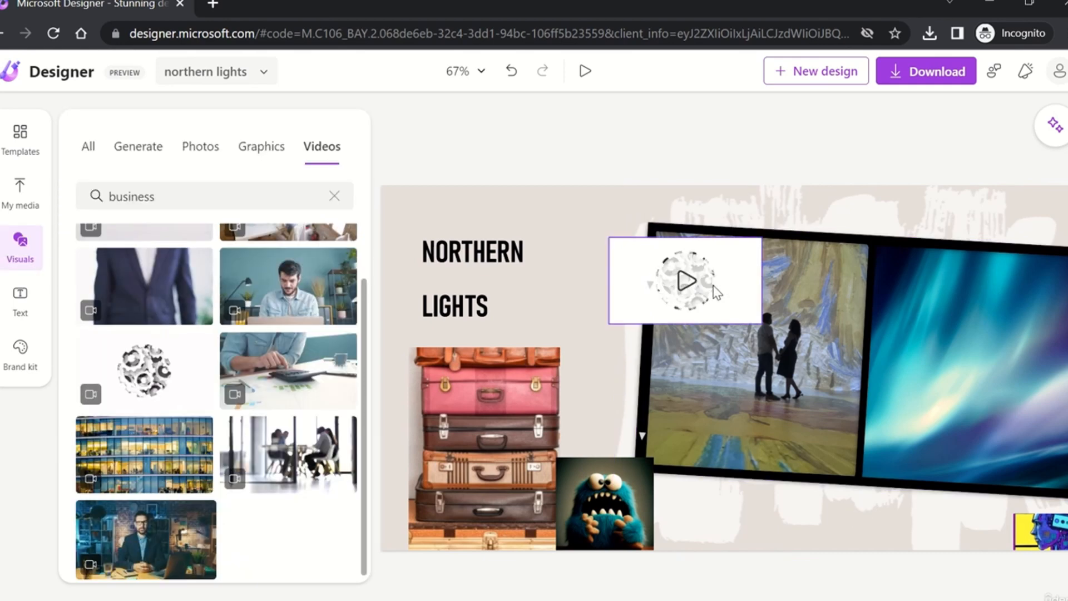
click(735, 280)
key(Delete)
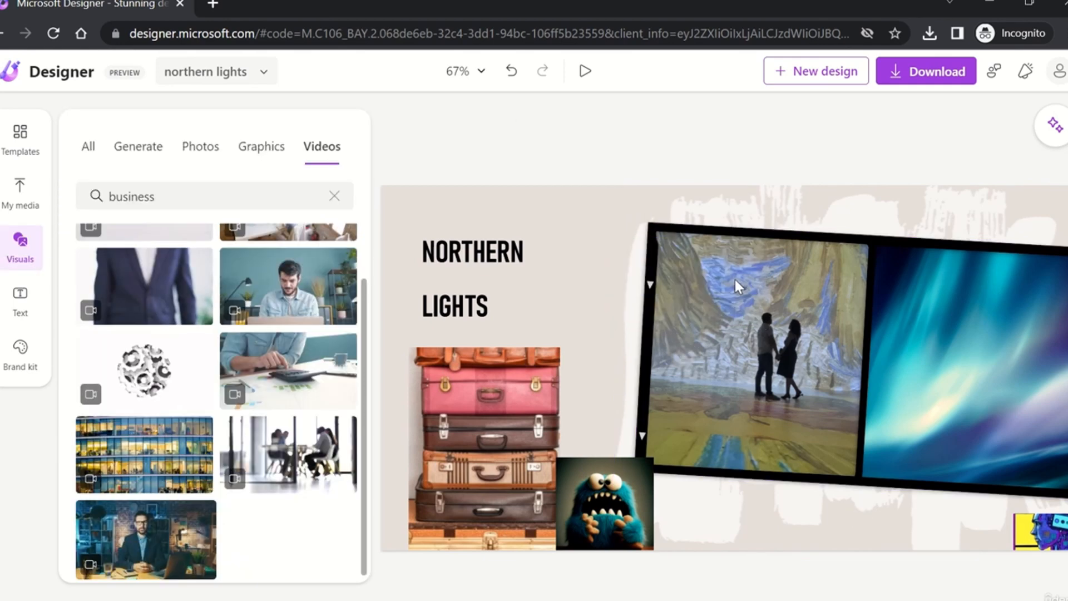
Generate text suggestions from the description "emotions at northern lights" and look through the suggested heading, subheading and body texts.
click(21, 301)
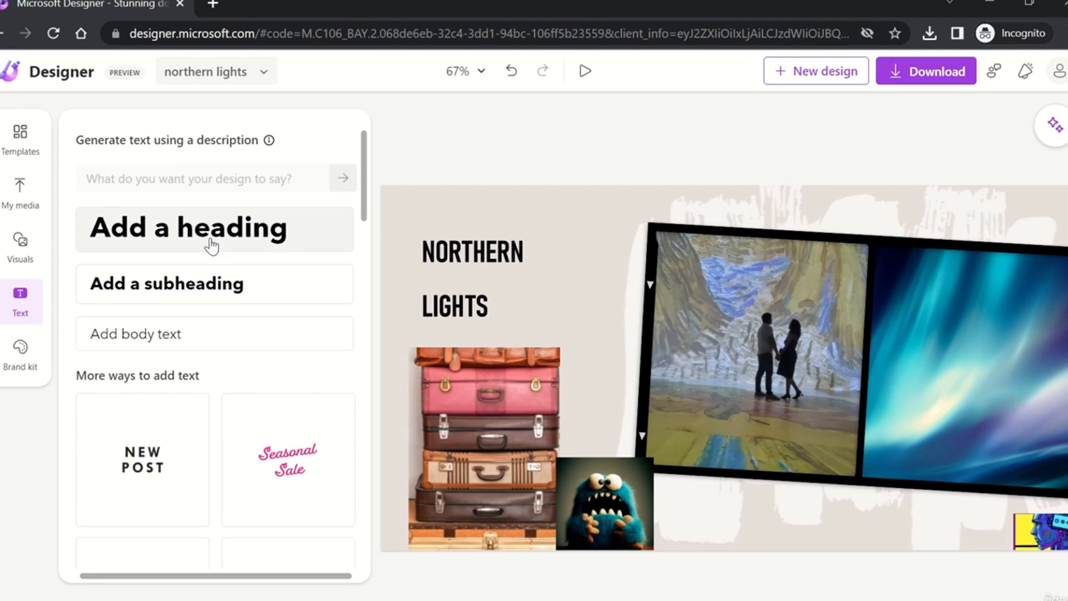
click(205, 181)
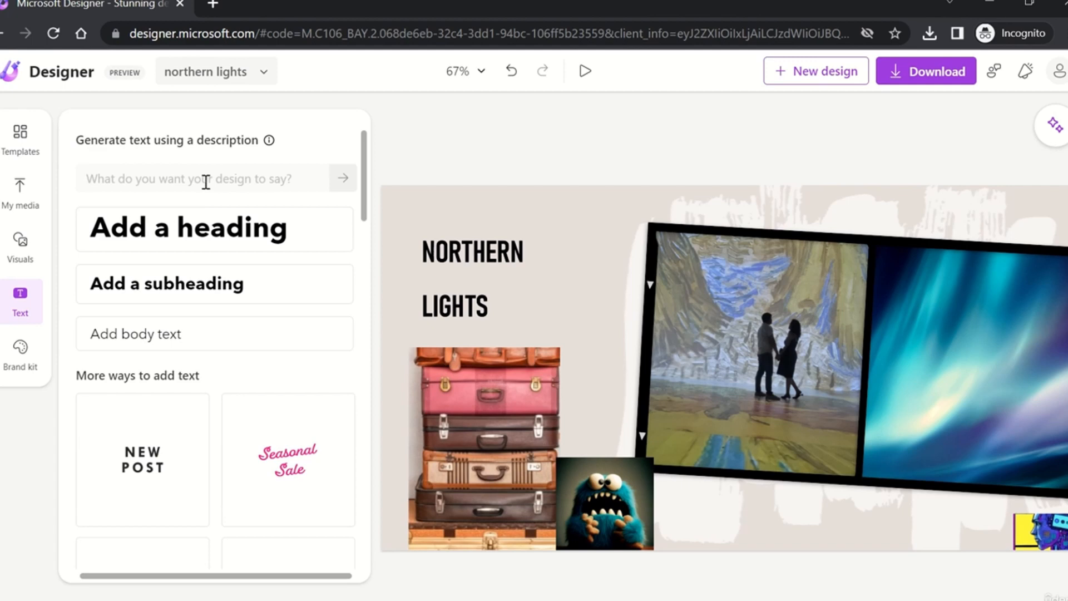
text(northern lights)
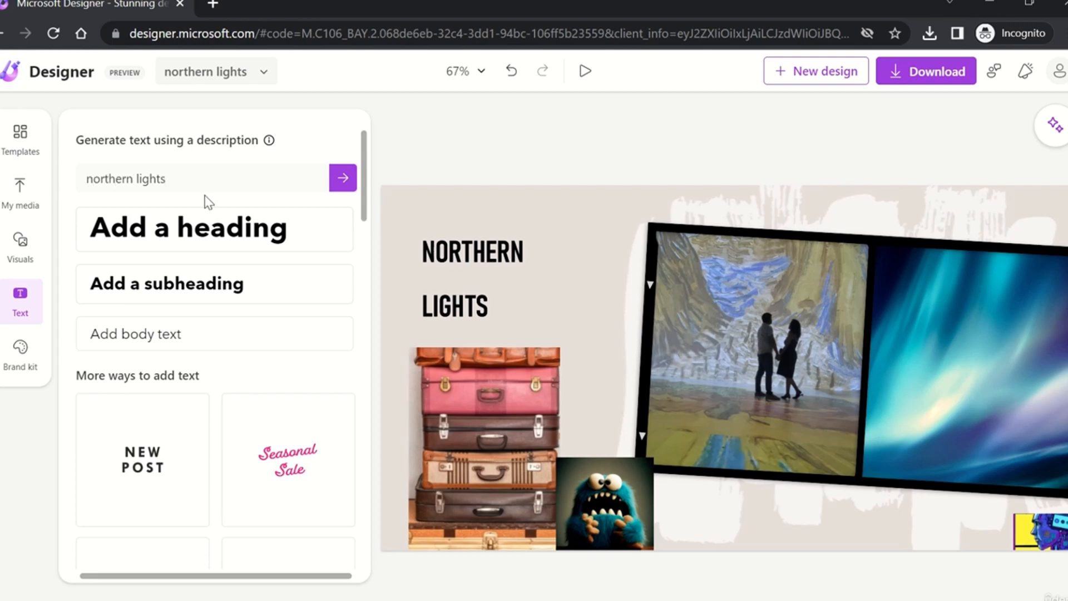
text(emotions at)
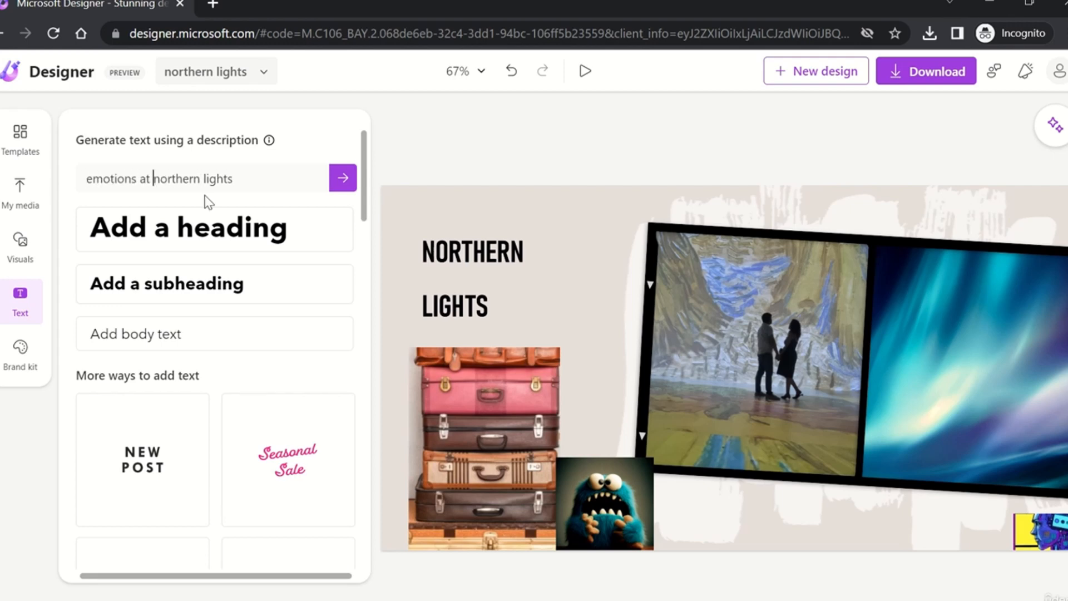
click(341, 183)
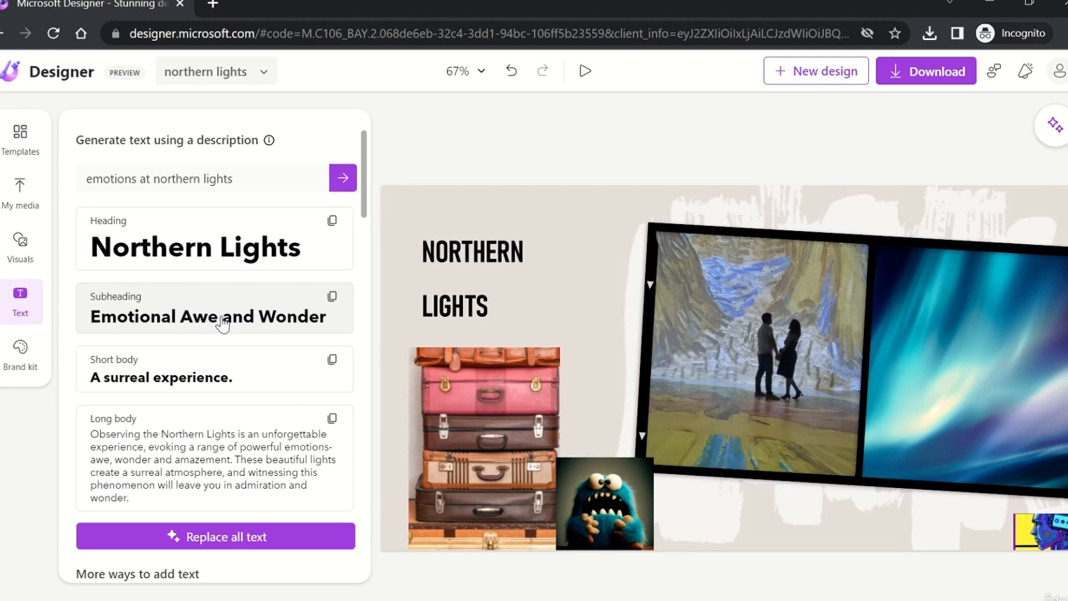
scroll(240, 371, down, 2)
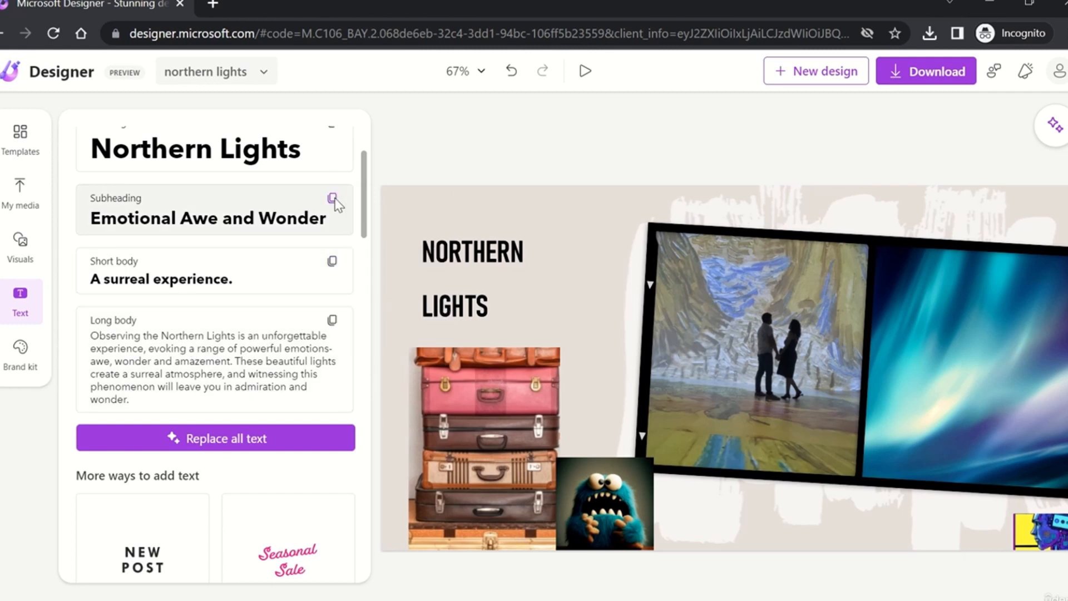
Add the suggested short body text "A surreal experience." to the design and place it just above the NORTHERN LIGHTS title.
scroll(261, 381, down, 3)
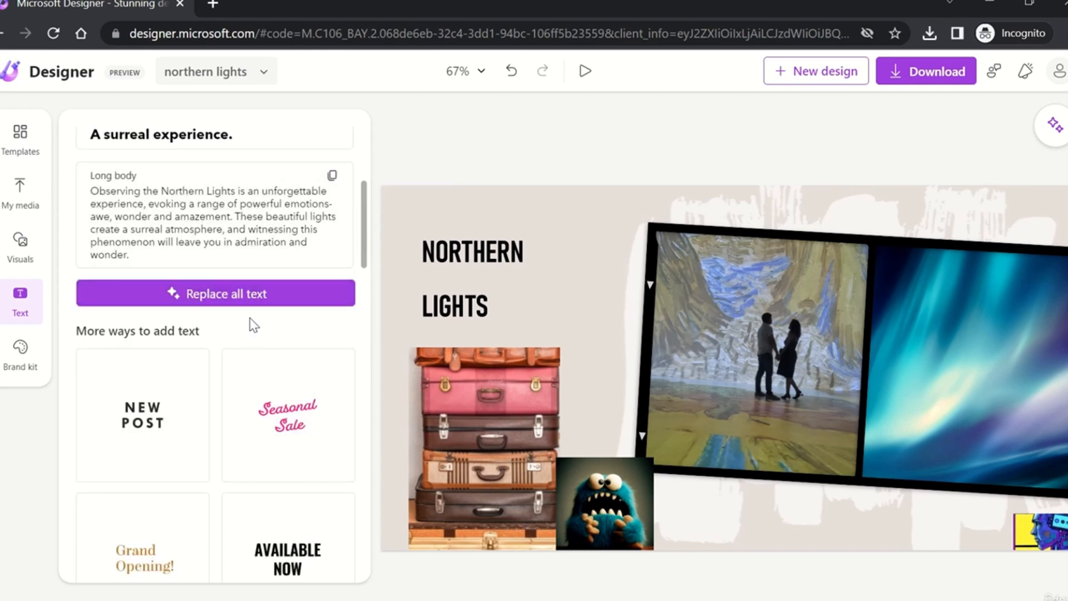
scroll(237, 234, up, 5)
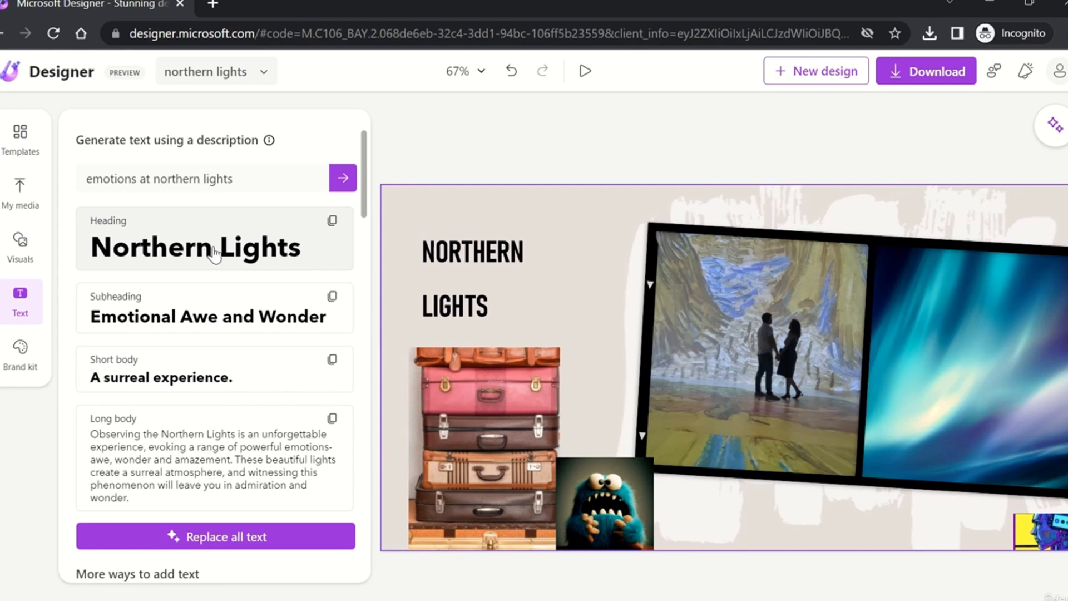
click(231, 361)
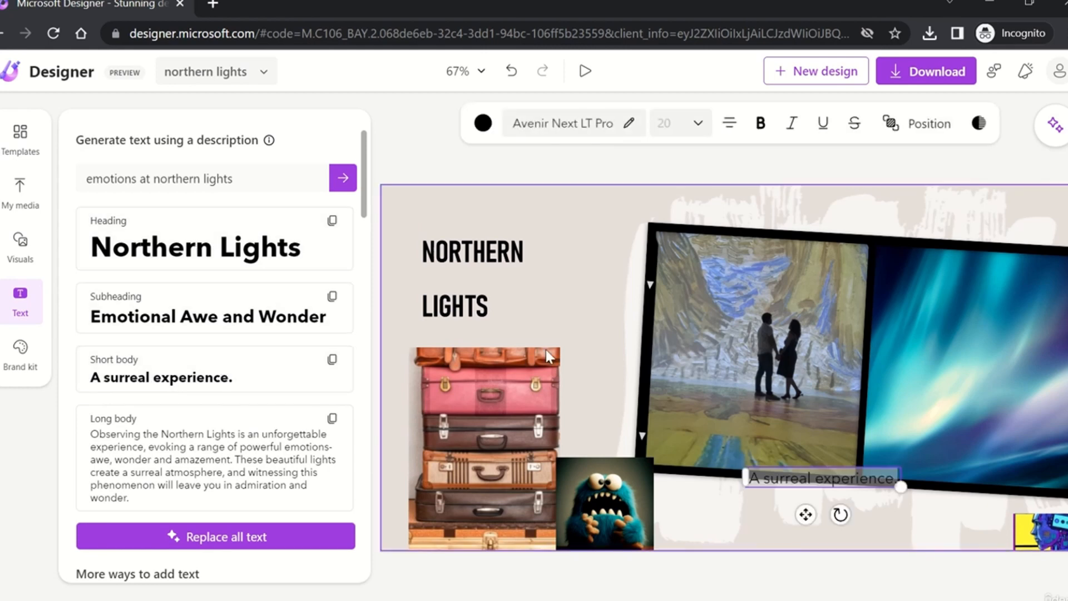
drag(801, 478, 419, 205)
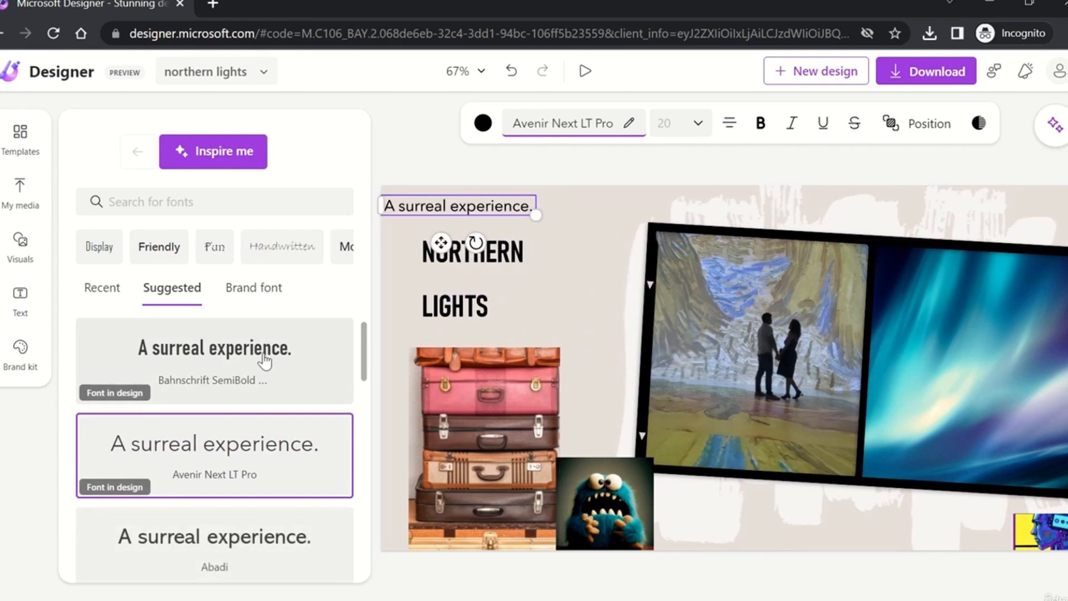
scroll(214, 377, down, 5)
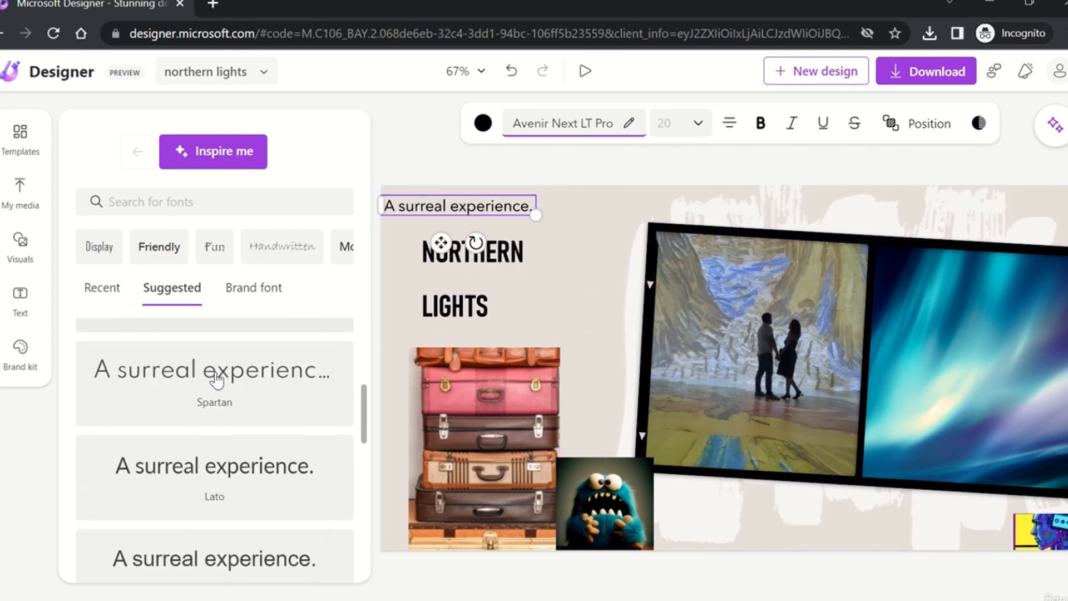
scroll(215, 377, down, 3)
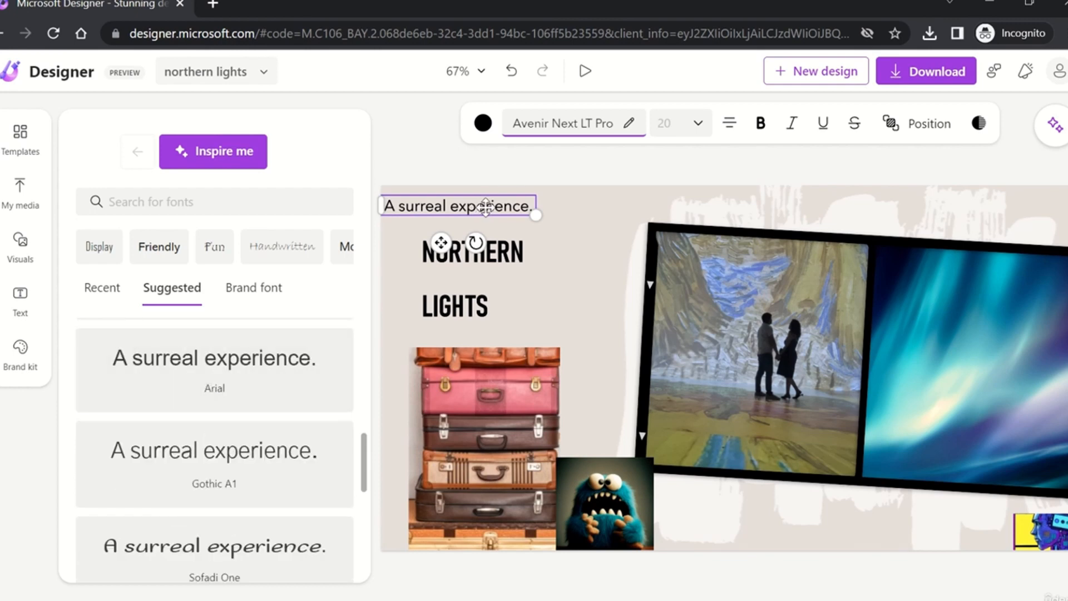
drag(485, 207, 511, 210)
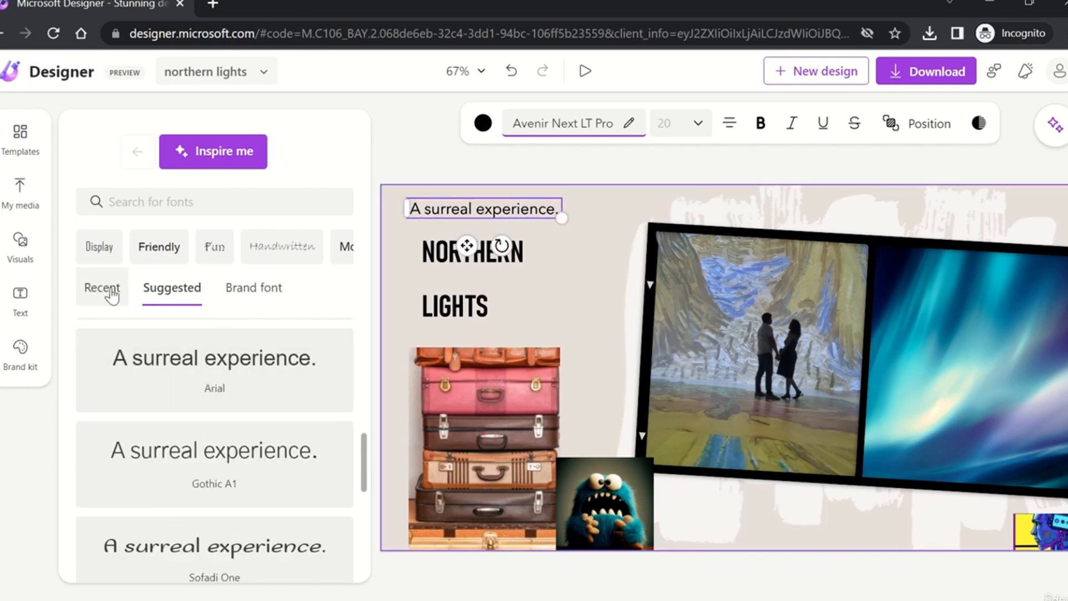
Try the Gothic A1 and Sofadi One fonts on the "A surreal experience." text, and check the brand font options.
click(202, 455)
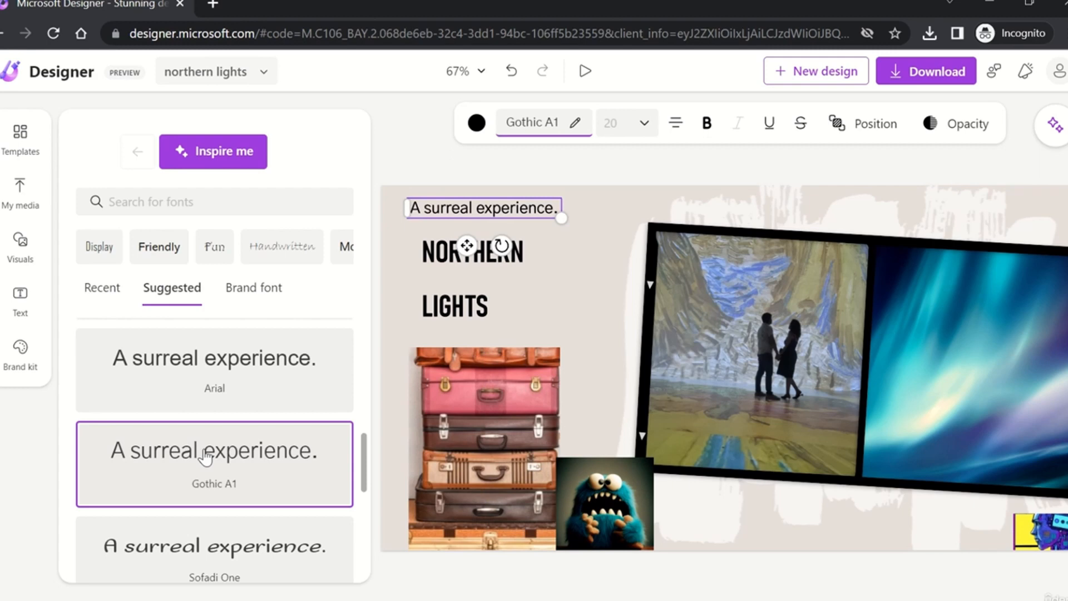
click(222, 533)
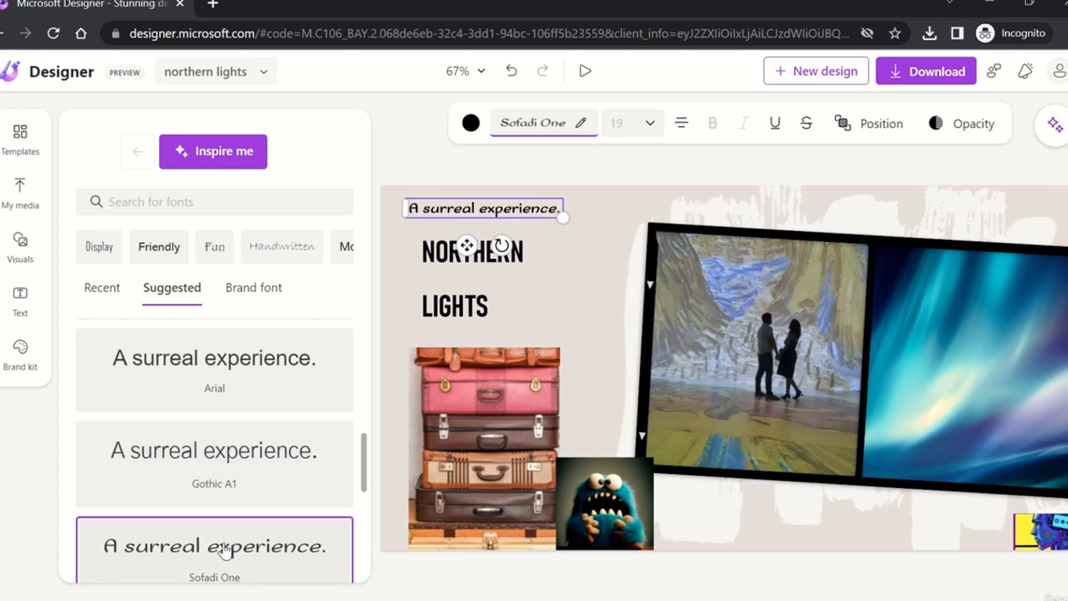
click(263, 296)
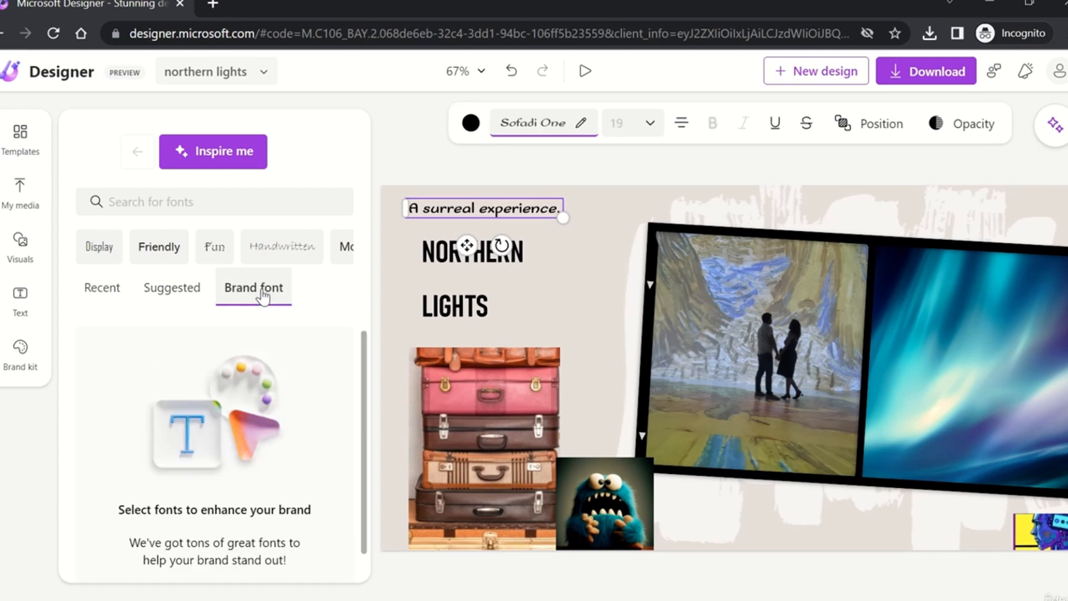
click(188, 297)
Set the "A surreal experience." text to the Bangers font from the Fun category, and look through the suggested fonts.
click(174, 262)
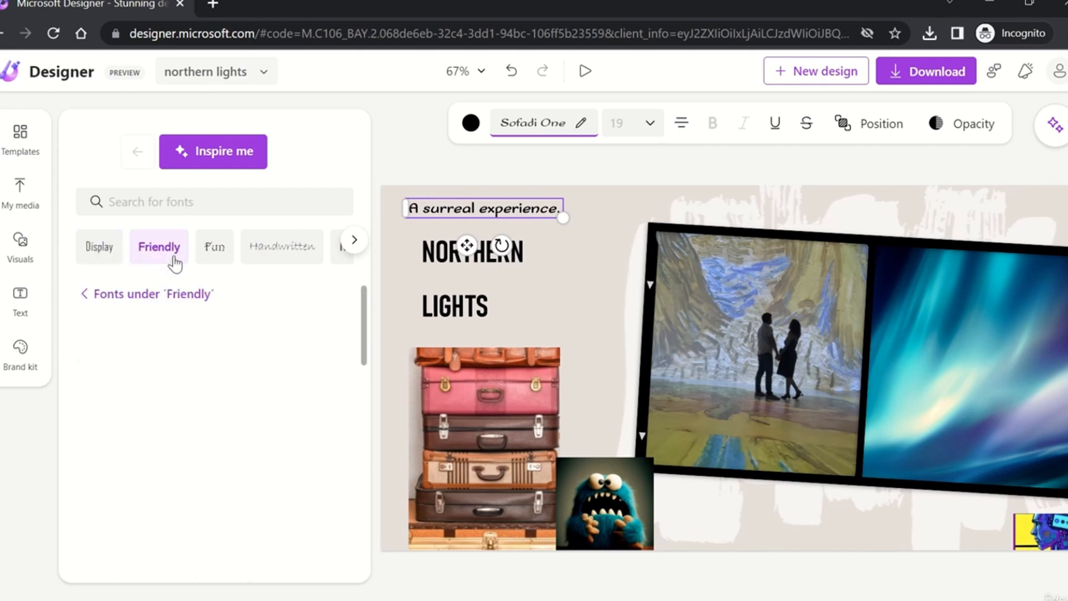
click(224, 244)
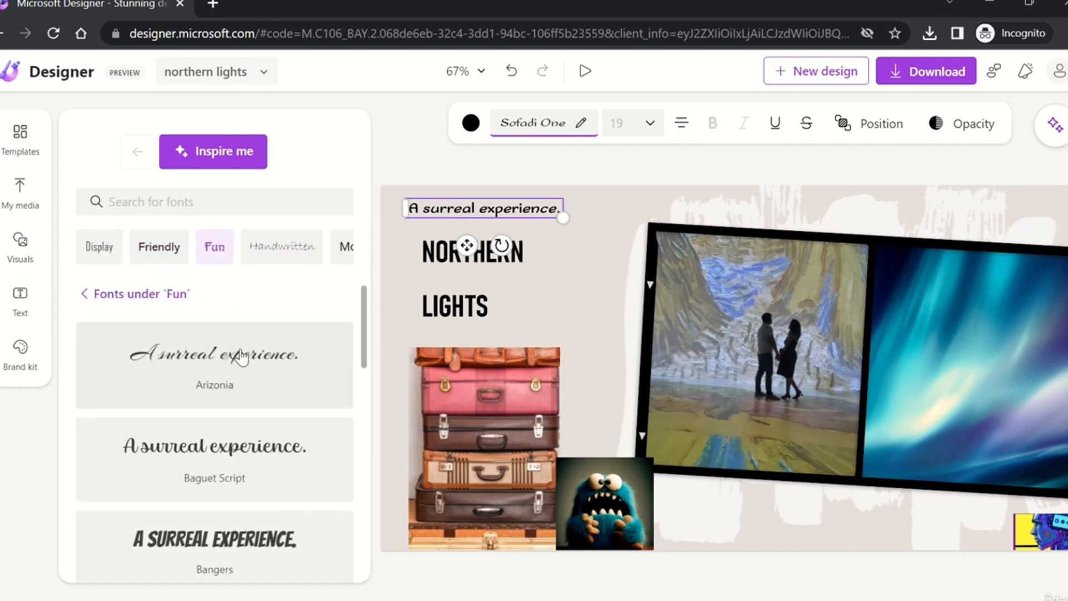
click(241, 358)
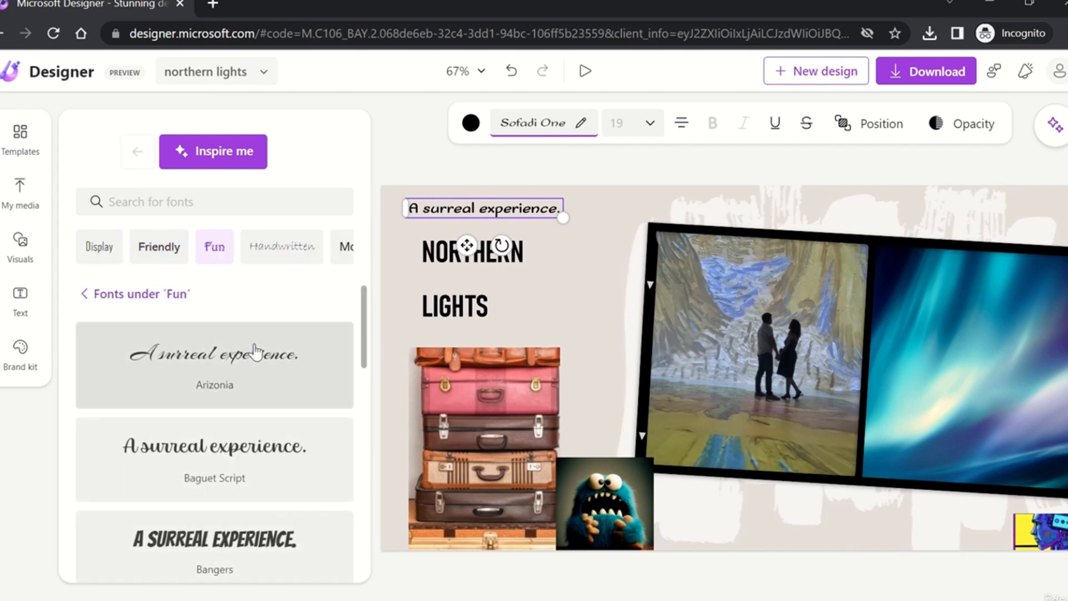
click(257, 475)
click(240, 536)
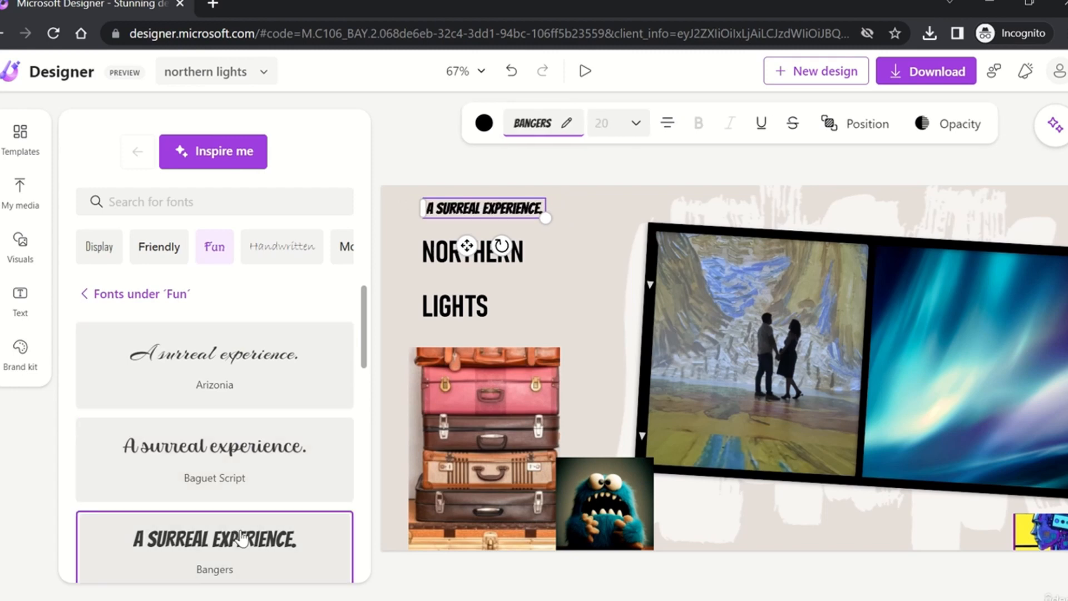
click(101, 298)
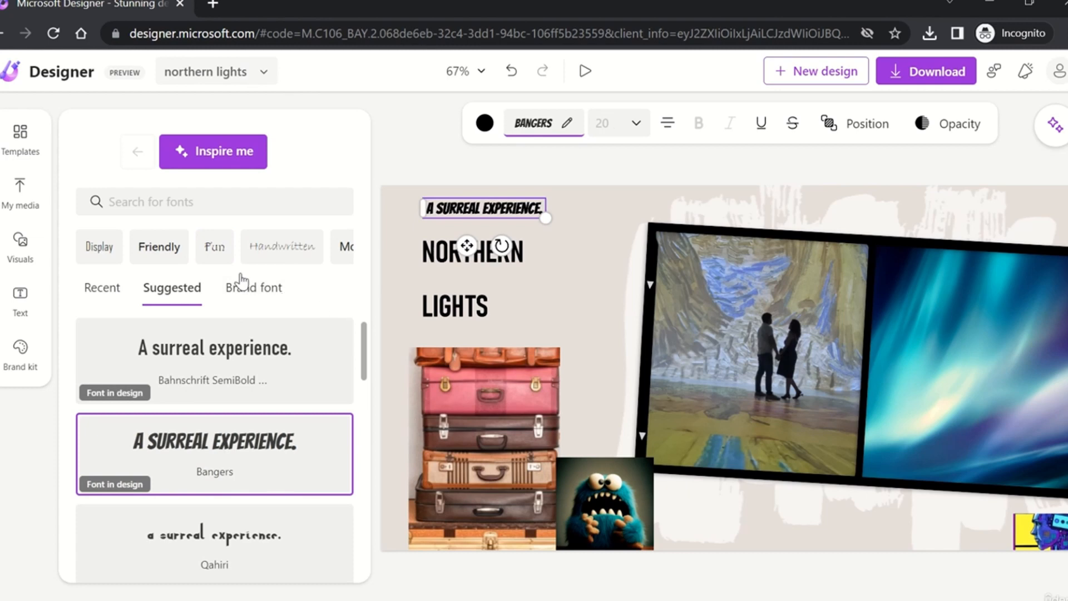
scroll(285, 349, down, 5)
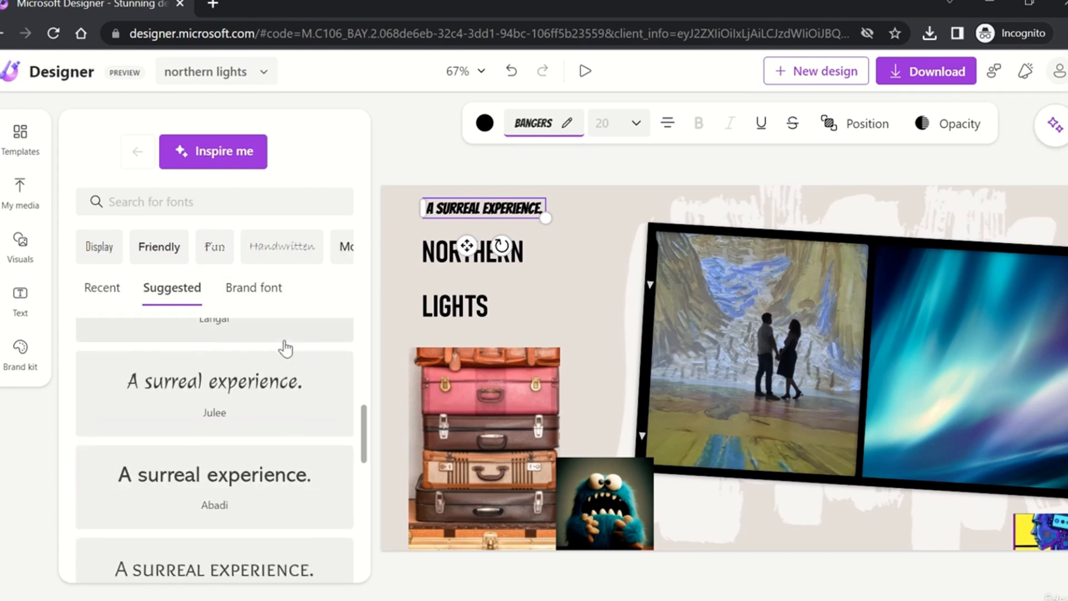
scroll(285, 349, up, 5)
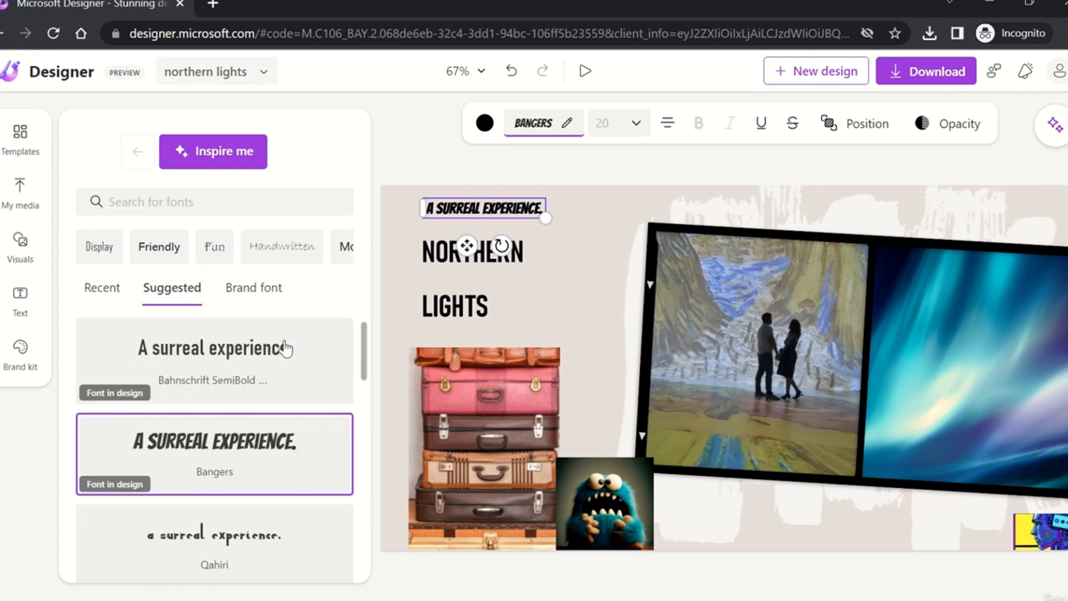
Add the gradient "SALE SALE SALE" ready-made text style to the design and place it beside the NORTHERN LIGHTS title.
click(19, 298)
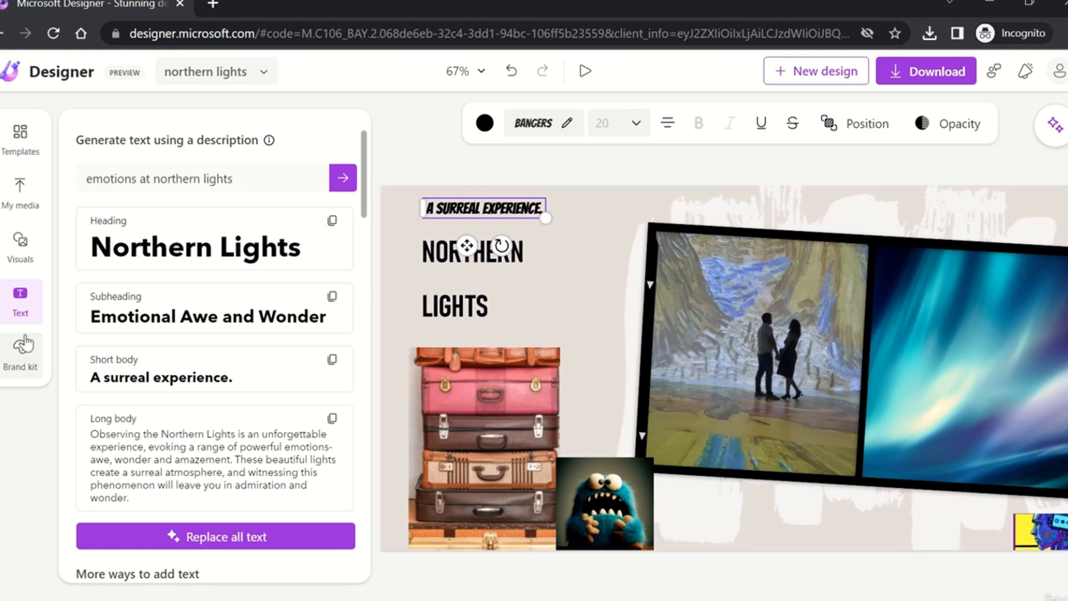
click(24, 301)
click(23, 301)
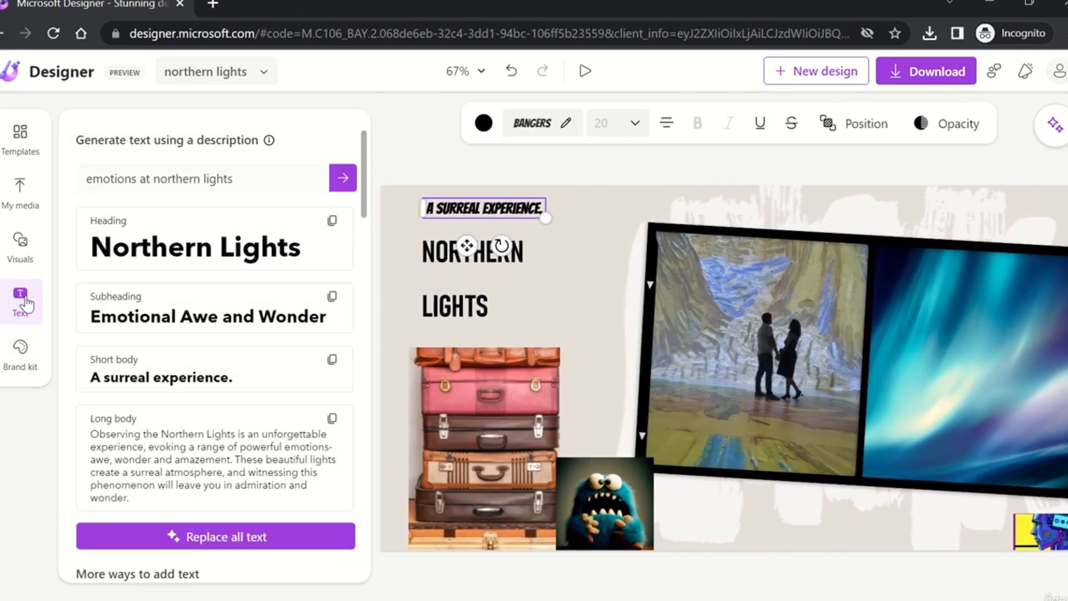
scroll(231, 422, down, 10)
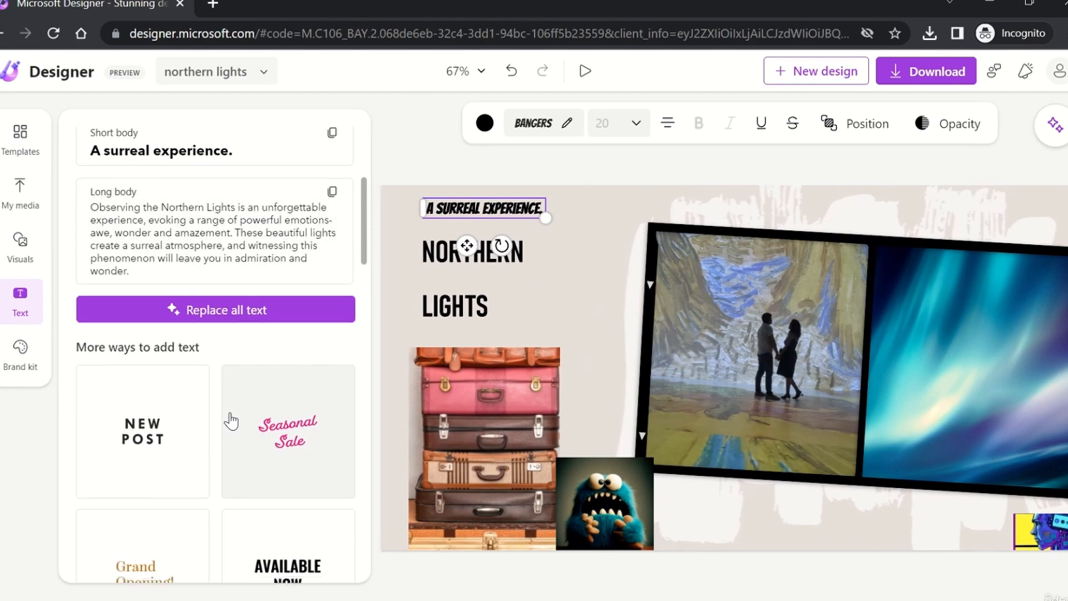
scroll(231, 422, down, 3)
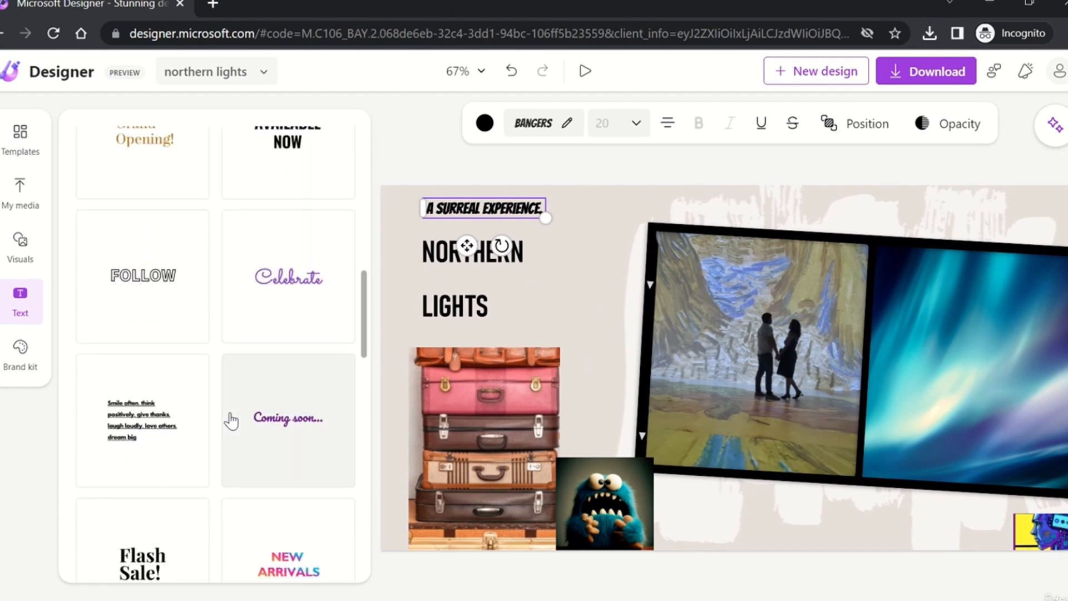
scroll(230, 420, down, 3)
scroll(132, 418, down, 10)
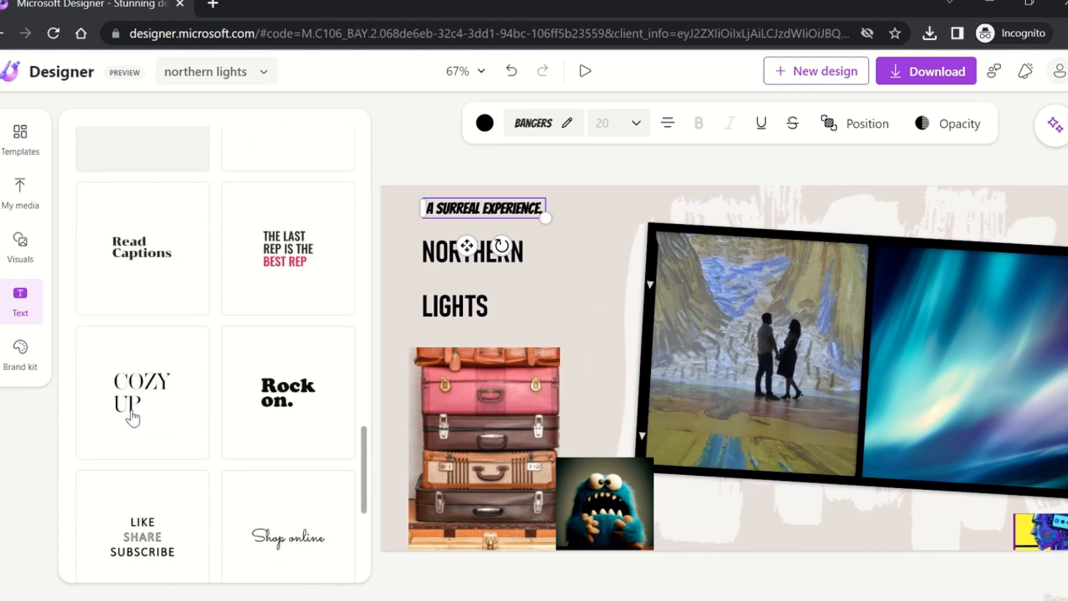
scroll(132, 418, down, 5)
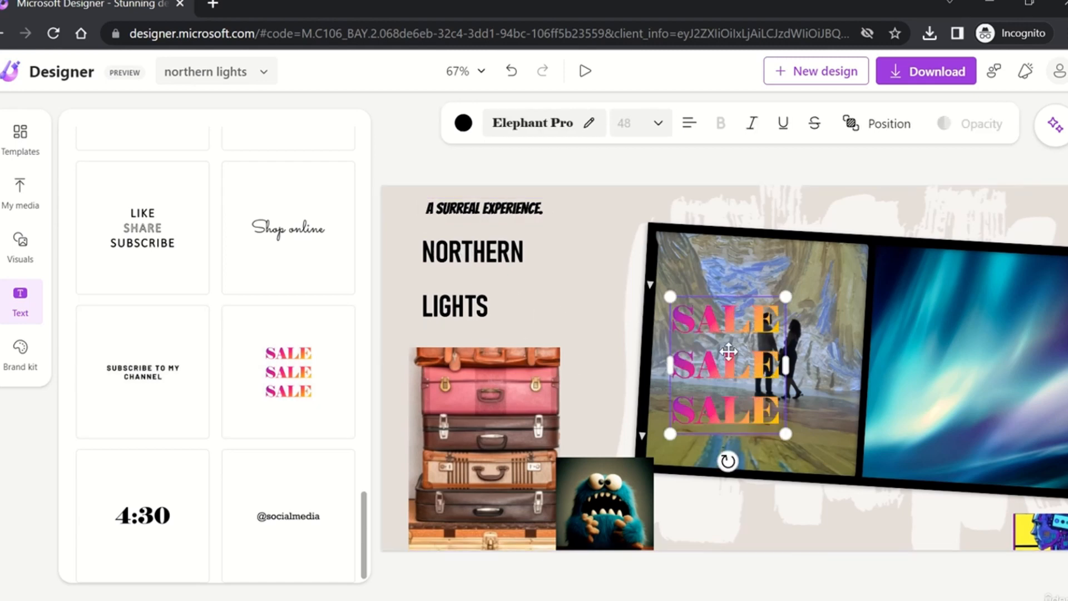
drag(729, 350, 591, 265)
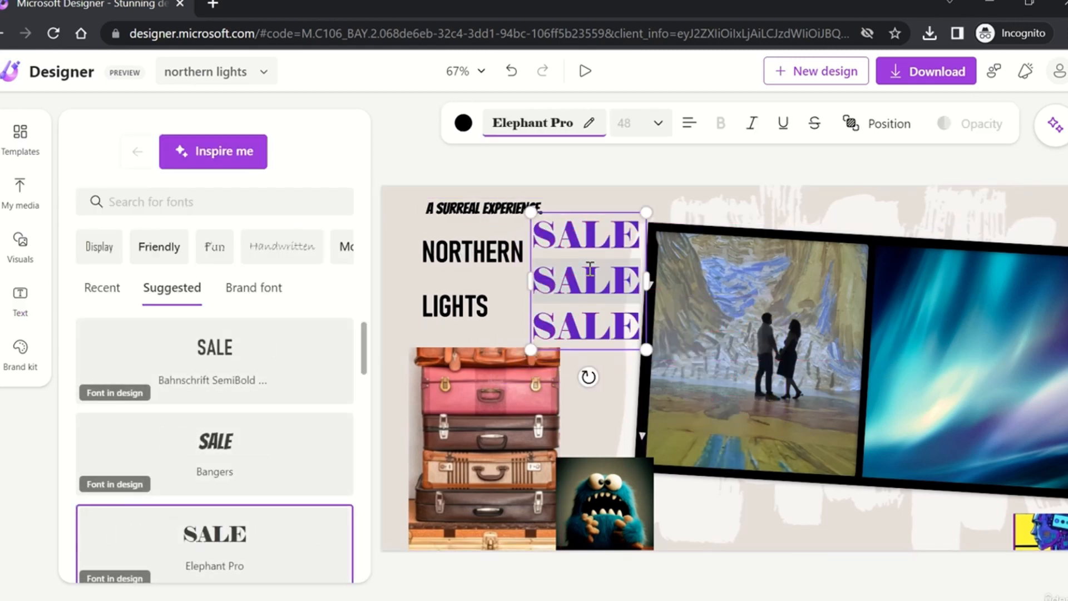
Replace the gradient SALE text with the word "GO" repeated on three lines.
triple_click(590, 268)
text(GO GO G)
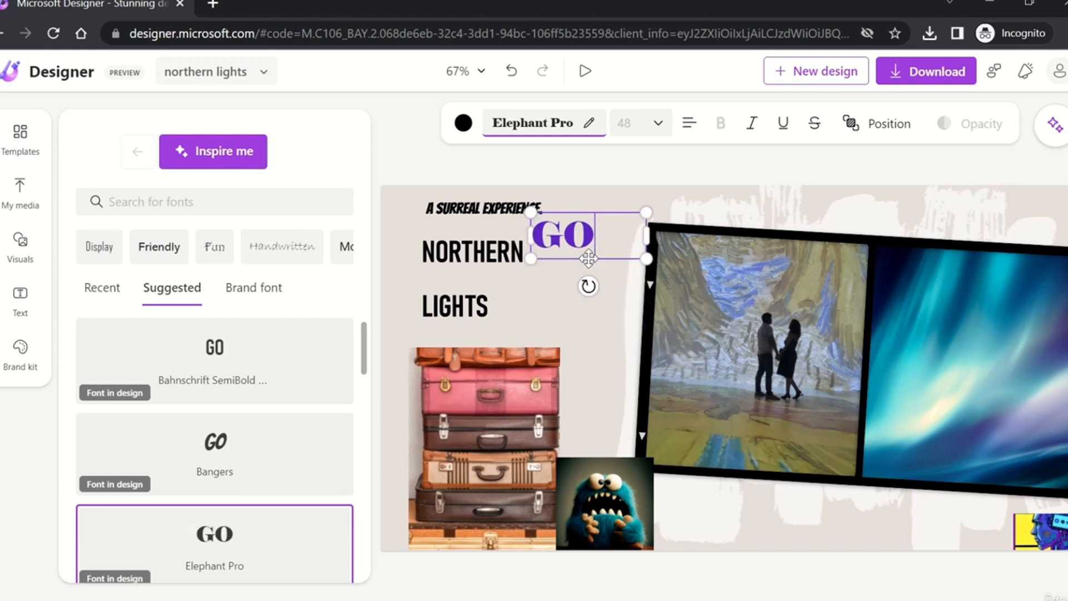
key(BackSpace)
key(BackSpace)
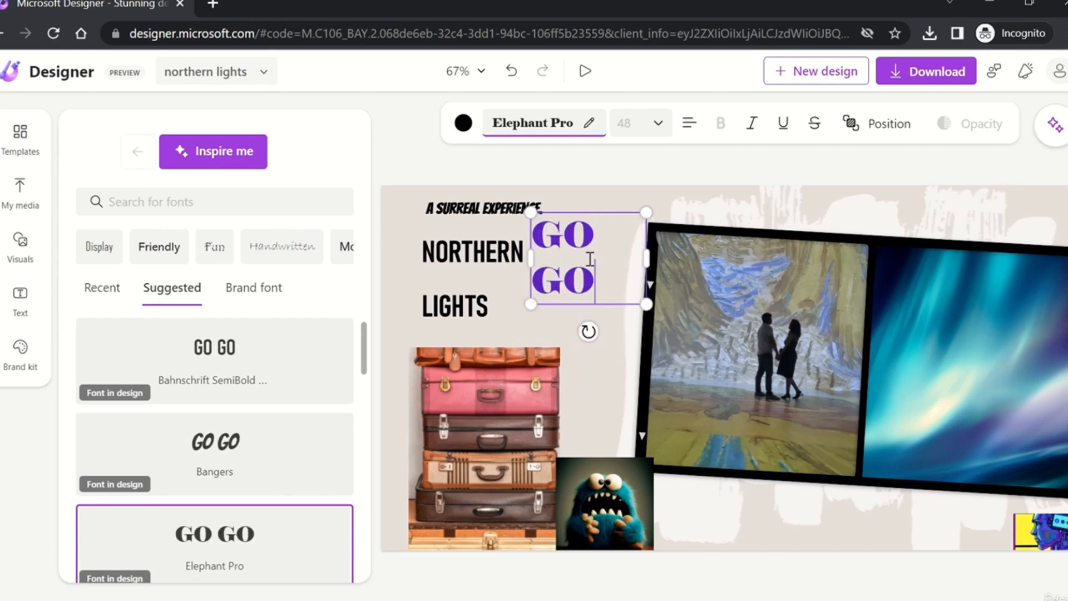
key(Return)
text(GO)
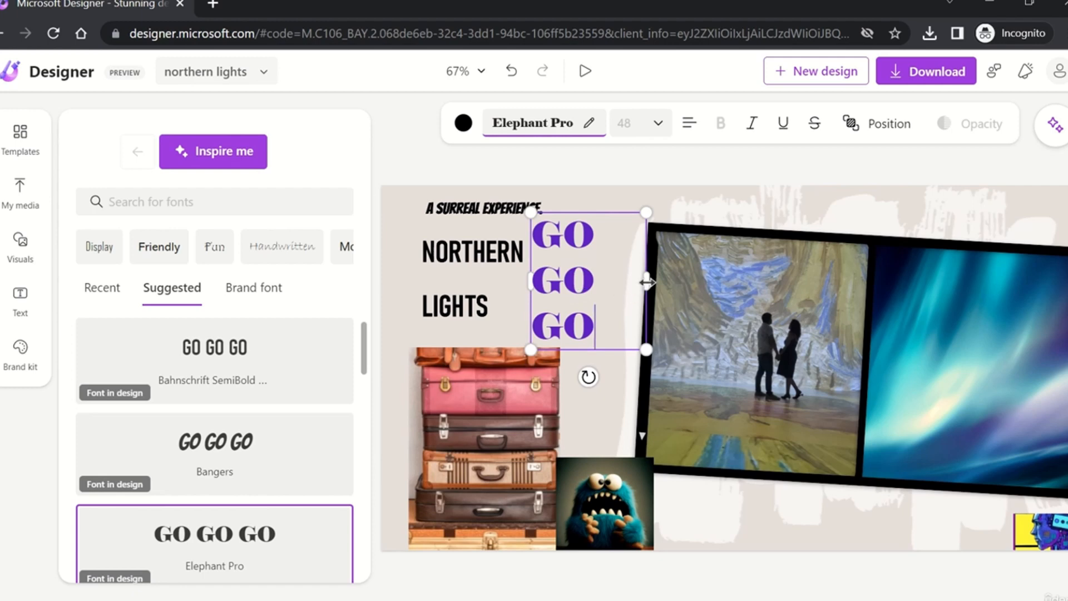
Narrow the GO GO GO text box and move it into the gap between the title and the couple photo.
drag(646, 282, 611, 282)
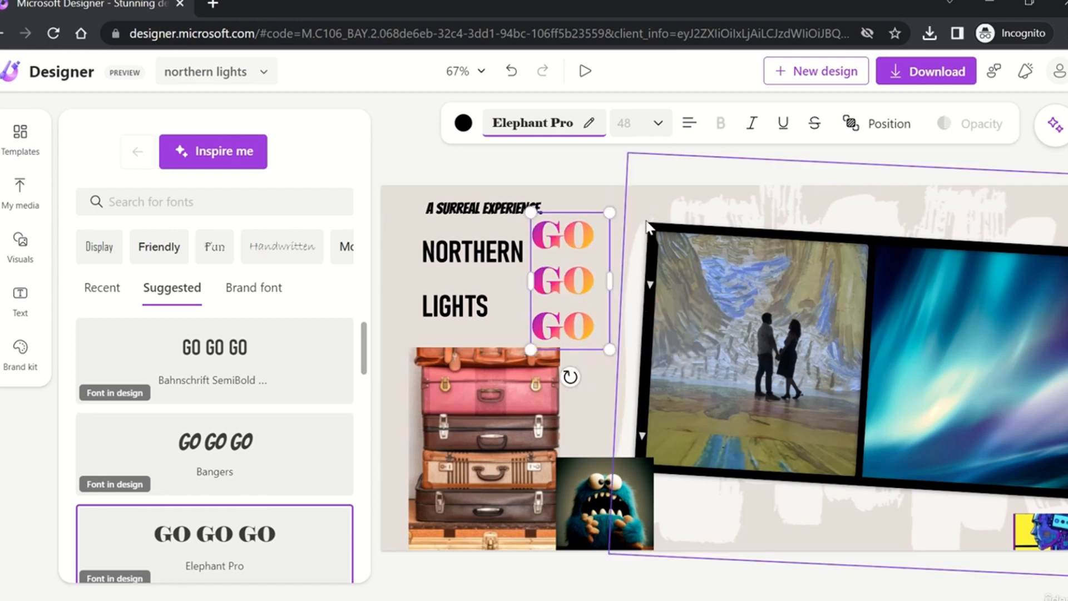
click(607, 189)
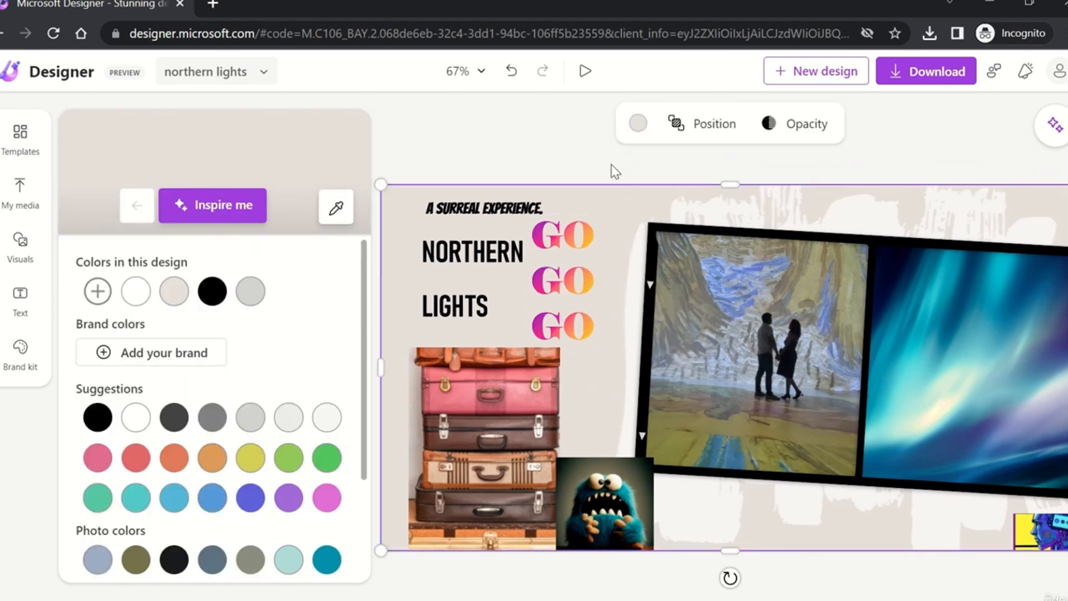
click(612, 169)
drag(566, 270, 594, 261)
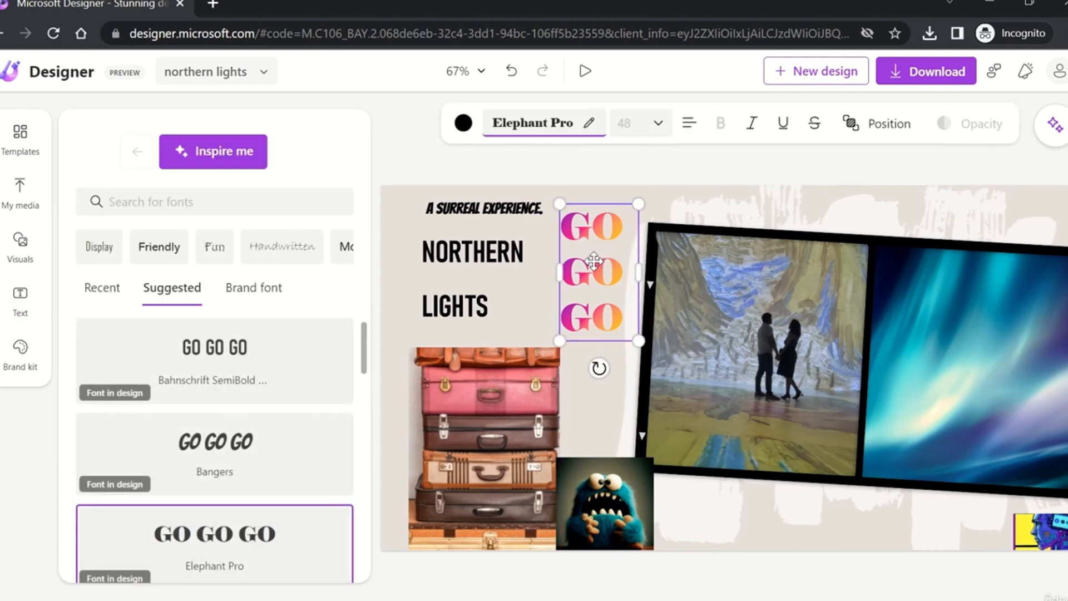
scroll(255, 410, down, 6)
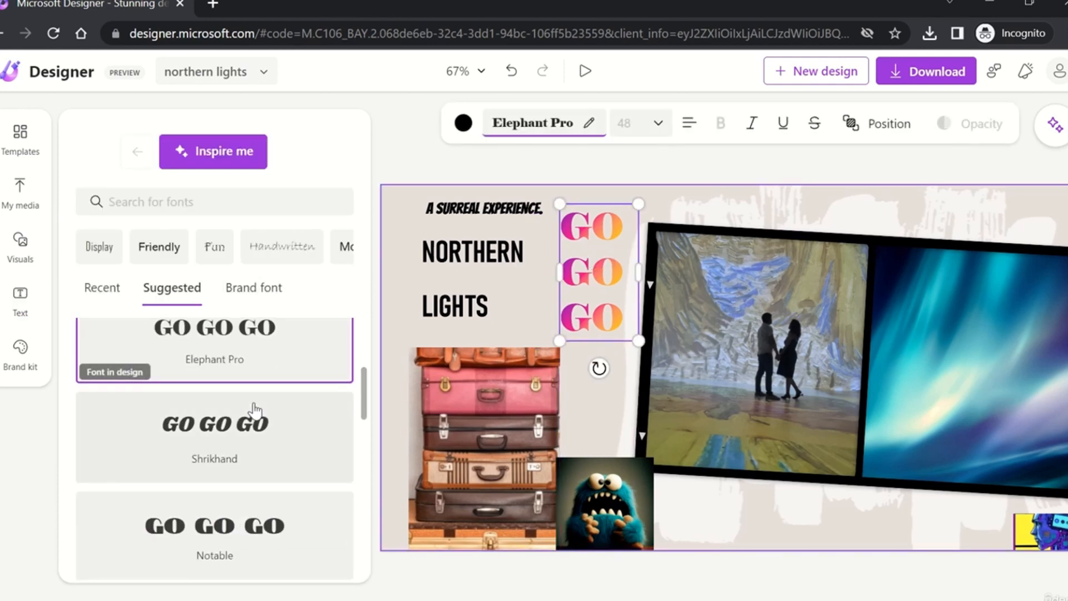
Clear the "emotions at northern lights" description from the text generator to bring back the default heading, subheading and body options.
click(22, 303)
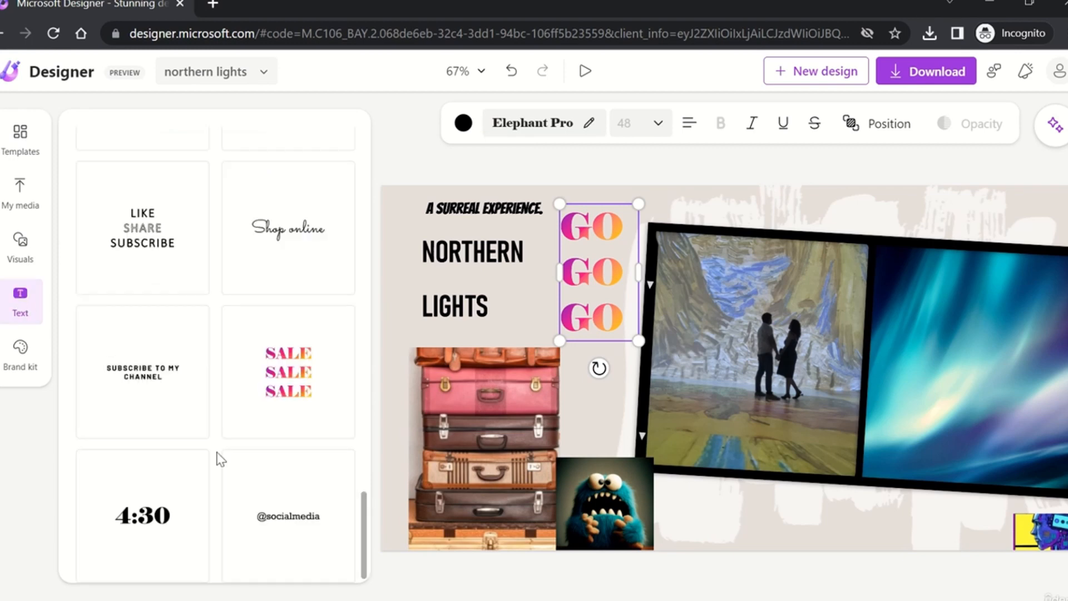
scroll(220, 460, up, 15)
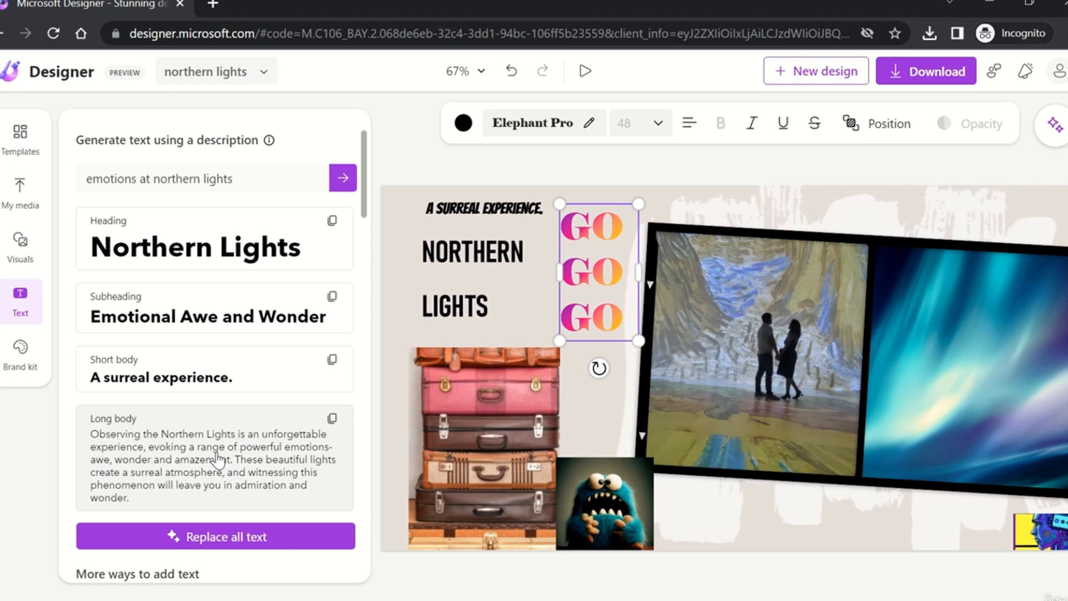
click(258, 174)
key(ctrl+a)
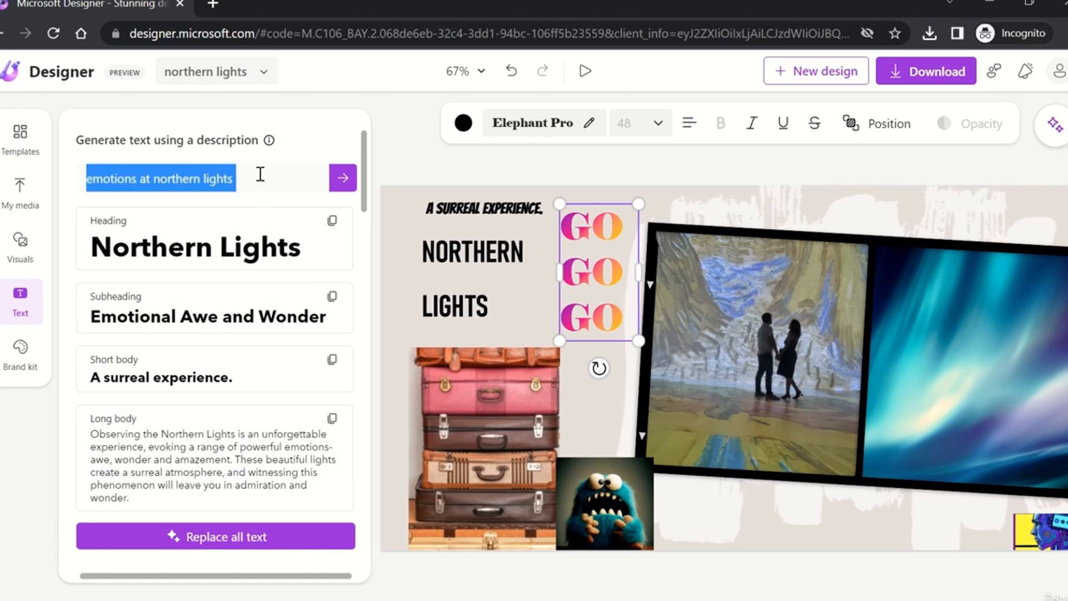
key(BackSpace)
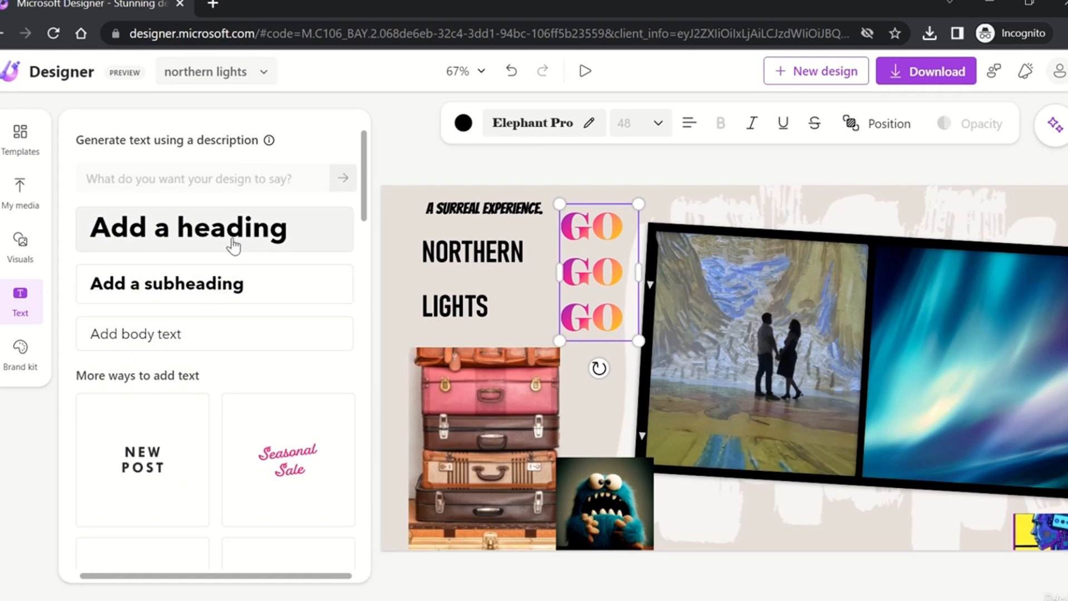
Add a heading to the design over the photos and replace its placeholder text with "My Travel Diaries".
drag(238, 231, 846, 254)
drag(794, 307, 873, 213)
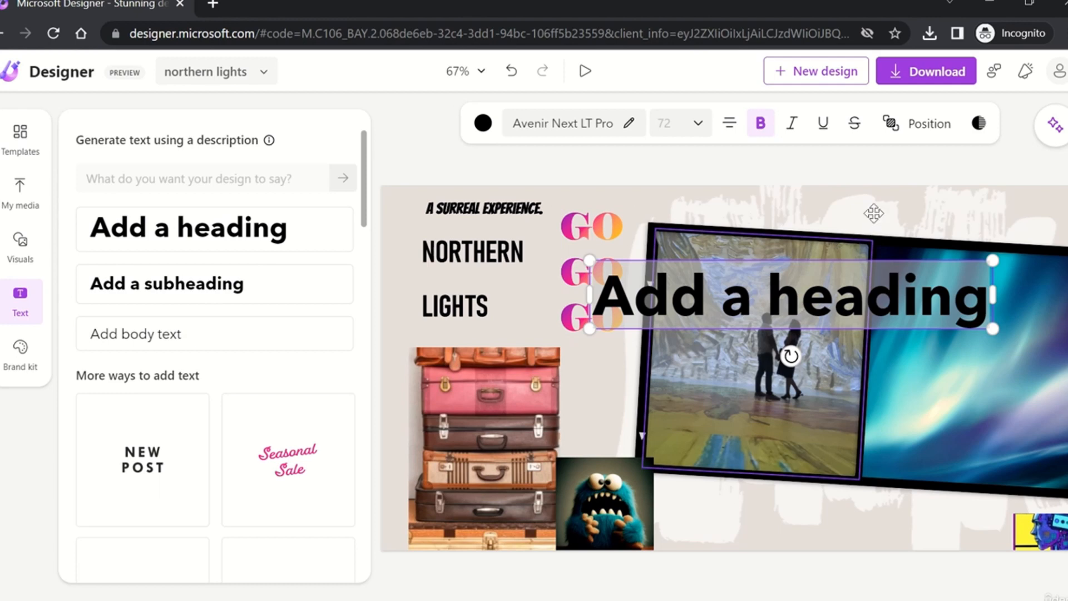
key(ctrl+z)
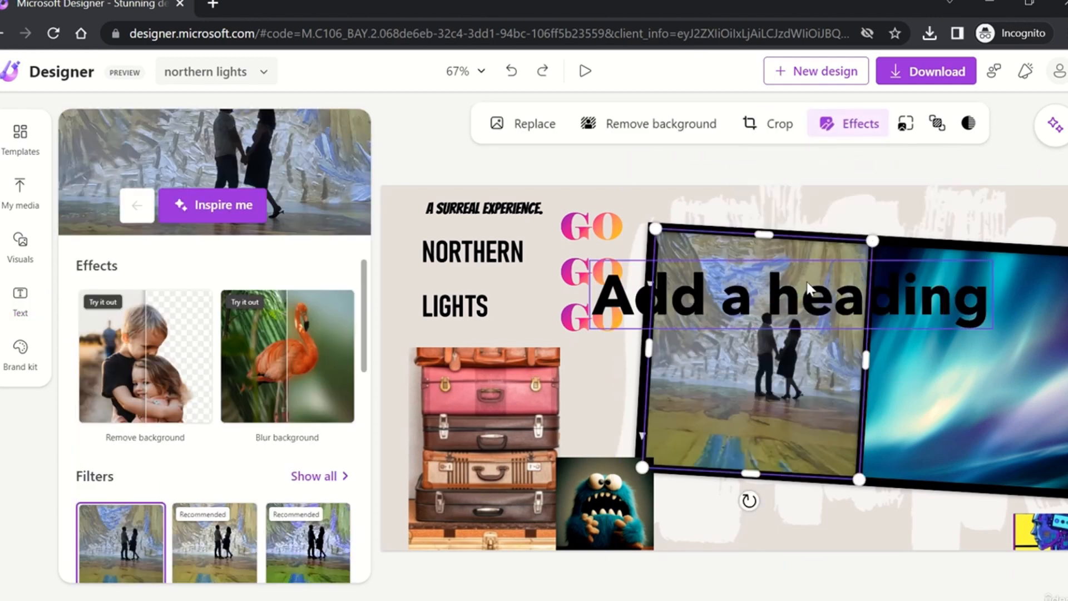
click(804, 299)
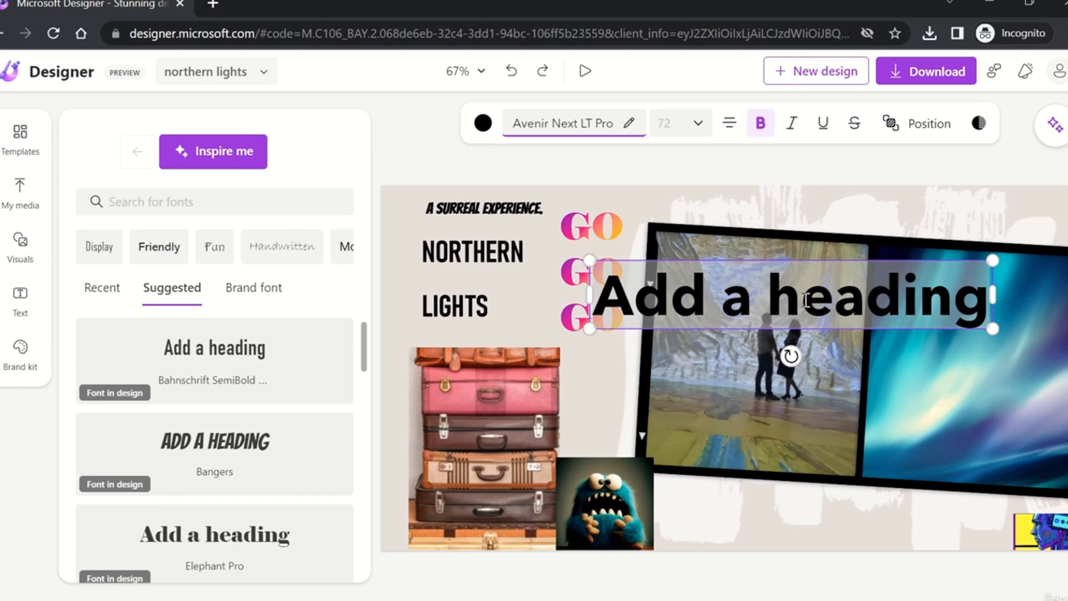
text(My Trav)
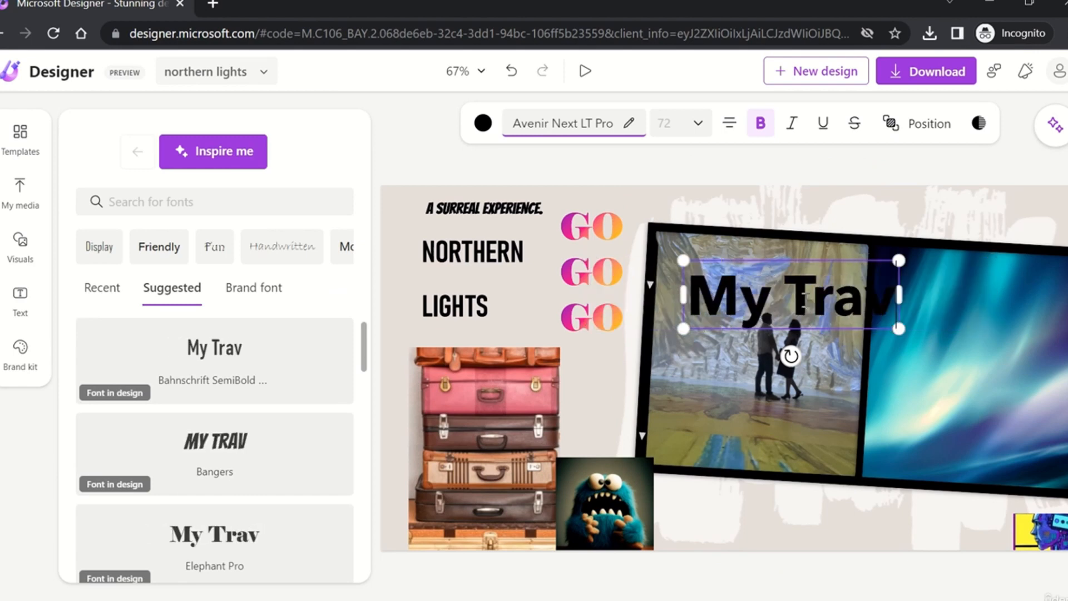
text(el Diaries)
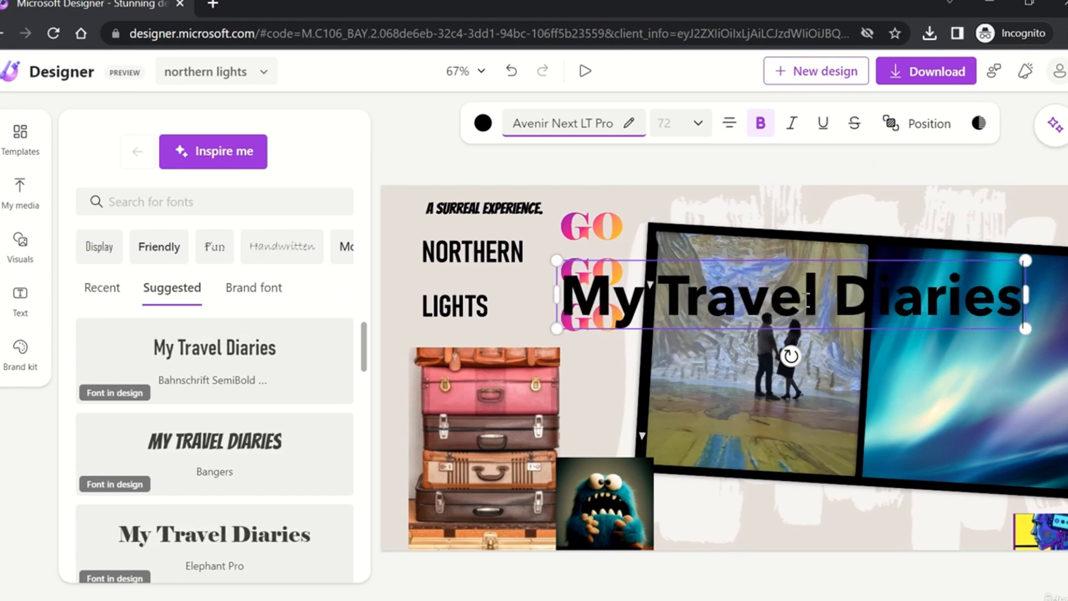
Shrink the My Travel Diaries heading to size 36 and move it just above the northern lights photo.
drag(556, 328, 890, 295)
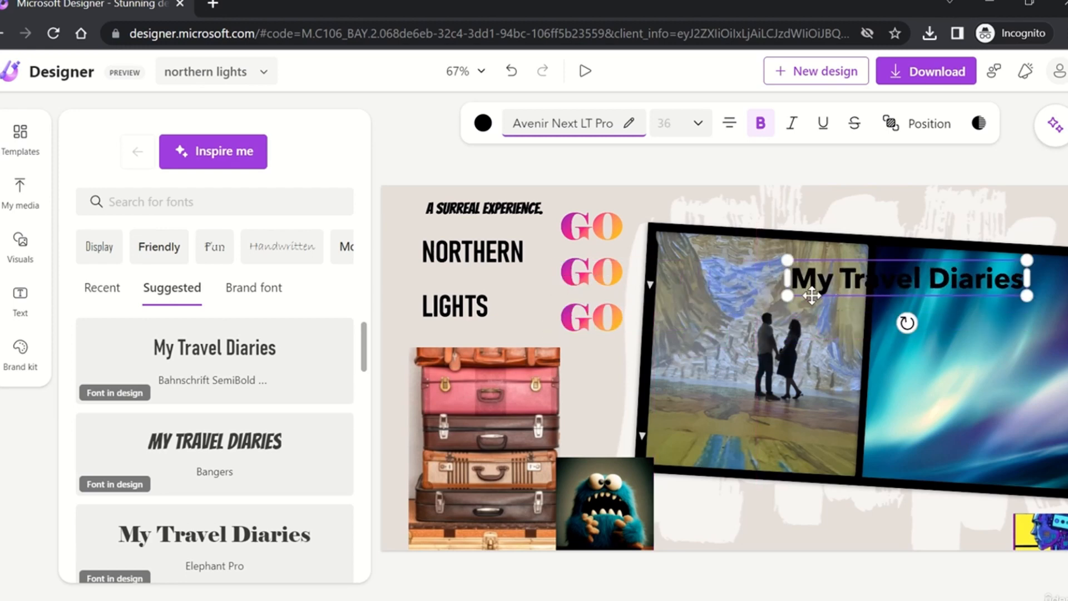
drag(812, 292, 850, 224)
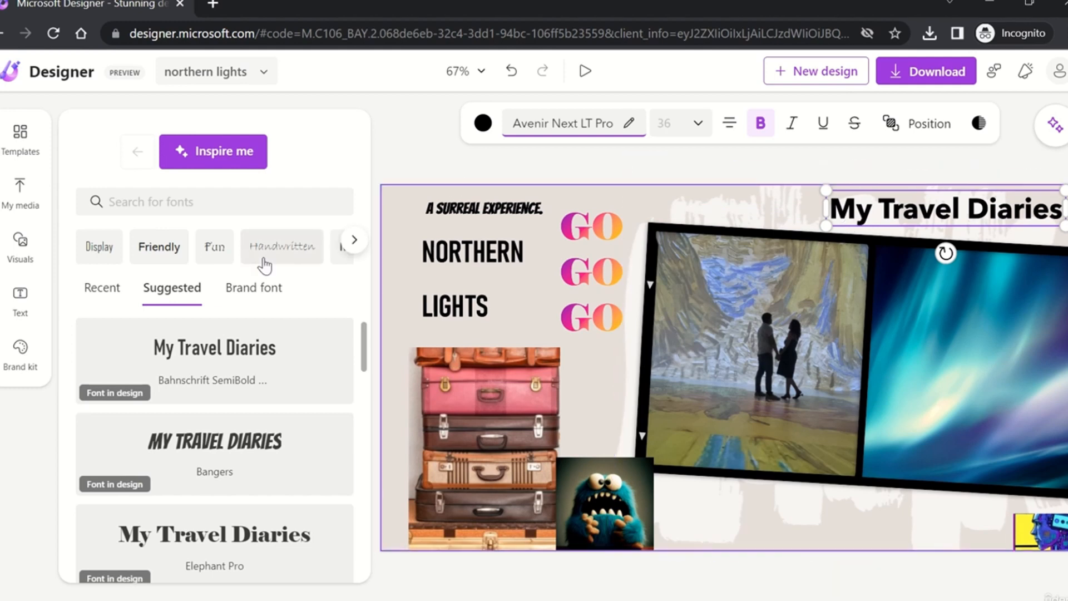
Look over the ready-made text options and bring up the brand kit's font and colour styles.
click(19, 303)
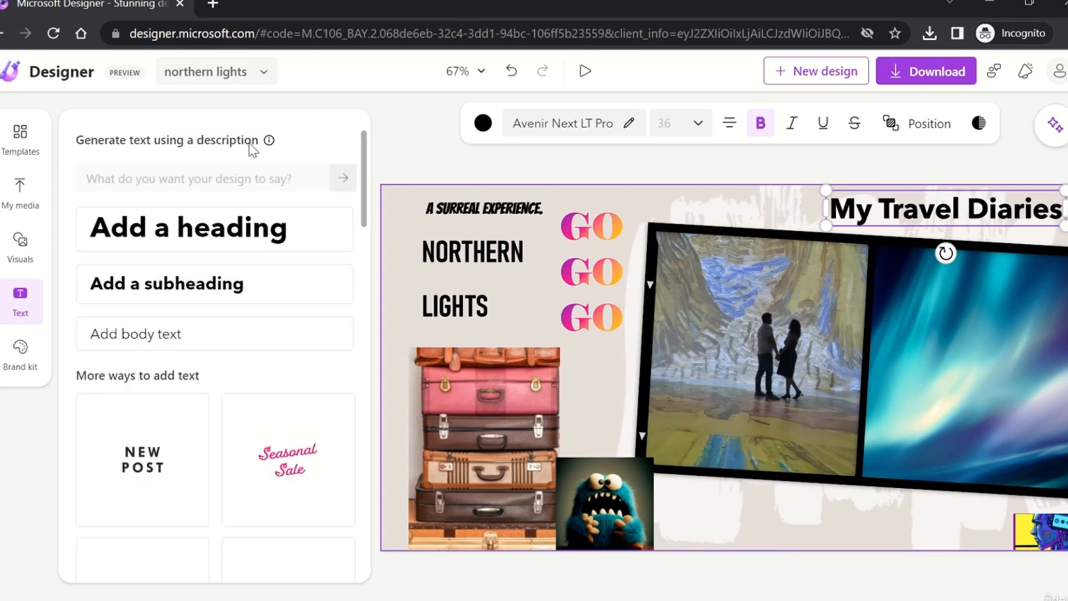
scroll(218, 382, down, 5)
scroll(218, 383, up, 5)
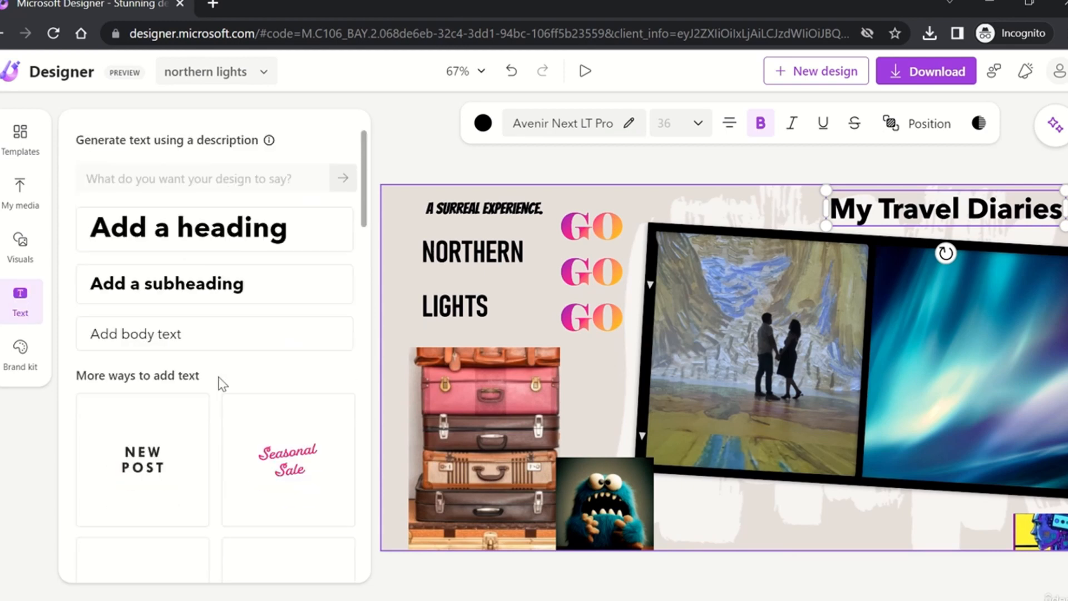
click(22, 356)
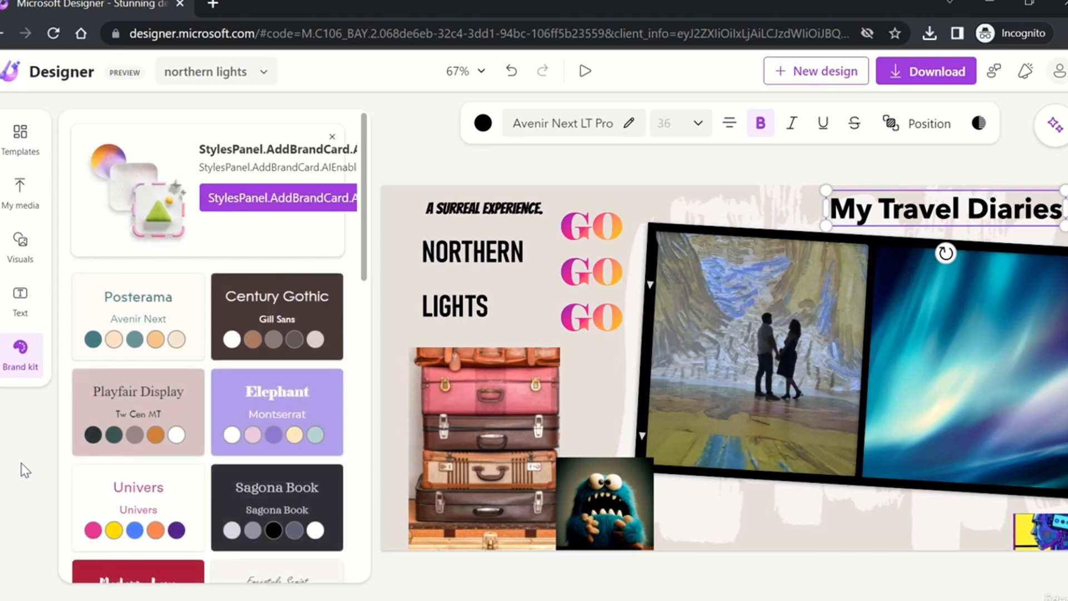
Look through the preset brand styles and start building a custom brand kit.
scroll(257, 290, down, 6)
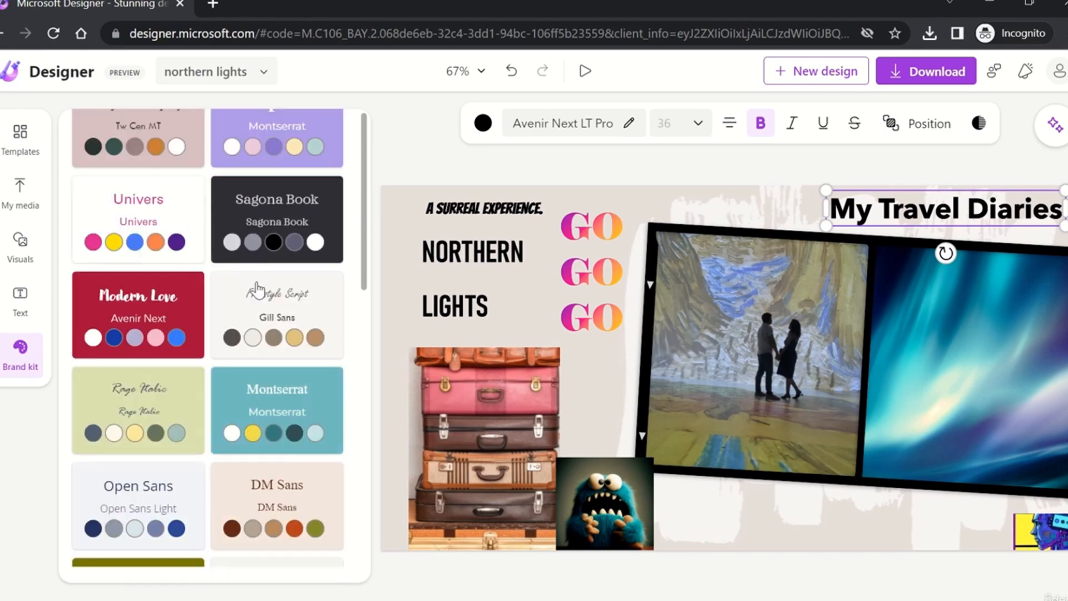
scroll(257, 290, up, 6)
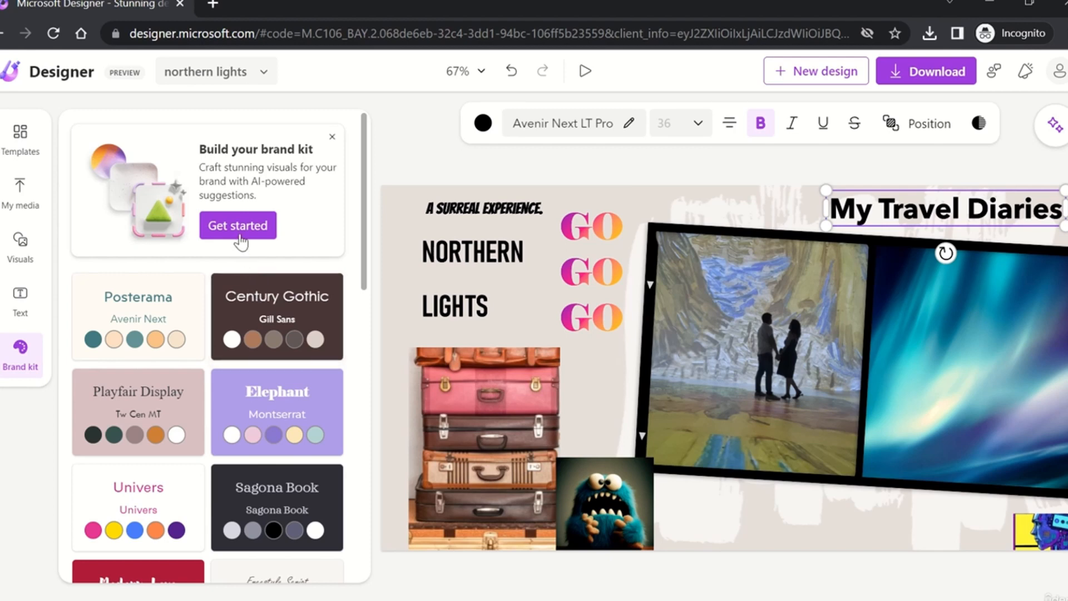
scroll(232, 443, down, 10)
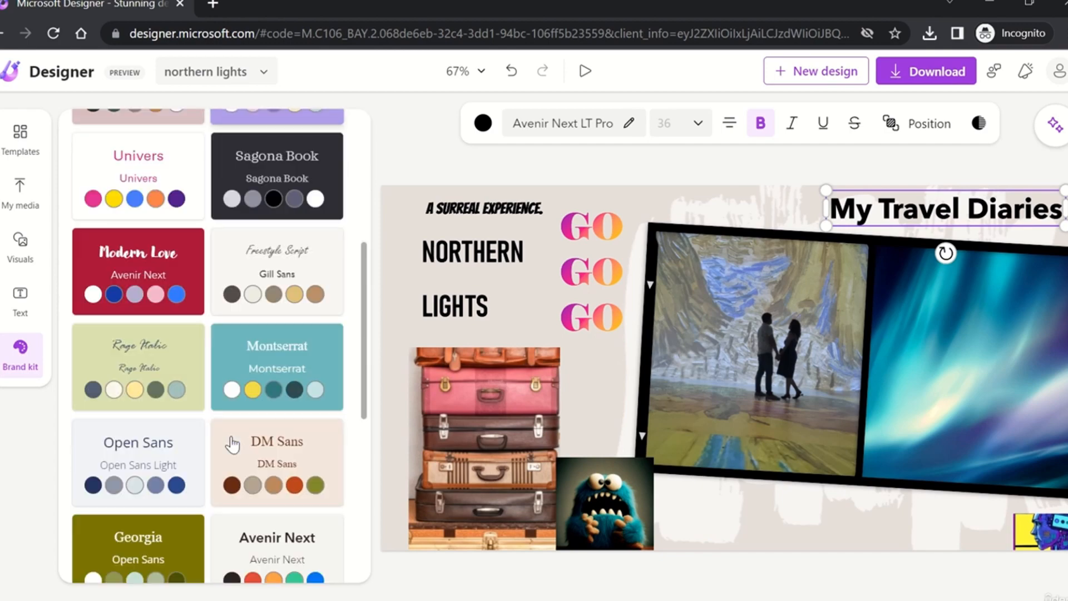
scroll(233, 443, up, 10)
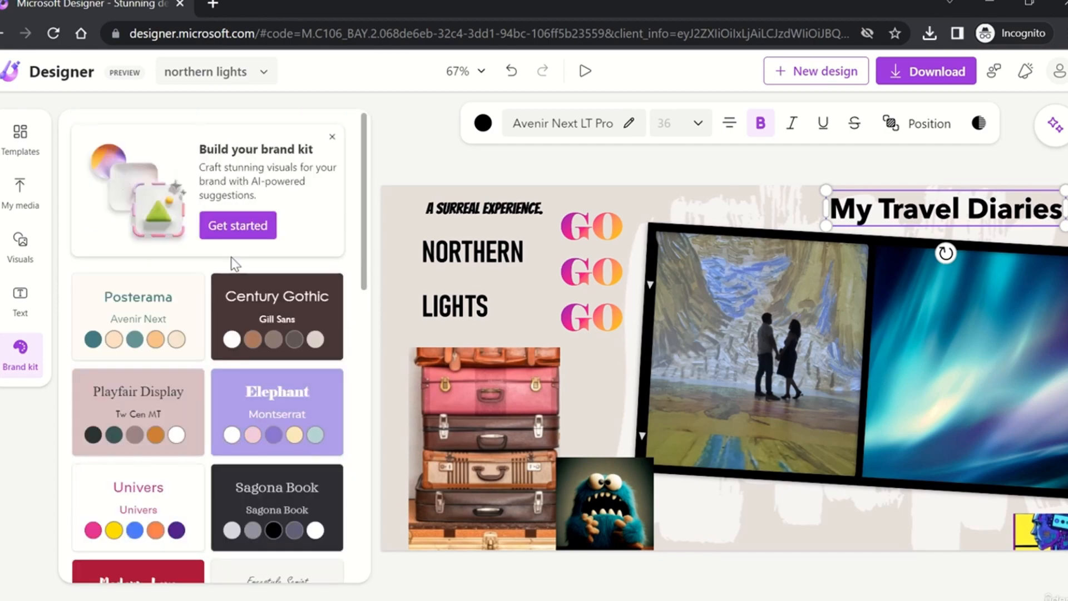
click(253, 229)
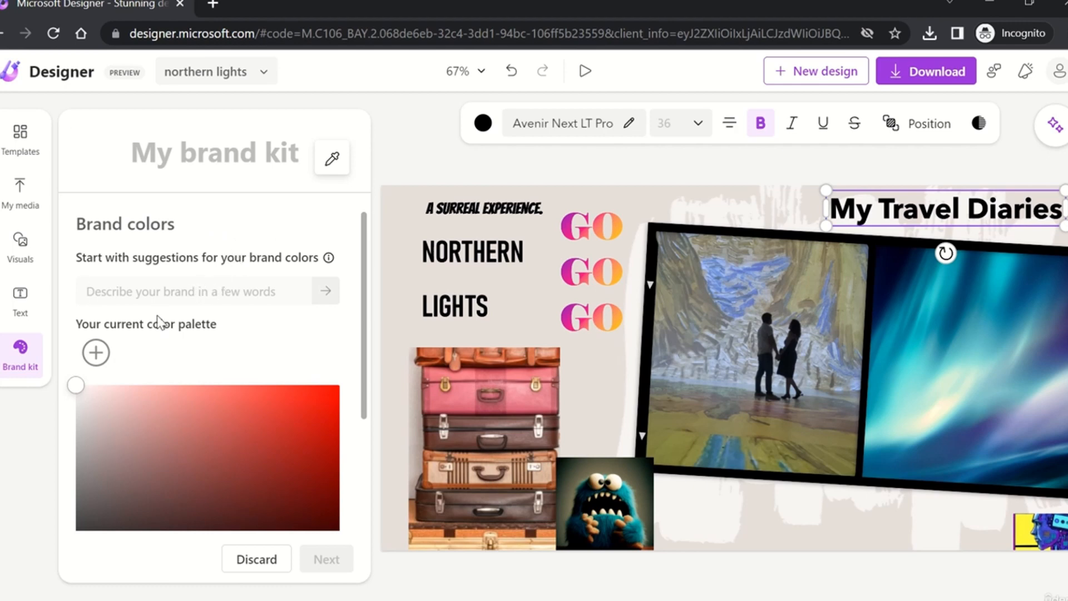
scroll(349, 367, down, 3)
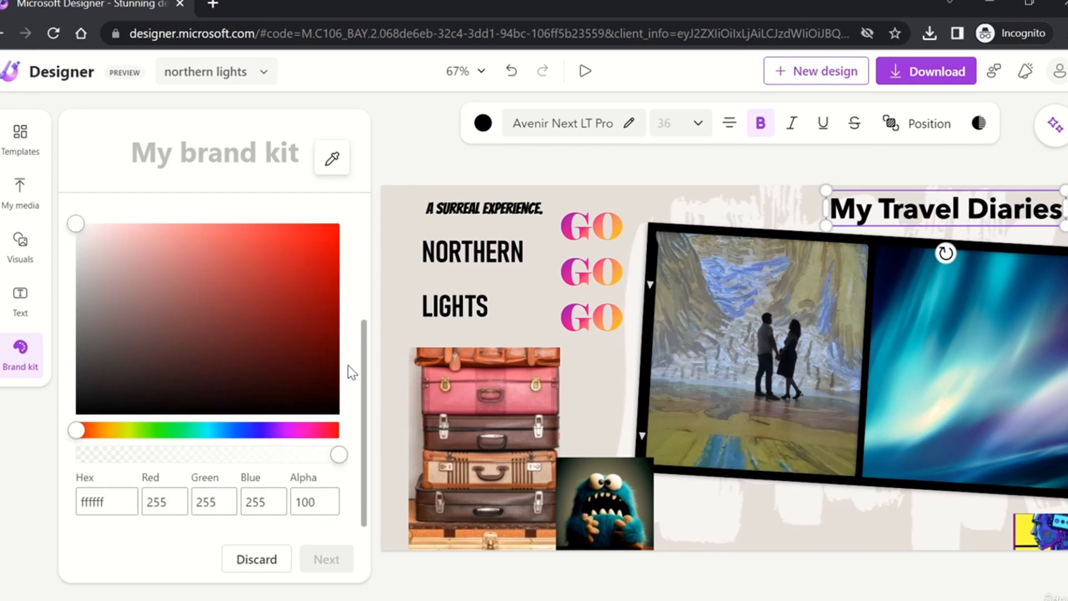
scroll(348, 367, up, 3)
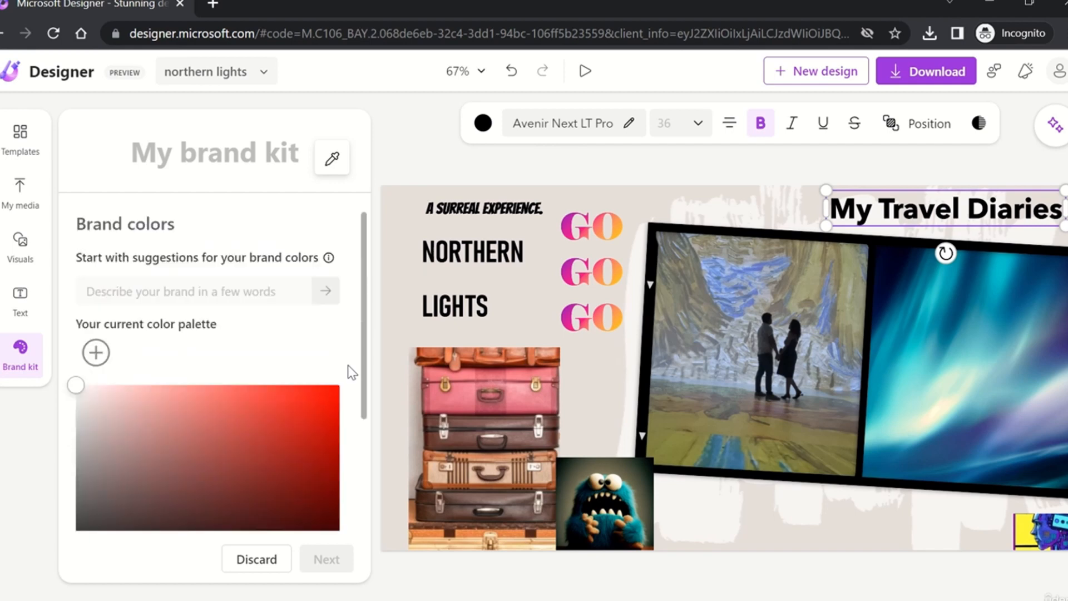
Sample a dark blue from the northern lights photo and adjust it to hex 242780.
click(334, 161)
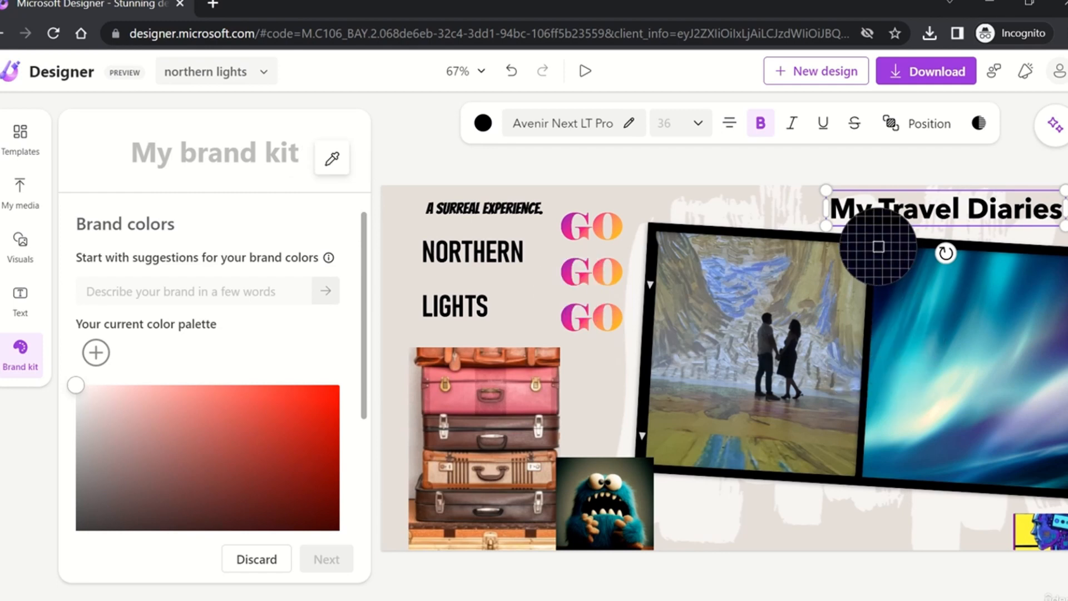
click(895, 266)
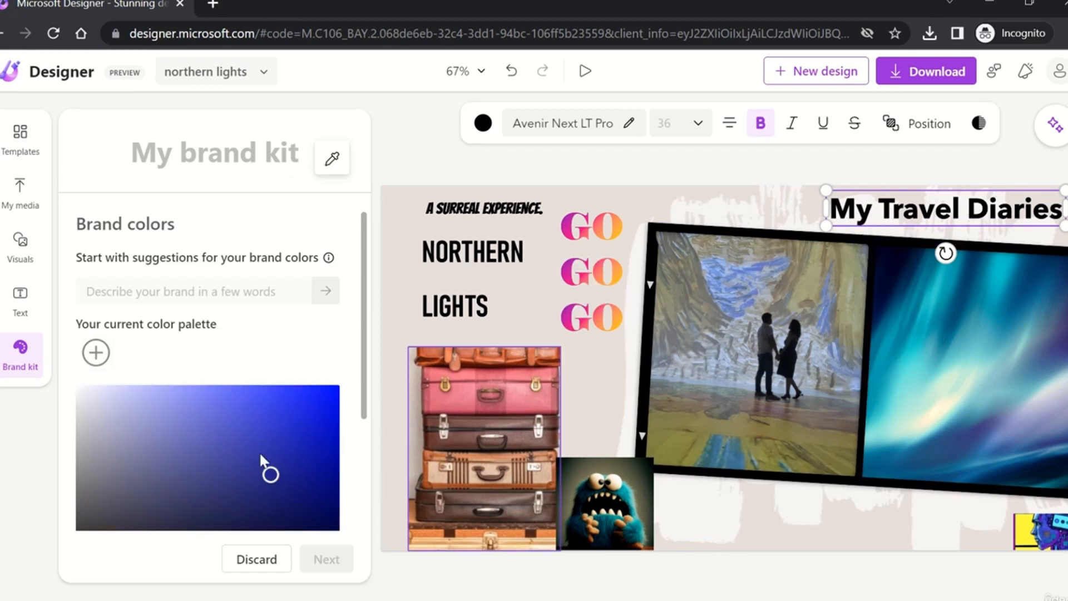
mouse_move(269, 474)
mouse_down()
mouse_move(255, 422)
mouse_move(265, 481)
mouse_up()
scroll(226, 409, down, 3)
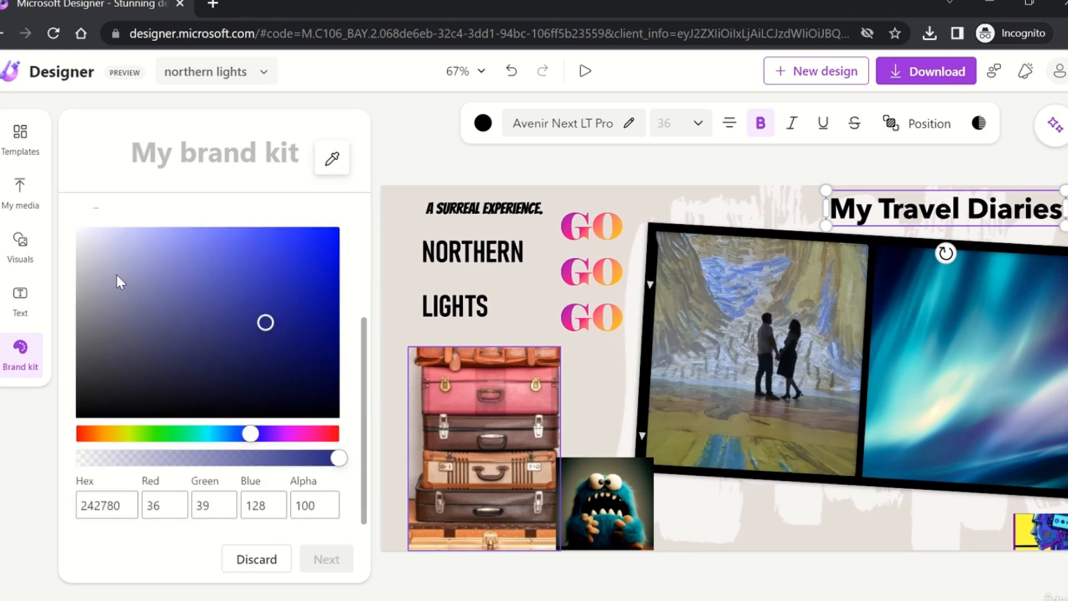
scroll(116, 275, up, 3)
Add the first palette colour and set it to hex 000120 by sampling the dark corner of the northern lights photo.
click(97, 354)
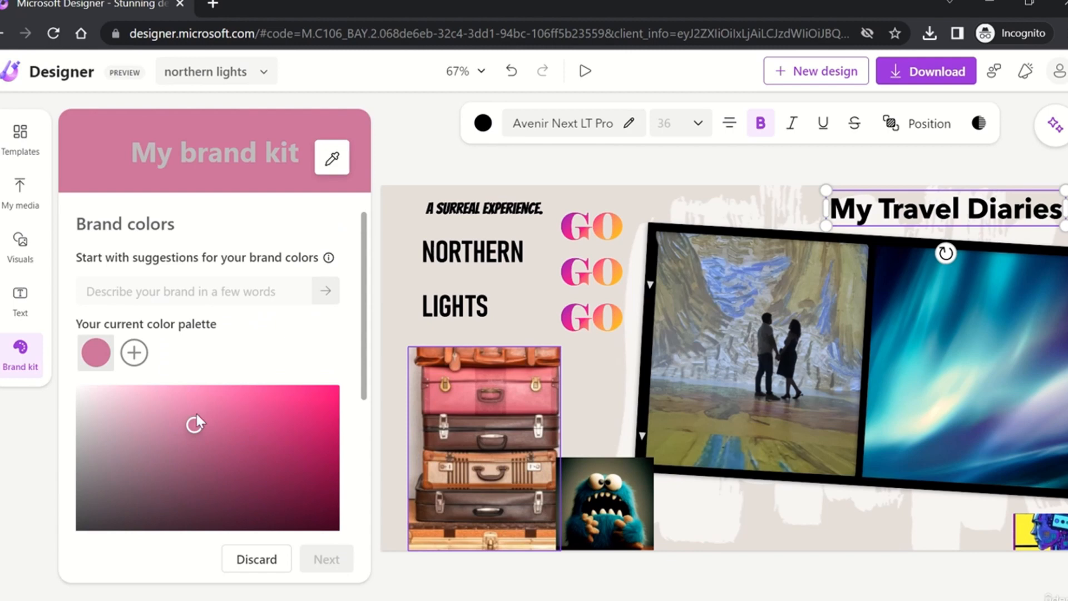
drag(198, 417, 277, 478)
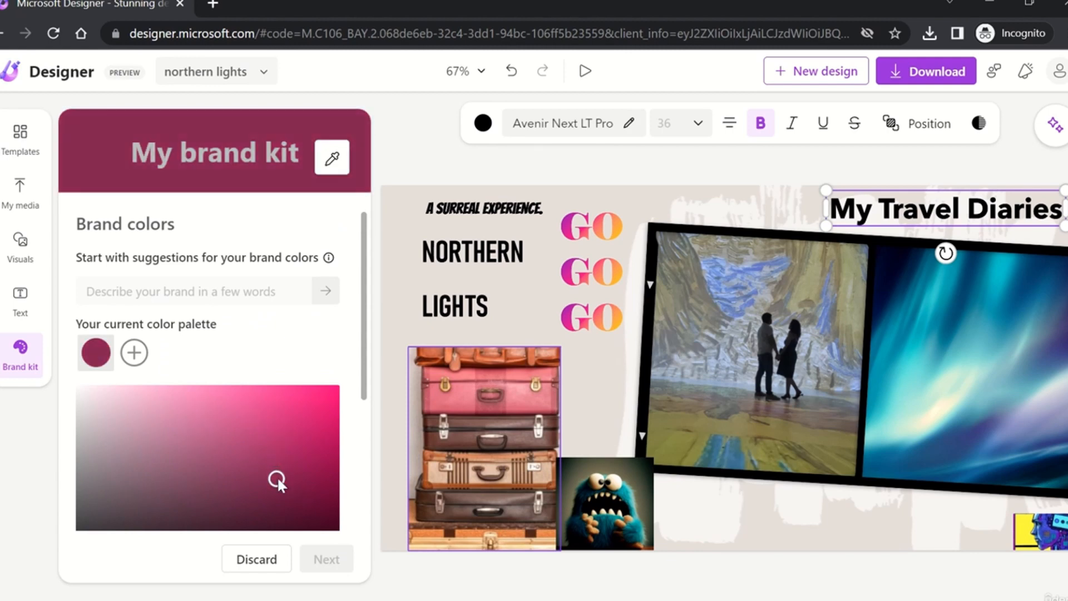
click(332, 158)
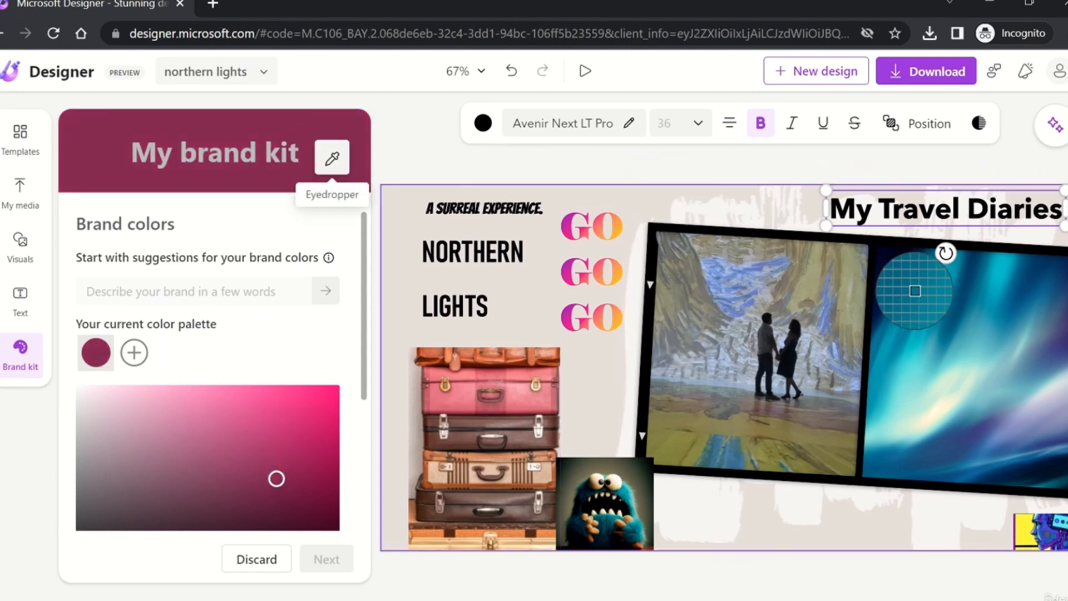
click(898, 247)
scroll(300, 367, down, 3)
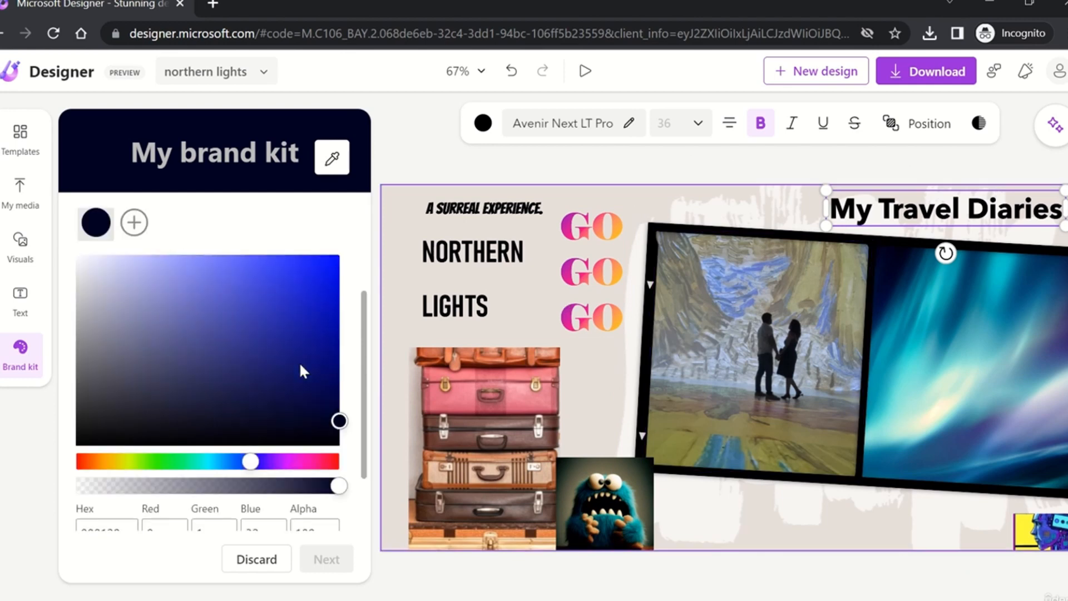
scroll(271, 470, down, 2)
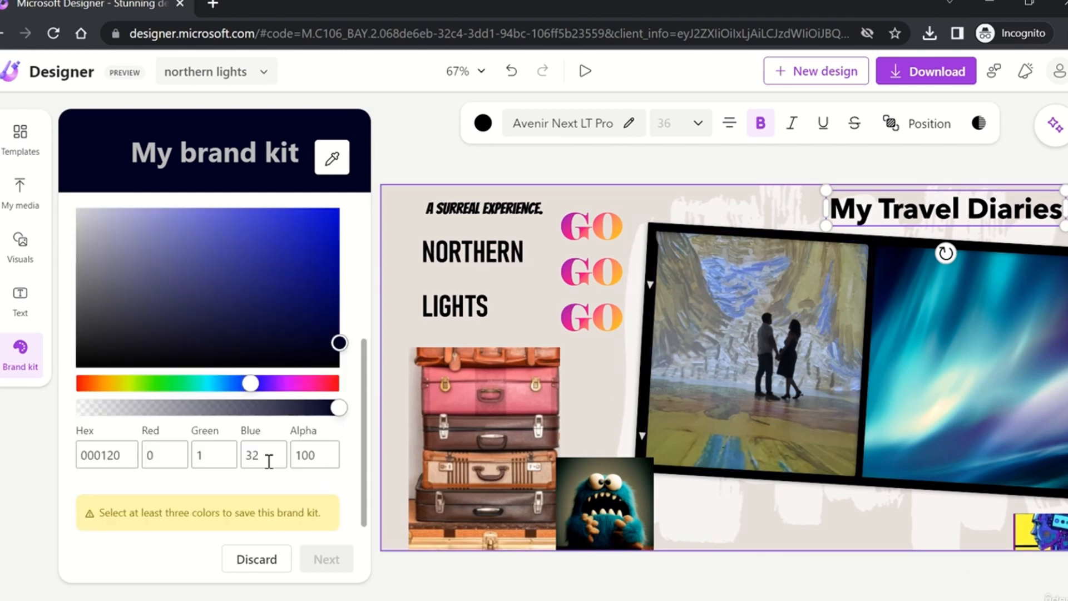
Add a second palette colour and adjust it to a muted greyish purple.
scroll(269, 465, up, 1)
scroll(217, 446, down, 1)
scroll(216, 445, up, 3)
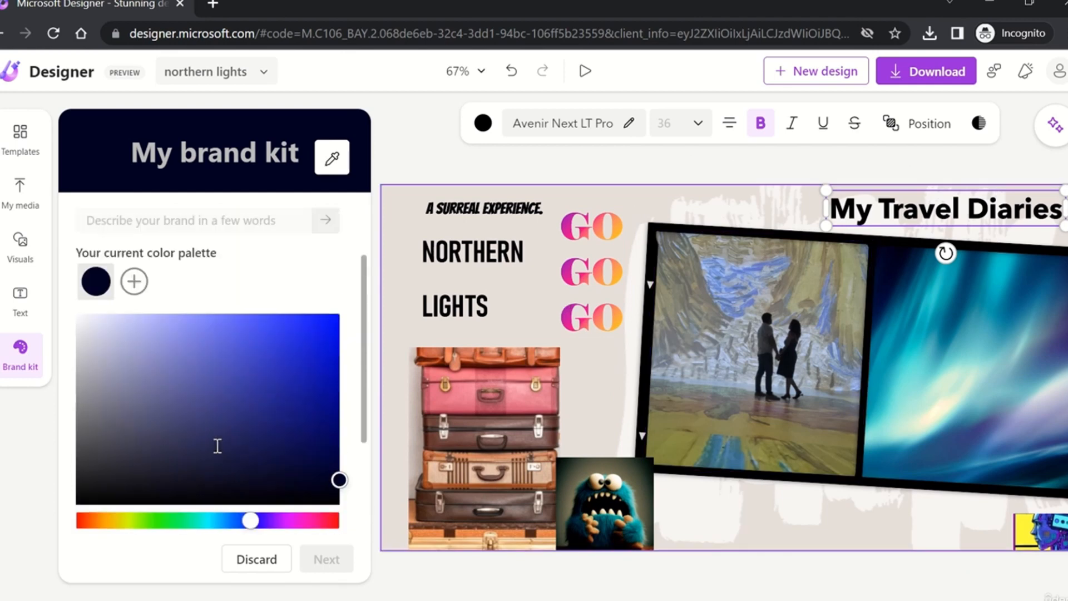
scroll(218, 446, up, 2)
click(134, 355)
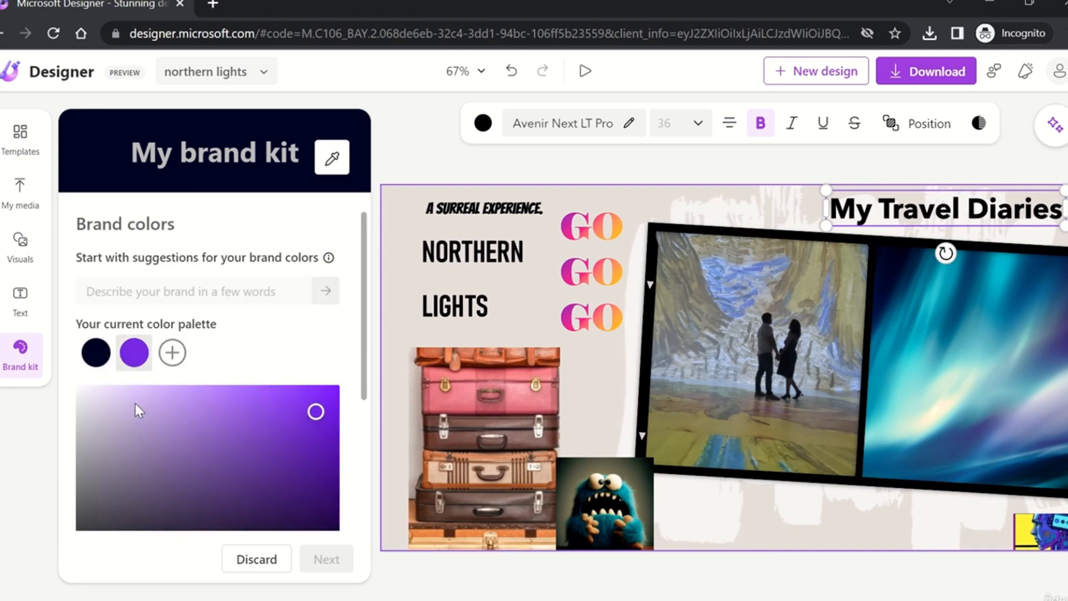
drag(313, 411, 111, 449)
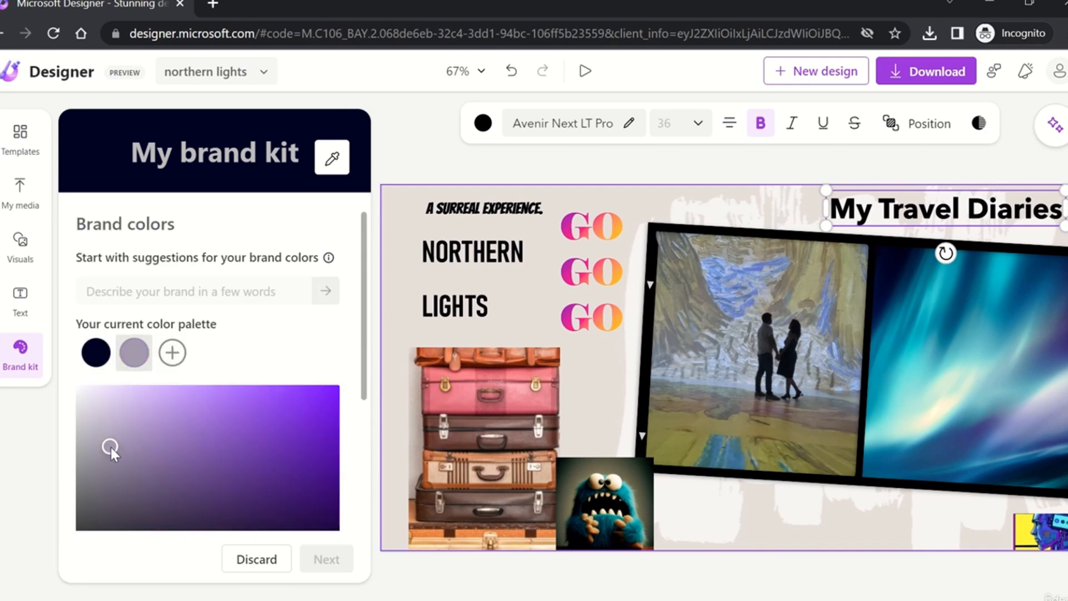
Add a third palette colour, sample the design's beige background (hex e6e0dc) for it, and proceed to the brand fonts.
click(172, 353)
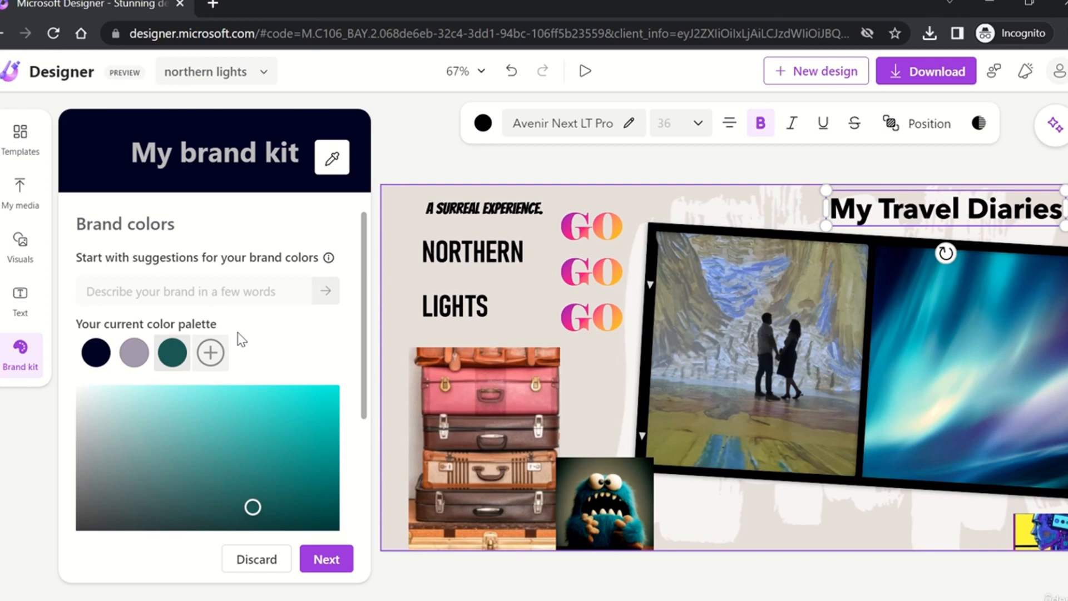
click(328, 167)
click(532, 302)
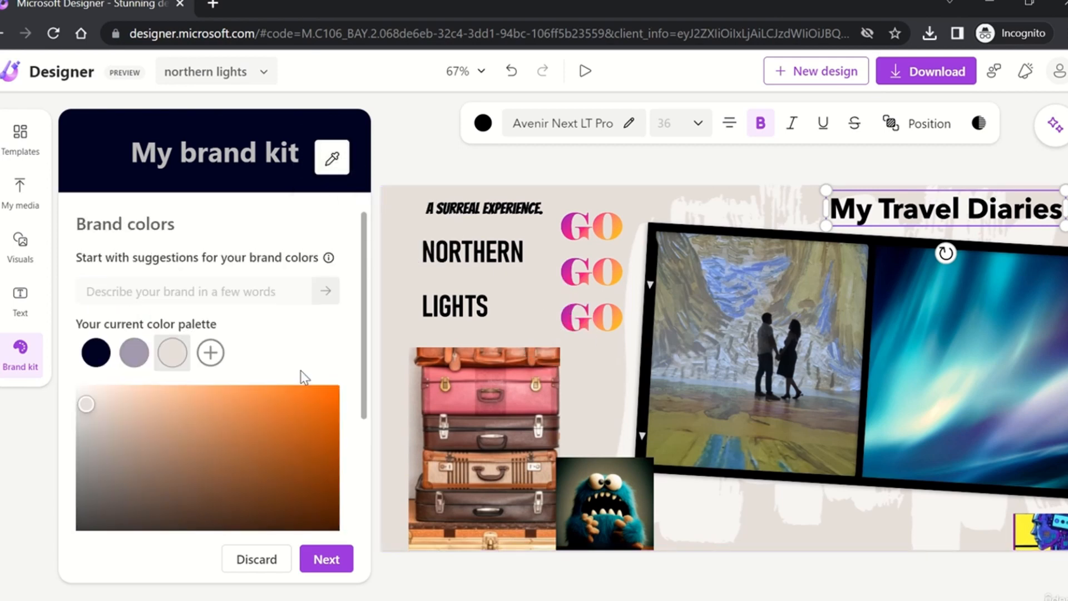
scroll(305, 378, down, 3)
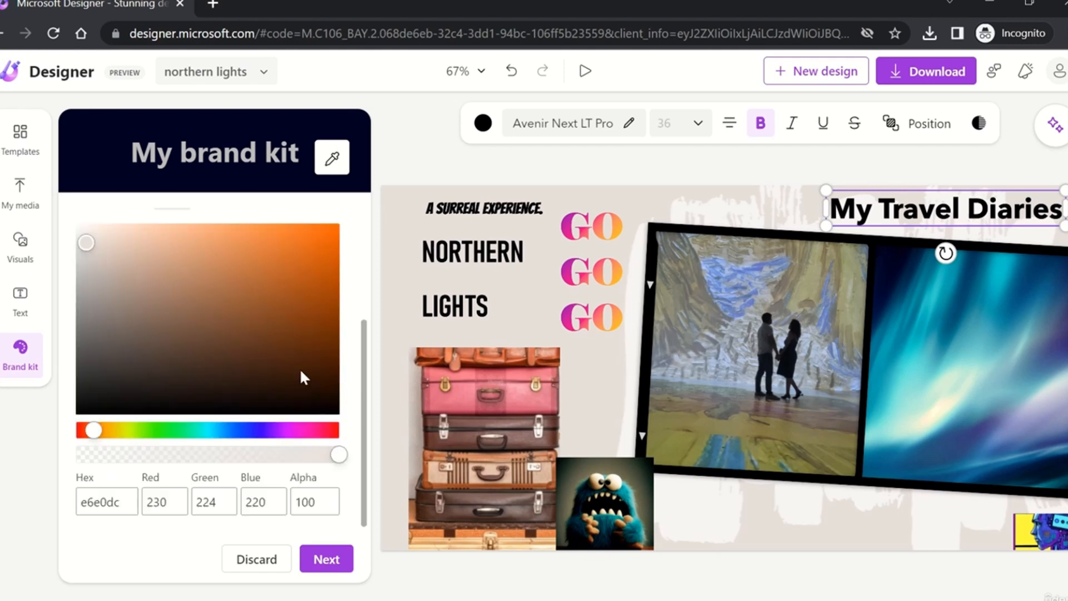
click(343, 567)
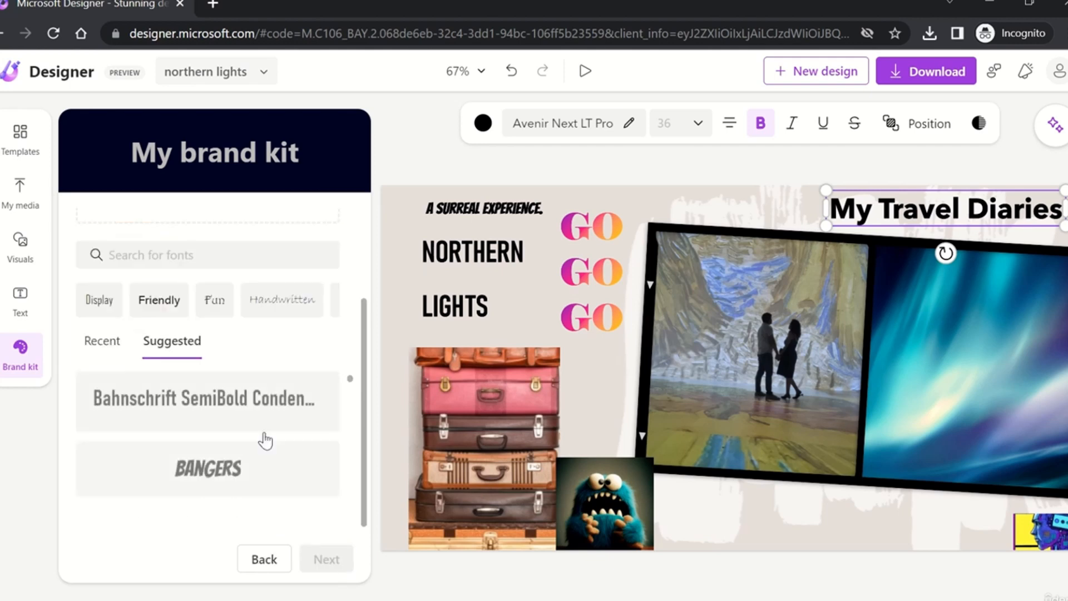
Choose Bangers as the brand kit's heading font and proceed to the subheading font.
scroll(209, 259, up, 2)
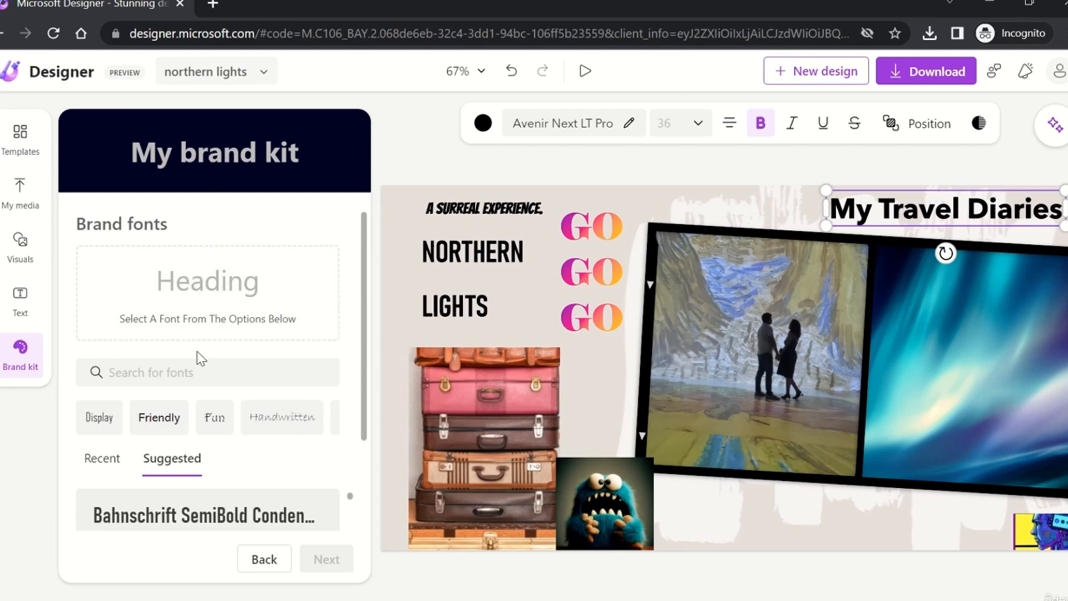
scroll(197, 351, down, 3)
click(231, 472)
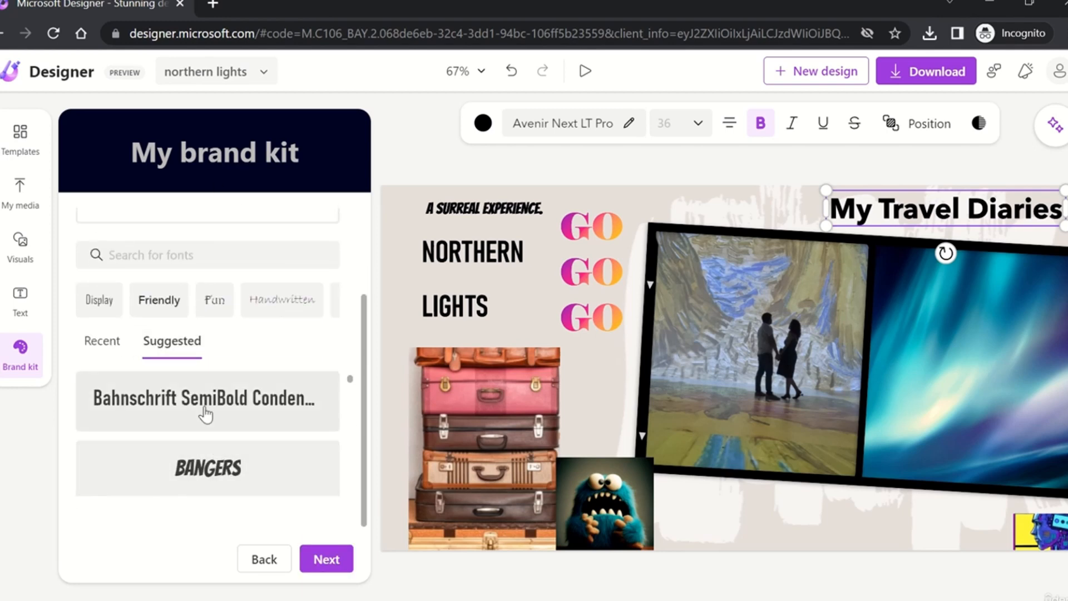
click(324, 559)
Choose Bahnschrift SemiBold Condensed as the subheading font and proceed to the body text font.
scroll(244, 346, up, 2)
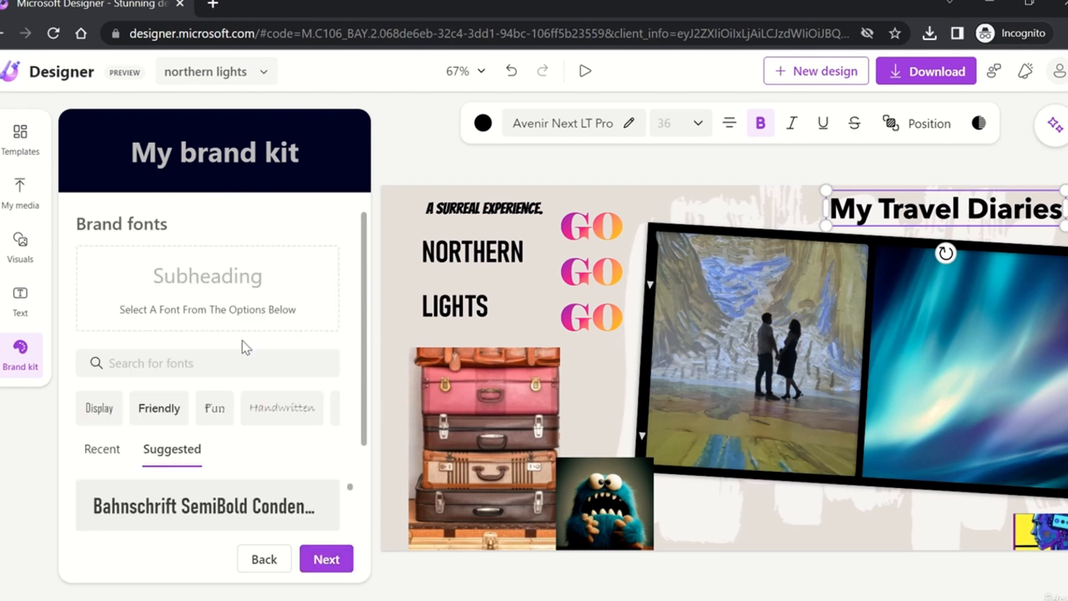
scroll(242, 339, down, 1)
scroll(242, 339, up, 1)
scroll(241, 508, down, 2)
click(328, 563)
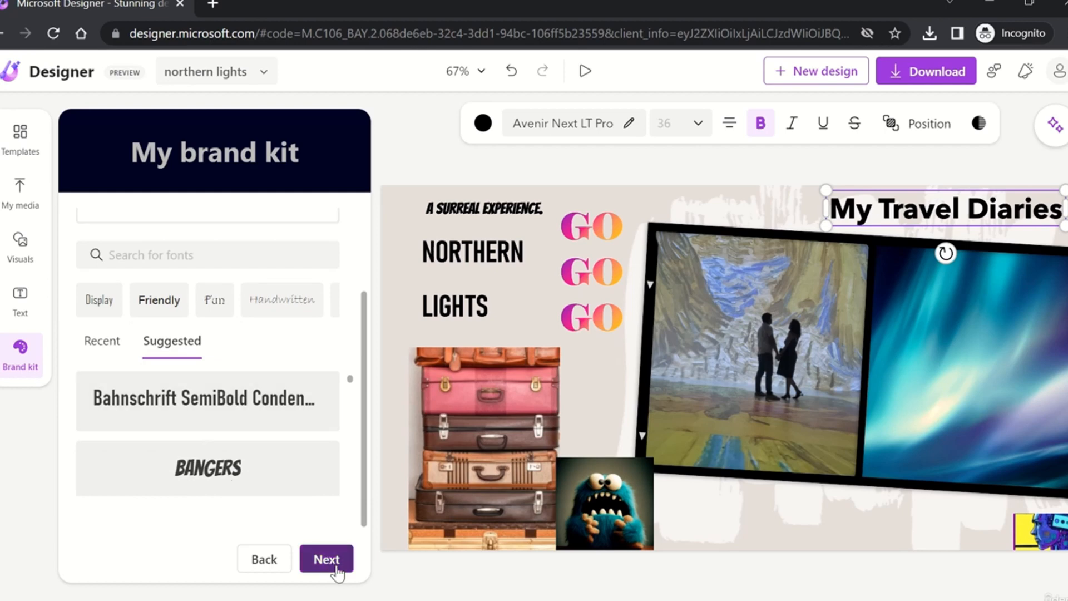
Choose Abadi as the body text font and preview the brand kit.
scroll(211, 356, up, 2)
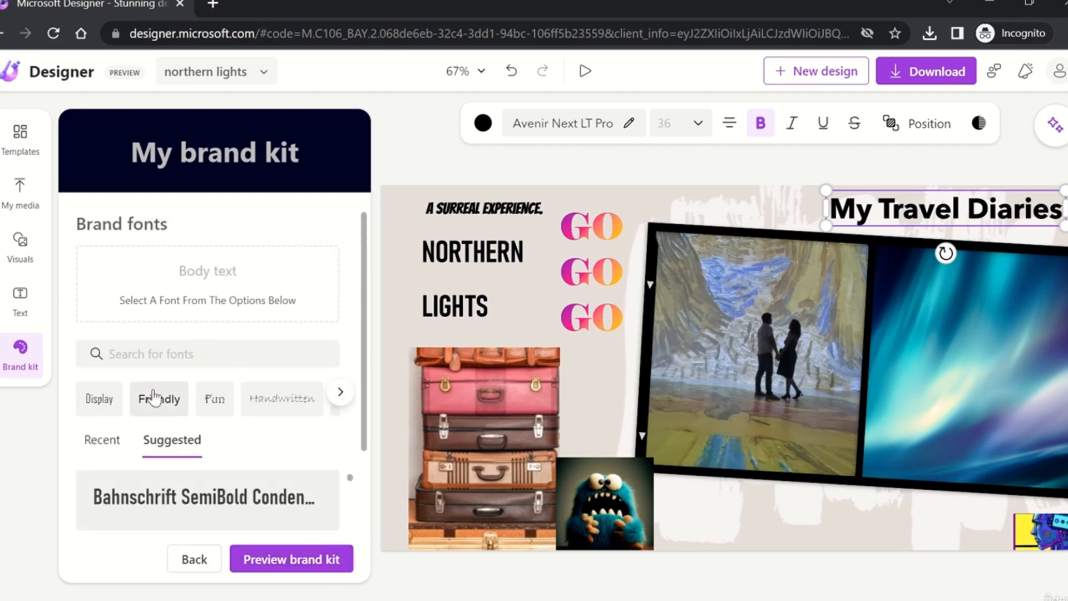
scroll(176, 514, down, 1)
click(176, 515)
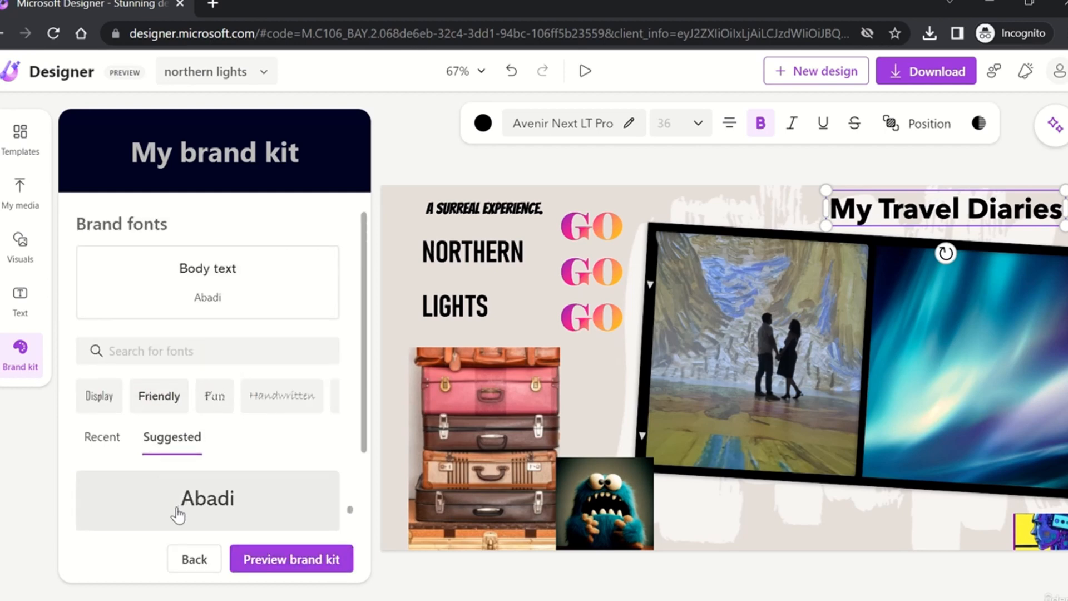
click(292, 559)
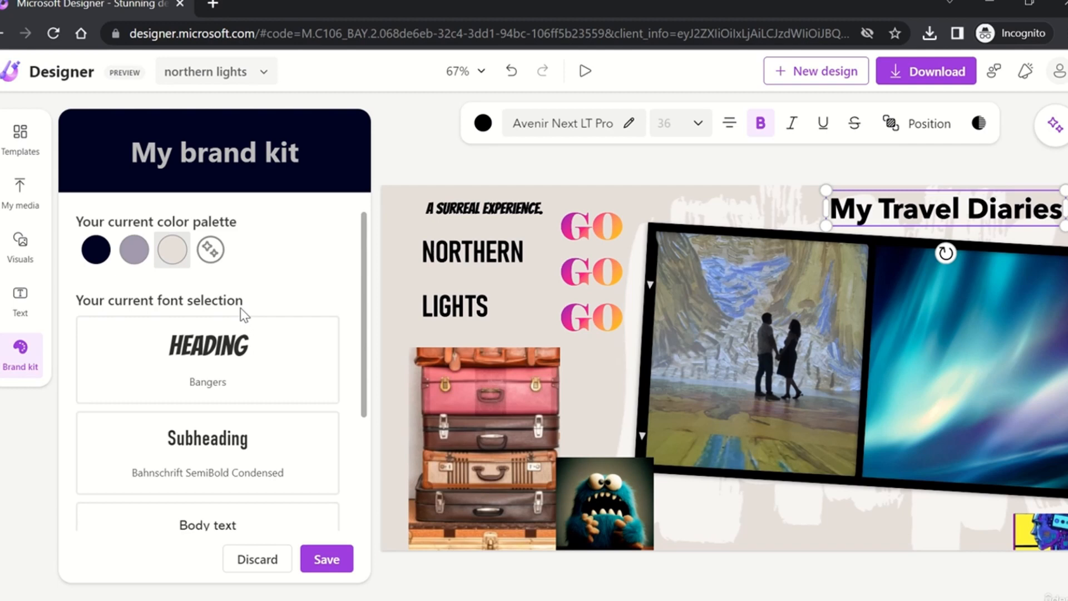
Review the brand kit's colours and fonts, rename it as "My kit", and save it.
scroll(241, 308, down, 3)
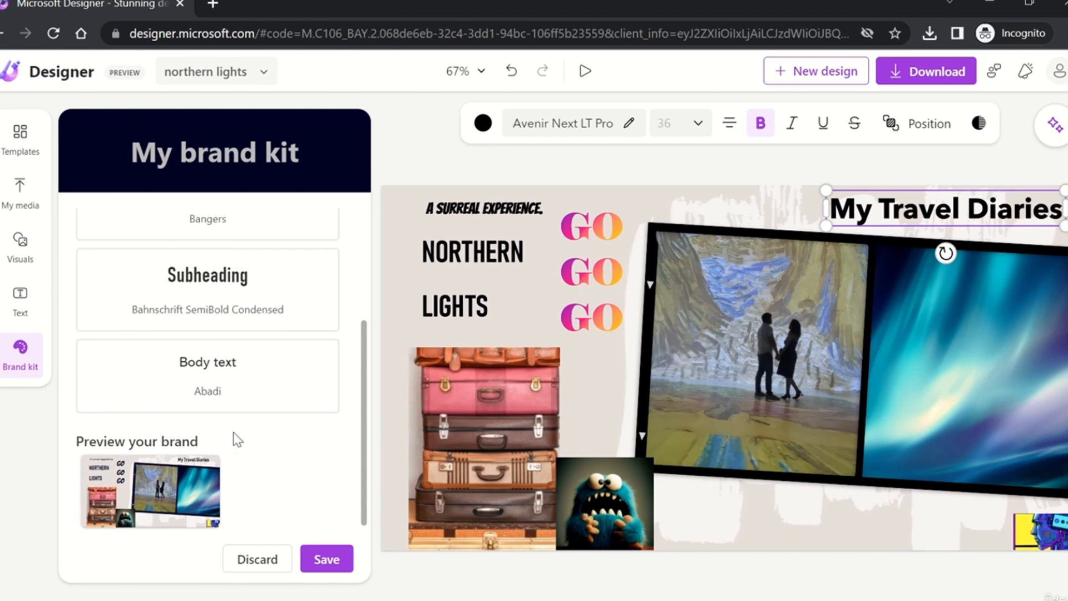
scroll(233, 438, up, 3)
click(236, 159)
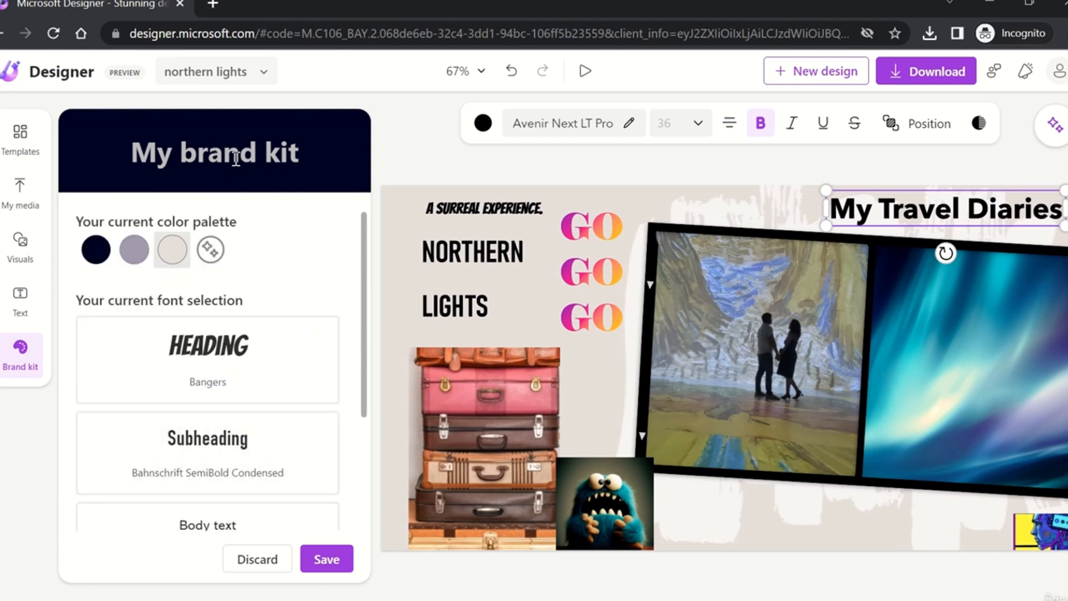
key(ctrl+a)
text(d)
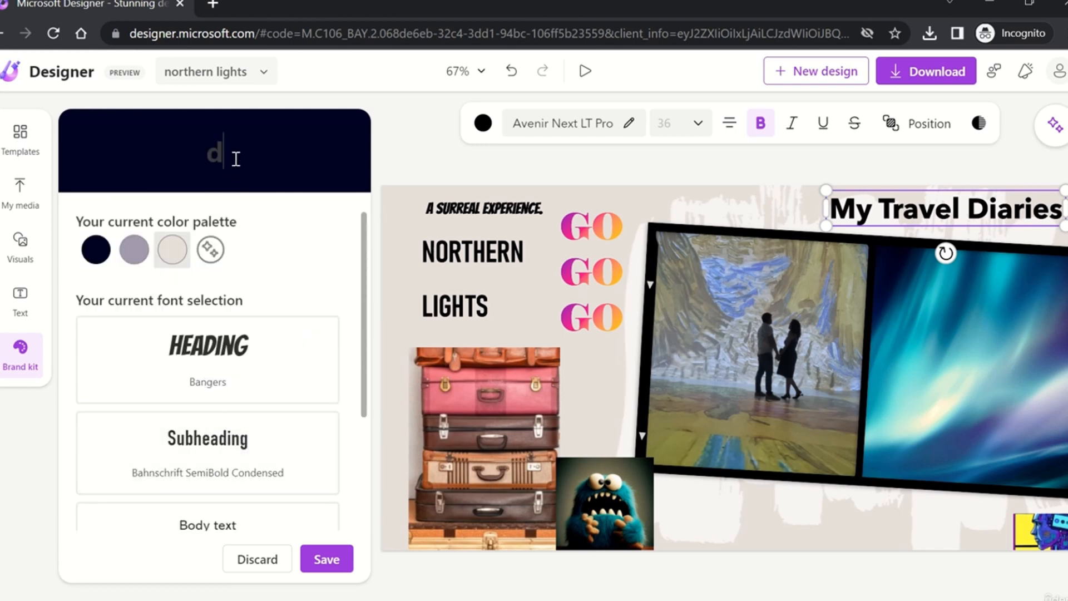
key(BackSpace)
text(My kit)
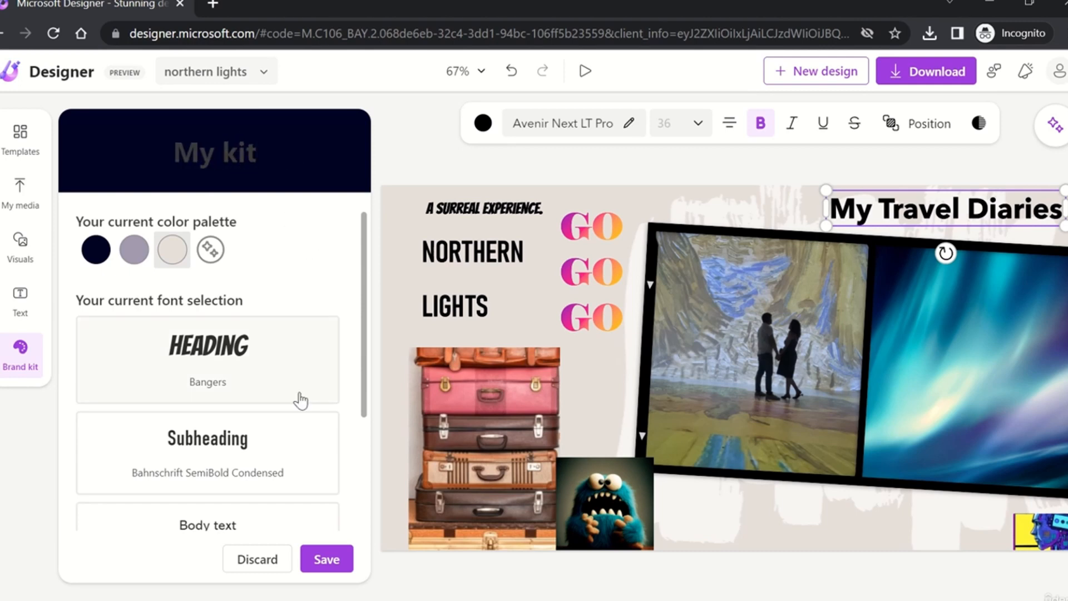
scroll(294, 431, down, 3)
click(327, 561)
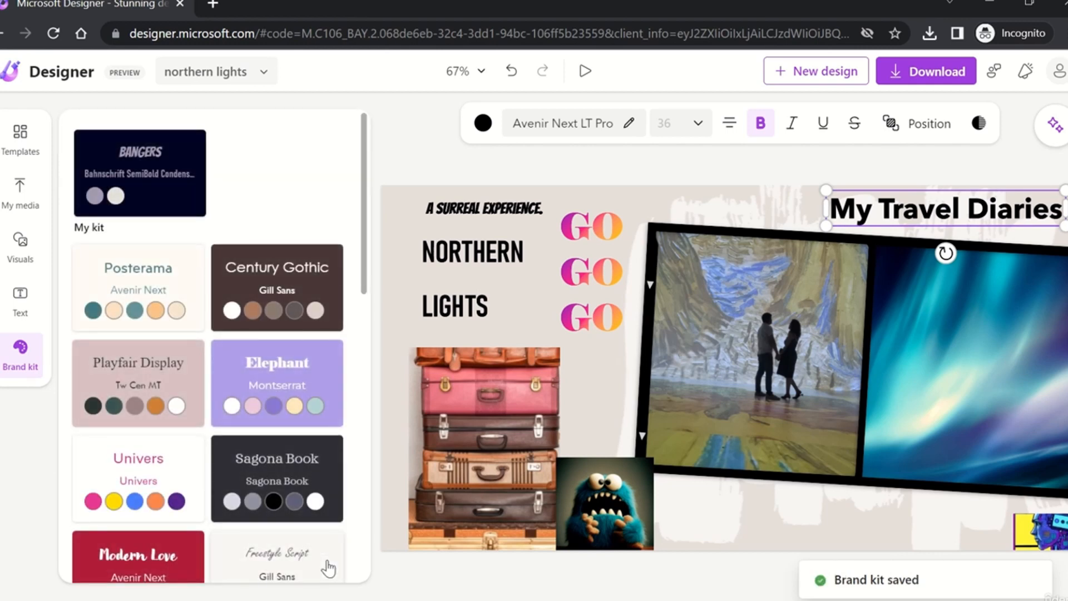
mouse_move(205, 142)
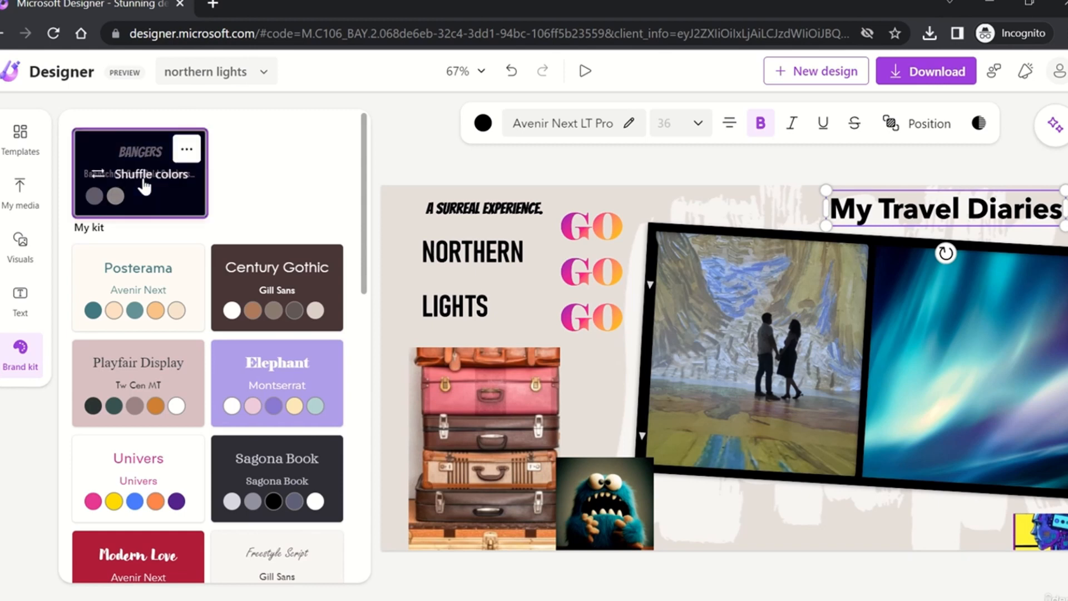
Apply the "My kit" brand kit to the design and undo the last colour shuffle.
click(144, 187)
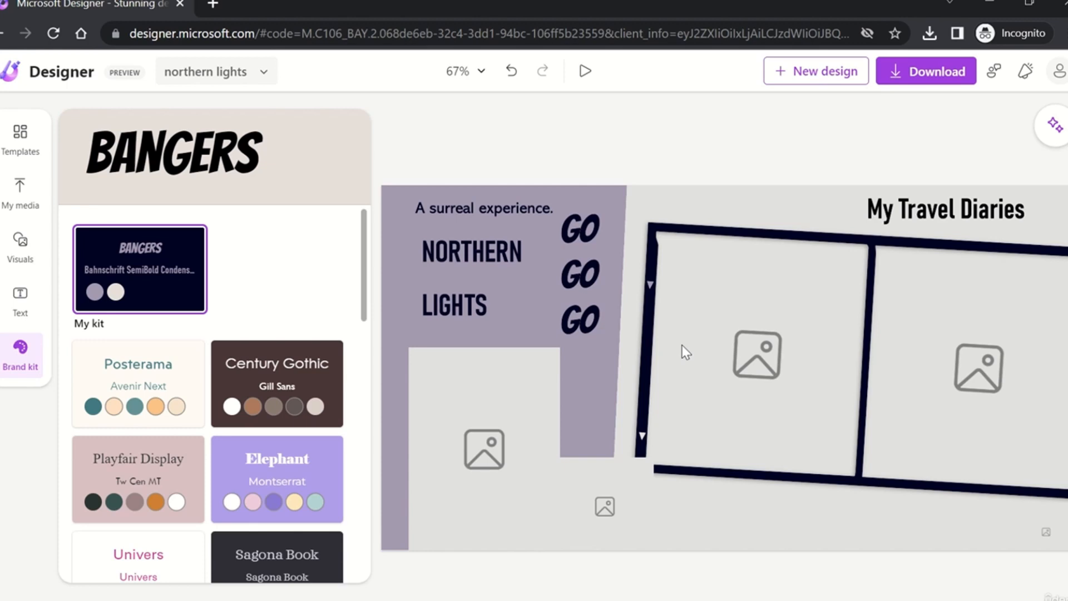
click(511, 71)
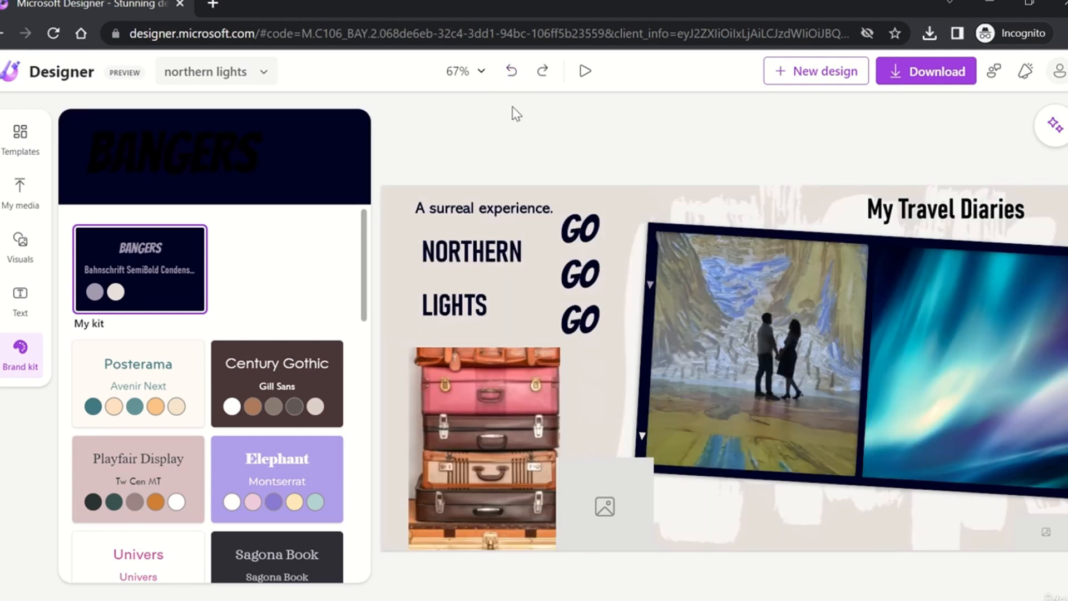
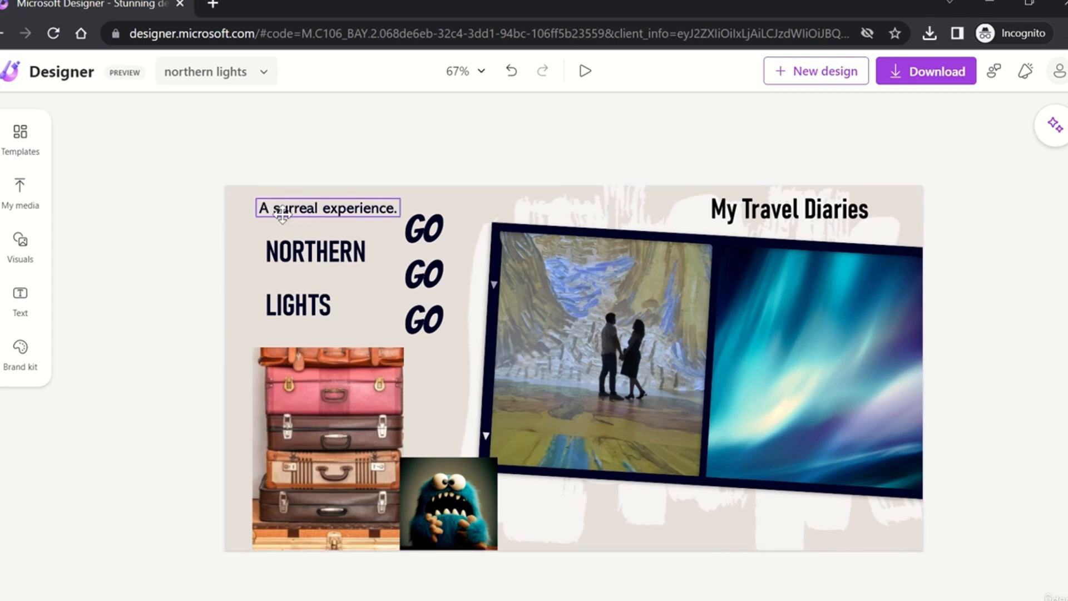
Shrink the "A surreal experience." tagline to font size 18 and tilt it slightly counter-clockwise.
click(326, 210)
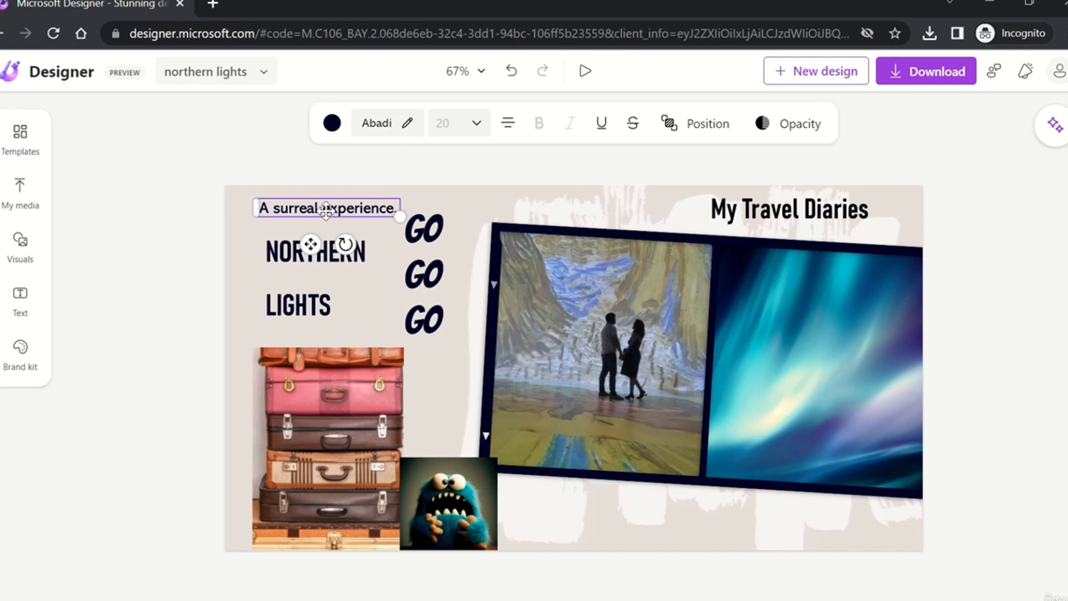
mouse_move(400, 216)
mouse_down()
mouse_move(414, 222)
mouse_move(386, 218)
mouse_up()
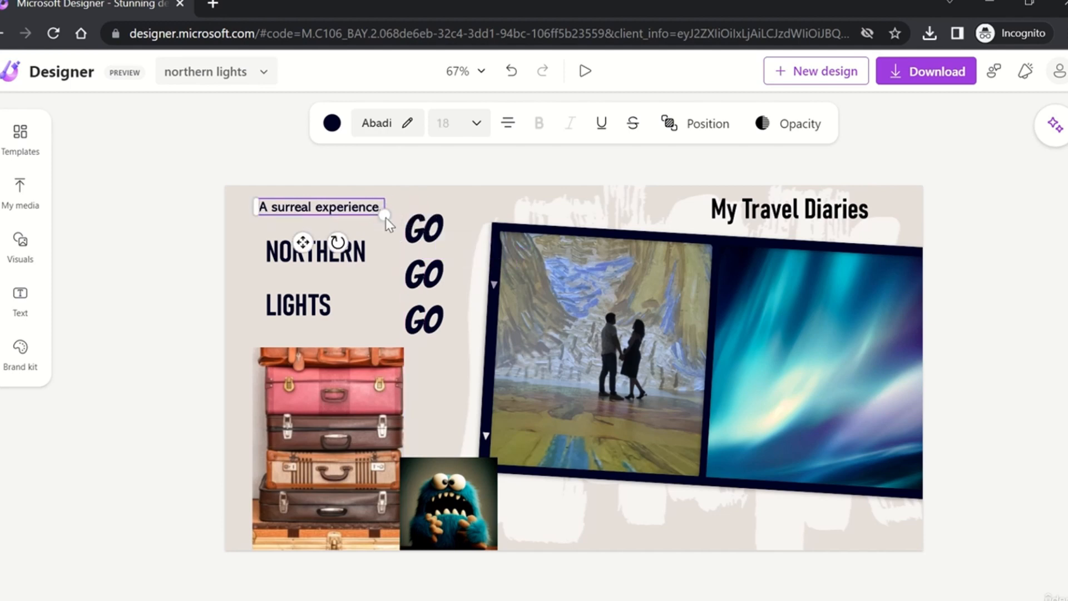
drag(300, 243, 331, 239)
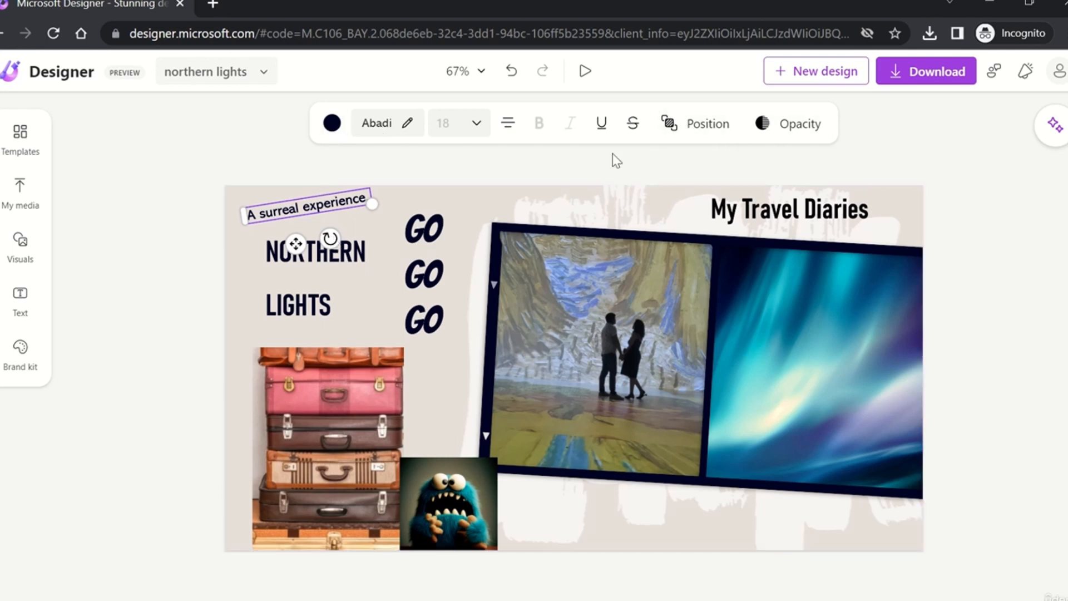
Colour the "A surreal experience." tagline bright blue and set its font to Baguet Script from the Fun category.
click(332, 123)
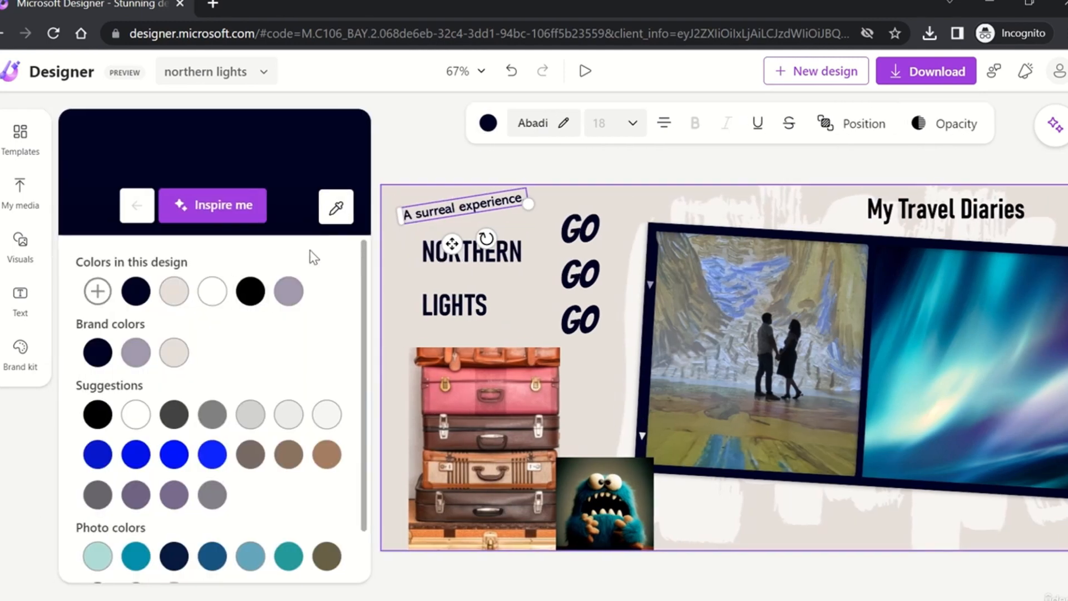
click(174, 455)
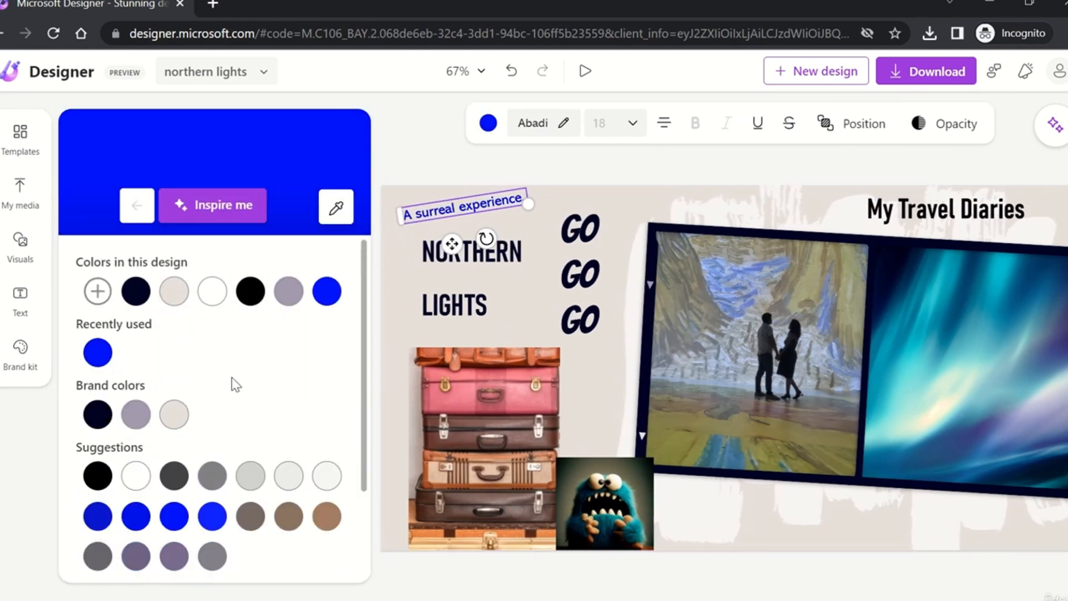
click(564, 124)
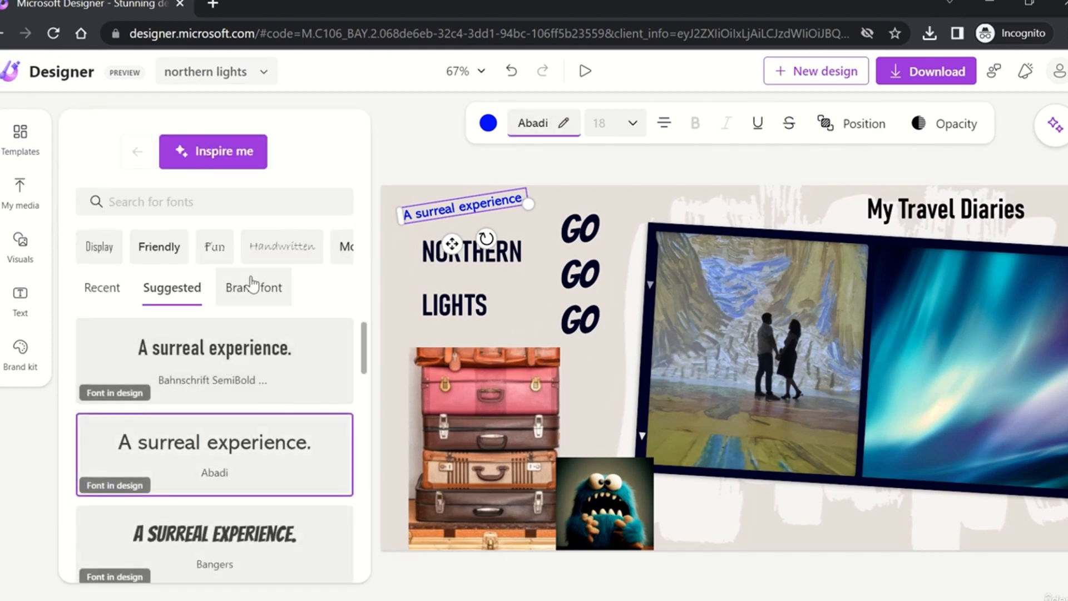
click(228, 244)
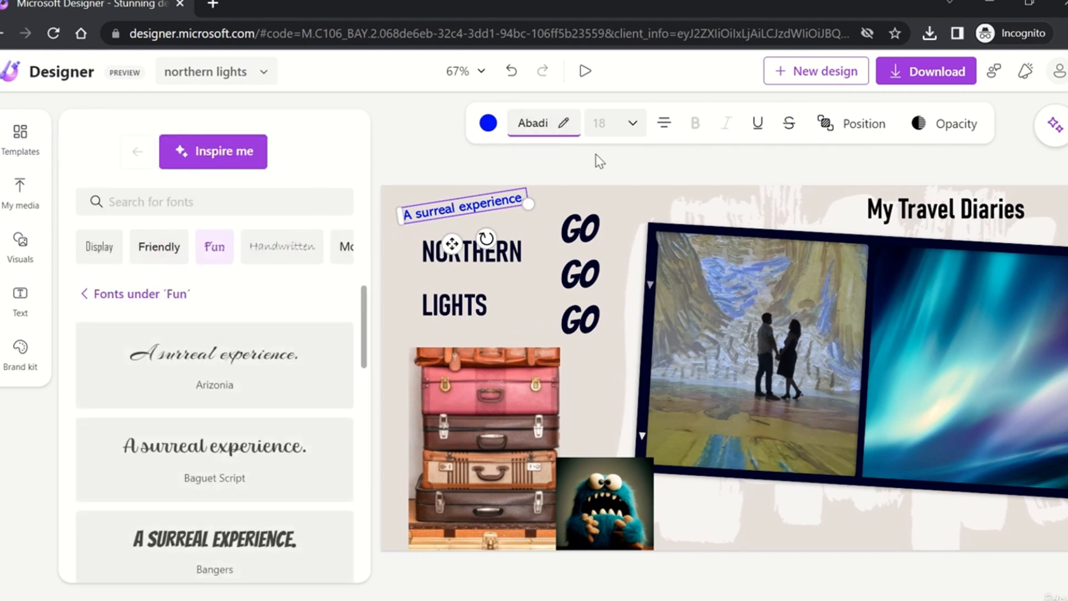
click(303, 364)
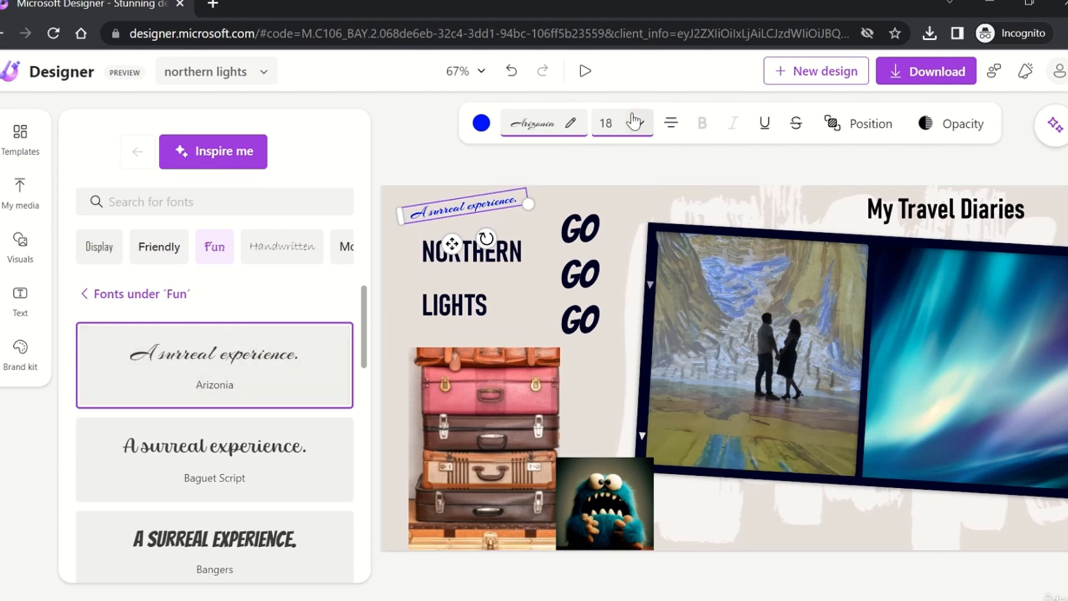
click(302, 455)
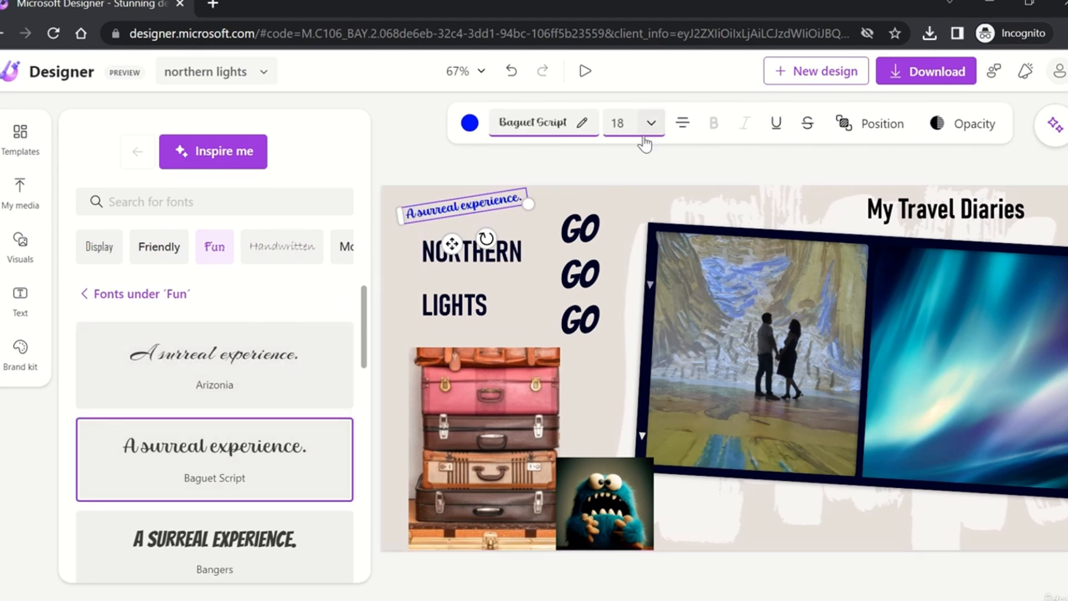
Set the tagline's font size to 29 and move the tagline and the "NORTHERN LIGHTS" text slightly apart.
click(649, 129)
mouse_move(555, 169)
mouse_down()
mouse_move(574, 169)
mouse_move(563, 170)
mouse_up()
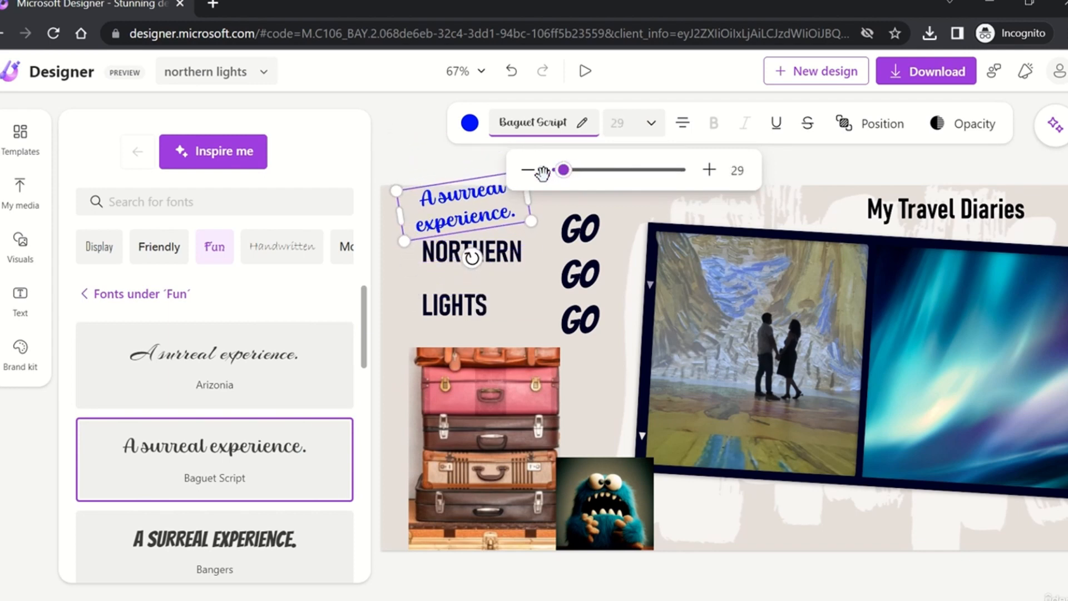
drag(450, 216, 454, 215)
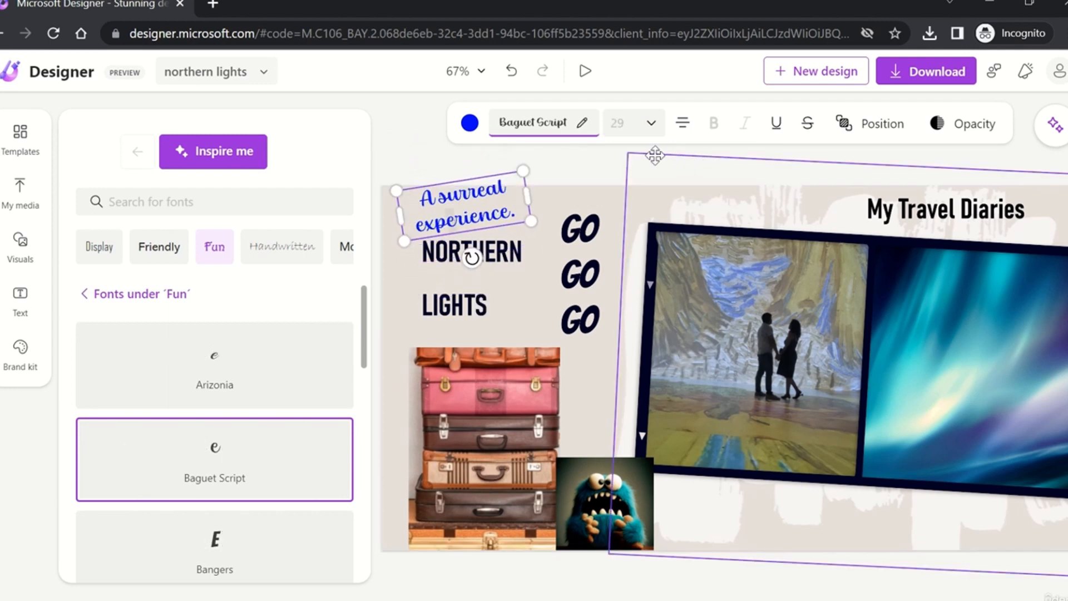
click(615, 167)
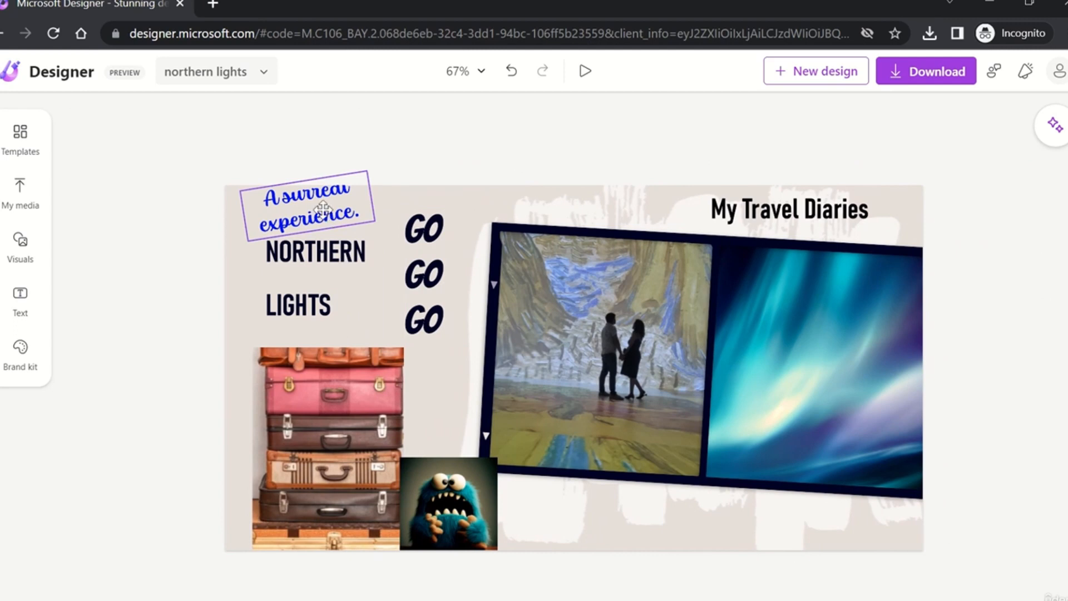
click(330, 216)
drag(314, 227, 337, 265)
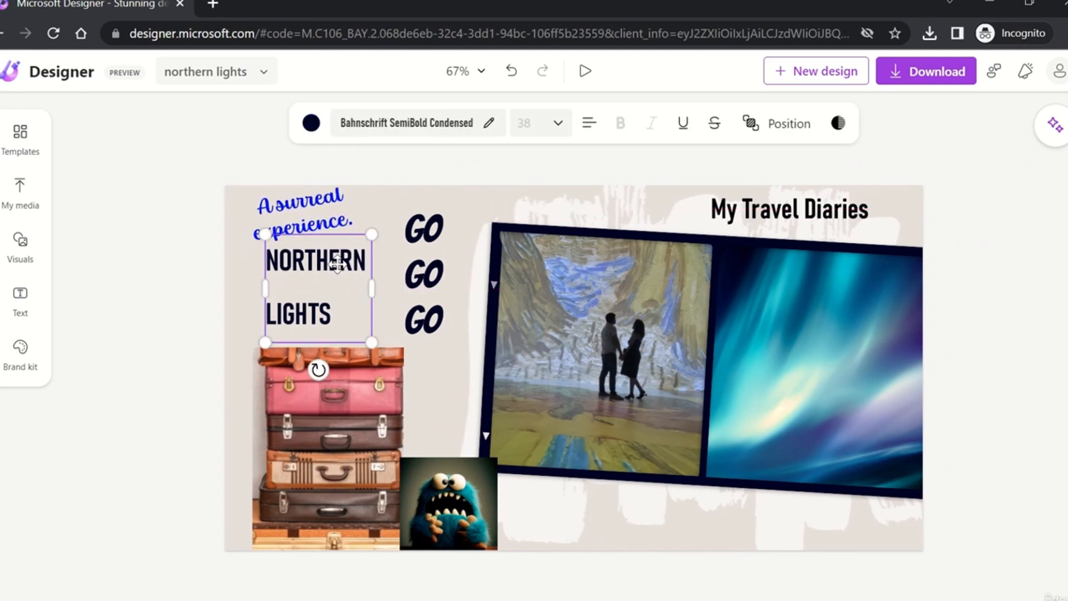
Cycle through the tagline's text alignments and leave it left aligned.
click(309, 212)
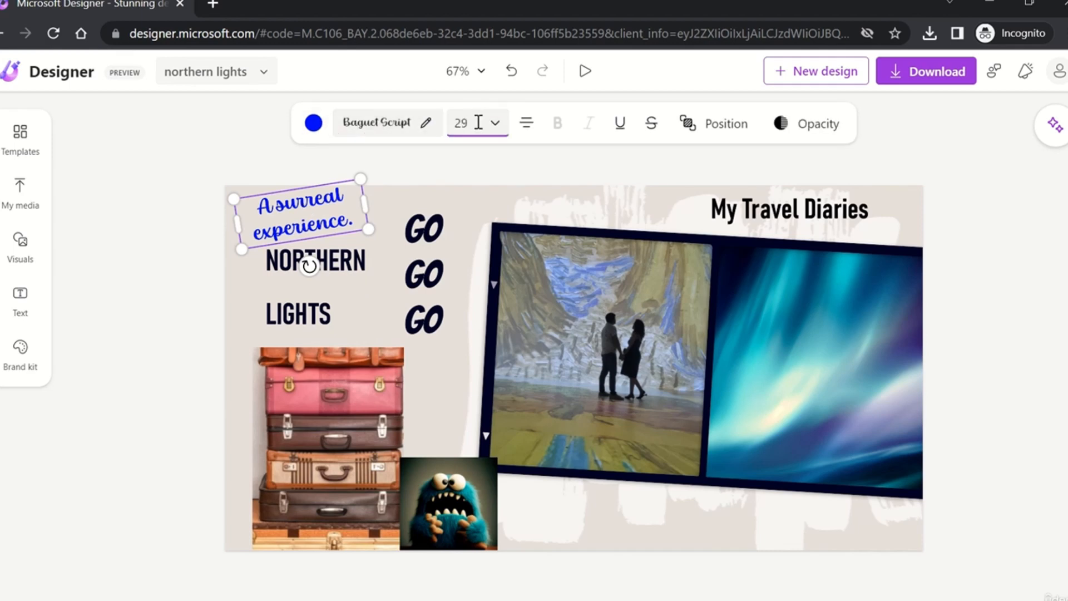
click(533, 133)
click(532, 134)
click(532, 133)
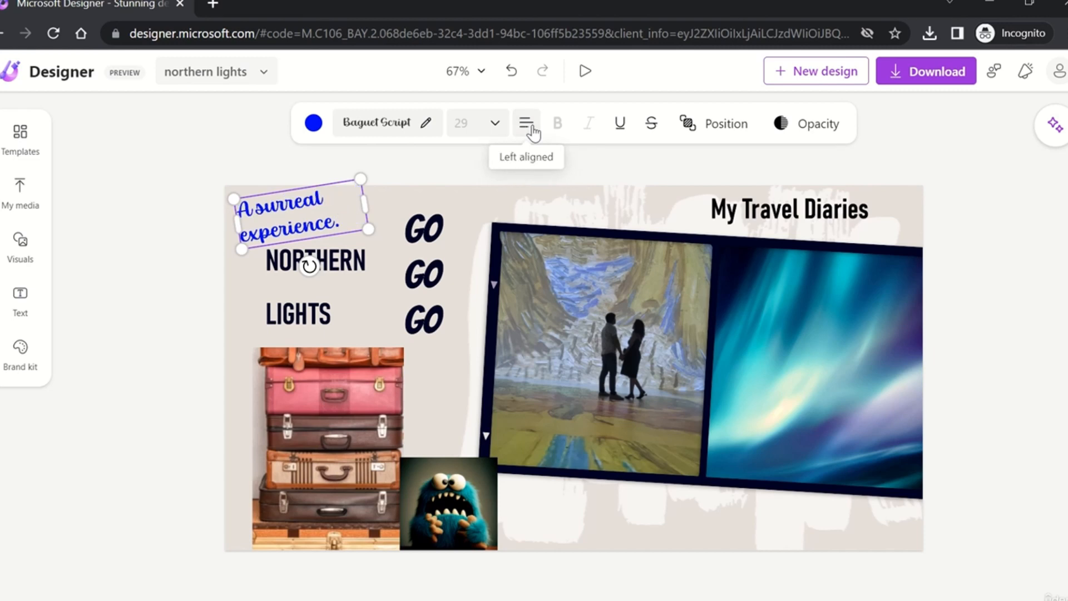
click(532, 132)
click(533, 132)
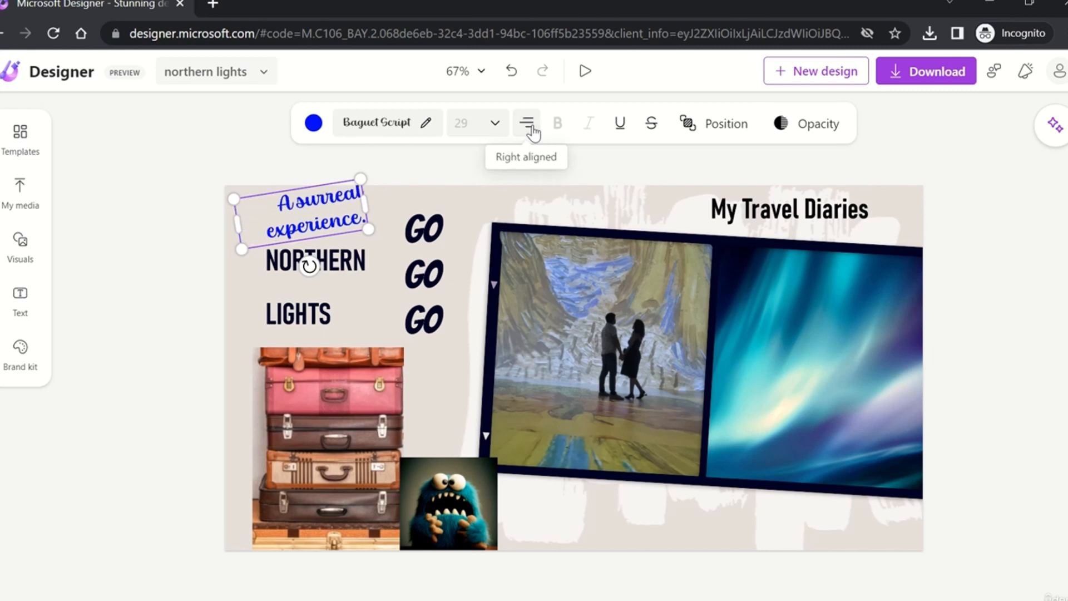
click(533, 132)
click(533, 133)
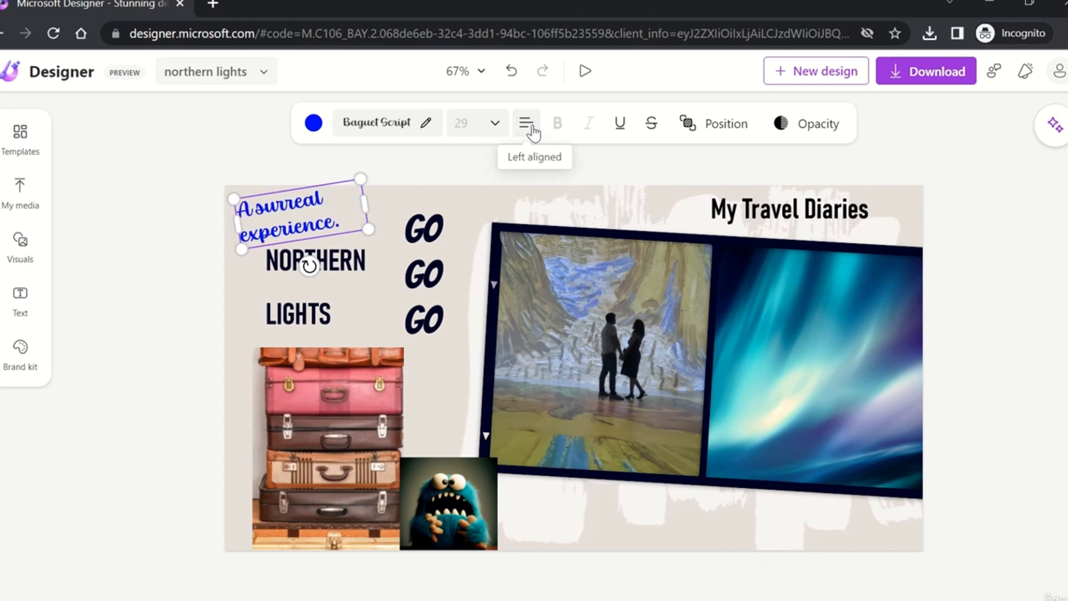
Check whether bold formatting is available for the tagline and the "NORTHERN LIGHTS" text.
double_click(320, 226)
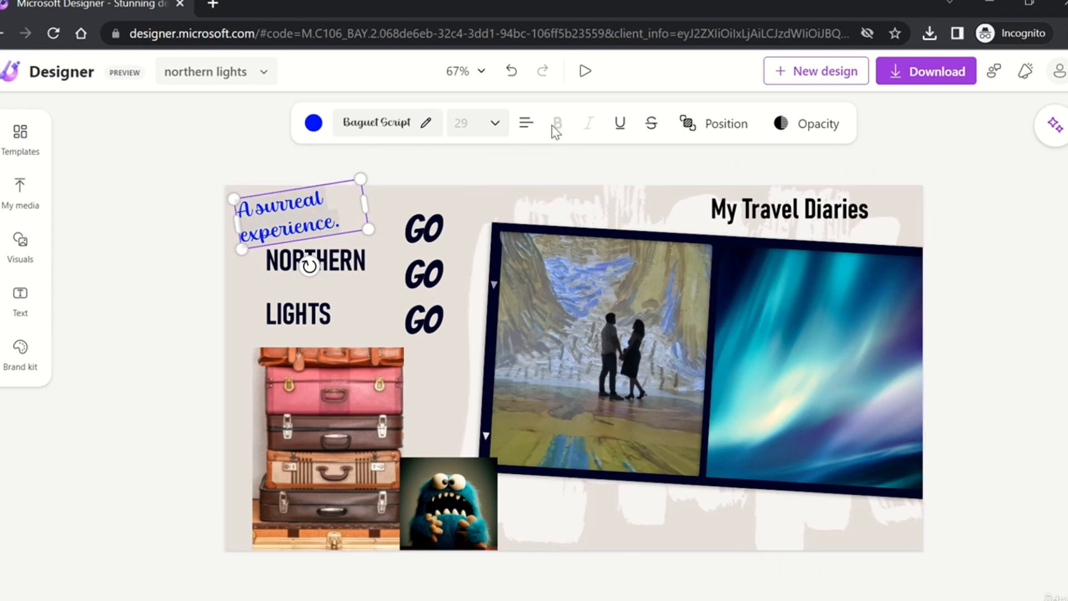
click(324, 281)
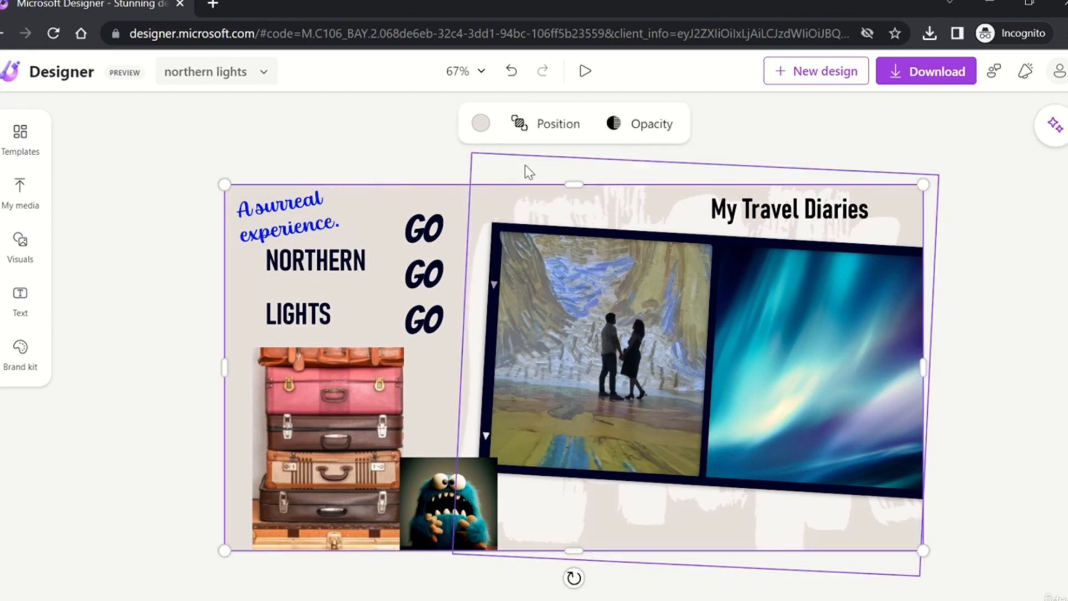
click(347, 262)
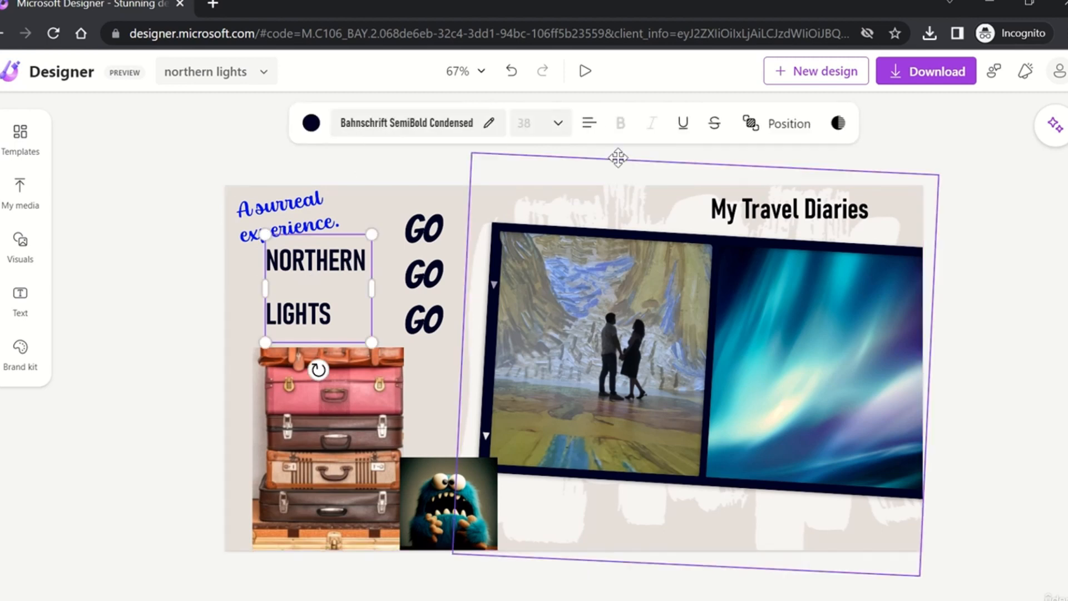
click(351, 260)
triple_click(349, 262)
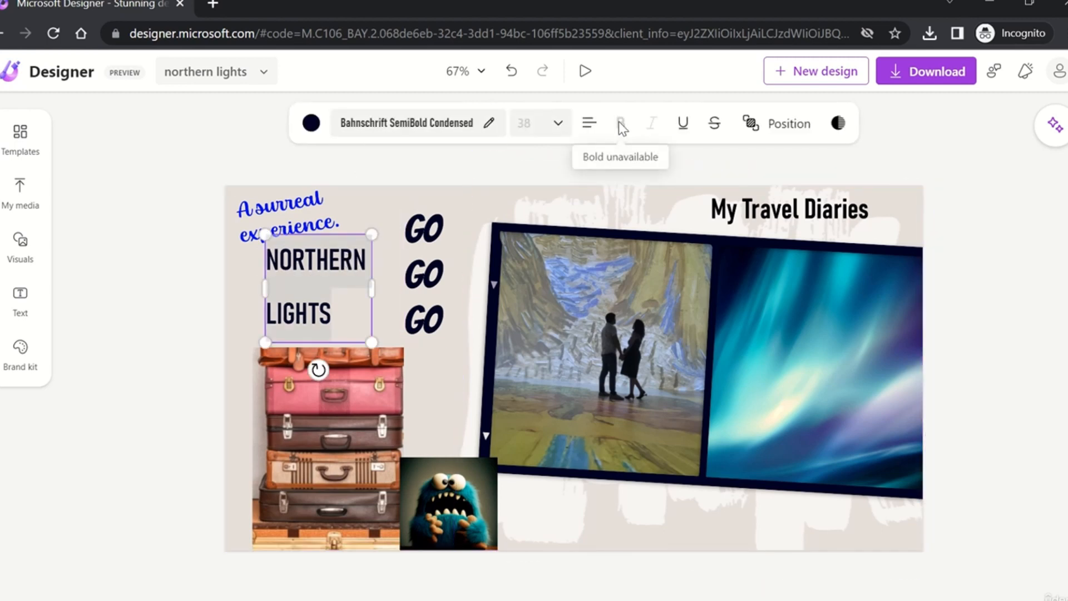
click(410, 170)
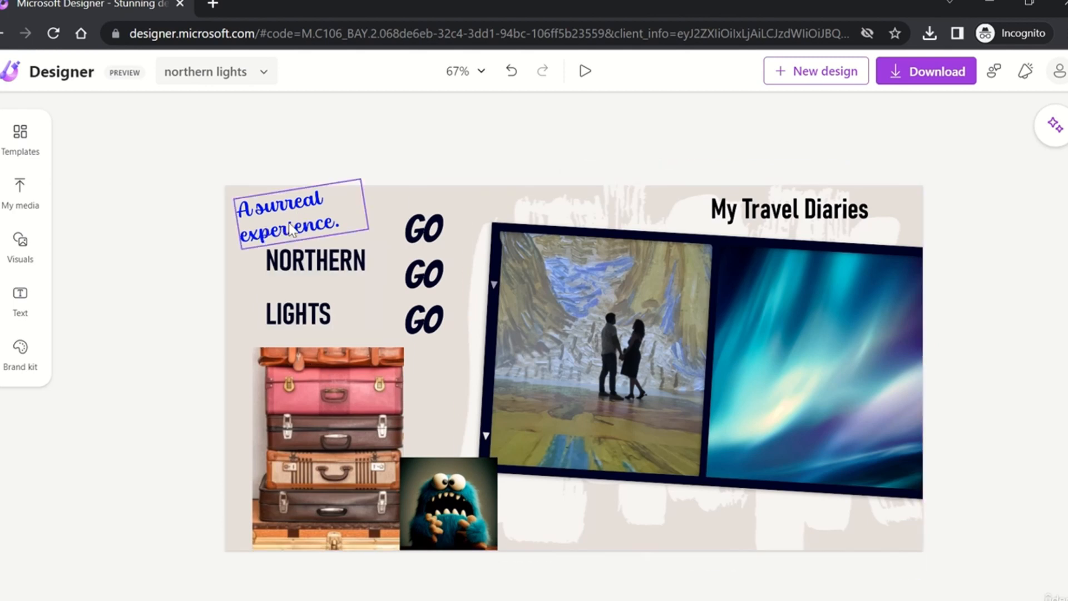
click(303, 228)
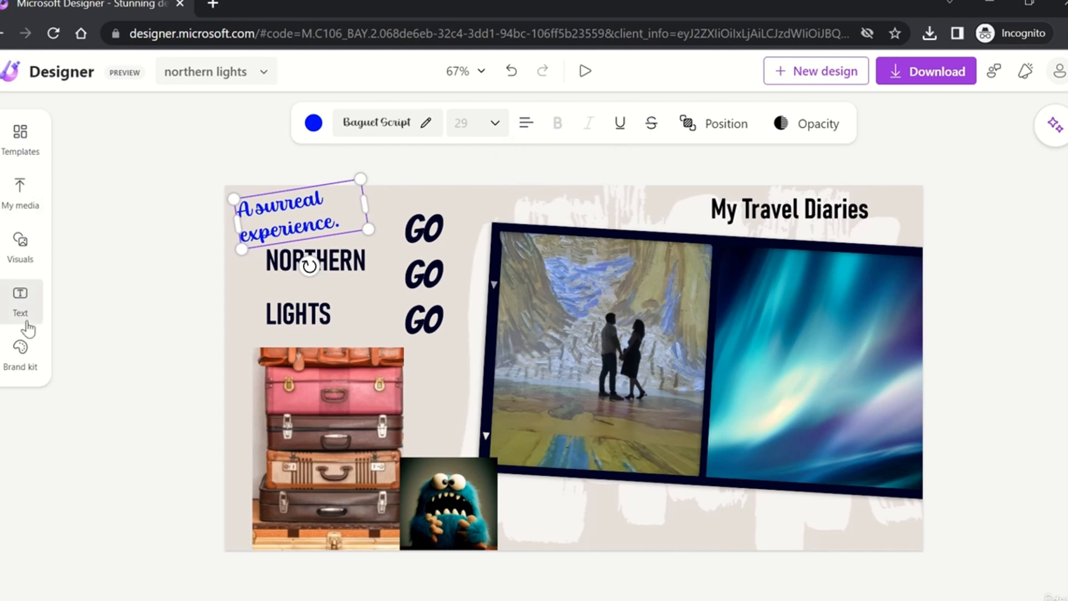
Add a body text box reading "Awesome !!" and place it below the couple photo, beside the blue monster picture.
click(21, 303)
click(171, 340)
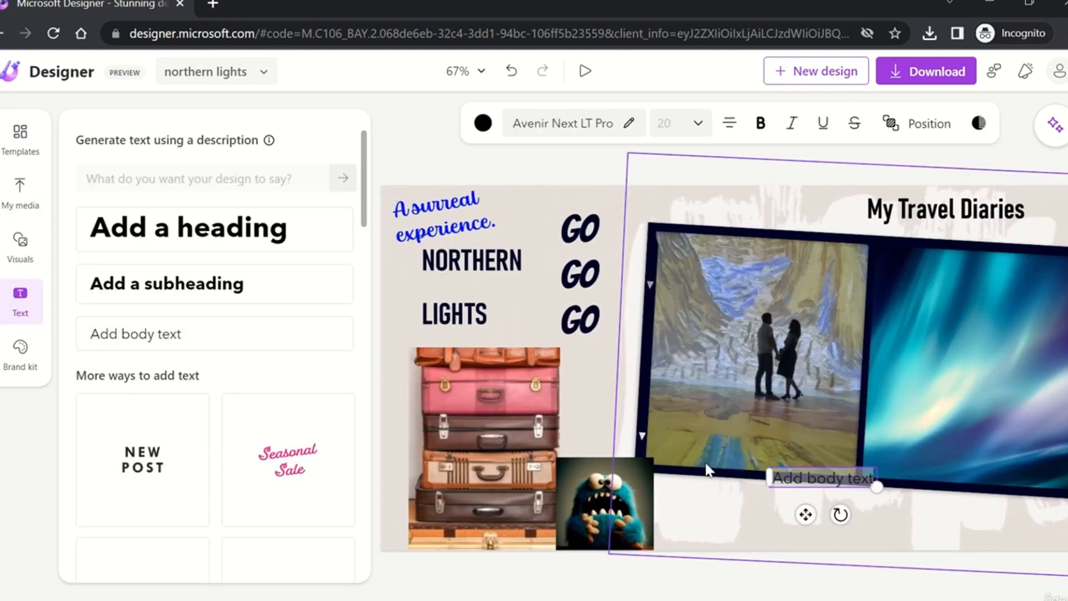
click(844, 478)
text(Aweso)
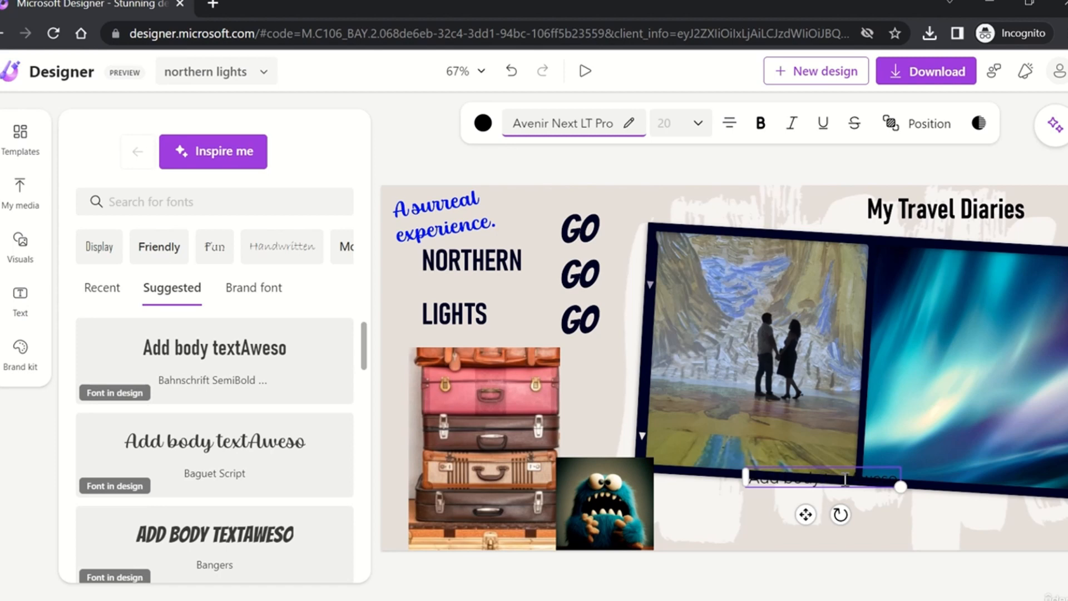
key(ctrl+a)
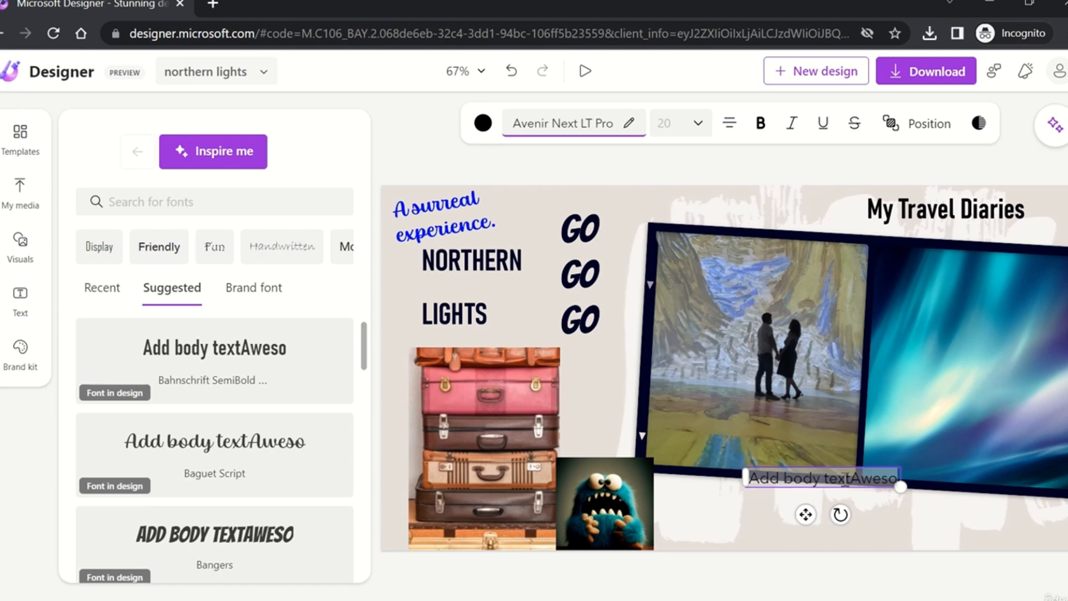
text(Awesome !!)
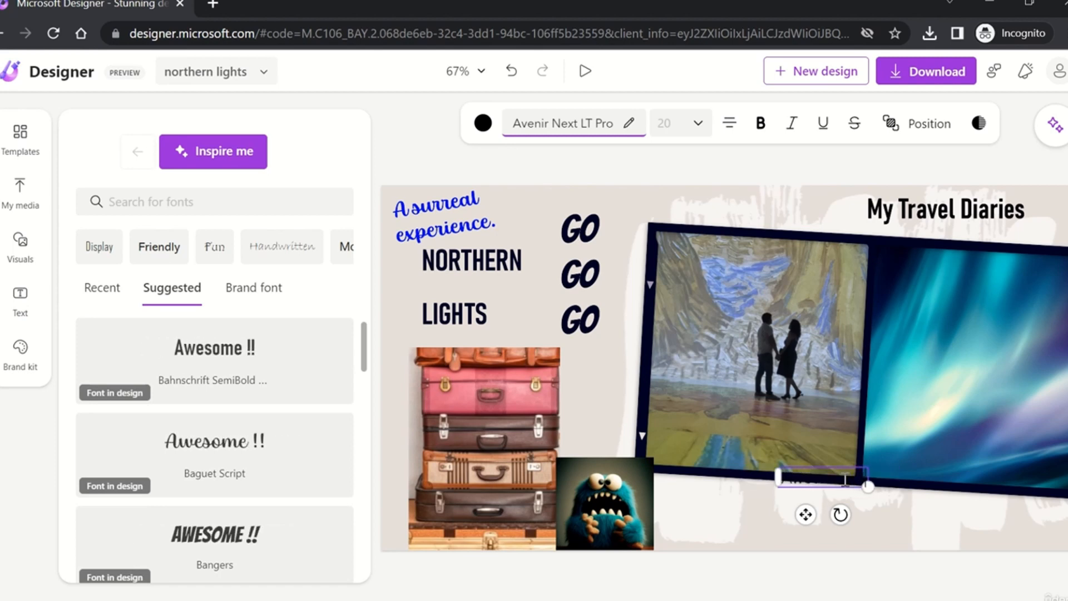
key(Escape)
drag(808, 479, 704, 520)
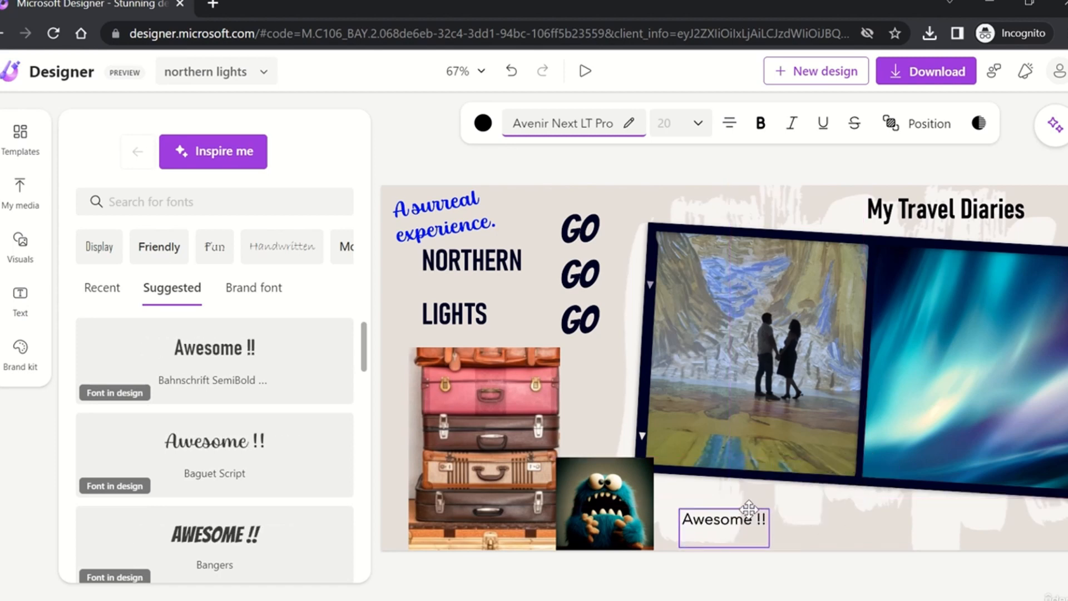
click(756, 520)
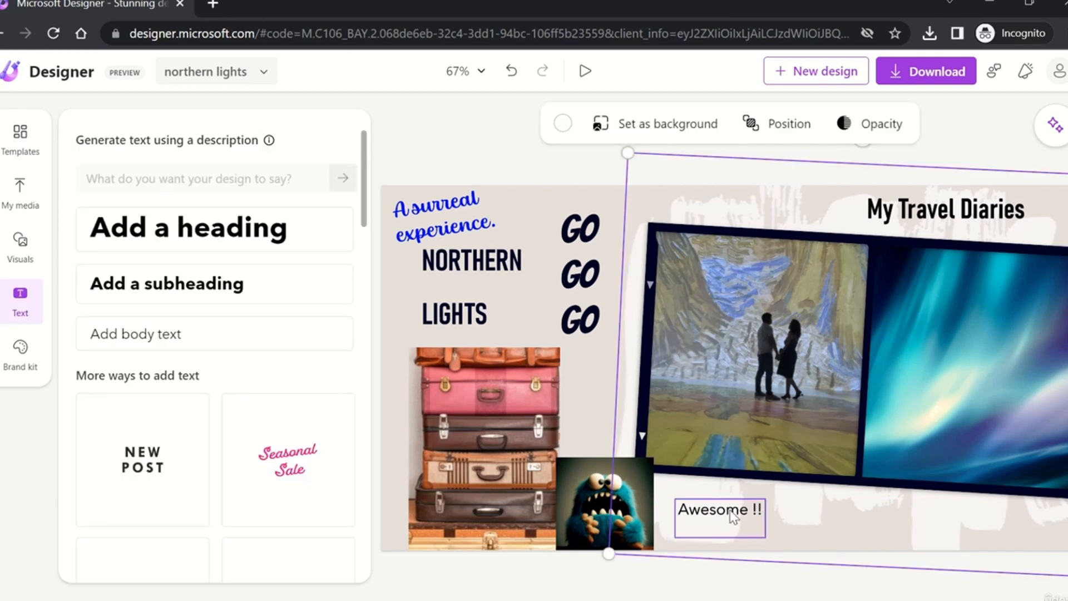
Compare the formatting options offered for the "Awesome !!" text with those for the tagline.
click(725, 503)
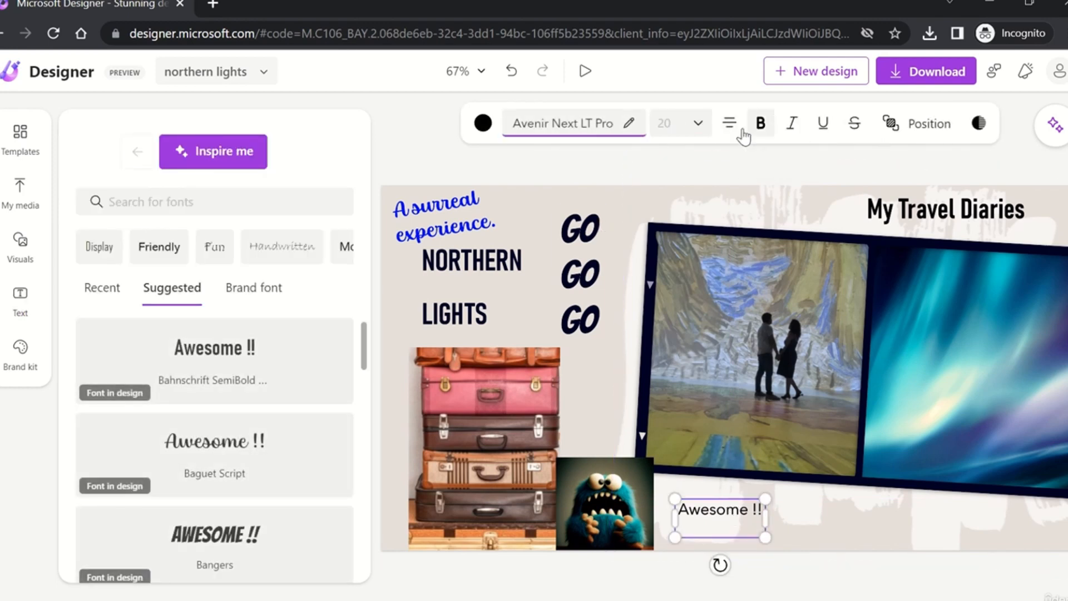
click(455, 224)
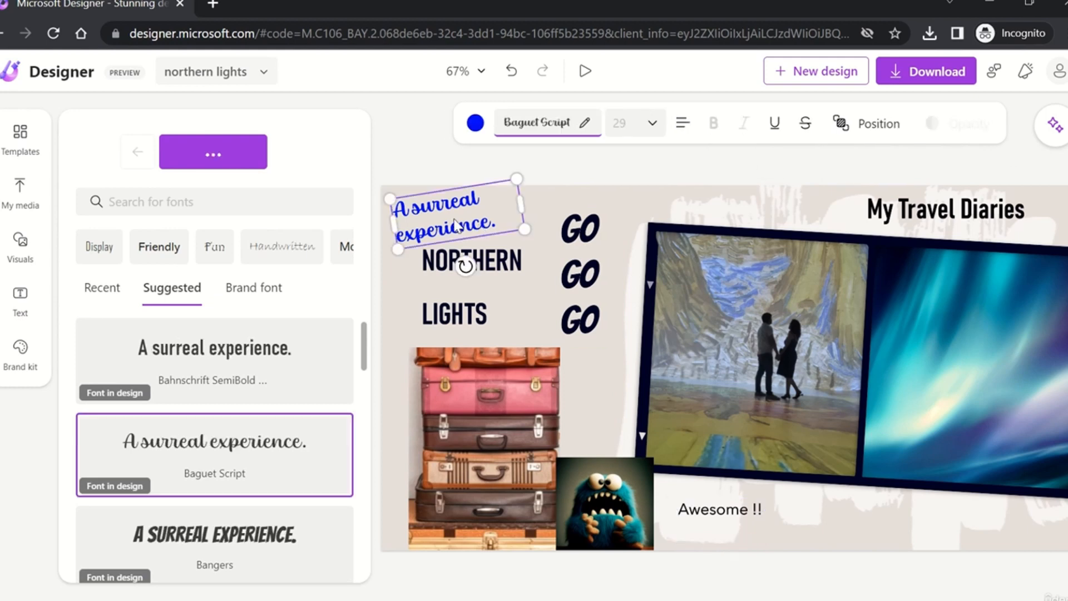
click(28, 309)
click(28, 309)
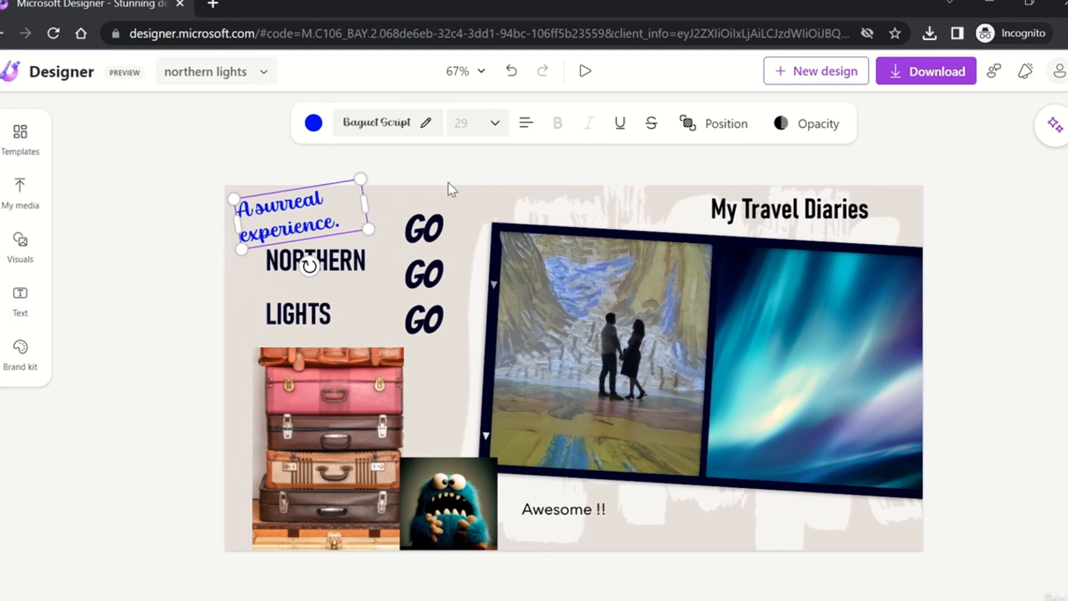
Try underline and strikethrough on the "A surreal experience." tagline, turning each one back off.
click(620, 125)
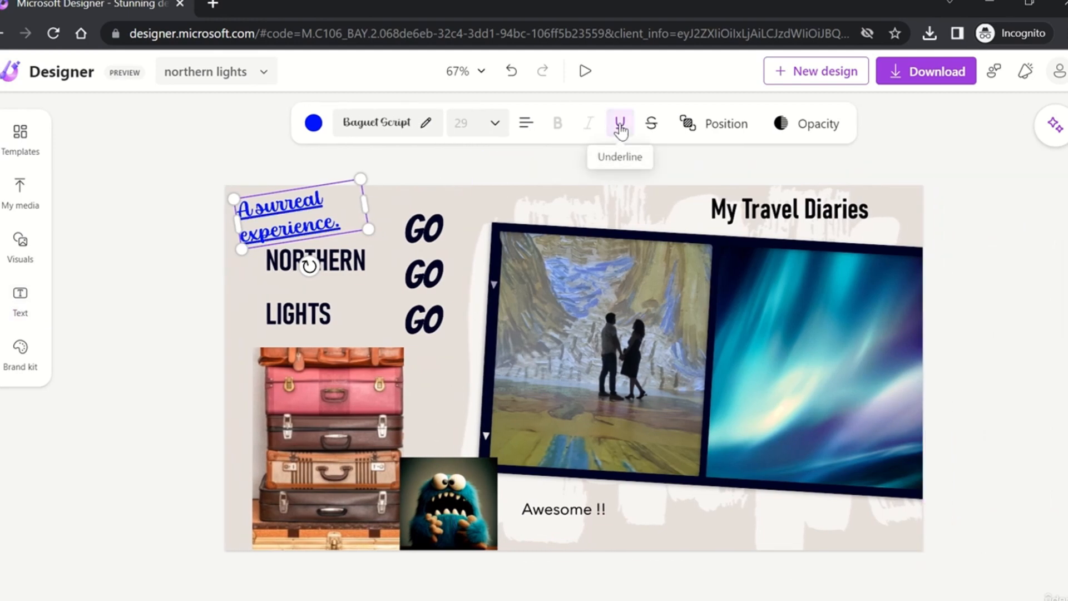
click(620, 124)
click(653, 126)
click(653, 126)
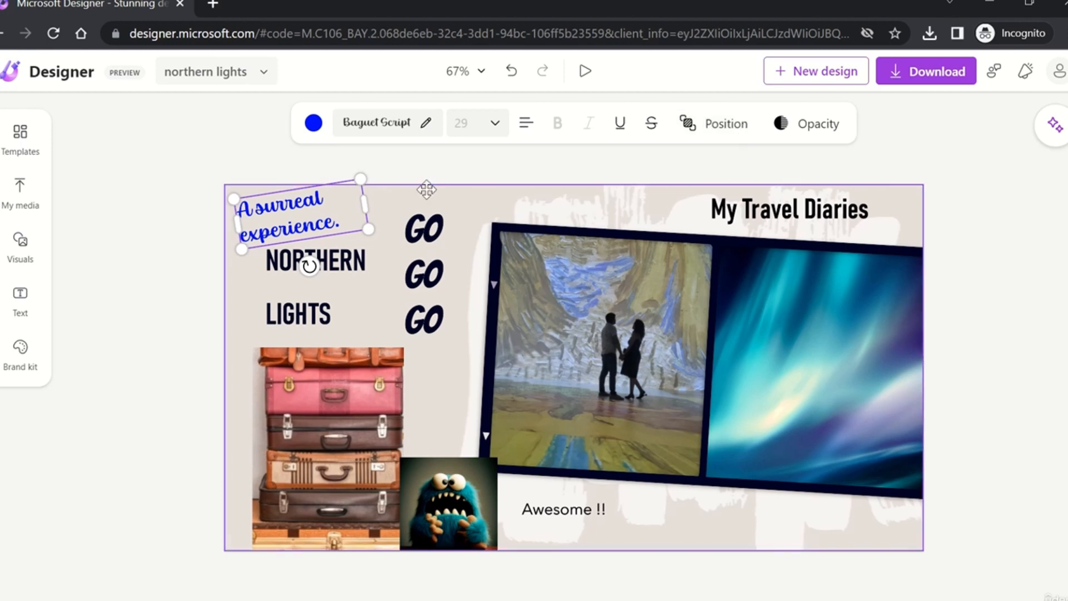
Move the tagline over the couple photo and try its layering by sending it to the back and bringing it to the front.
drag(306, 206, 613, 211)
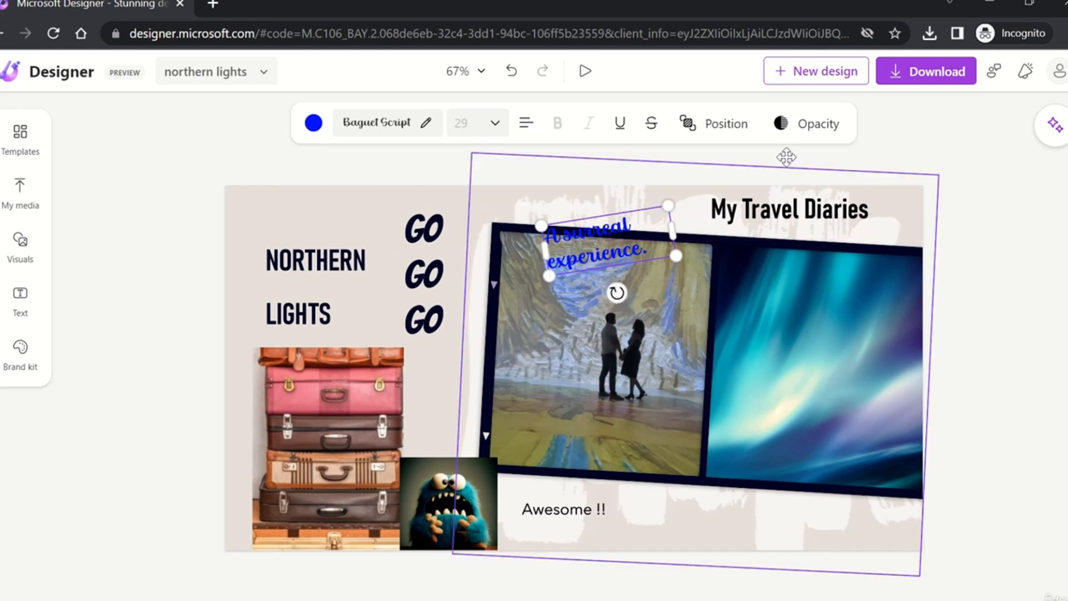
click(717, 128)
click(768, 189)
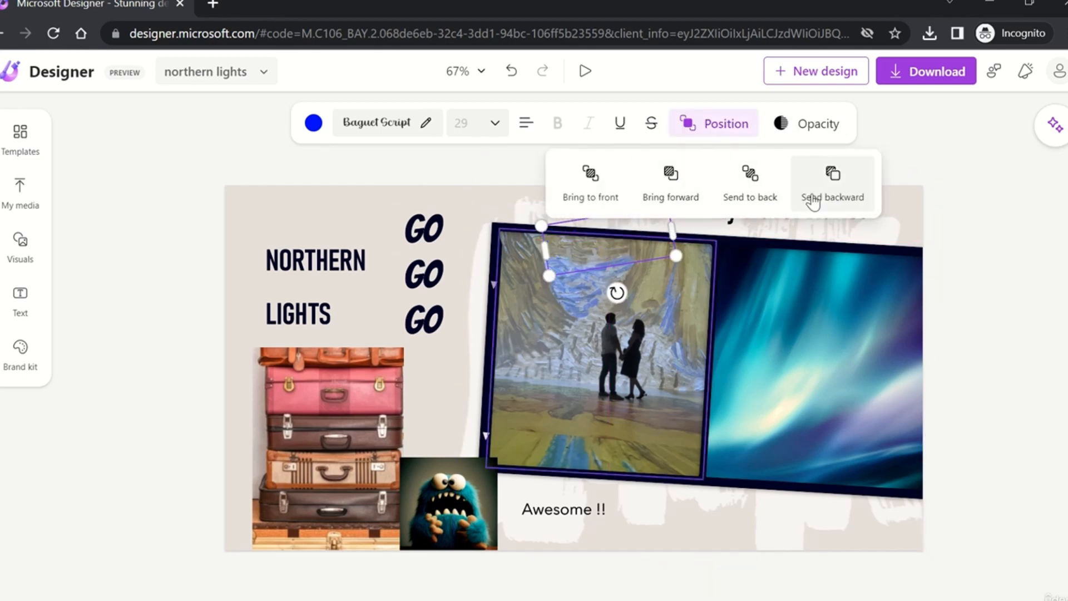
click(610, 198)
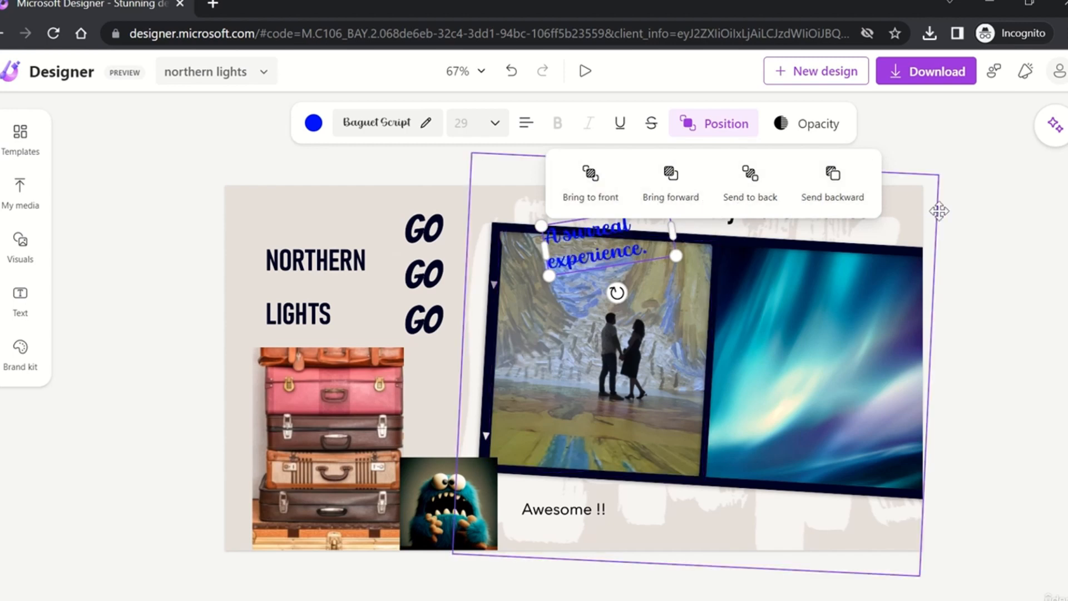
click(954, 199)
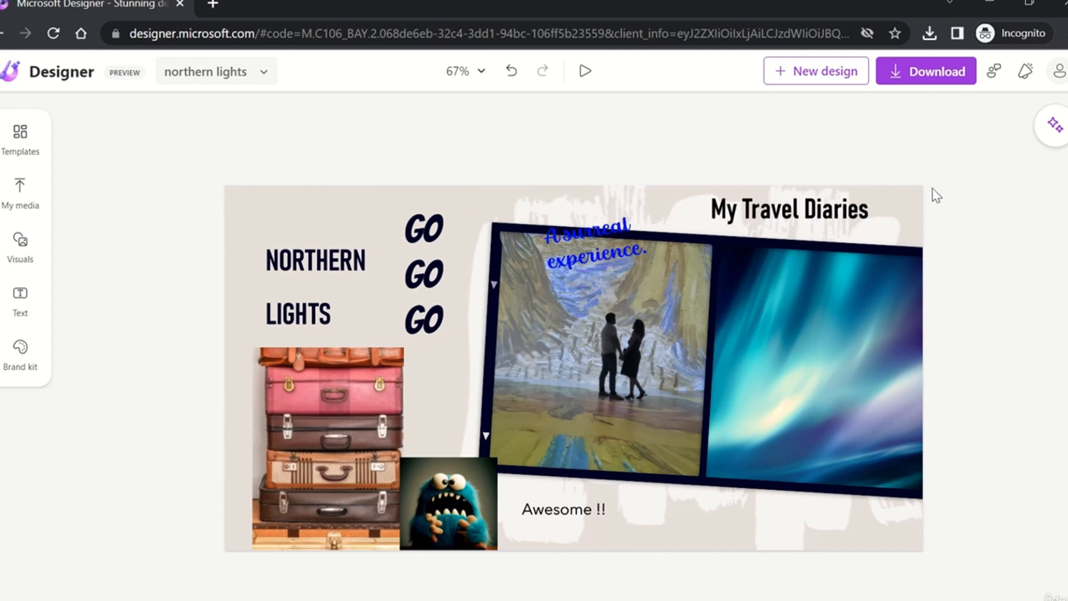
Reduce the tagline's opacity to 83% and place it back above the "NORTHERN" text.
click(591, 498)
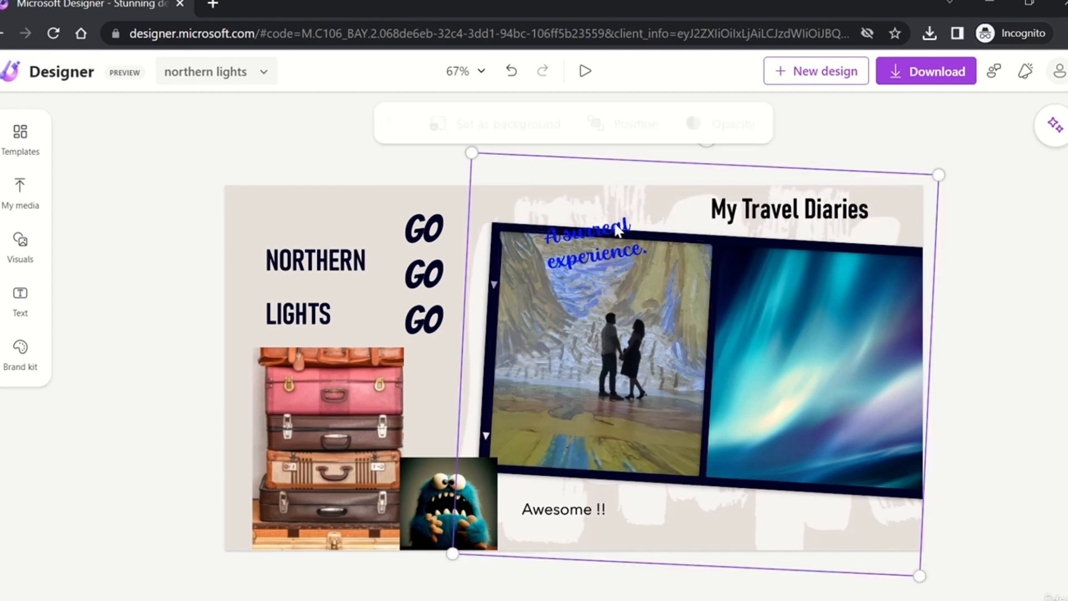
click(613, 221)
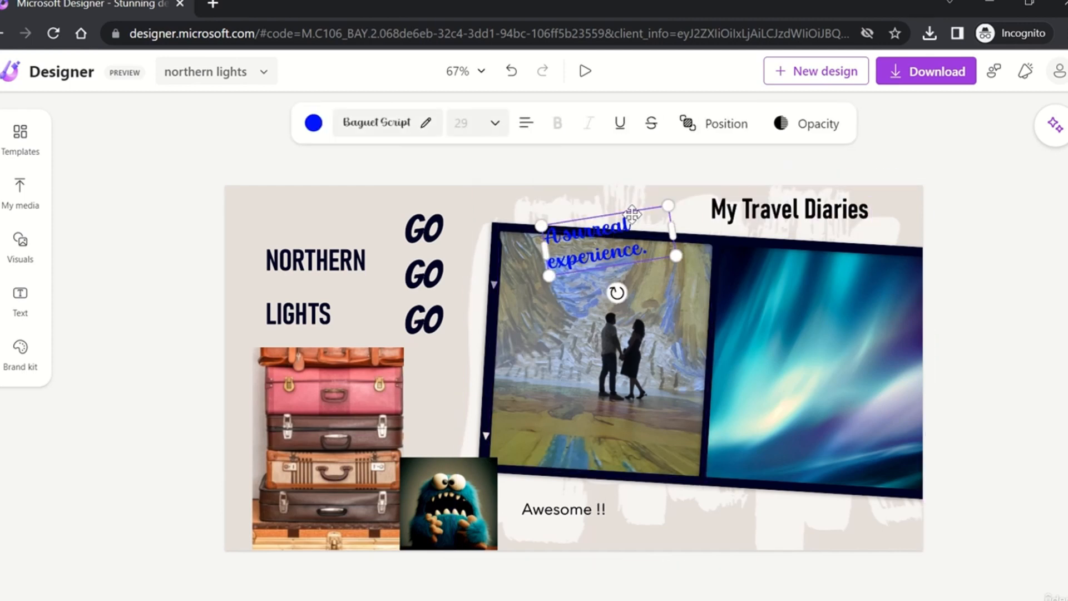
drag(613, 222, 686, 190)
click(809, 127)
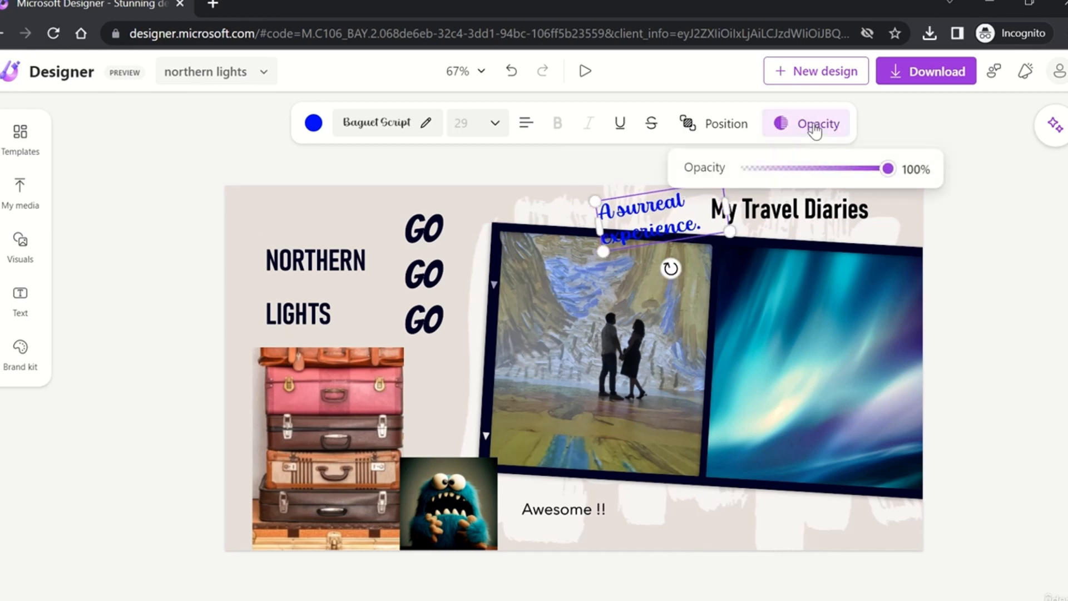
drag(888, 167, 861, 169)
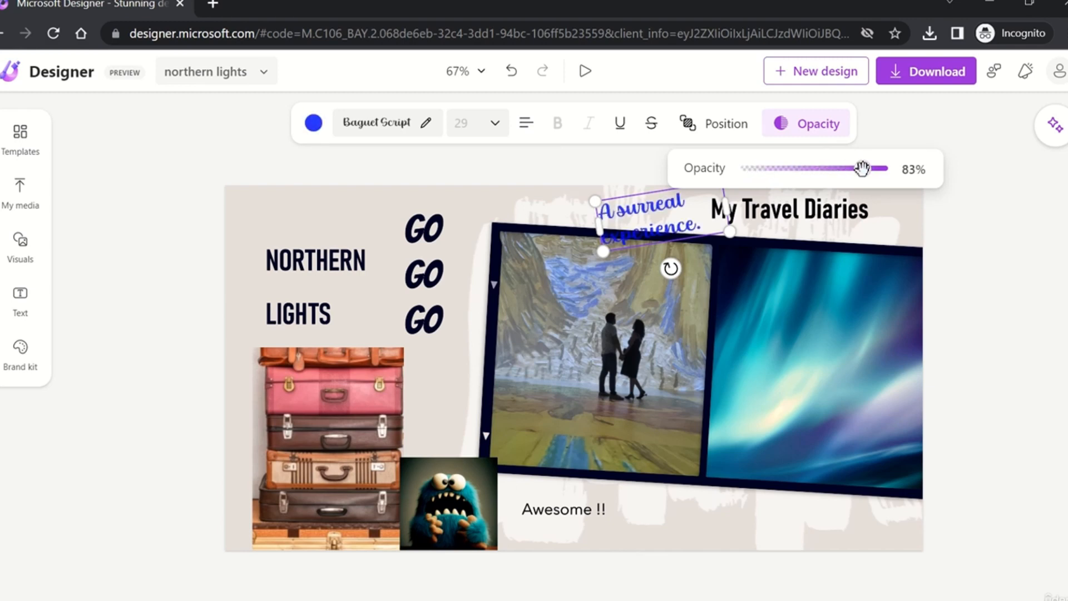
click(965, 174)
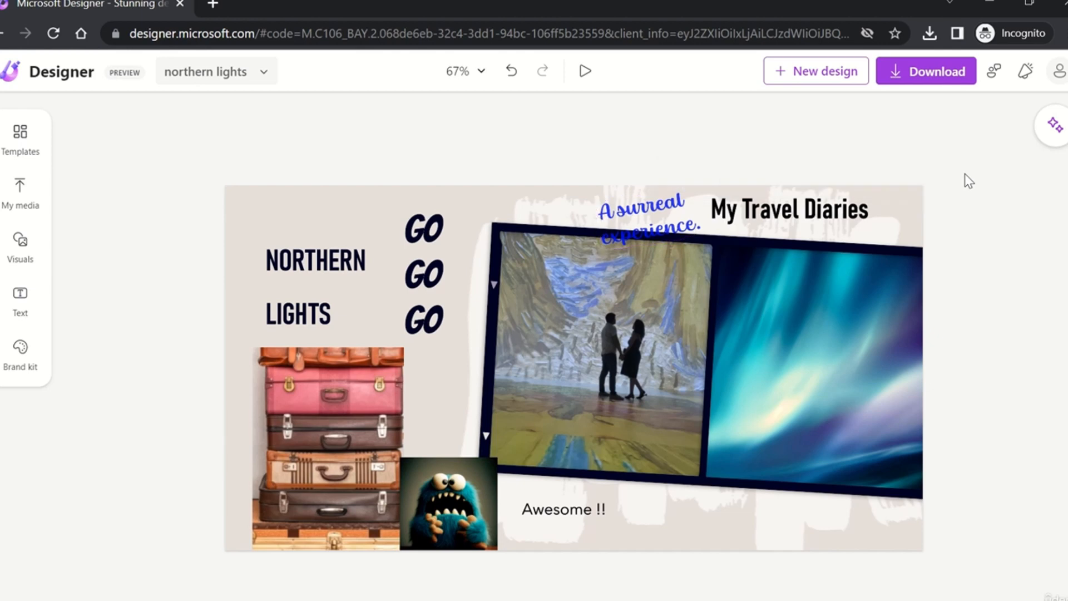
drag(657, 217, 292, 225)
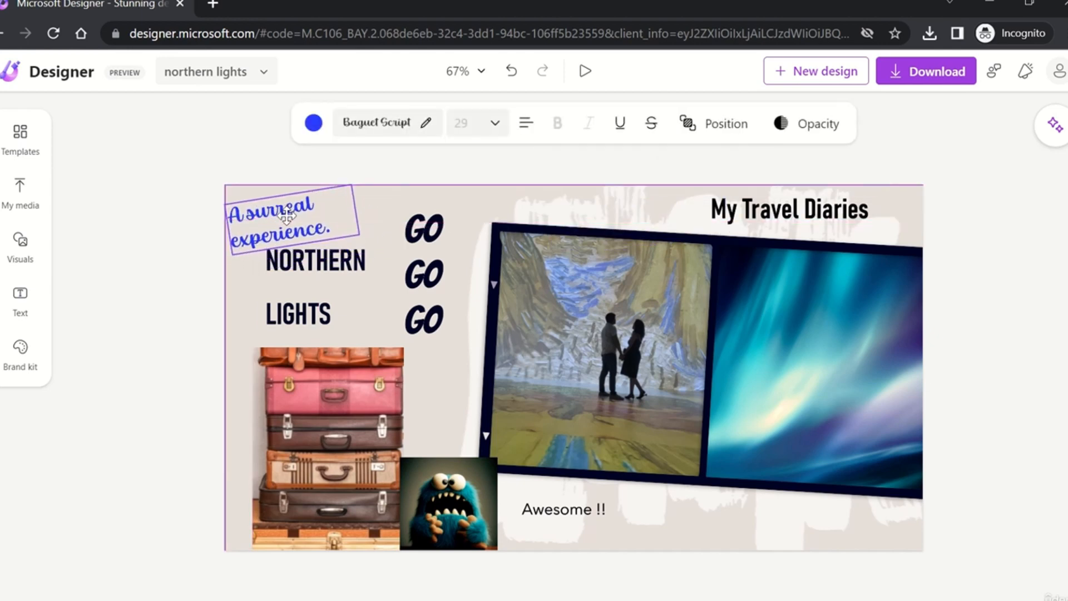
Check the replacement sources for the blue monster picture and enlarge the picture from its upper-right corner.
click(592, 503)
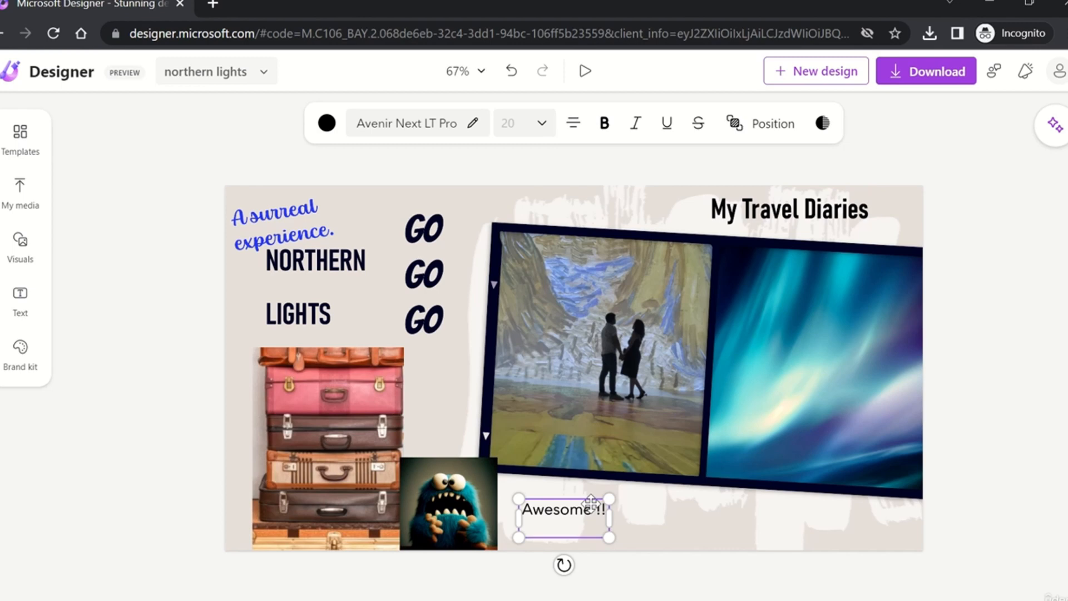
click(455, 503)
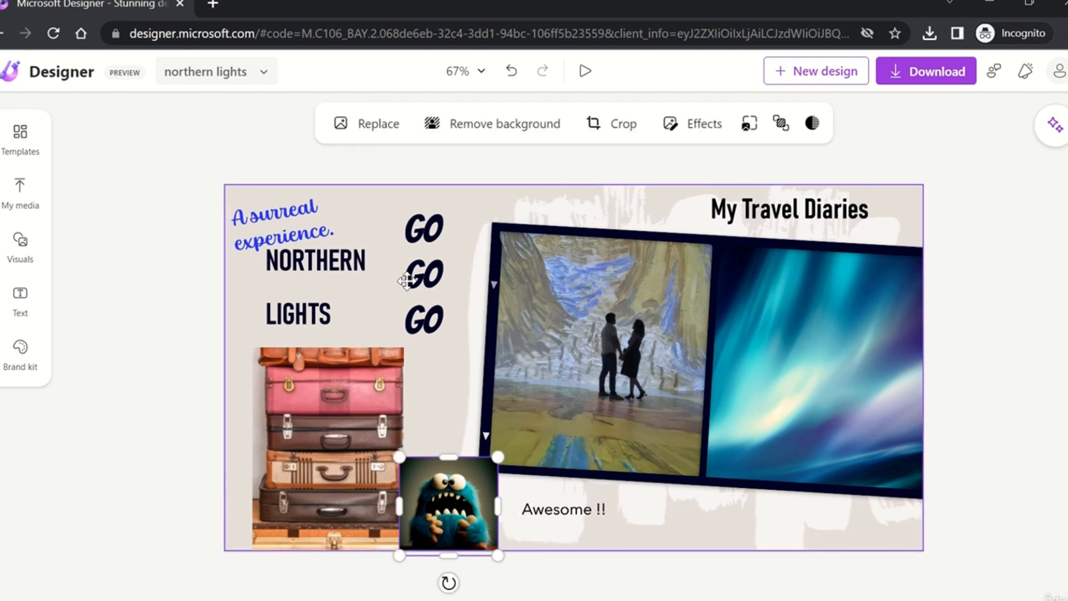
click(387, 135)
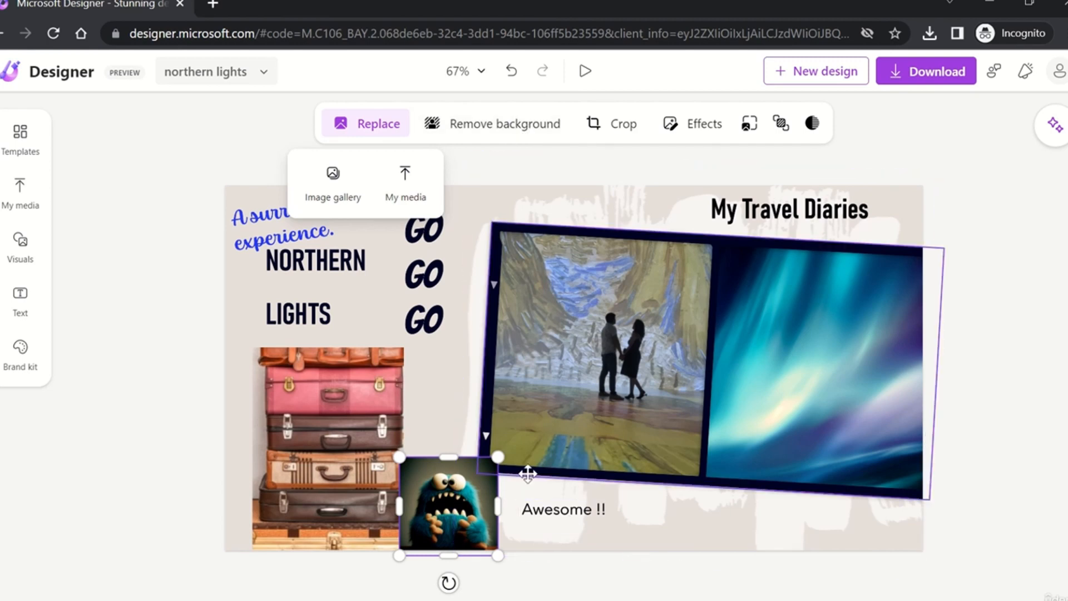
drag(497, 457, 529, 430)
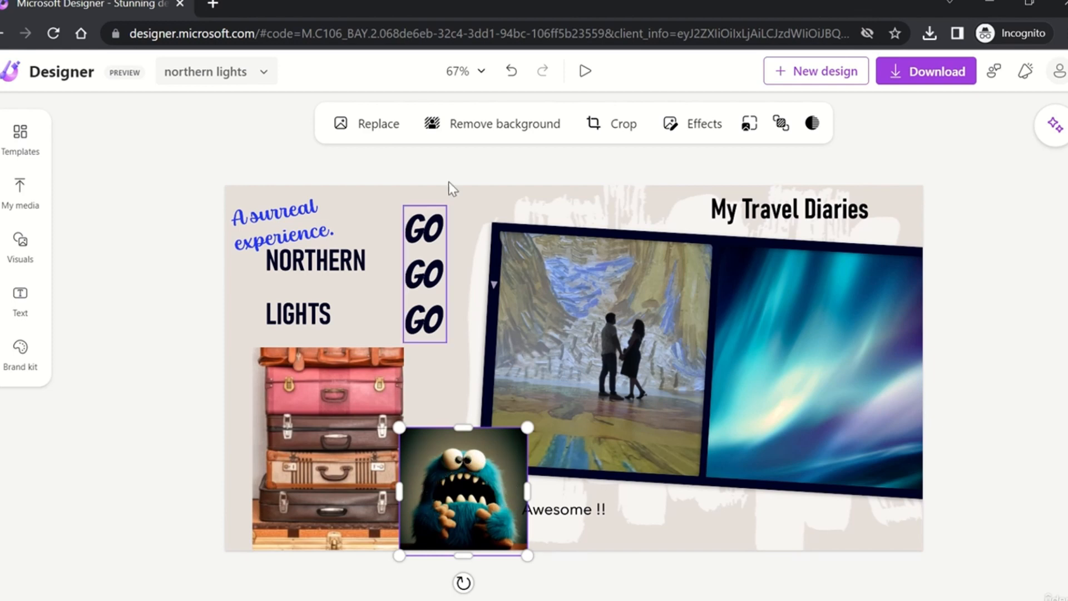
Try removing the monster picture's background, nudge the cutout slightly and restore the original image.
click(501, 127)
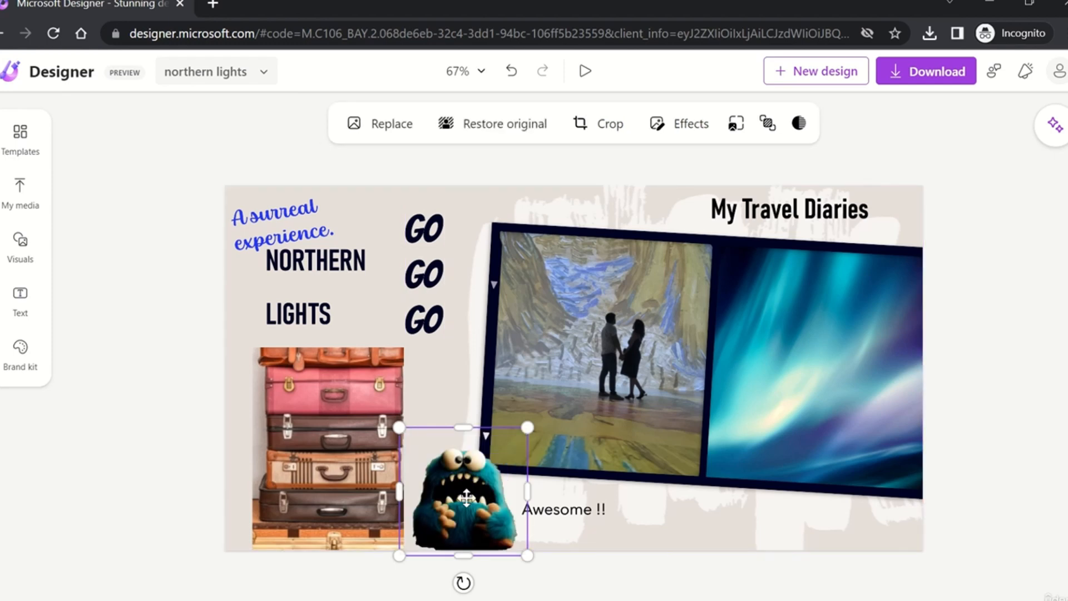
mouse_move(467, 497)
mouse_down()
mouse_move(458, 496)
mouse_move(474, 492)
mouse_move(466, 496)
mouse_up()
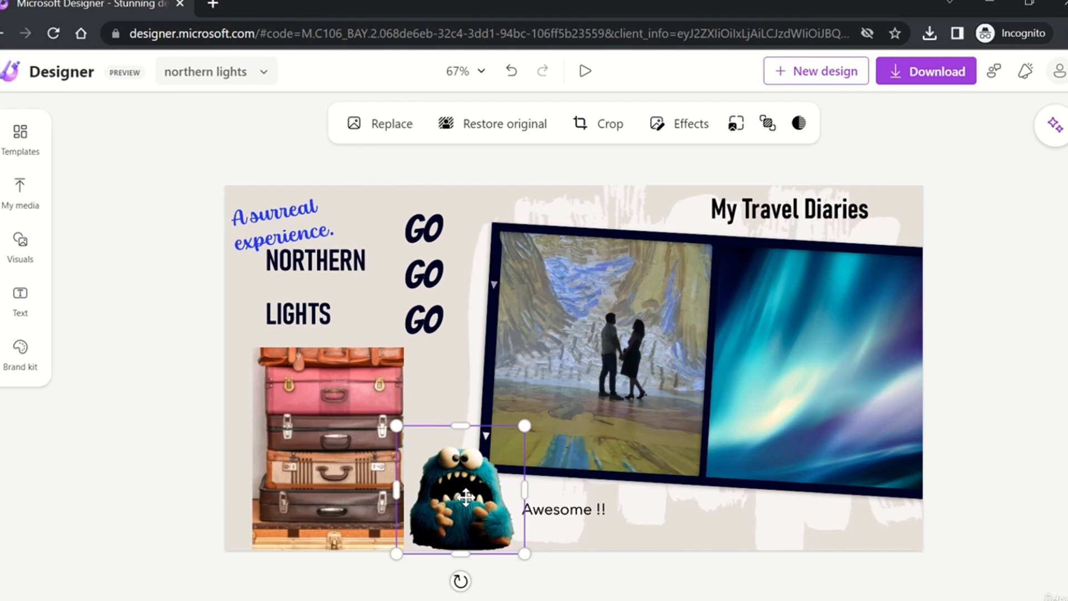
click(489, 125)
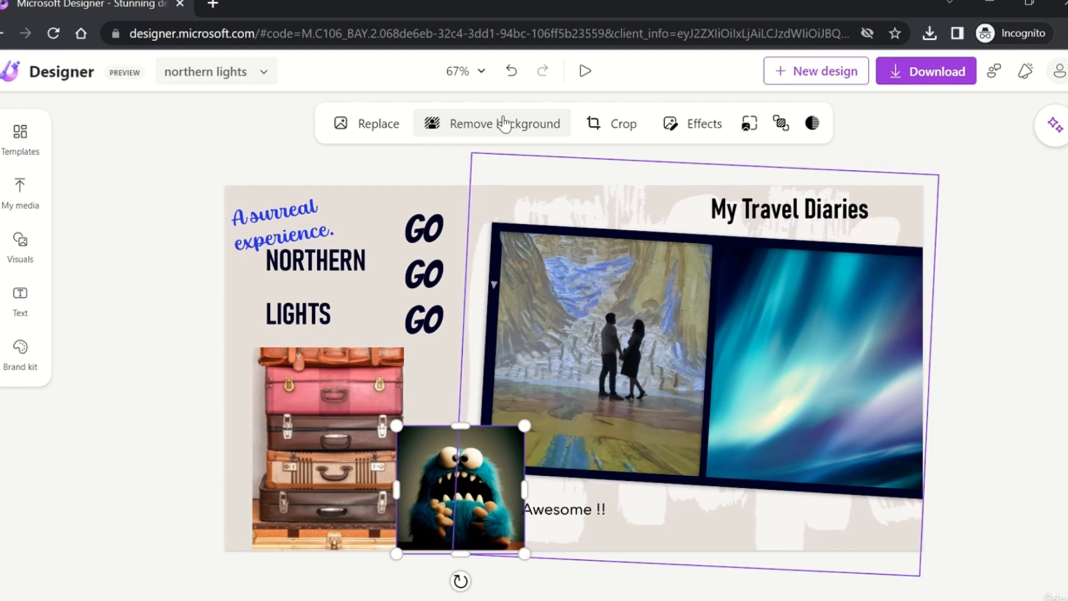
Crop the monster picture slightly from its upper-right corner.
click(625, 123)
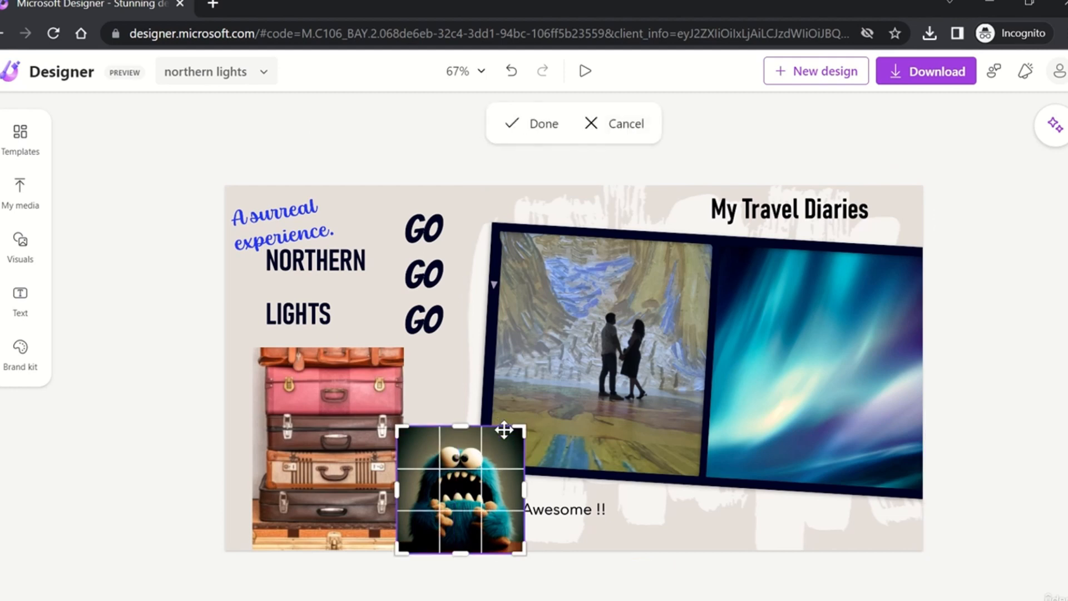
drag(519, 429, 517, 449)
click(605, 531)
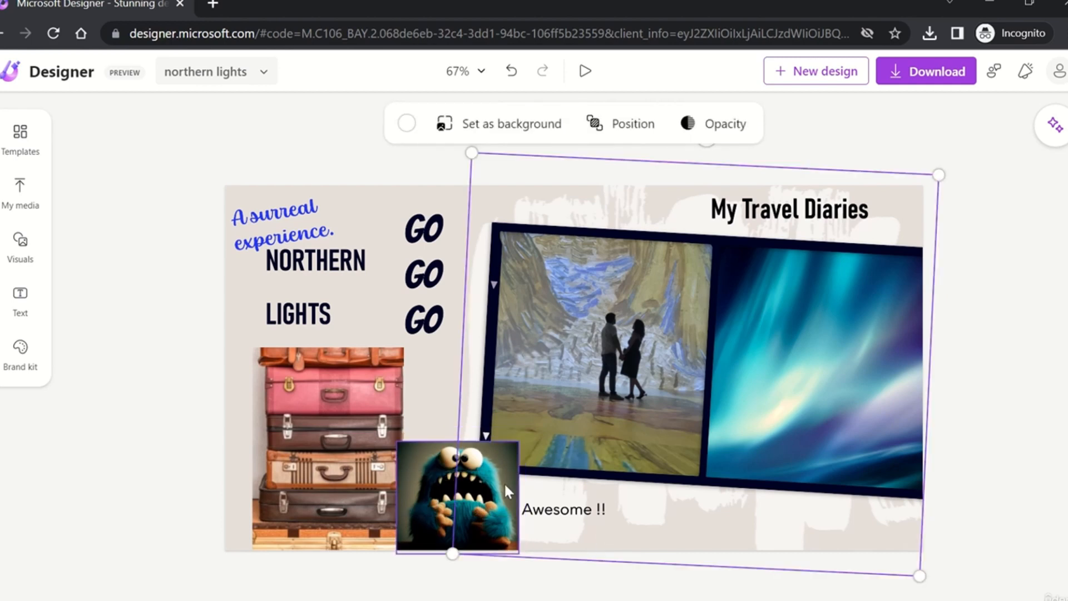
Try the blur background and remove background effects on the monster picture and restore the original.
click(430, 483)
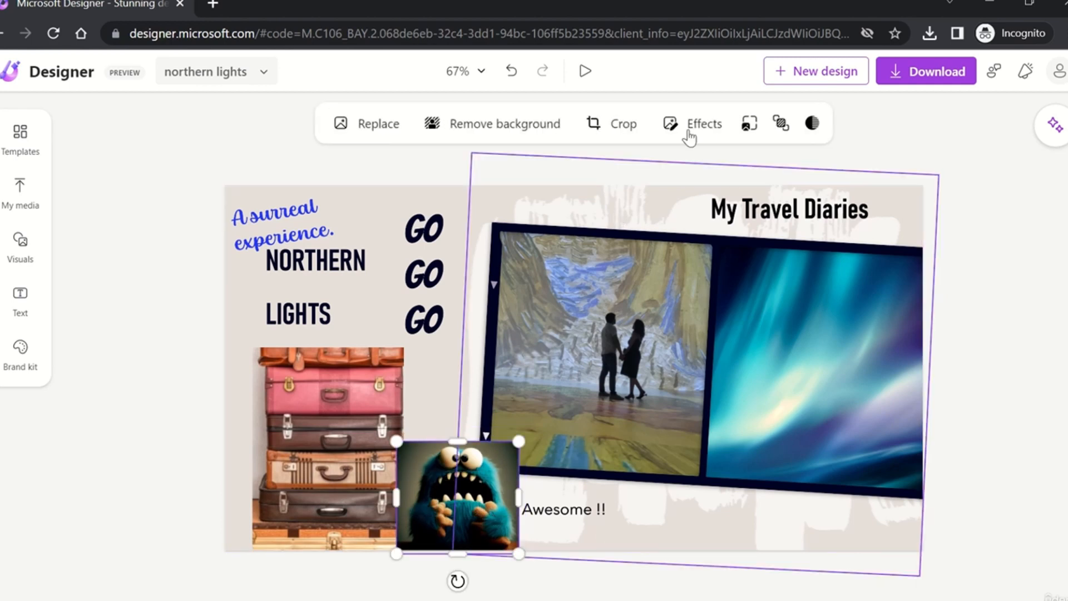
click(700, 125)
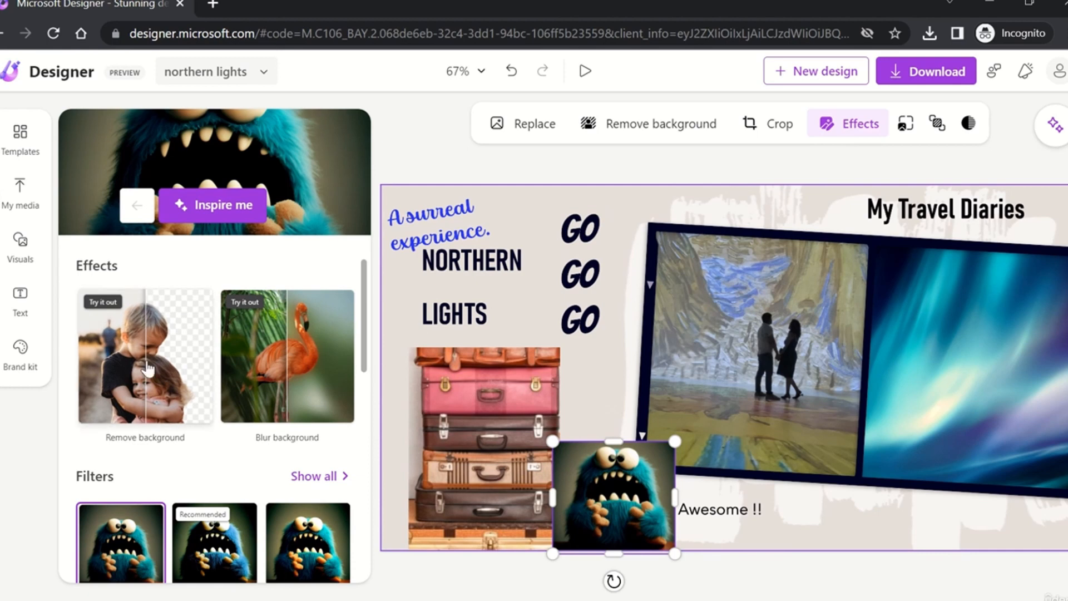
click(297, 381)
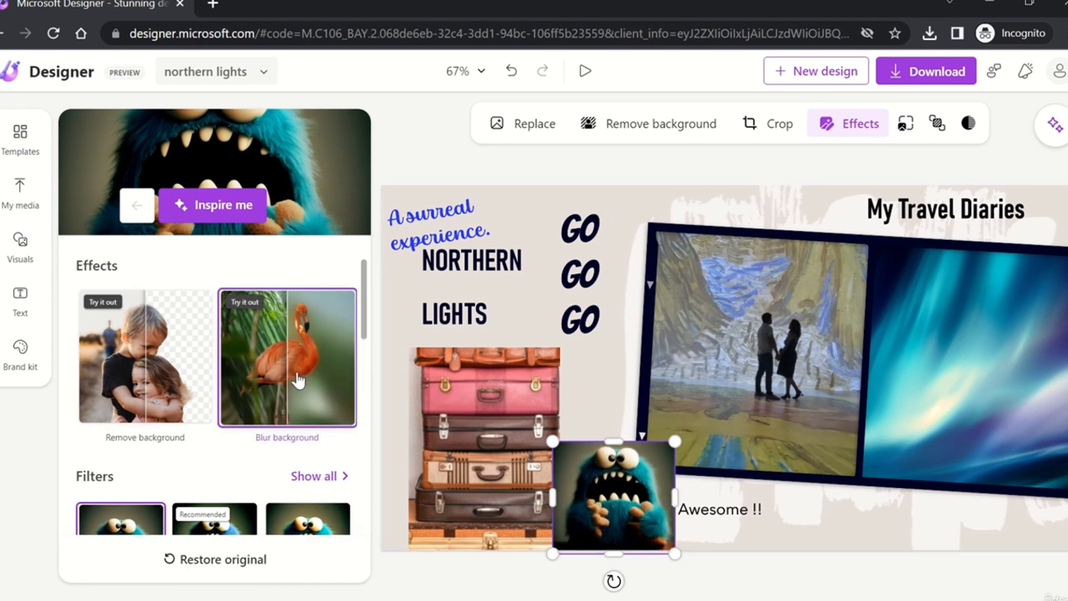
click(121, 366)
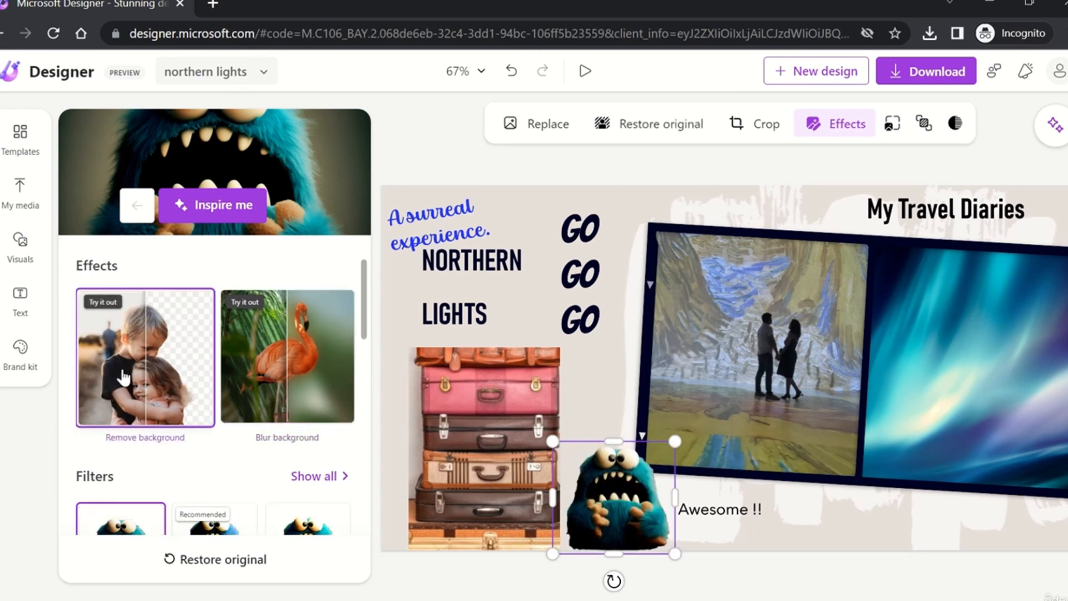
scroll(164, 415, down, 2)
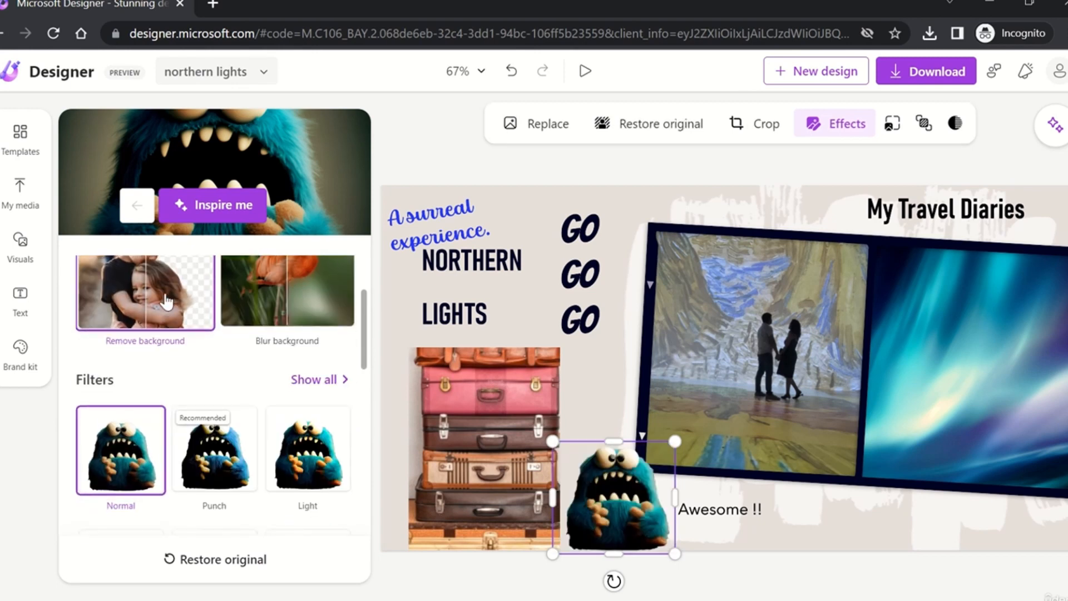
click(674, 130)
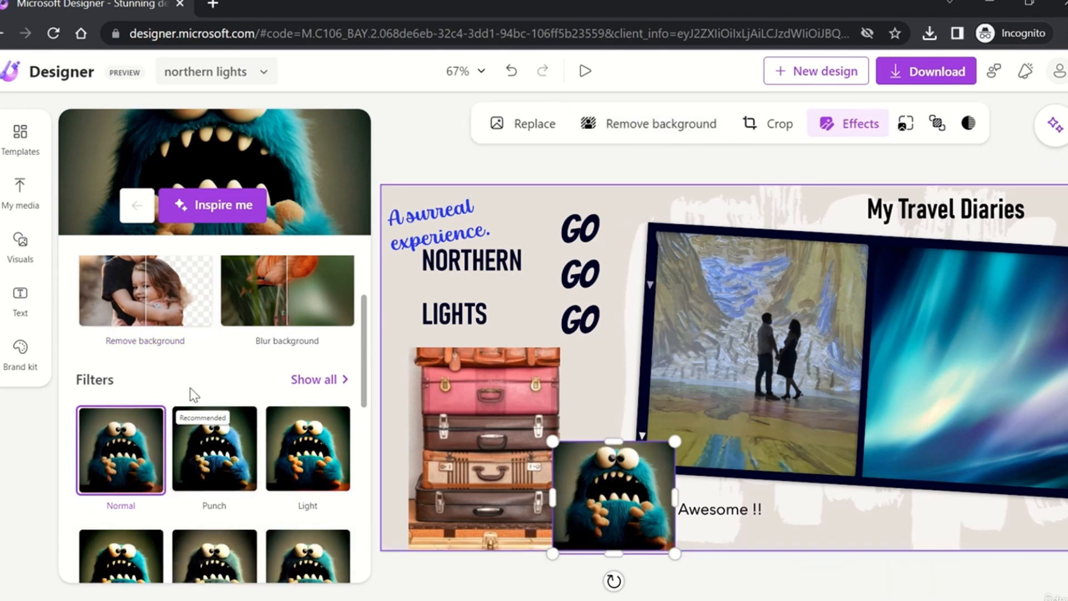
Preview the Punch filter on the monster picture, apply the Light filter instead and raise its intensity.
scroll(189, 378, down, 2)
click(236, 374)
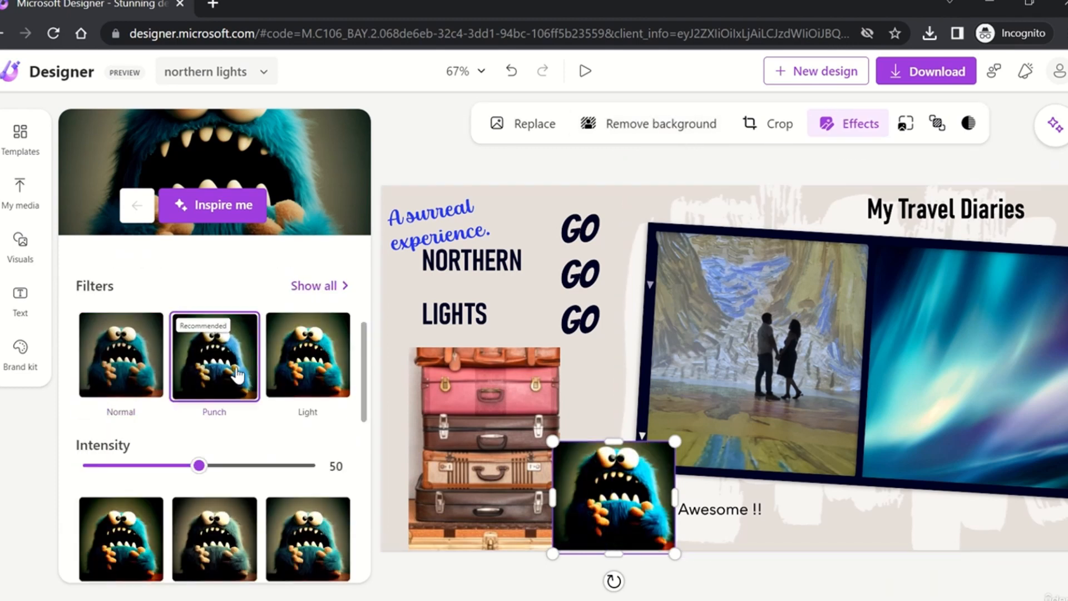
click(319, 377)
scroll(318, 373, down, 2)
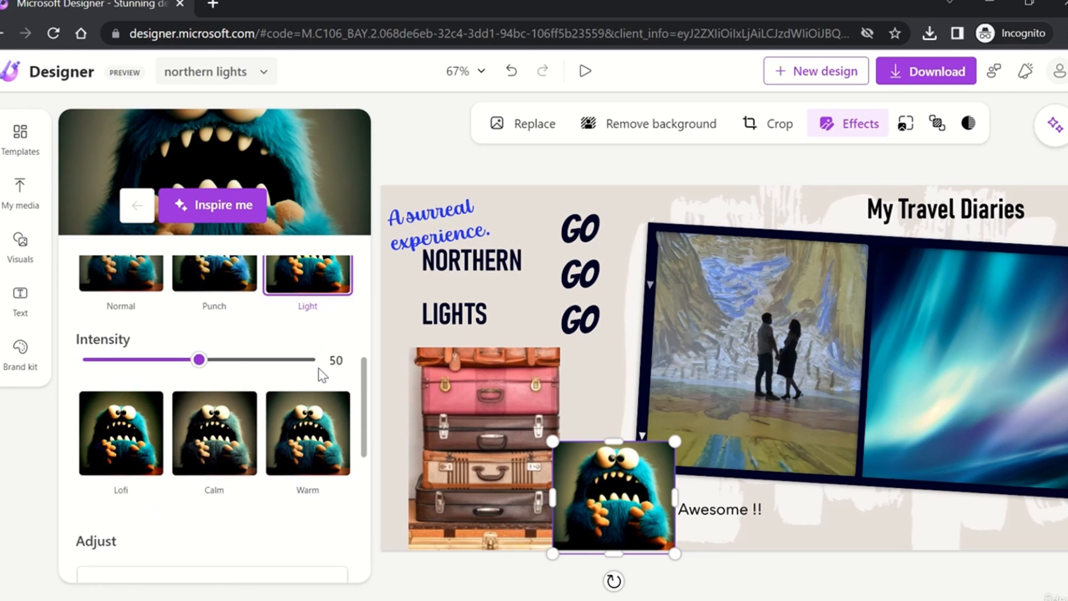
scroll(318, 371, up, 4)
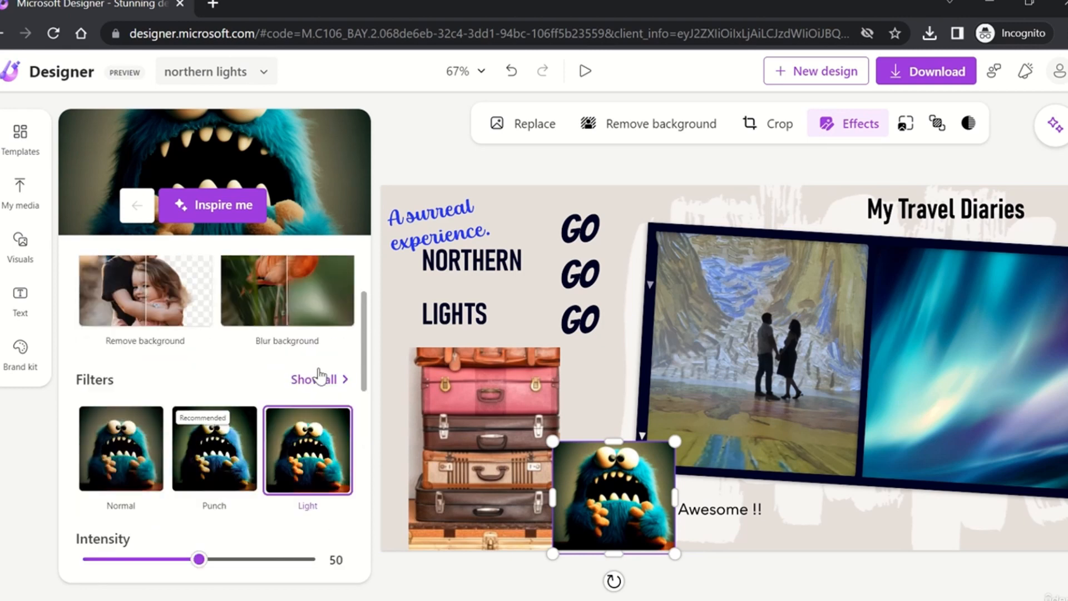
scroll(319, 376, down, 2)
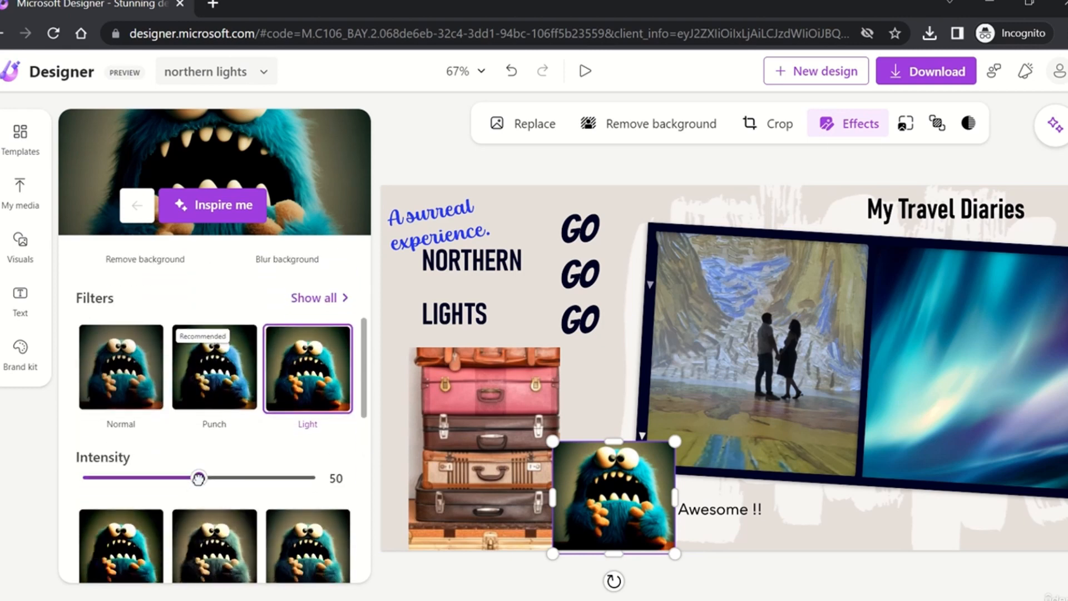
drag(199, 477, 283, 470)
Try the automatic image adjustment on the monster picture and undo it.
scroll(281, 477, down, 4)
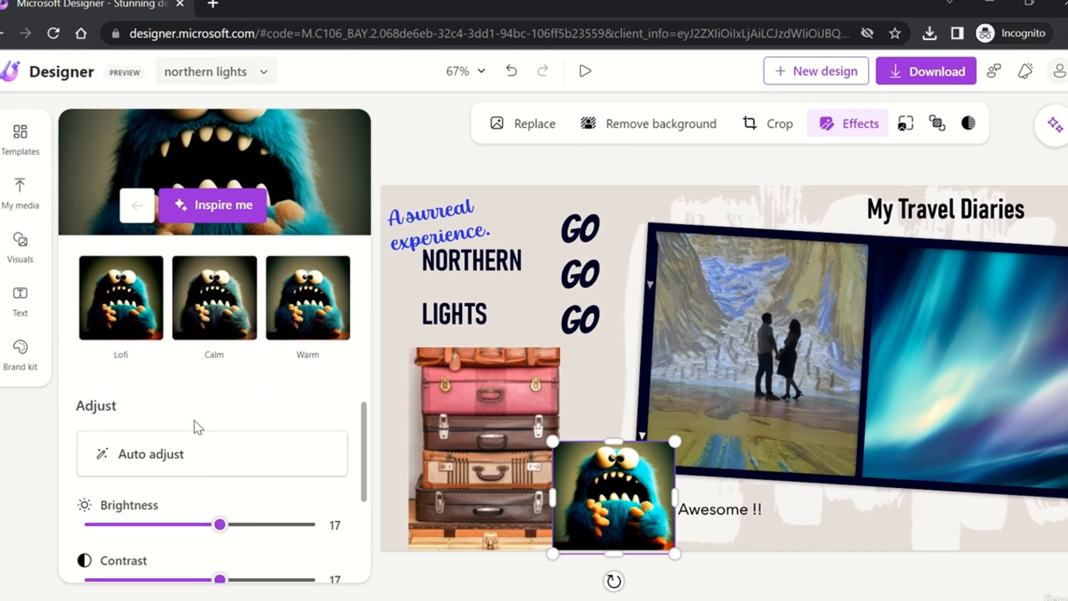
scroll(195, 424, down, 2)
click(174, 327)
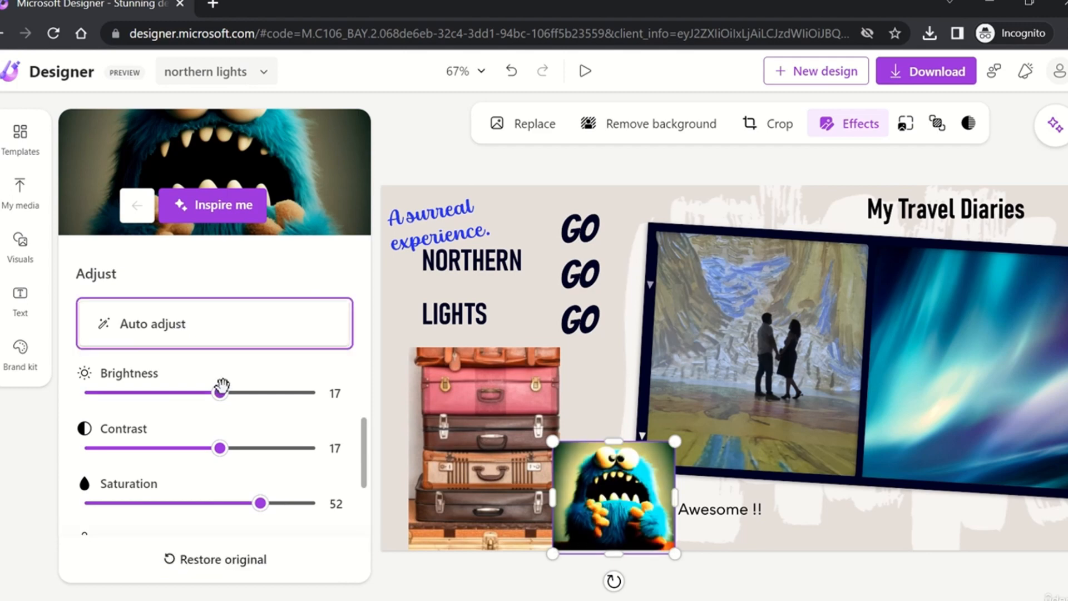
click(512, 72)
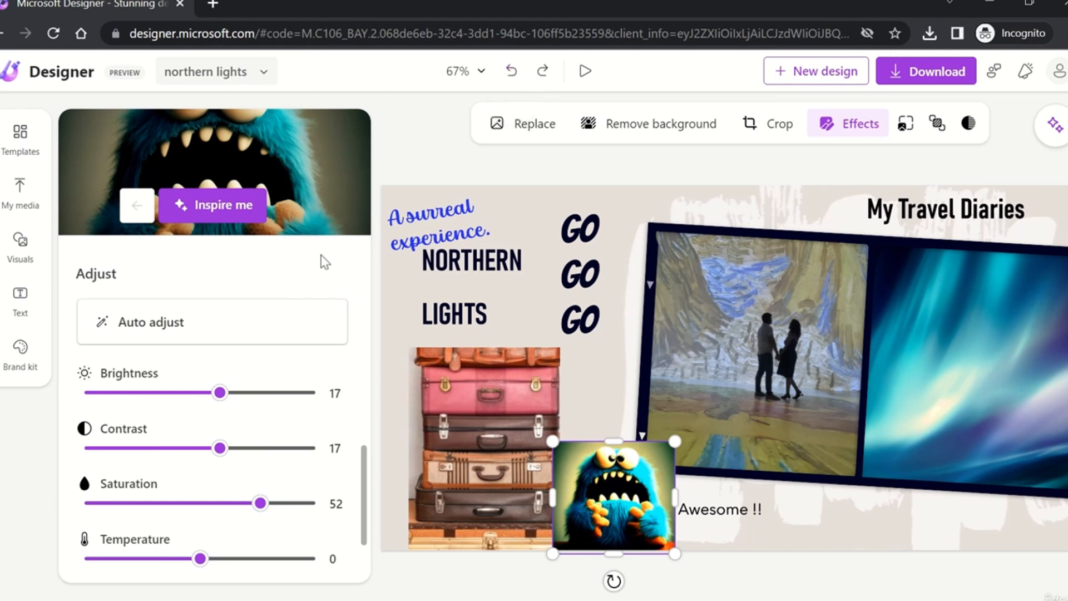
click(512, 72)
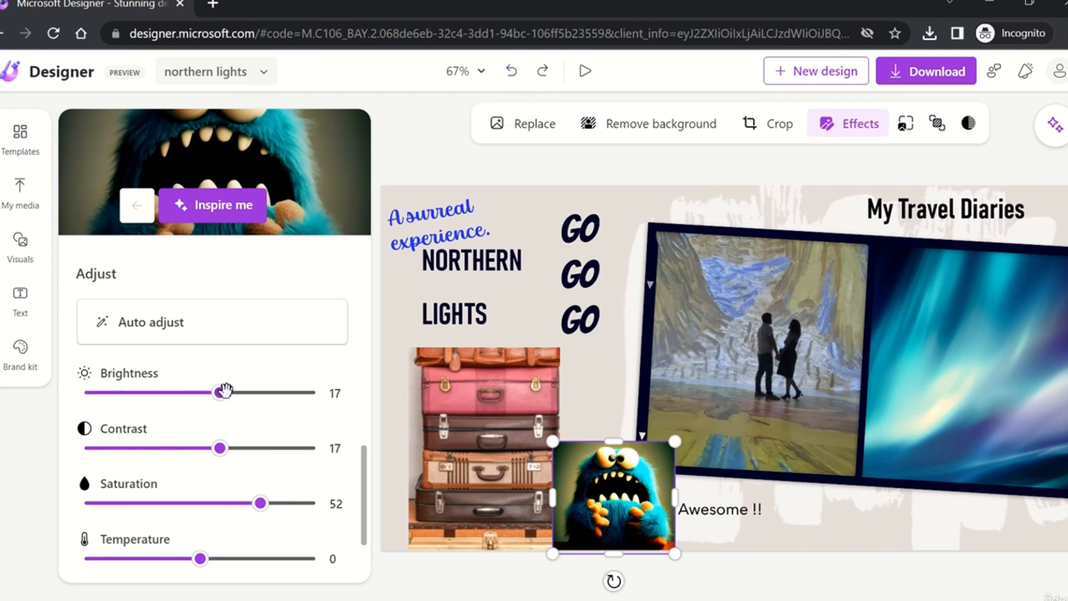
Try sharpness 61, temperature -29, saturation -6, brightness 46 and contrast -20 on the monster picture, and reset all its adjustments.
scroll(225, 493, down, 2)
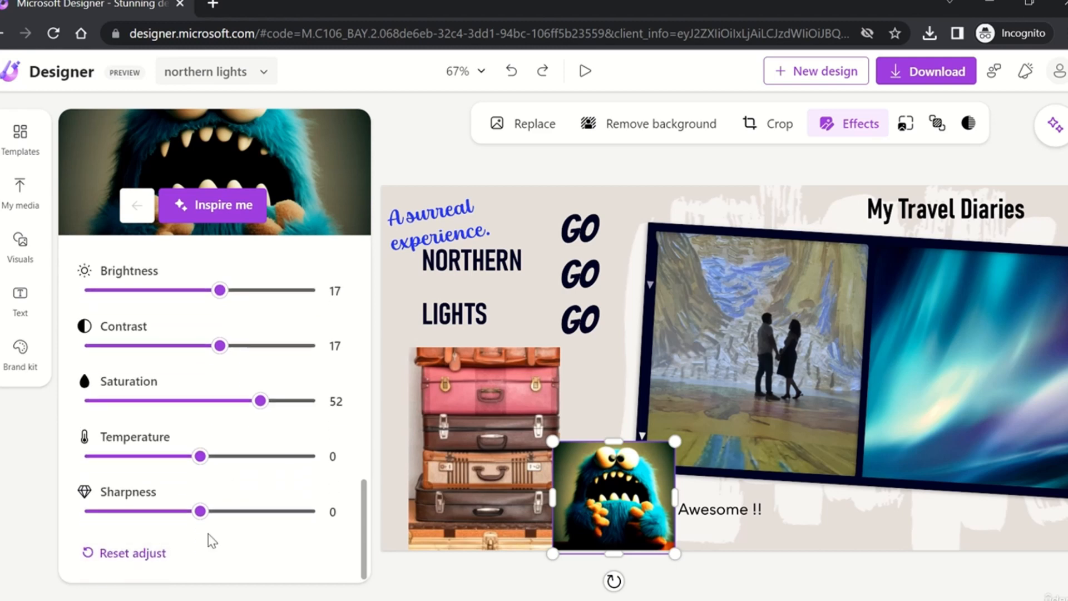
drag(206, 508, 270, 510)
drag(199, 456, 158, 456)
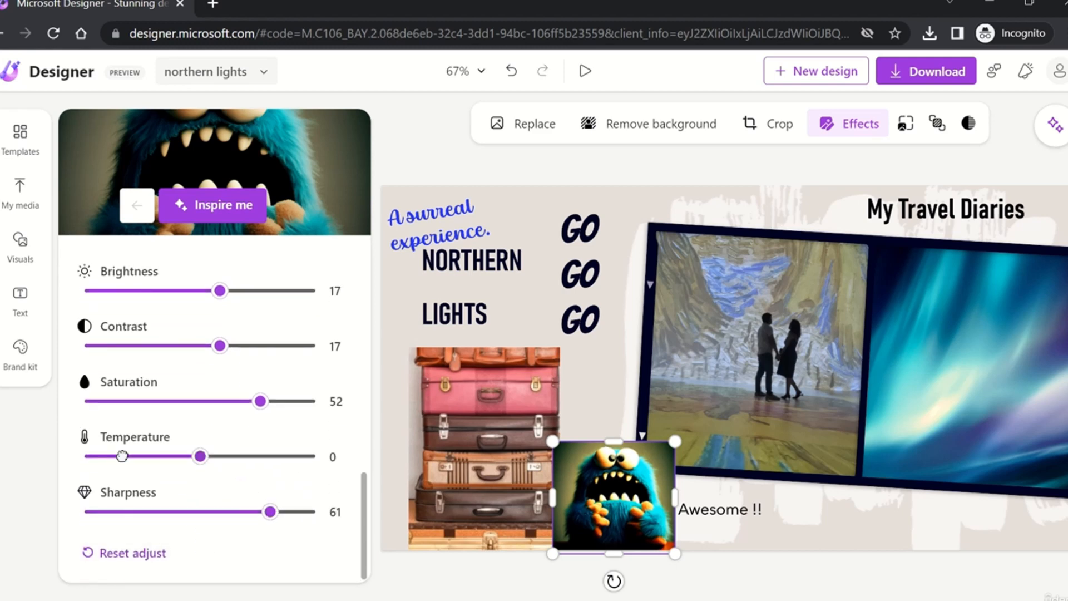
drag(260, 400, 193, 391)
drag(226, 346, 285, 337)
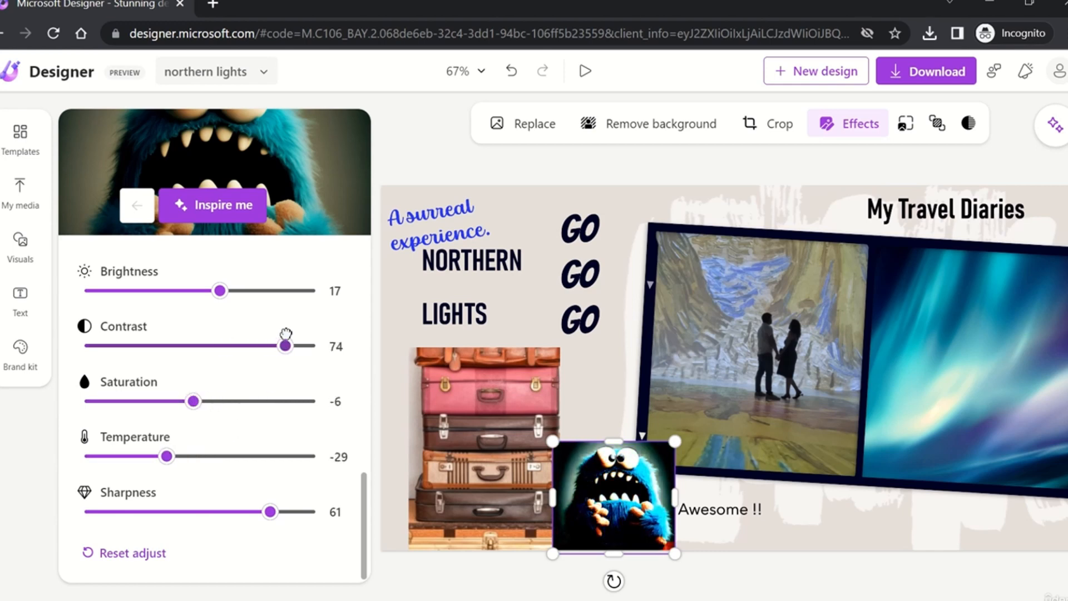
drag(212, 290, 253, 290)
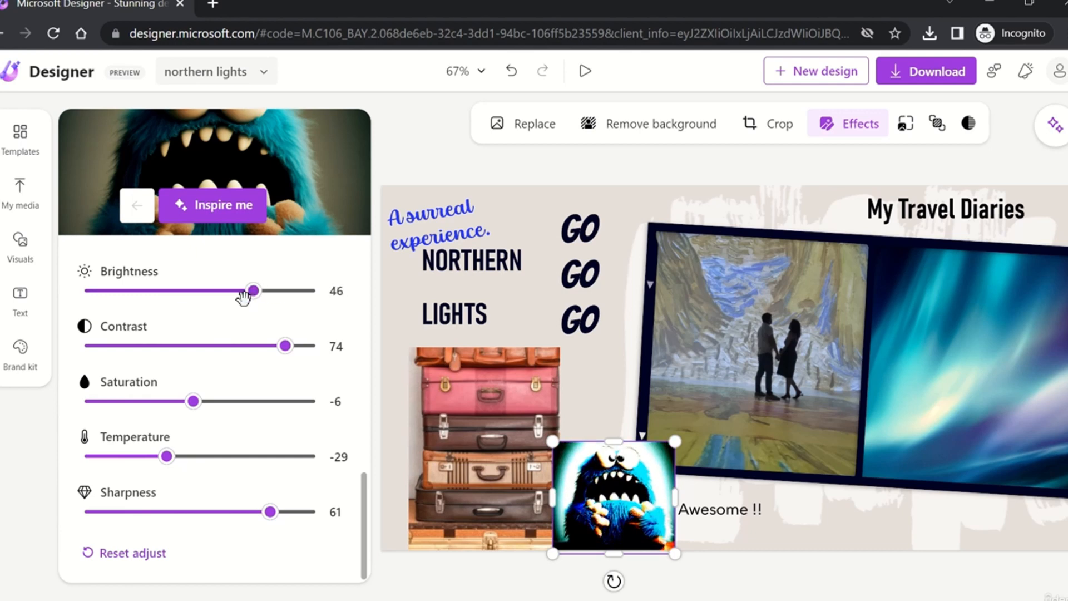
drag(286, 345, 177, 345)
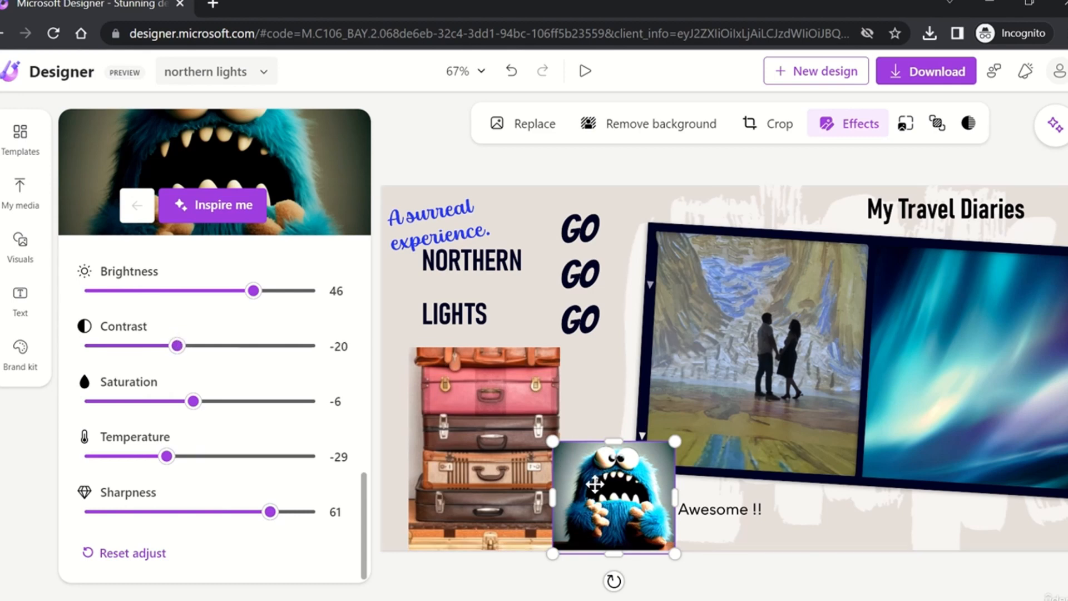
click(148, 552)
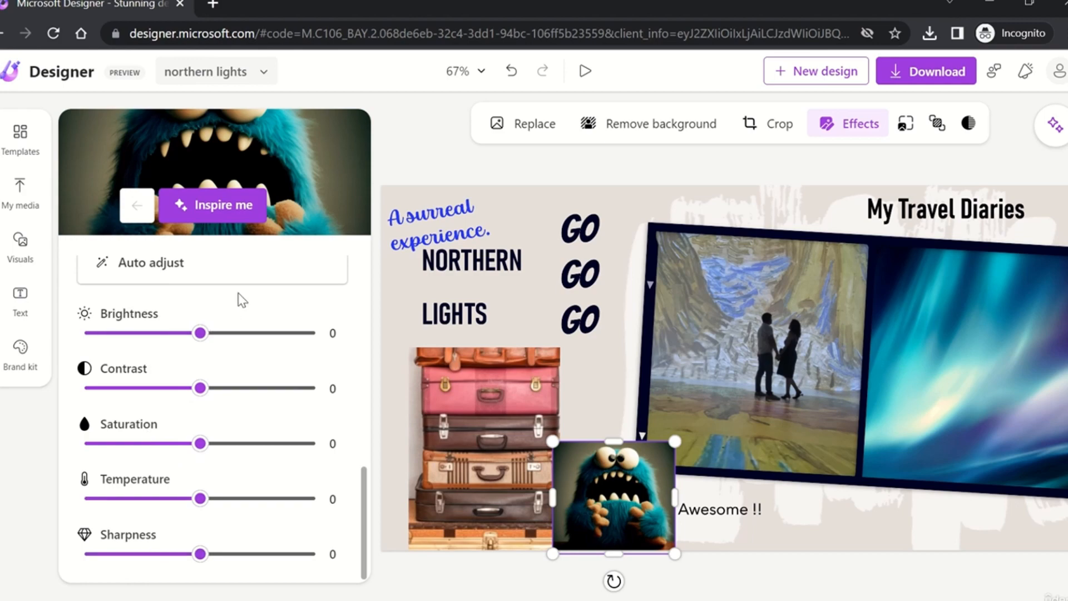
Look through the effects, the full filter collection and the adjustment options available for the monster picture.
scroll(237, 290, up, 5)
scroll(238, 300, up, 2)
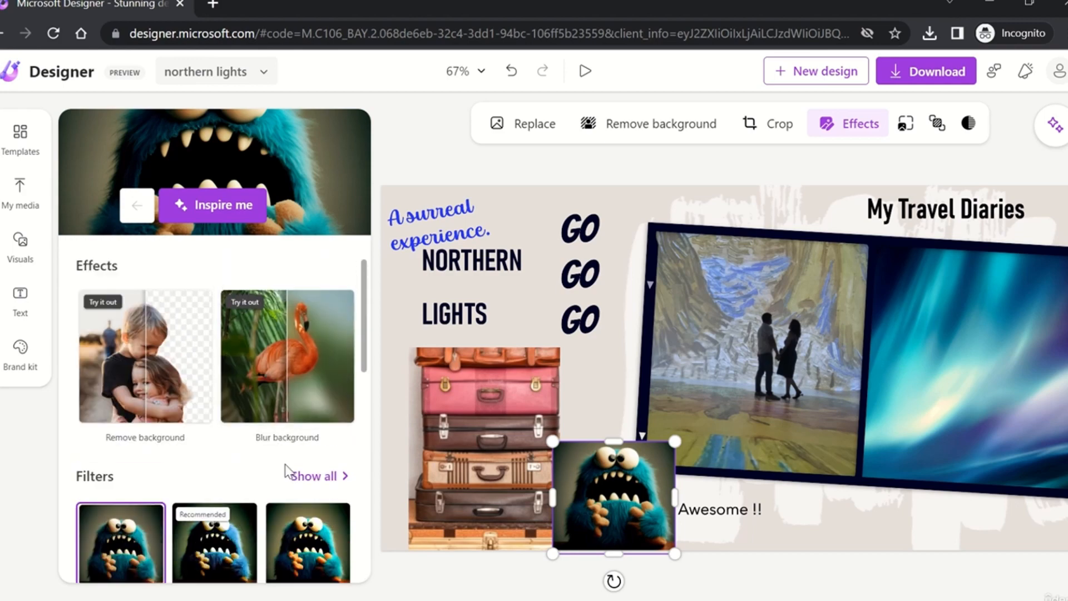
scroll(285, 470, down, 3)
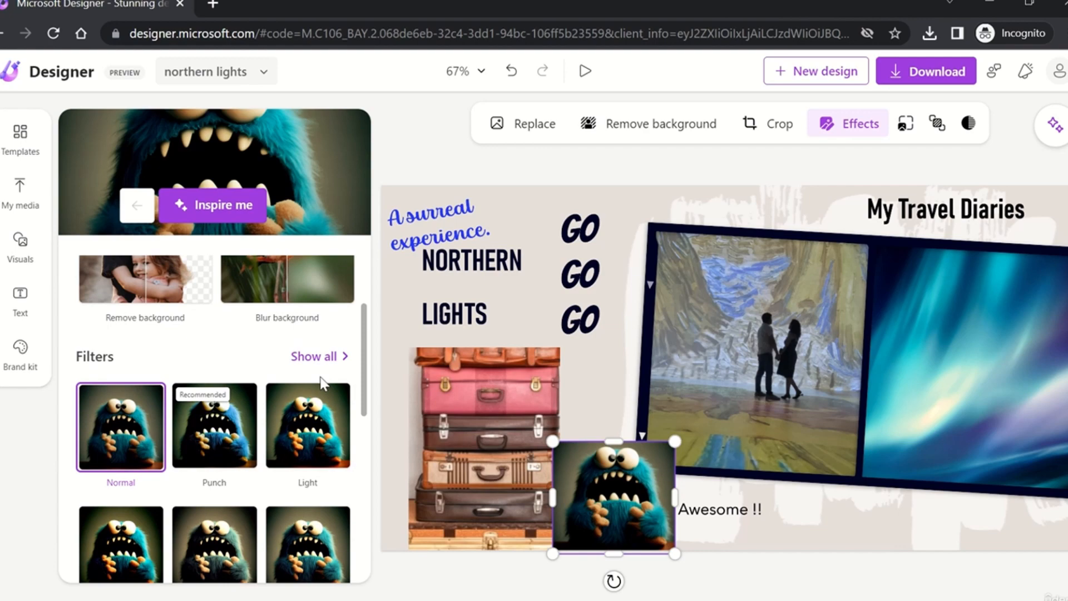
click(316, 356)
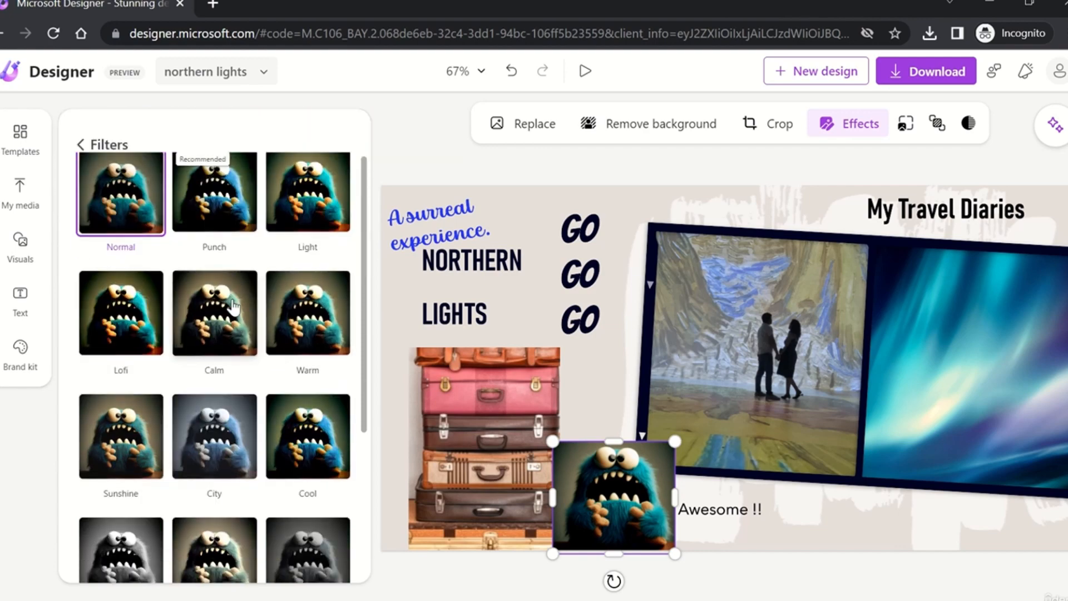
scroll(232, 304, down, 3)
scroll(231, 303, up, 4)
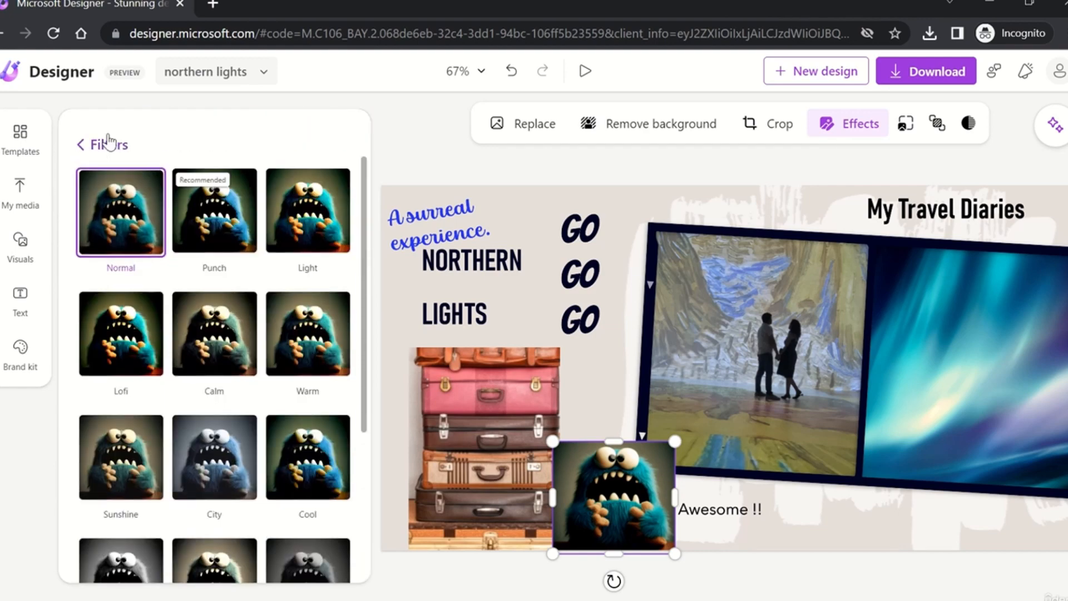
click(108, 143)
scroll(234, 391, down, 5)
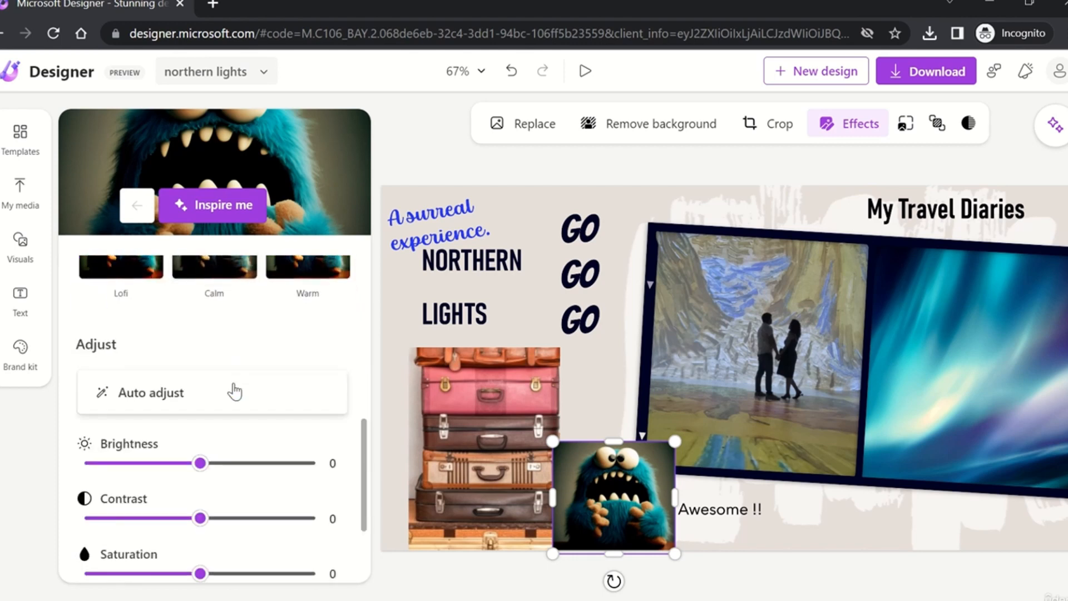
scroll(234, 391, up, 5)
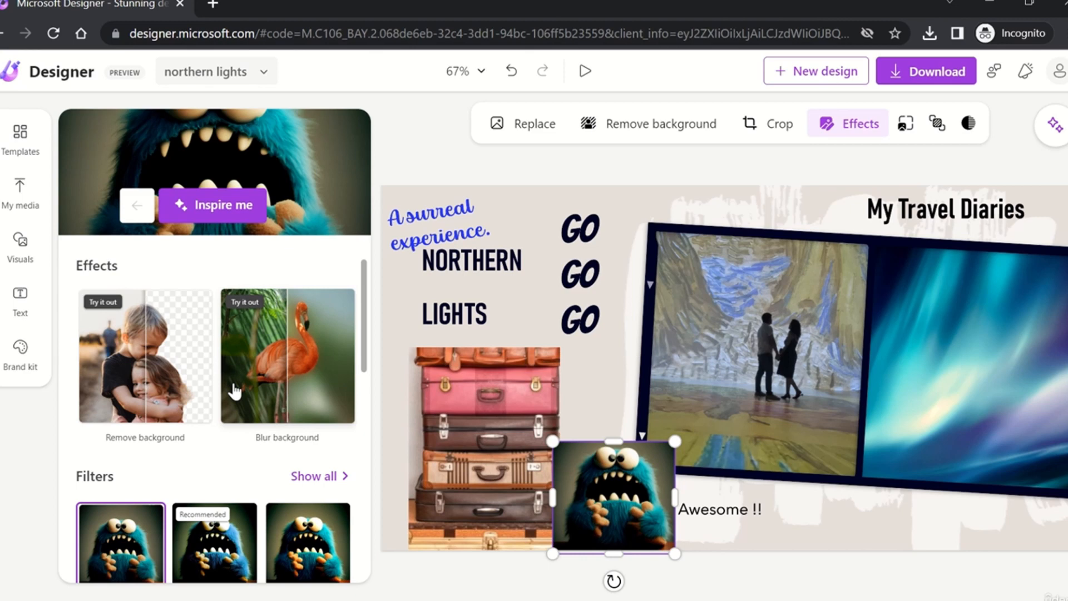
scroll(235, 391, down, 5)
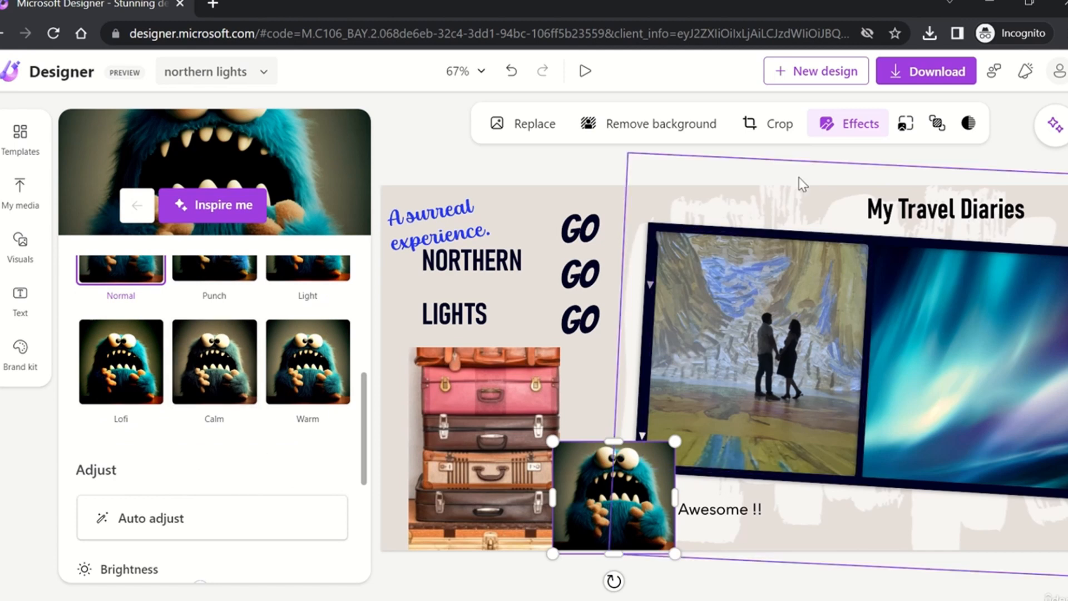
Set the monster picture as the design background and detach it again as a separate image.
click(908, 124)
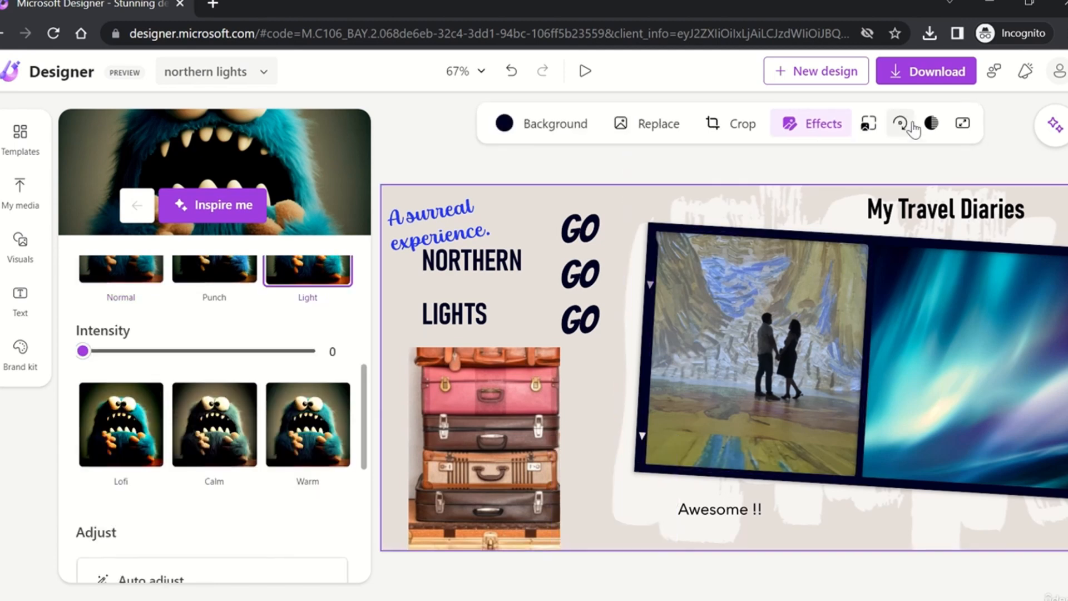
click(872, 125)
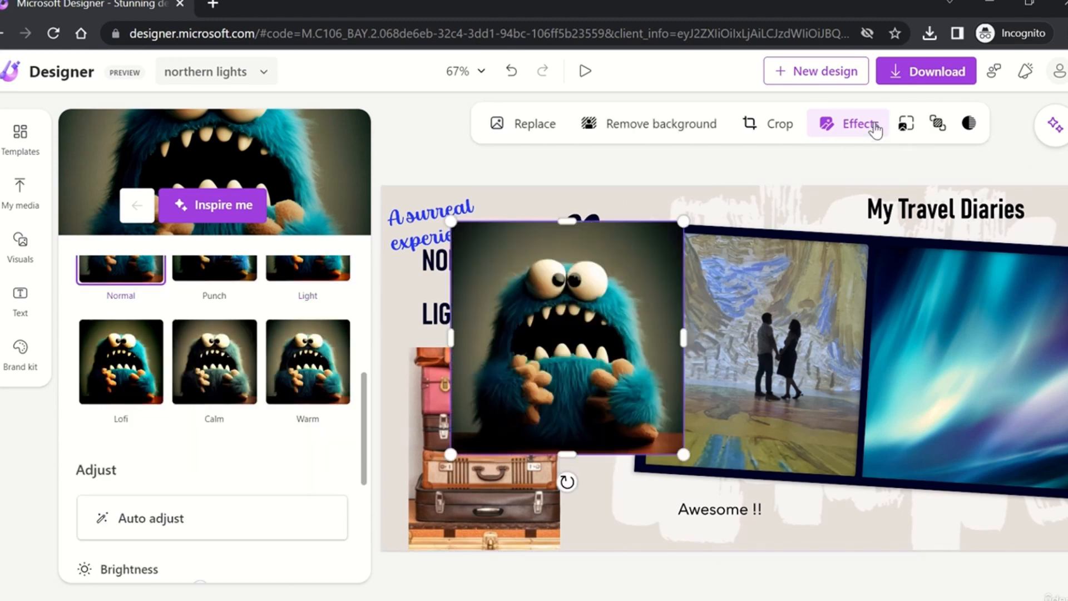
click(875, 127)
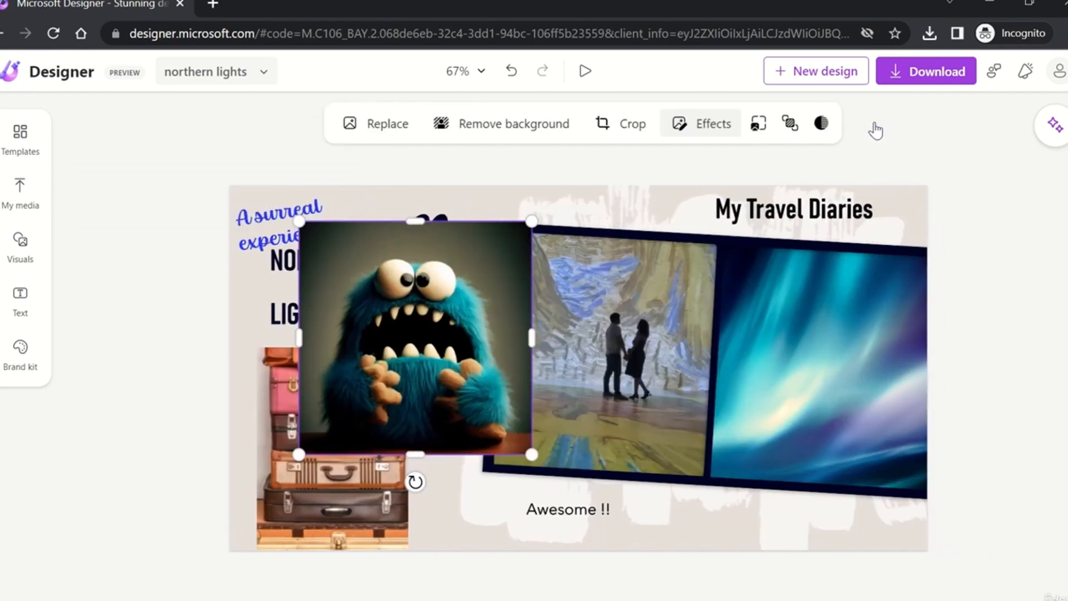
Shrink the monster picture to about half its size and move it between the suitcases and the "Awesome !!" text.
click(691, 127)
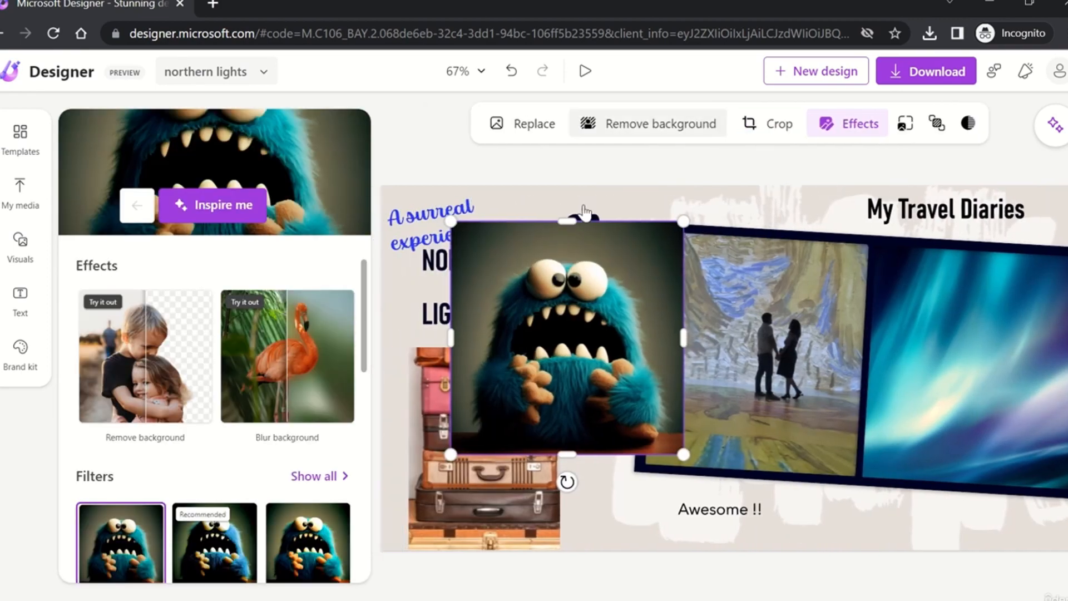
drag(681, 221, 570, 335)
drag(516, 417, 622, 519)
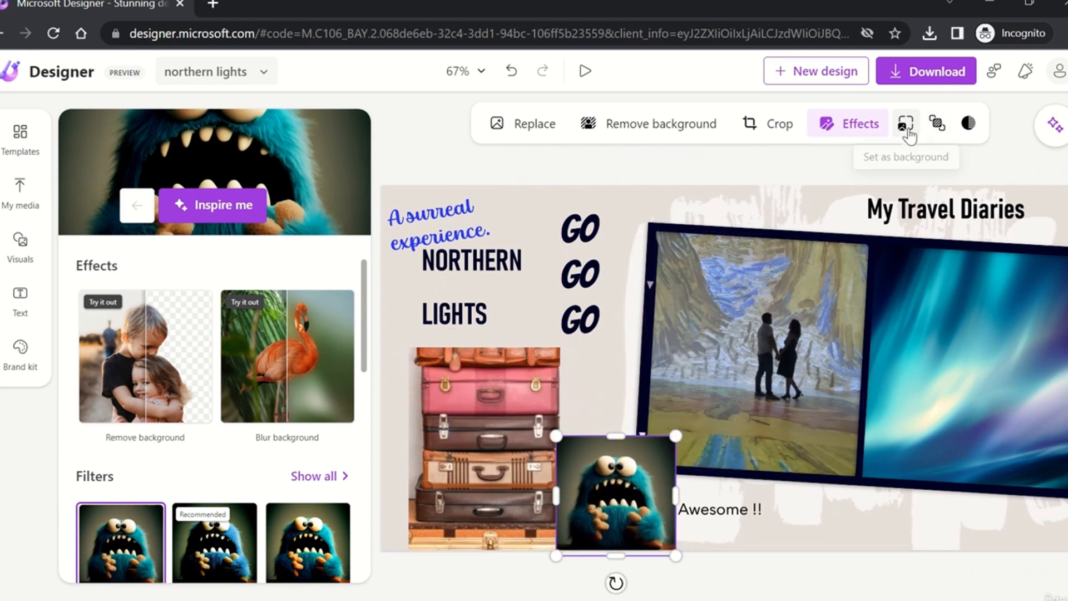
Try the layer order options on the monster picture, finishing by sending it to the back and bringing it forward one level.
click(939, 133)
click(962, 187)
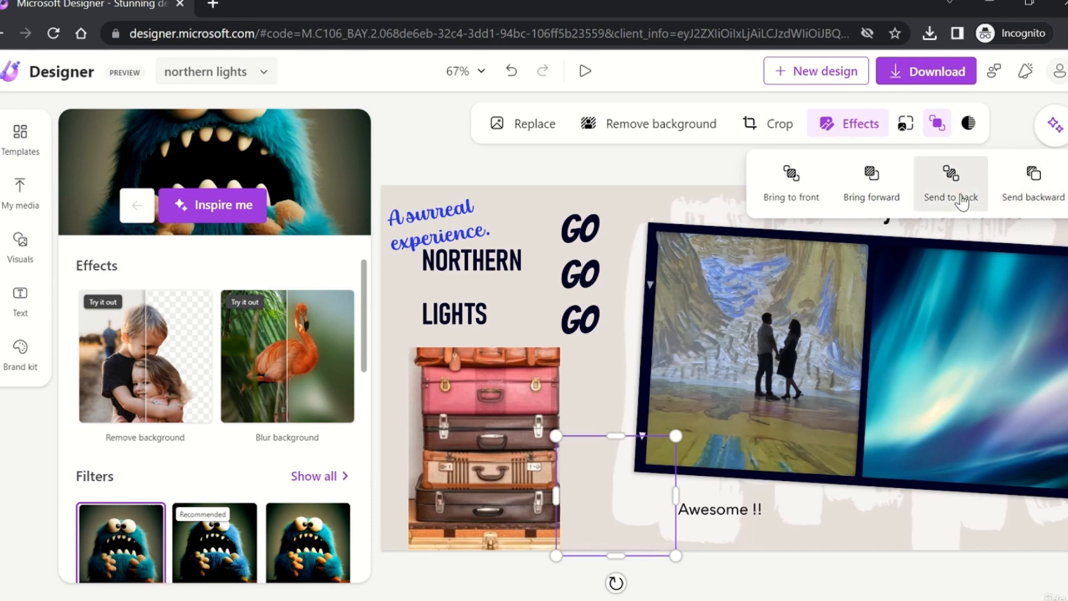
click(879, 195)
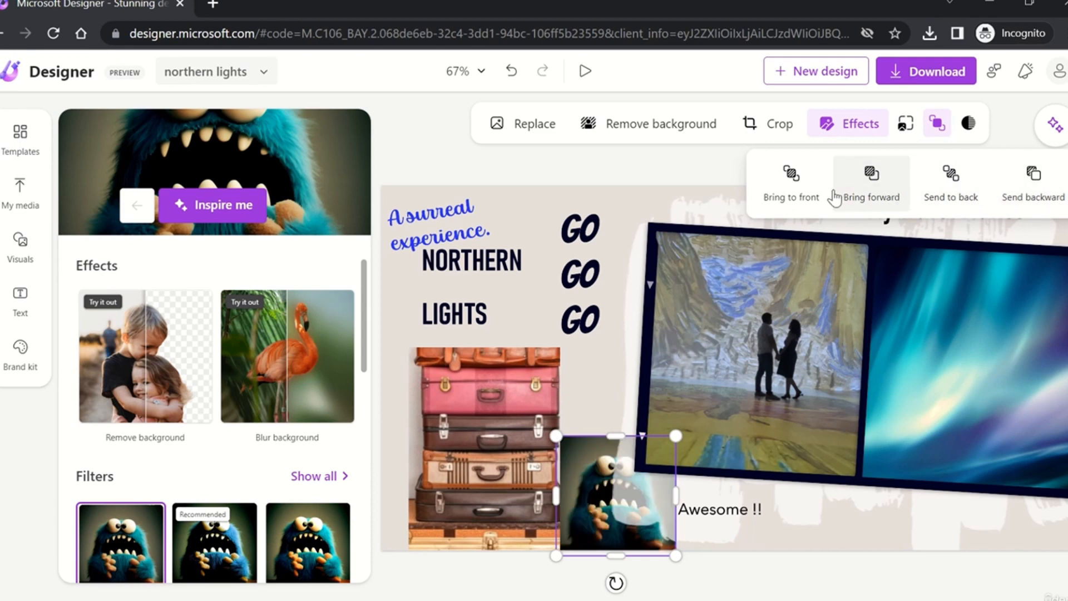
click(1032, 177)
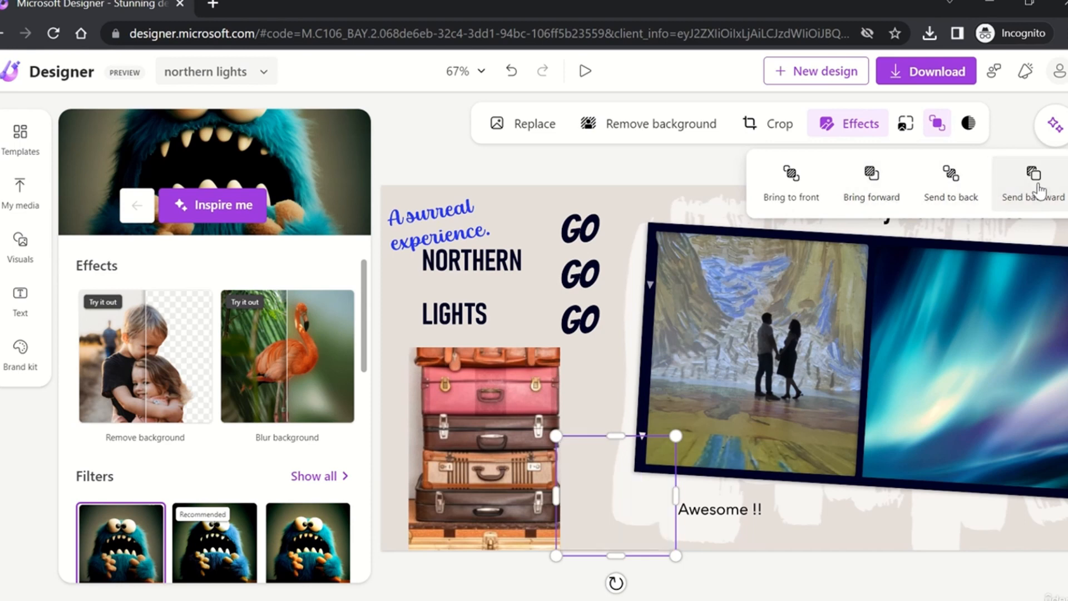
click(798, 190)
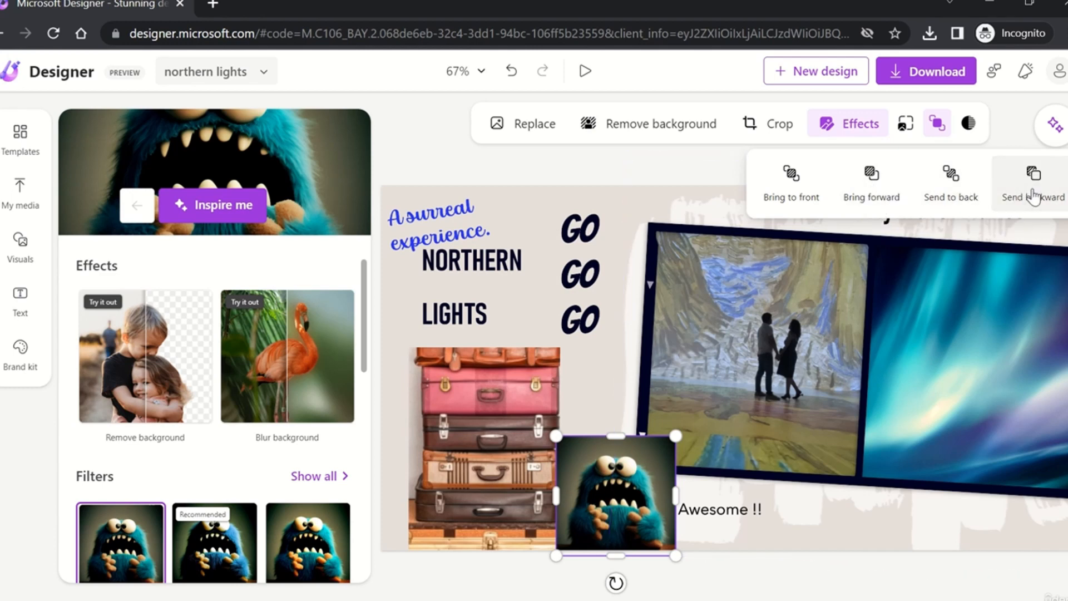
click(982, 195)
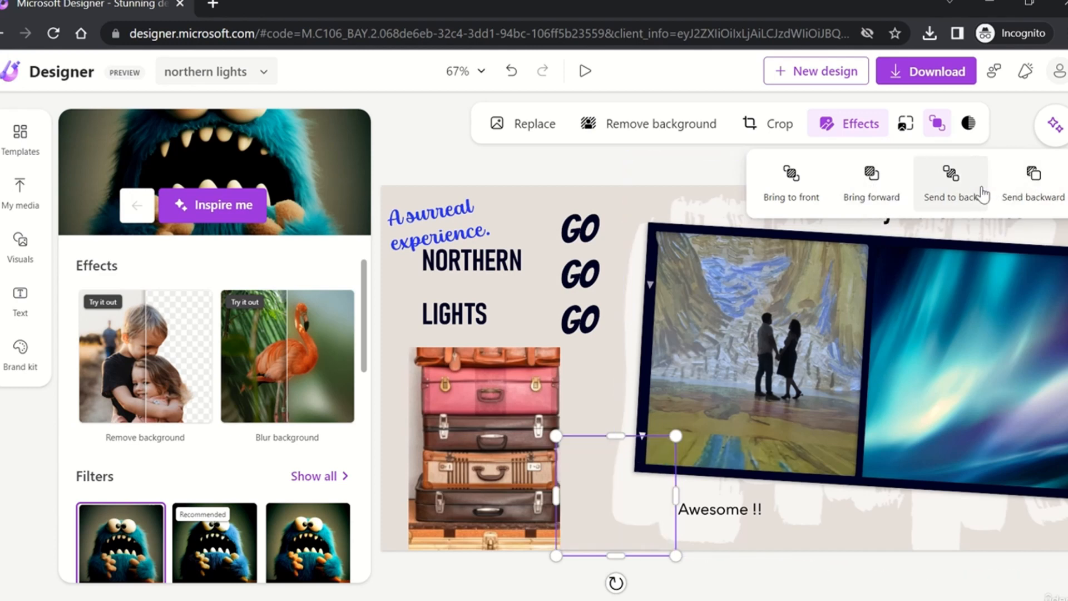
click(869, 192)
Set the monster picture's opacity to 85% and deselect it.
click(970, 128)
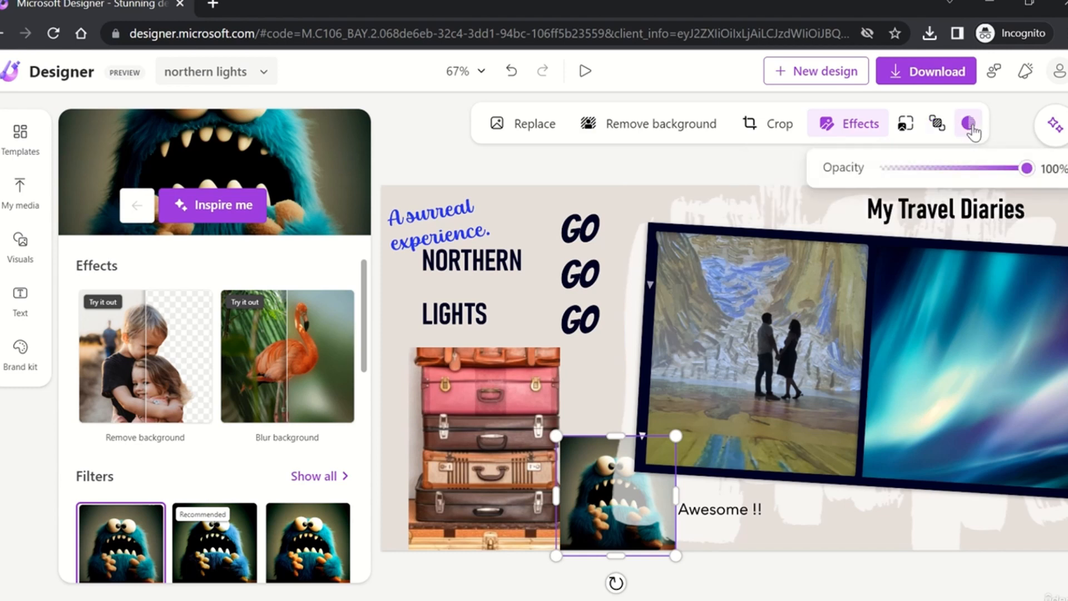
drag(1026, 168, 1004, 165)
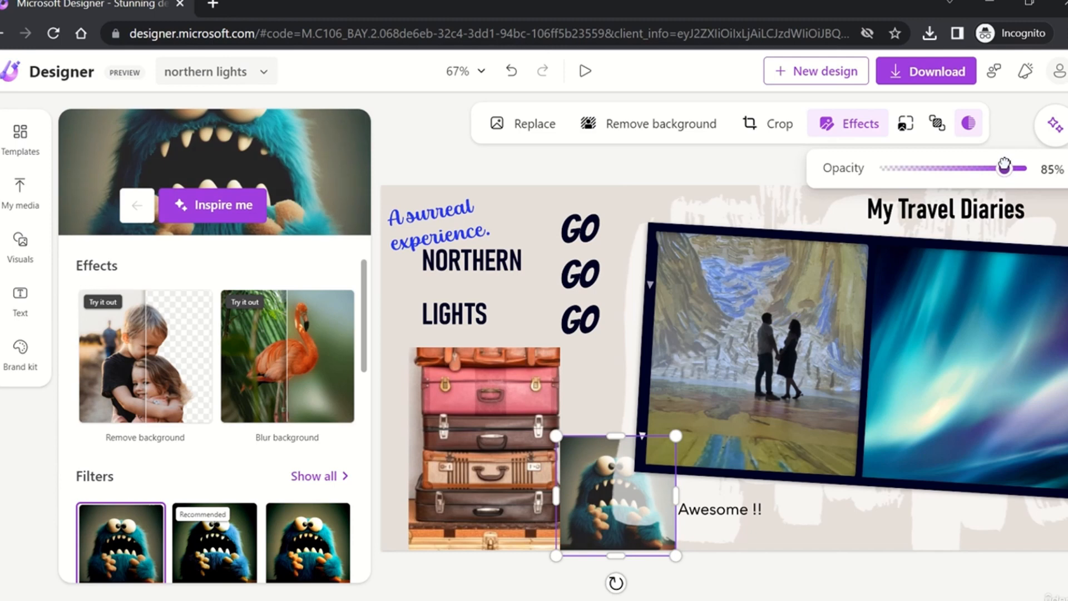
click(1006, 135)
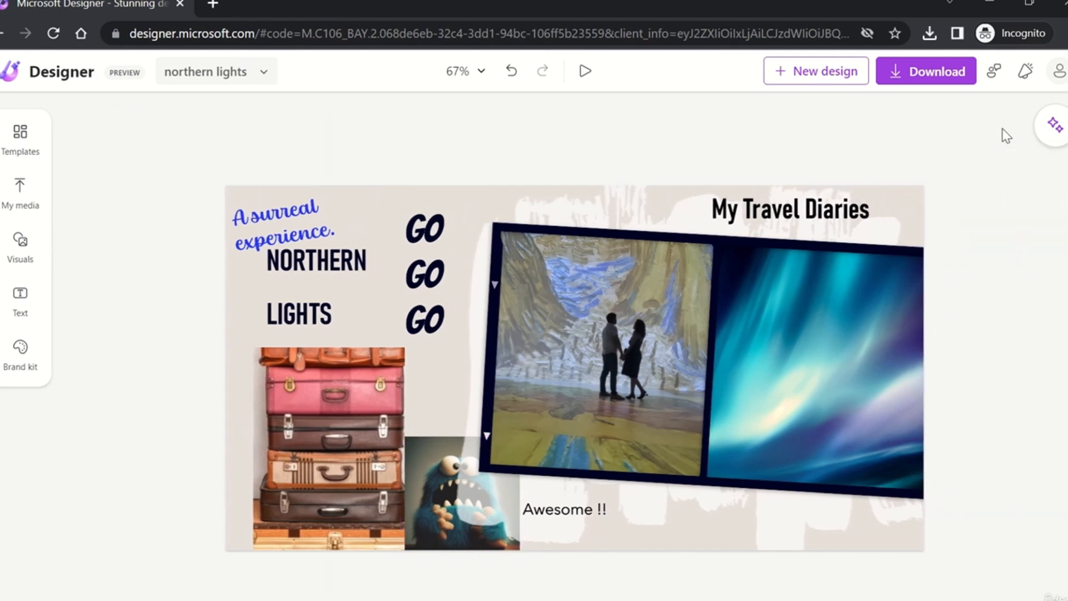
click(781, 341)
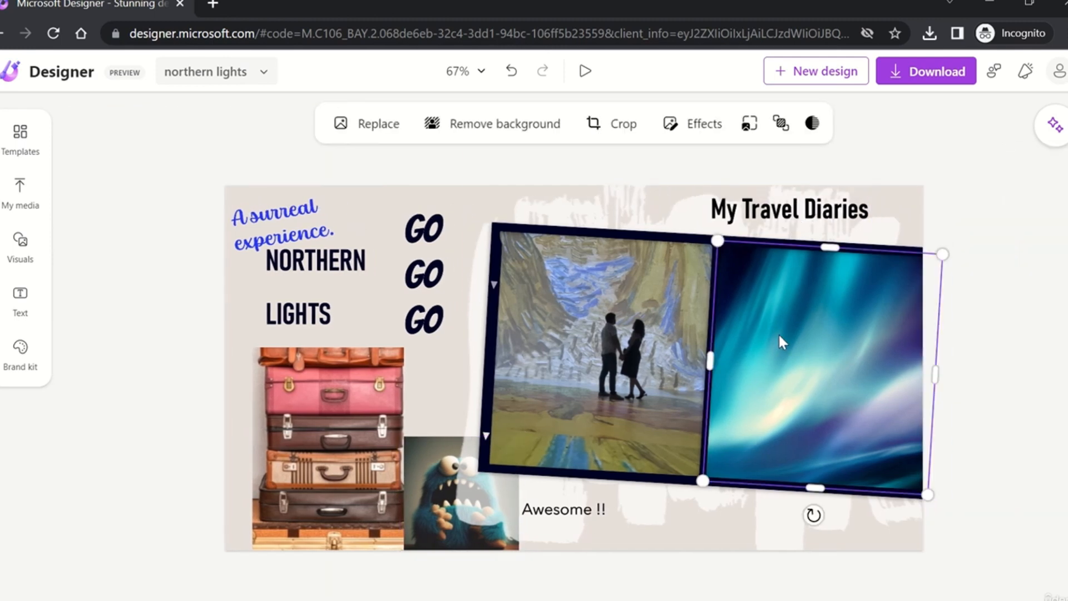
click(632, 333)
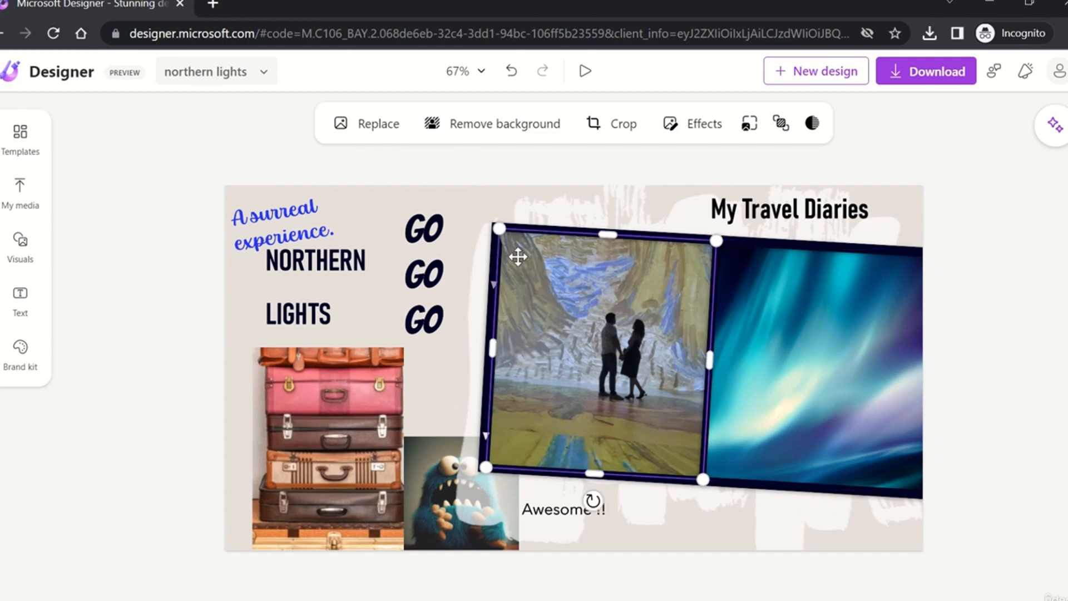
click(418, 244)
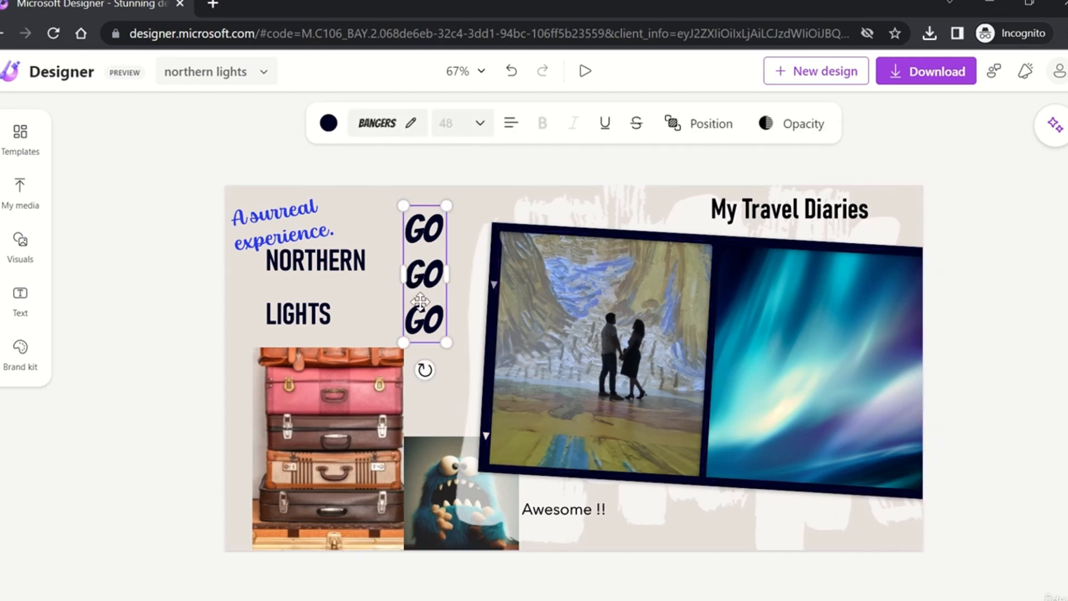
Insert the white gears video from the business video results, shrink it and place it below the photo strip over the "Awesome !!" text.
click(20, 245)
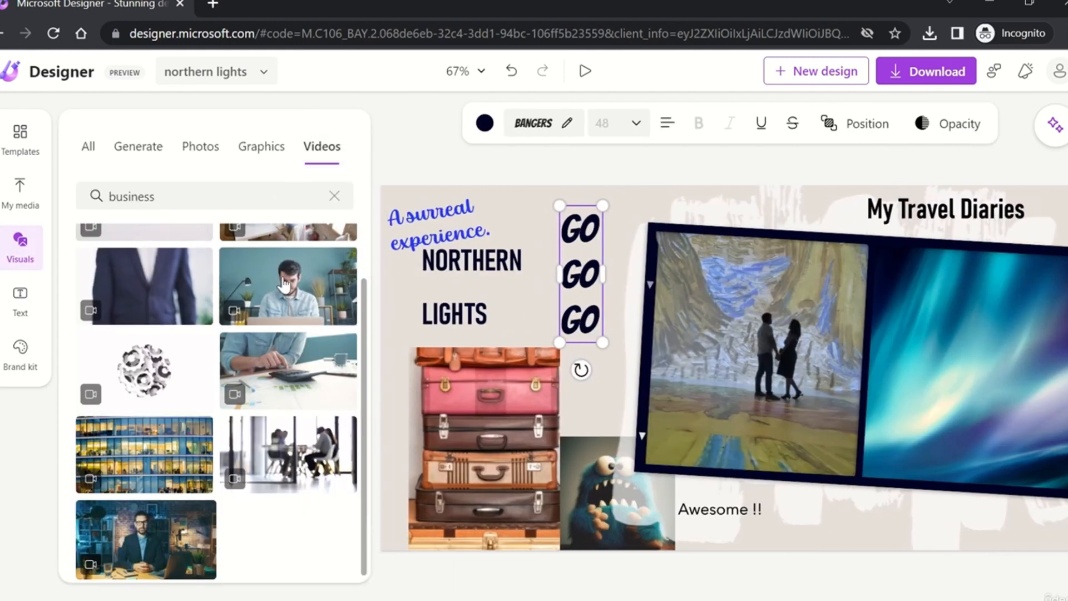
click(162, 382)
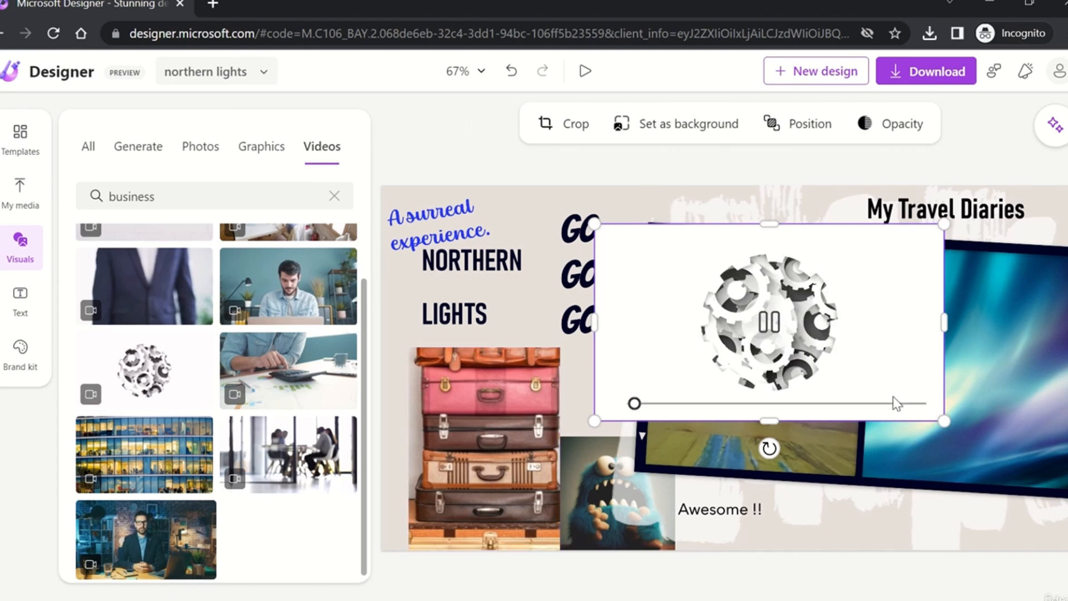
drag(943, 421, 785, 332)
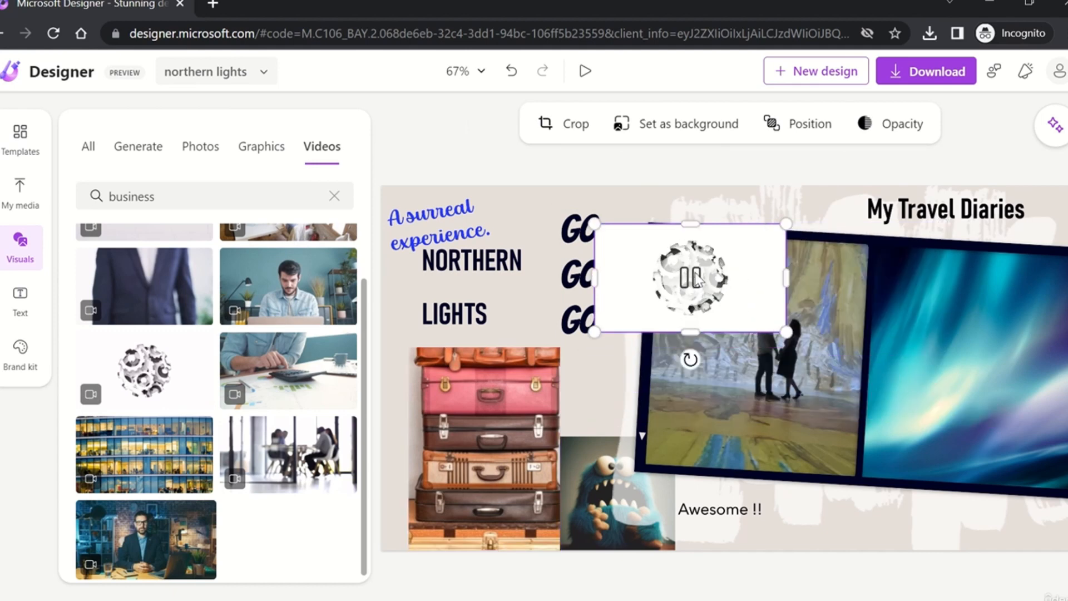
drag(735, 262, 874, 493)
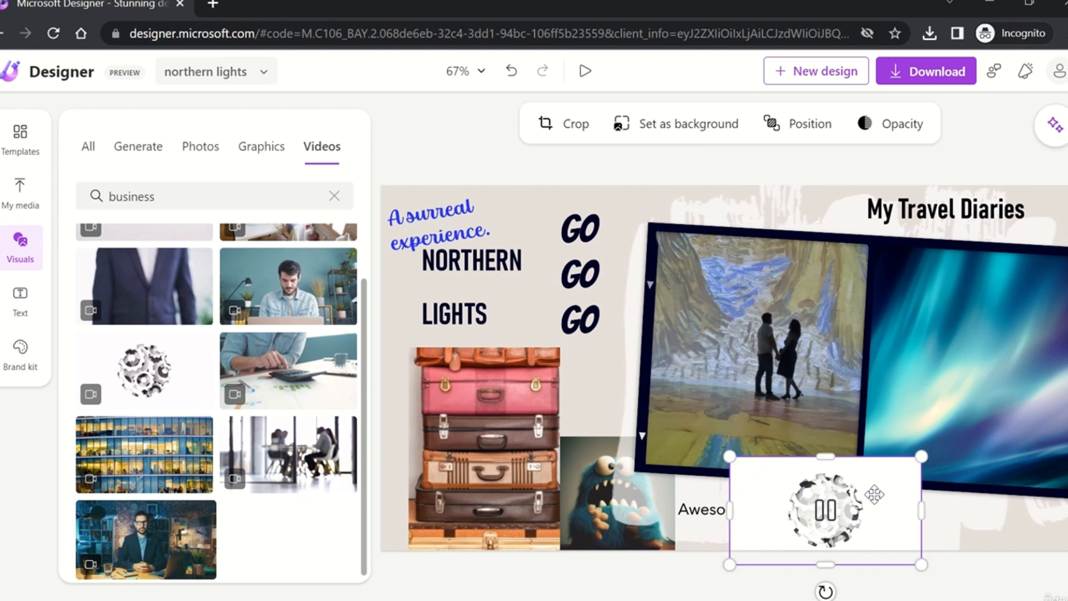
Shrink the gears video further from its upper-right corner, keeping it at the design's lower edge.
click(564, 125)
click(673, 126)
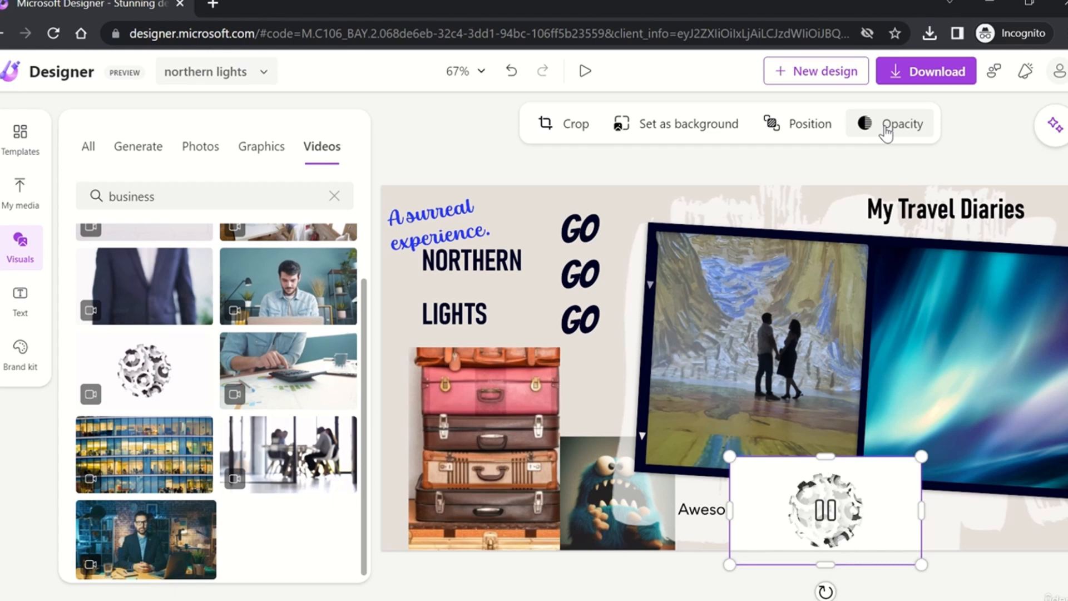
drag(922, 456, 845, 499)
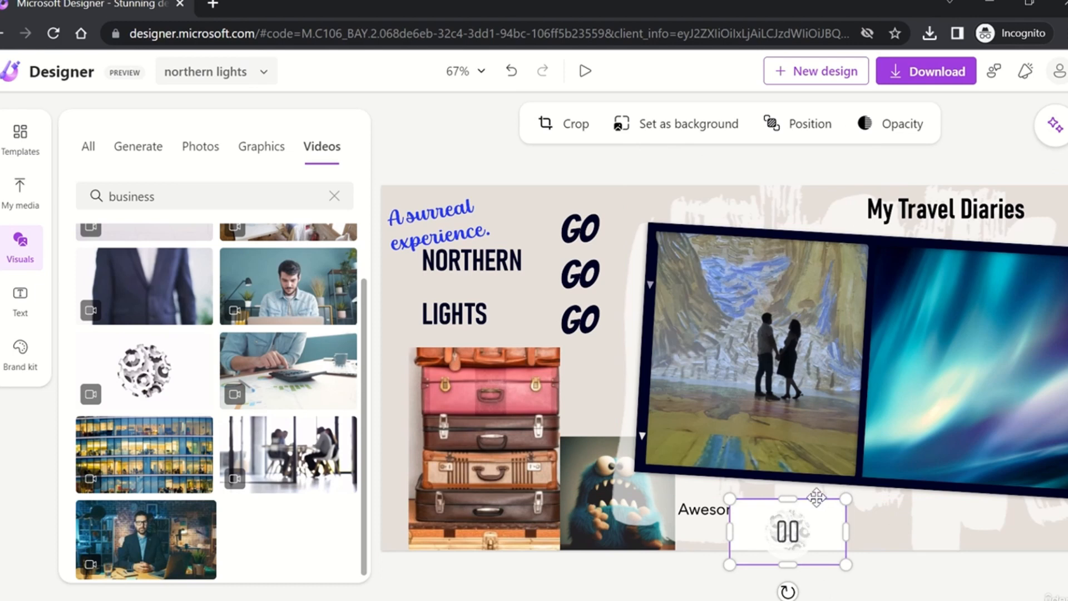
Move the gears video up onto the design's lower edge and close the video library.
drag(809, 502, 811, 485)
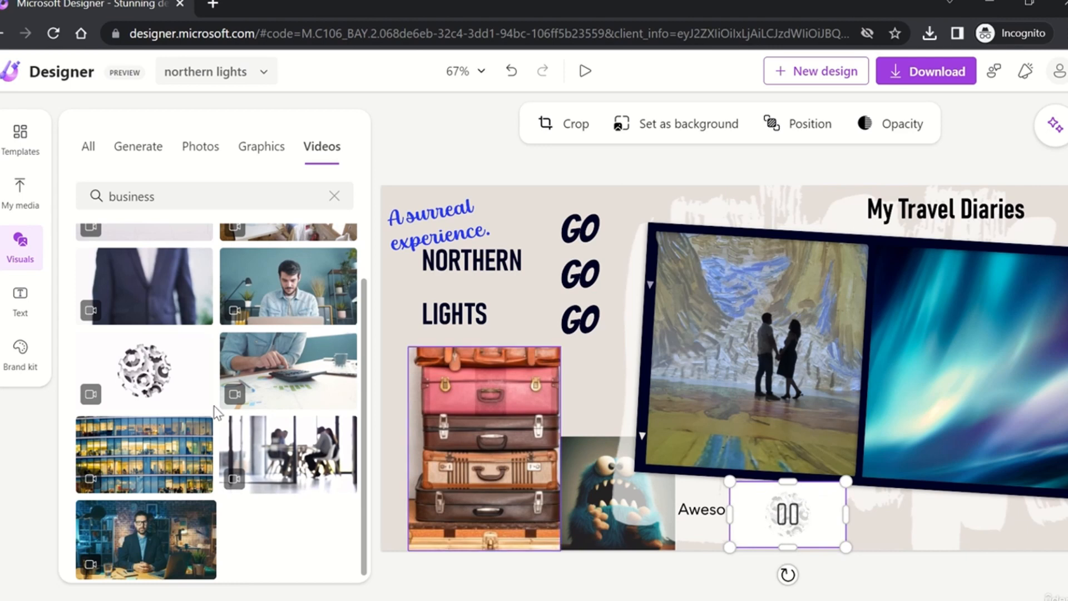
click(37, 244)
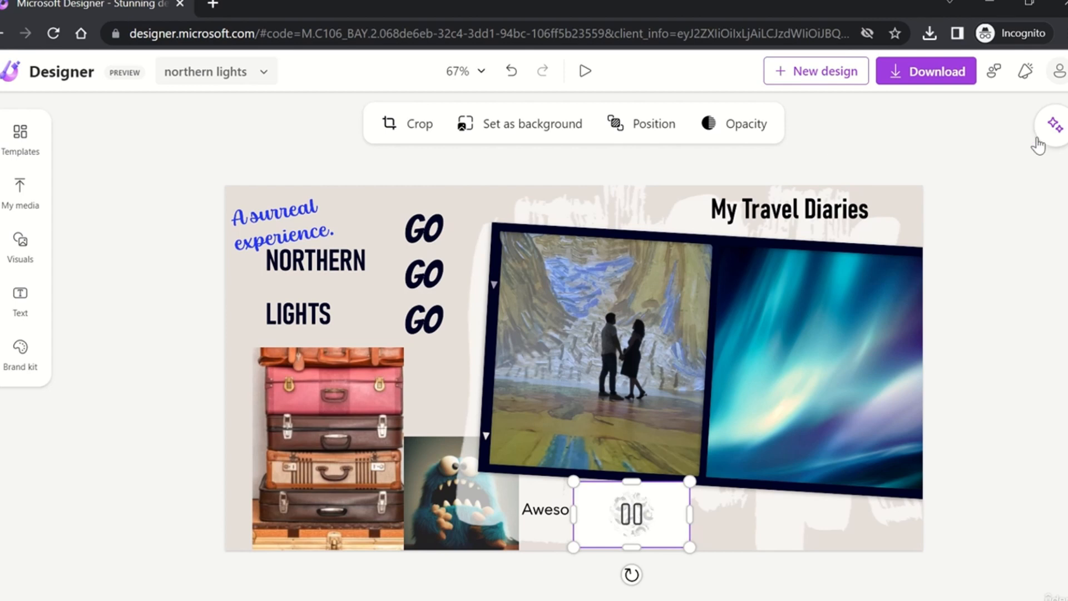
Generate design ideas, choose the dark green Northern Lights layout and start it as a new design instead of replacing the current one.
click(1055, 131)
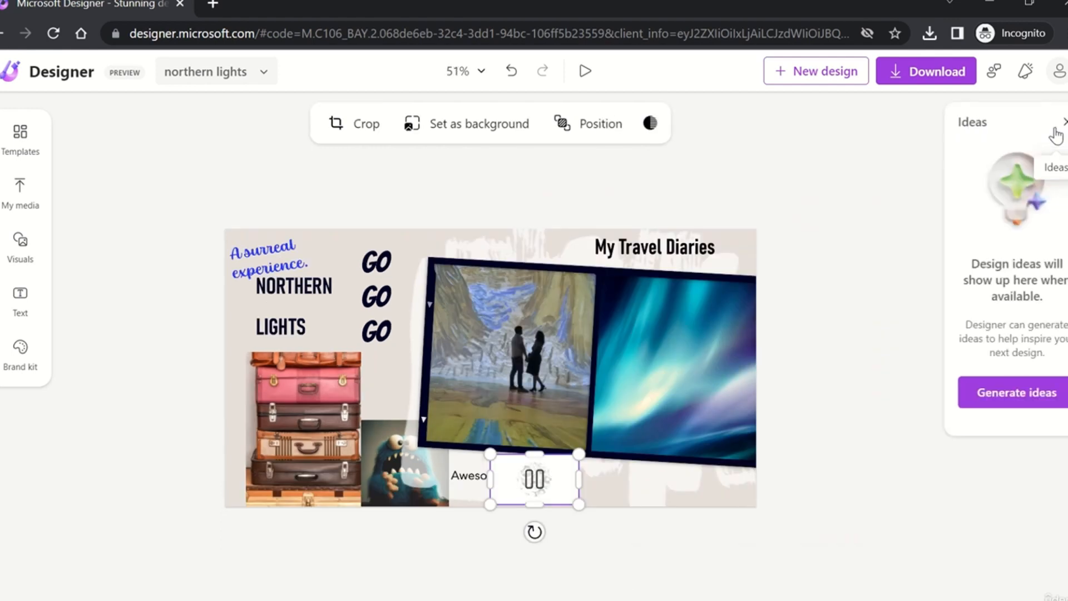
click(1025, 391)
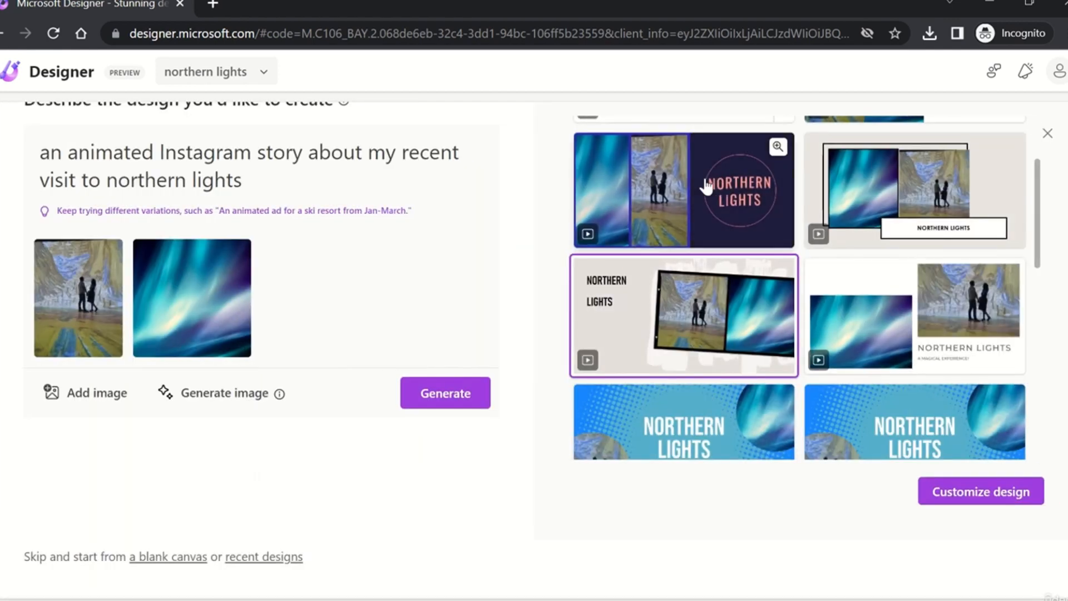
scroll(958, 407, down, 10)
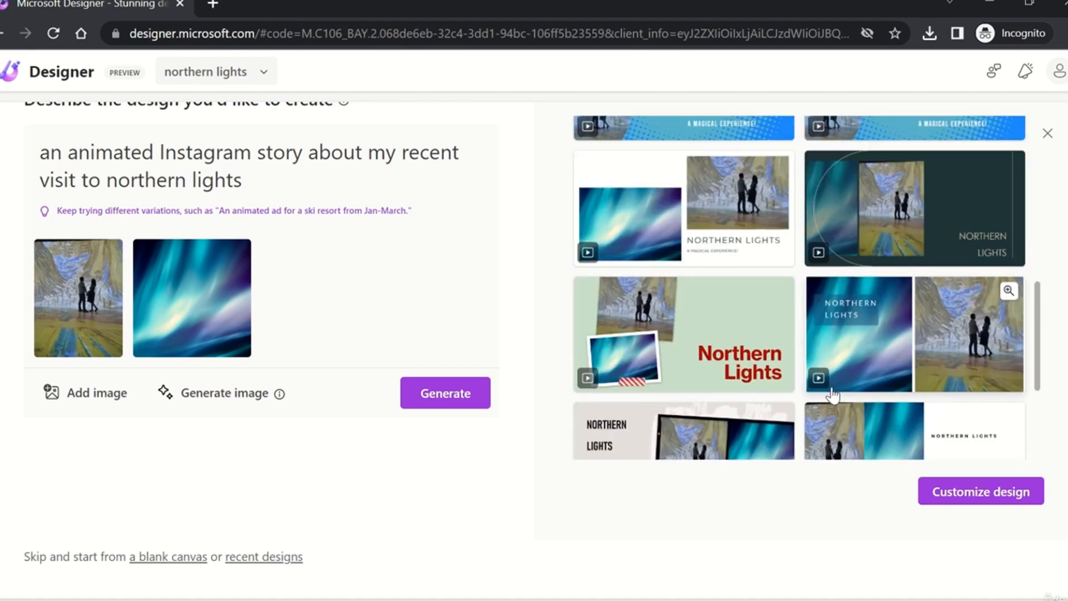
scroll(727, 322, up, 5)
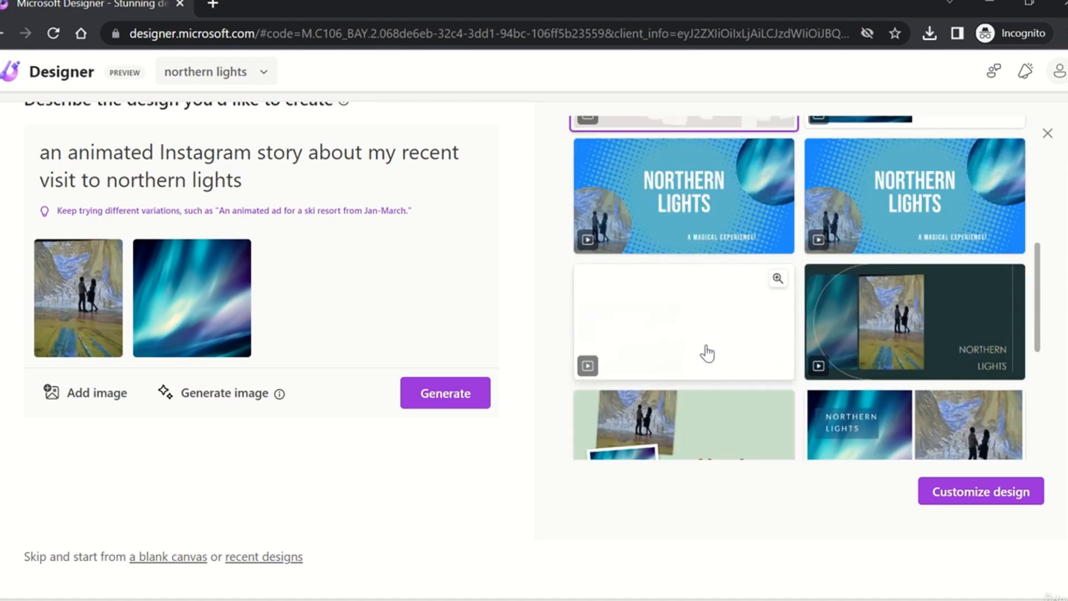
click(957, 329)
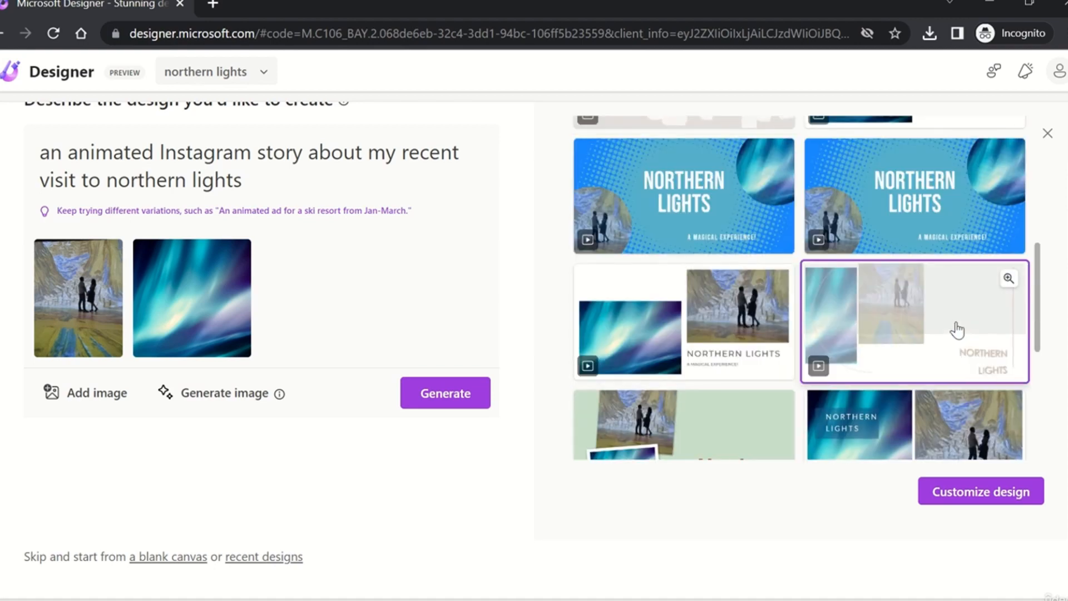
click(1018, 496)
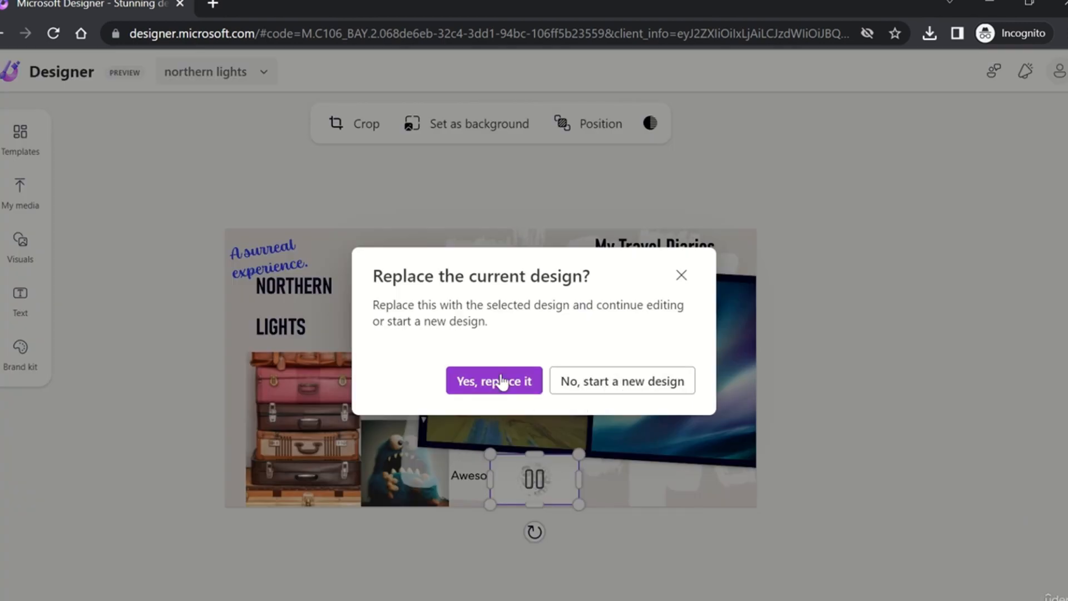
click(671, 380)
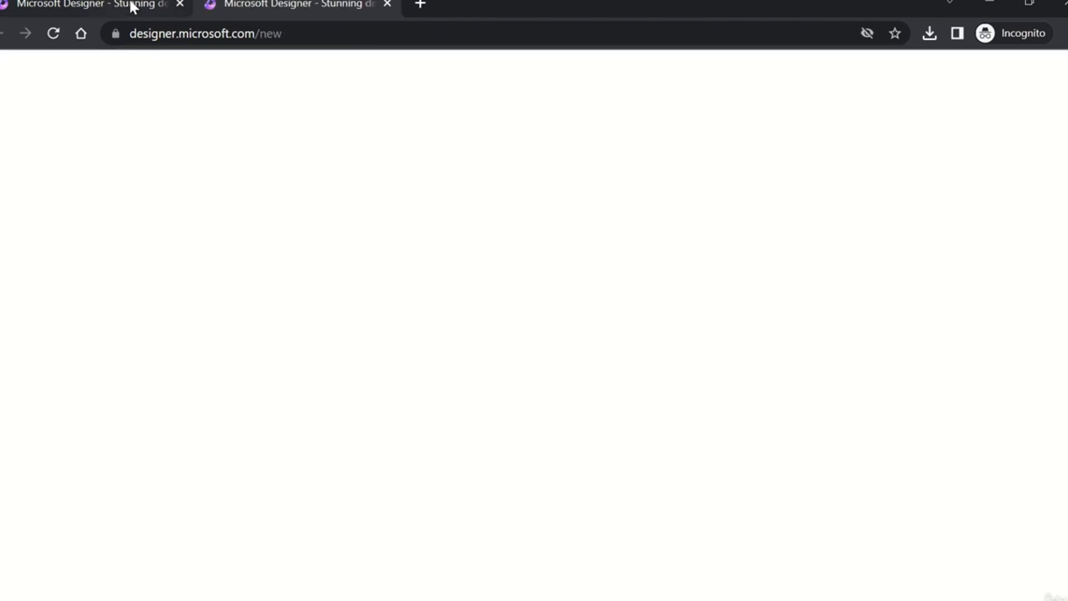
Close the generated ideas in the original northern lights design and switch to the new dark green design.
click(133, 7)
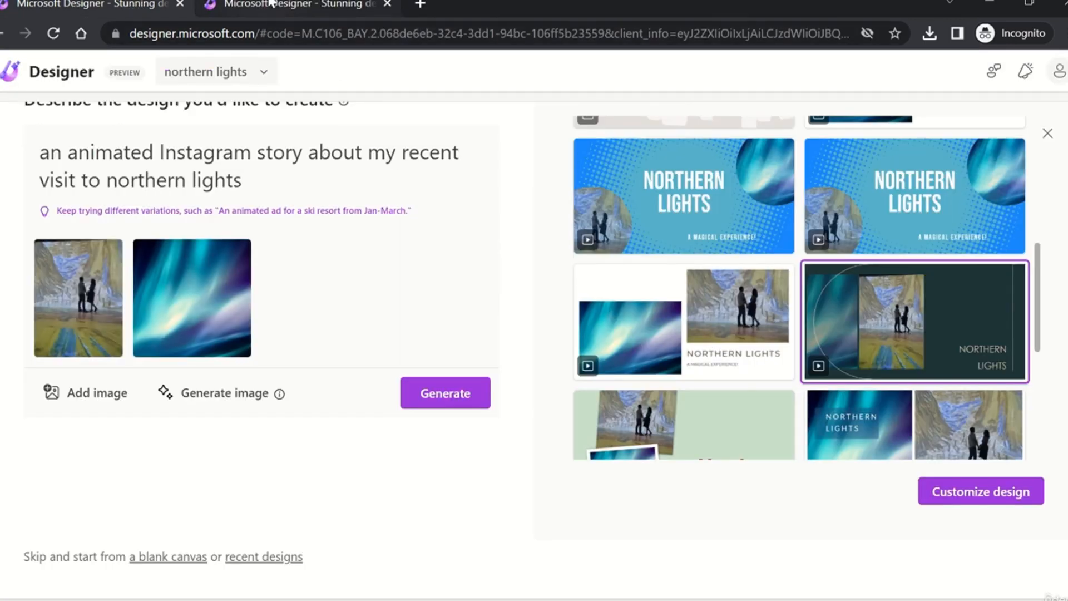
click(271, 4)
click(121, 11)
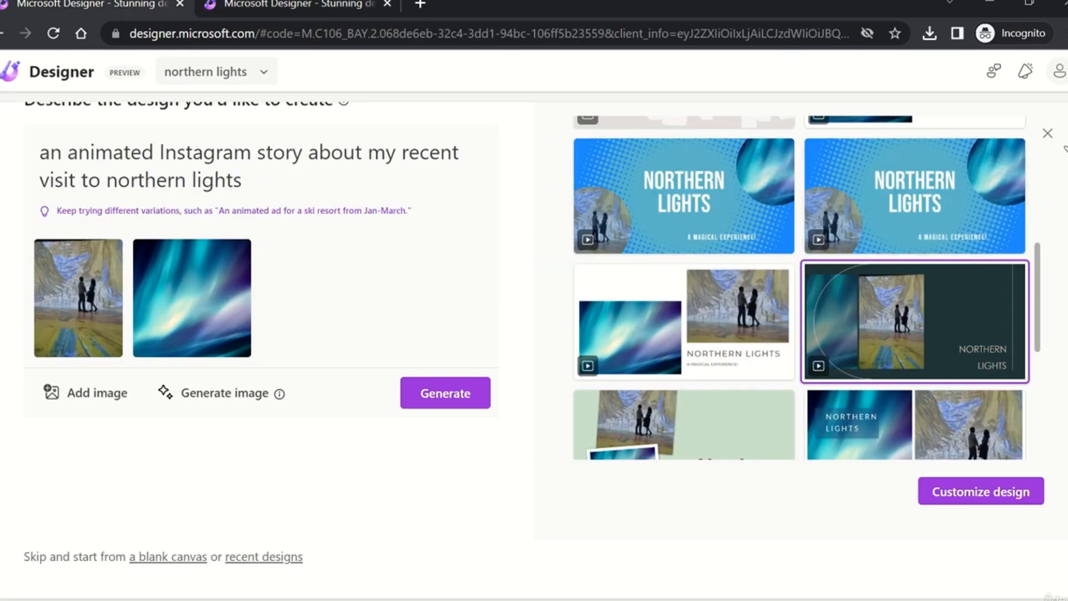
click(1047, 134)
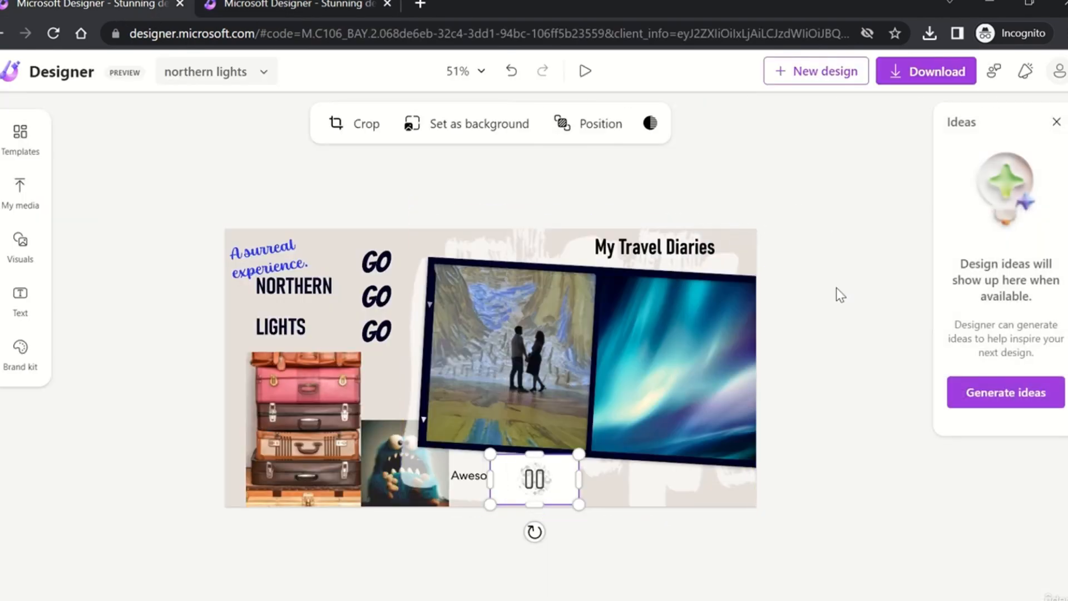
click(310, 4)
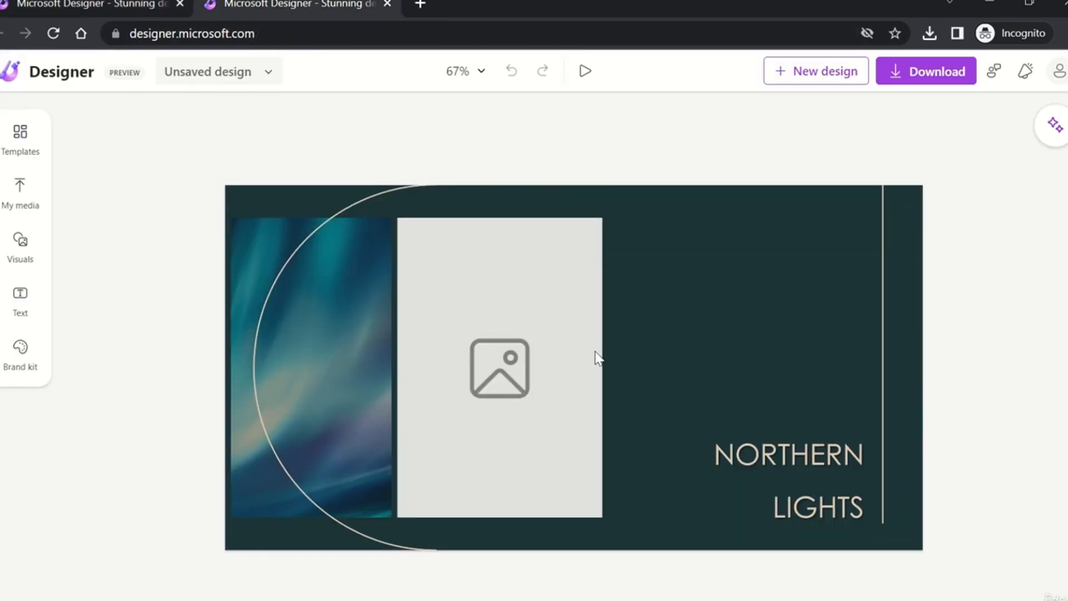
Return to the original northern lights design and play its animation.
click(114, 12)
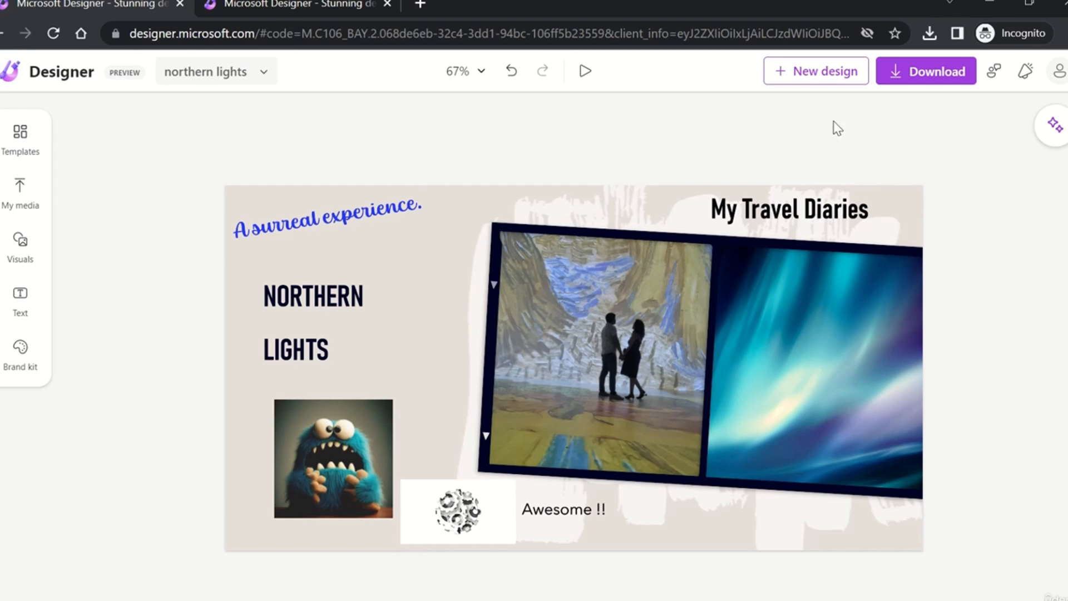
click(585, 72)
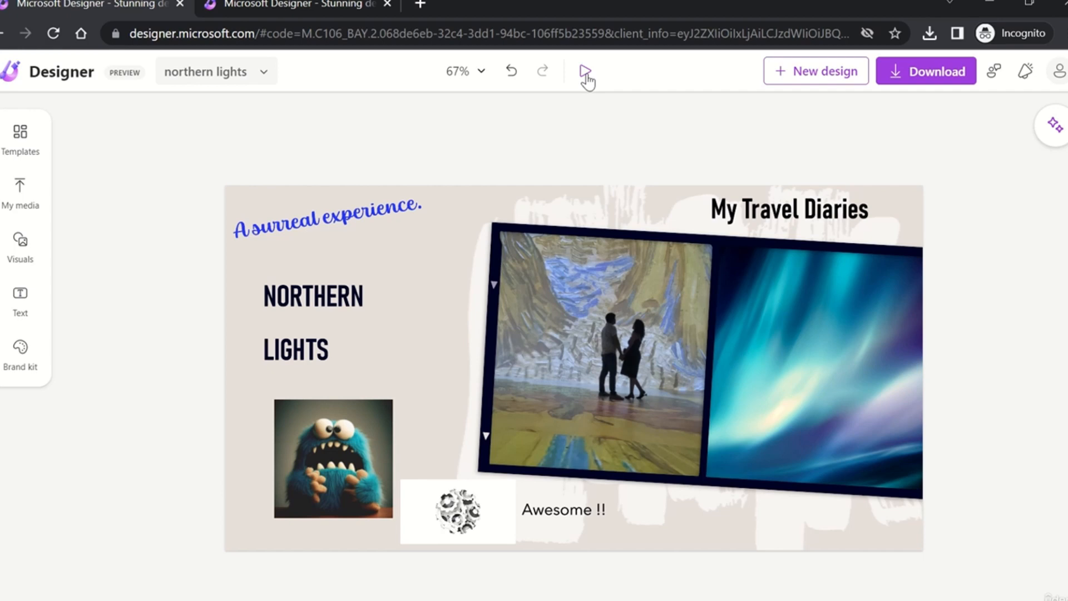
Review the download file types, keep MP4 (Recommended), and toggle watermark removal off and back on.
click(923, 73)
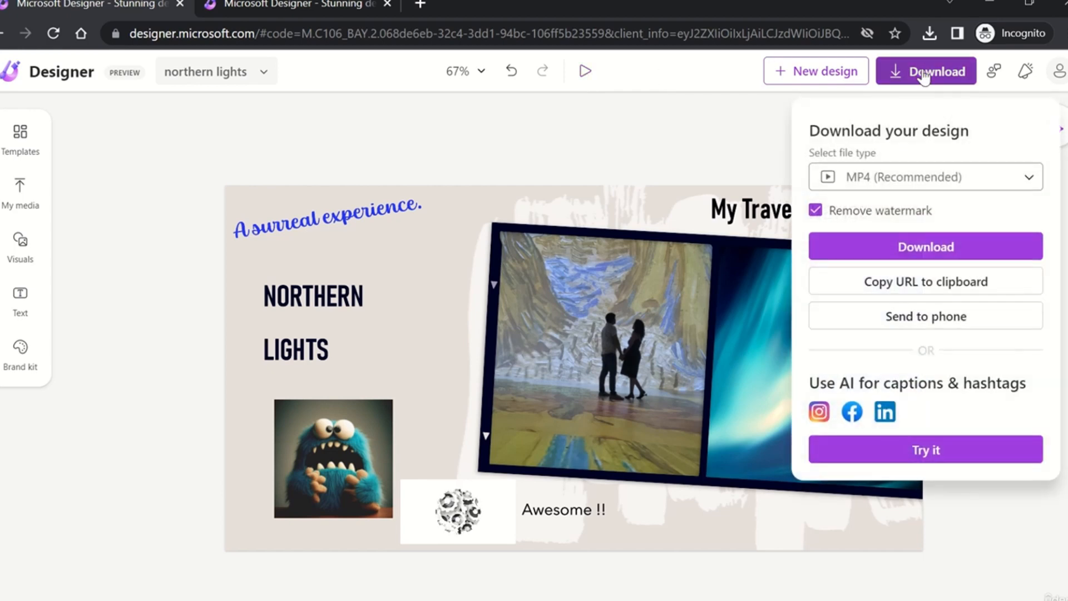
click(914, 183)
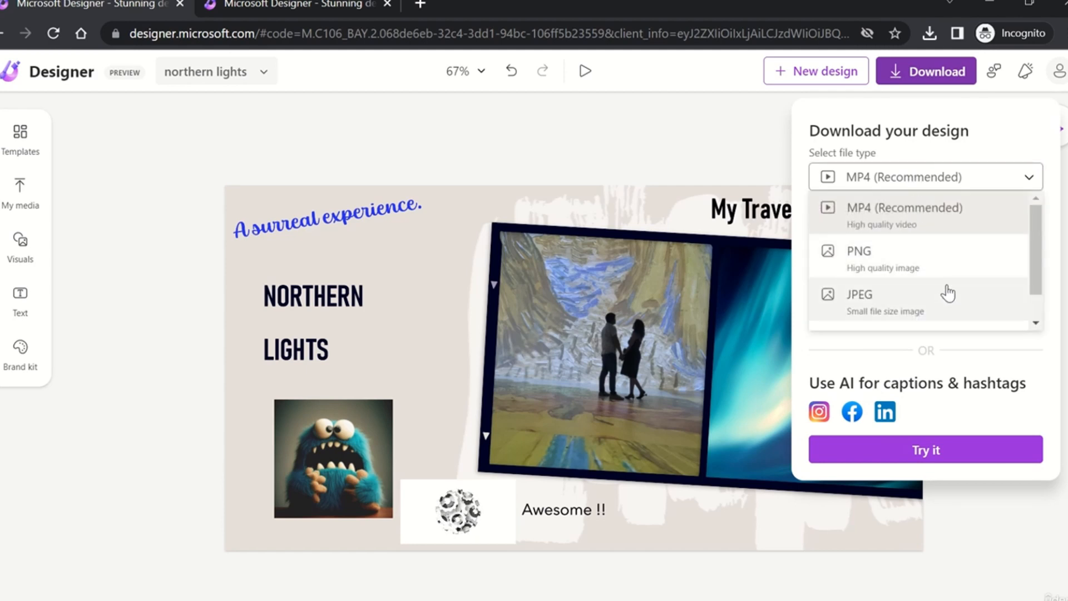
scroll(940, 294, down, 1)
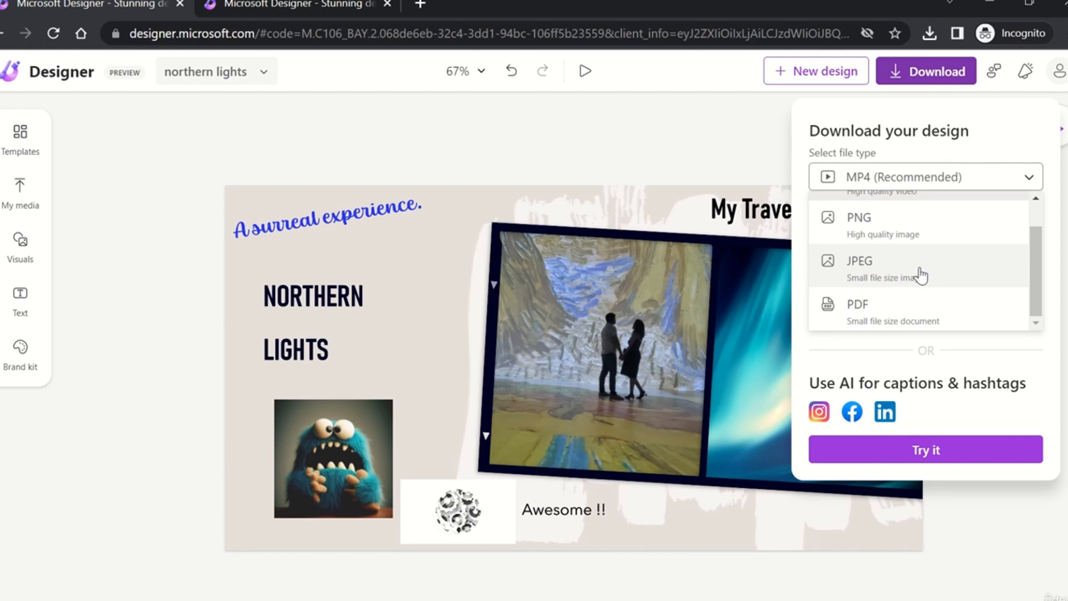
scroll(912, 255, up, 1)
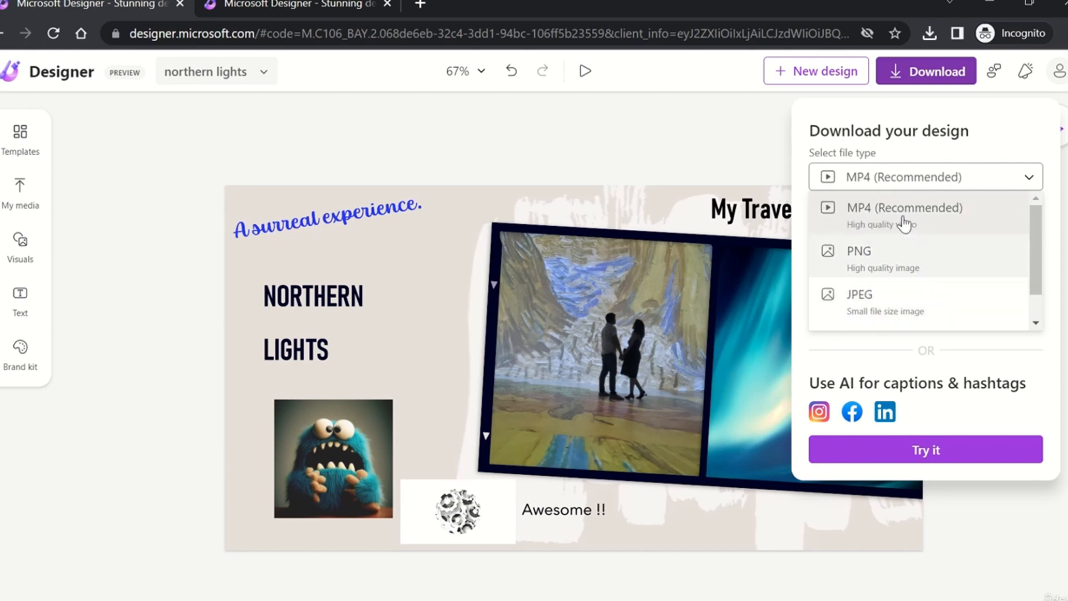
click(918, 219)
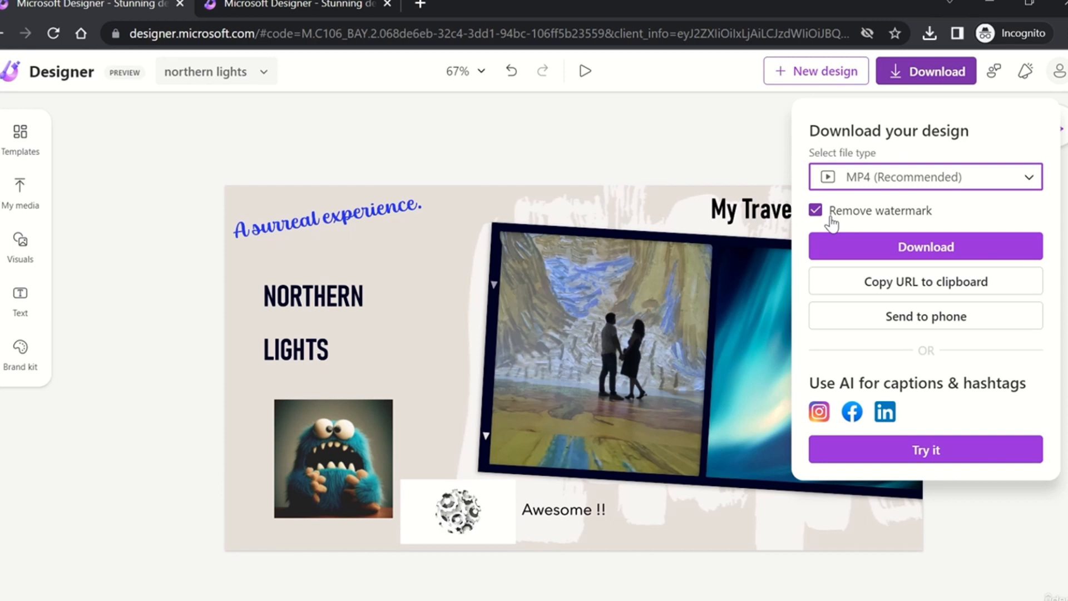
click(815, 210)
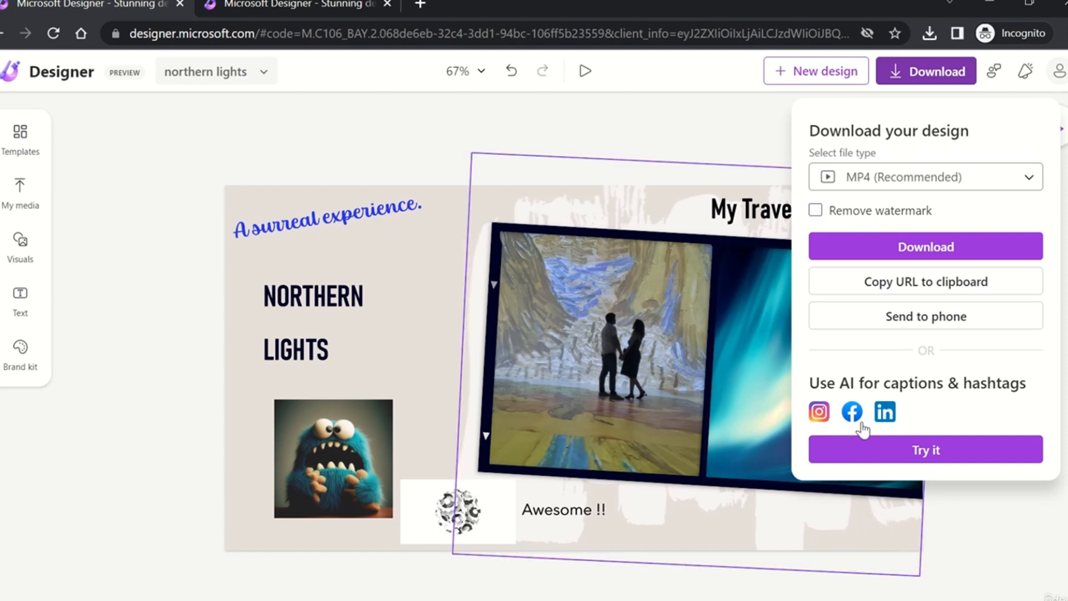
click(815, 211)
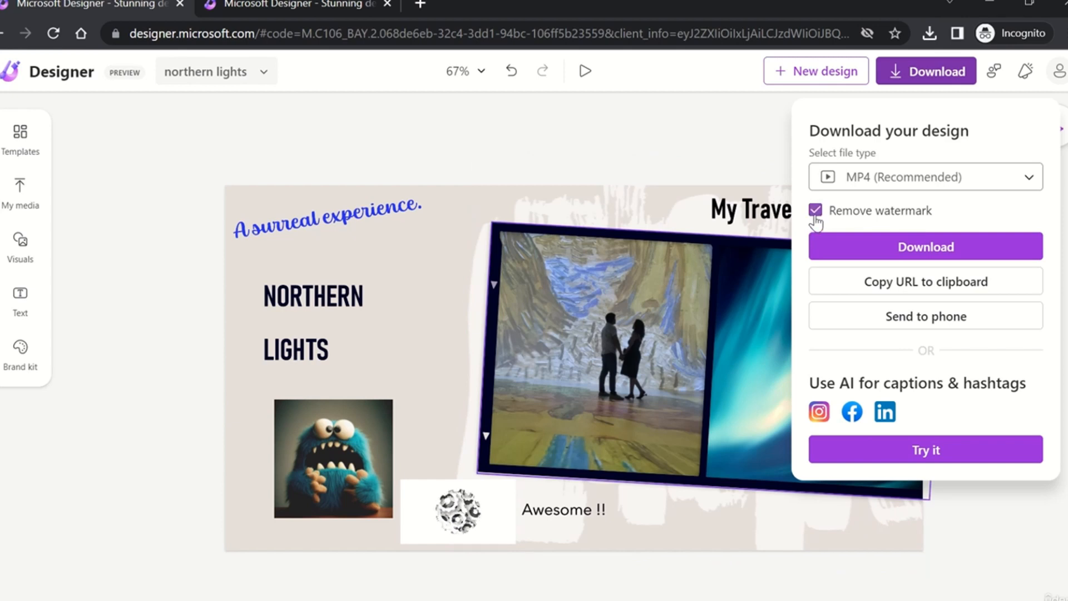
Copy the design's video URL with clipboard access allowed, and check the video in a temporary browser tab before dismissing the sharing messages.
click(898, 284)
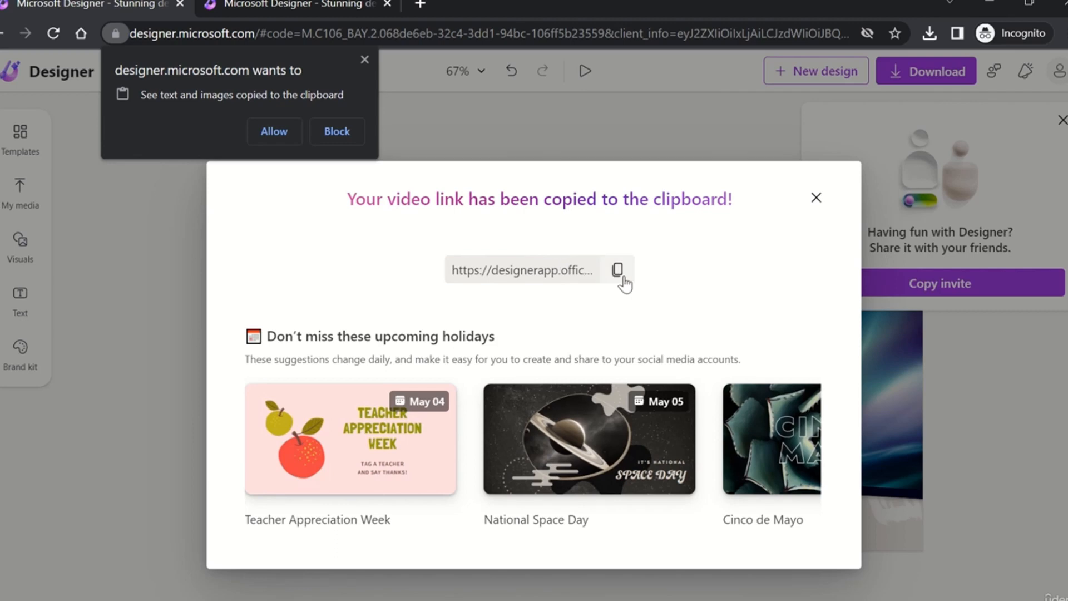
click(285, 128)
click(420, 5)
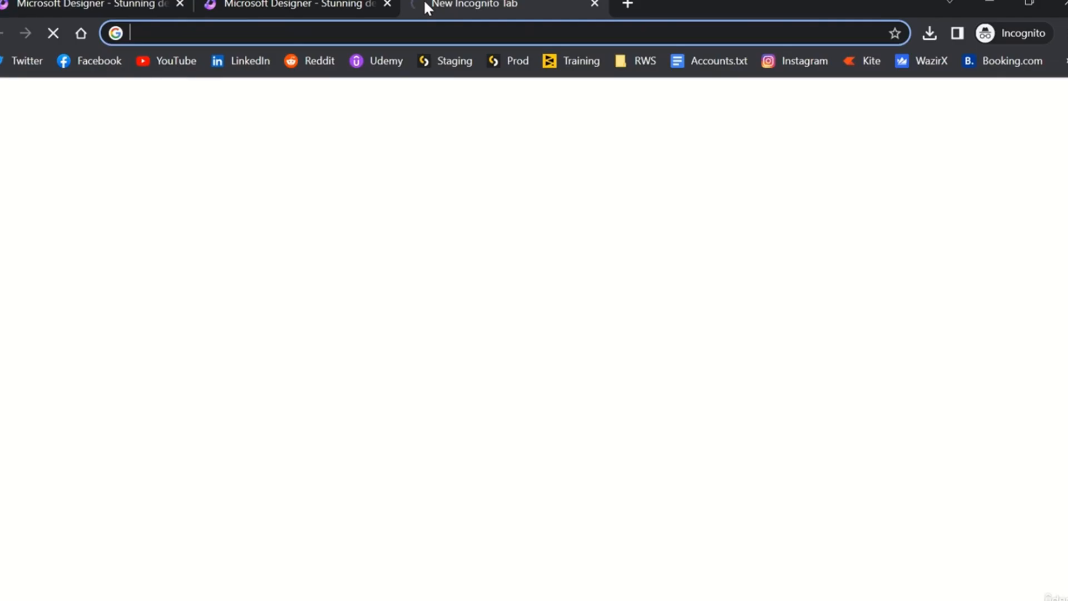
key(ctrl+v)
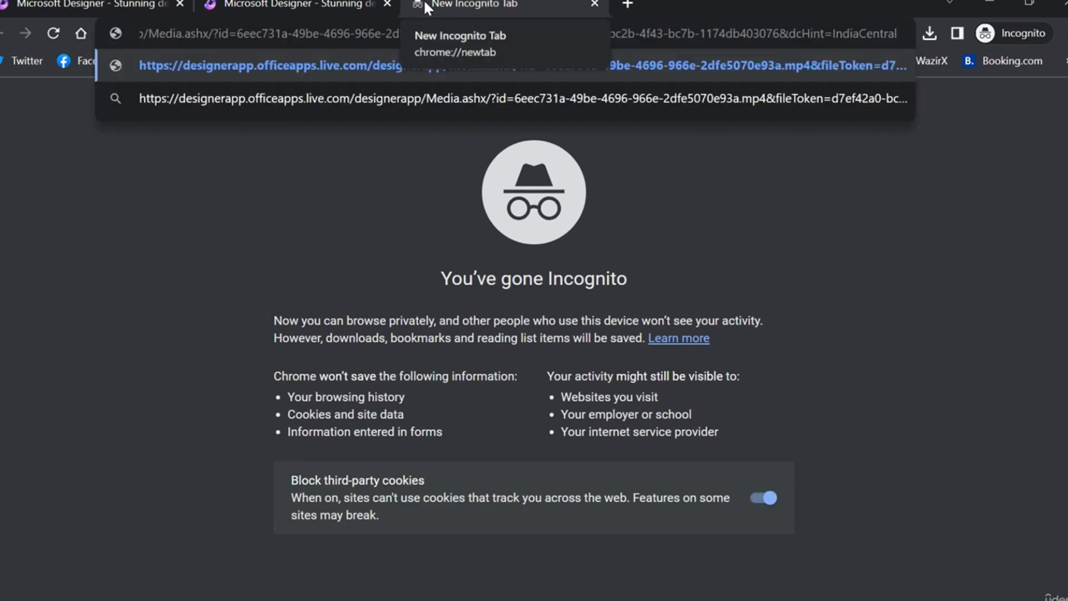
key(Return)
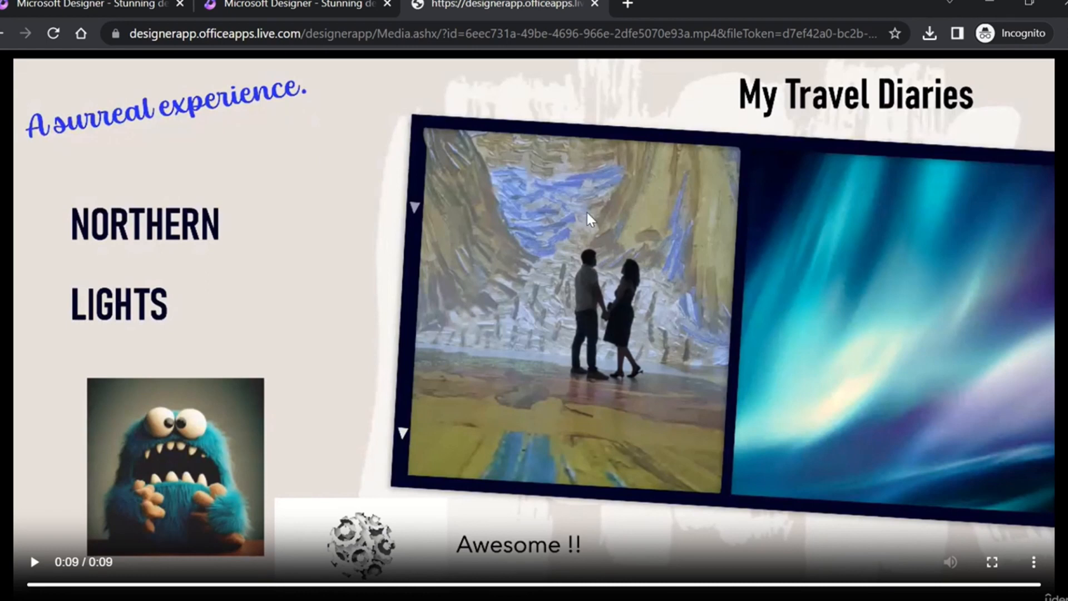
click(594, 4)
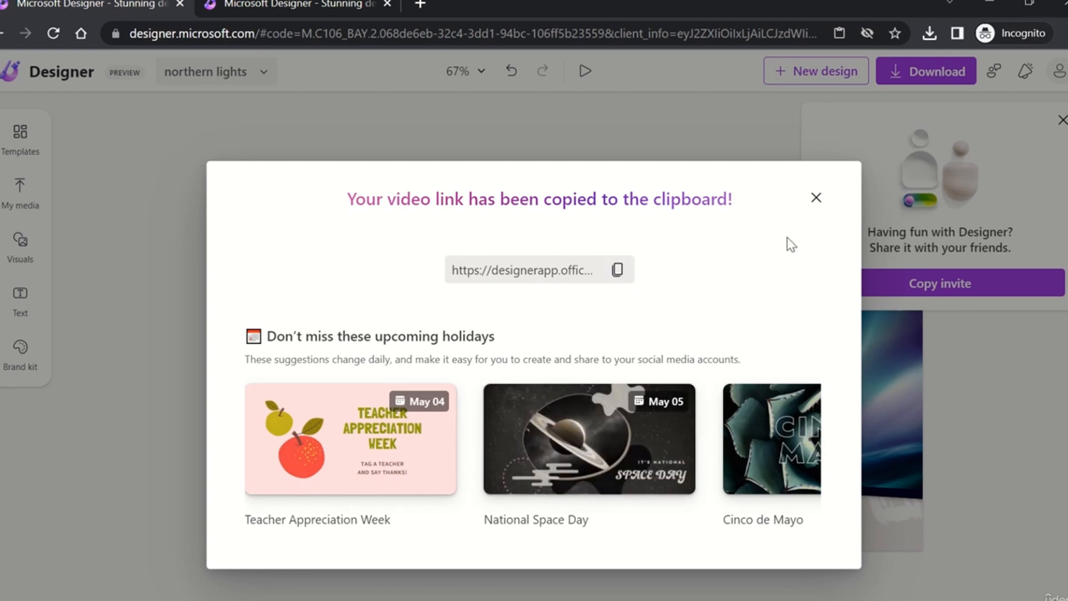
click(815, 198)
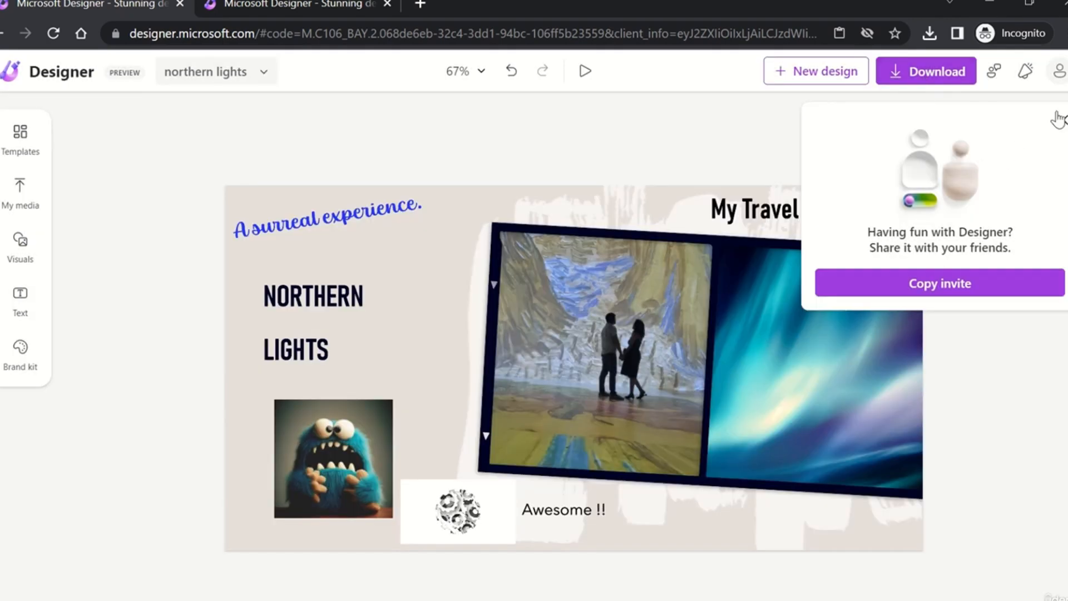
click(1062, 119)
Create a QR code for sending the MP4 video to a phone and close its dialog.
click(928, 75)
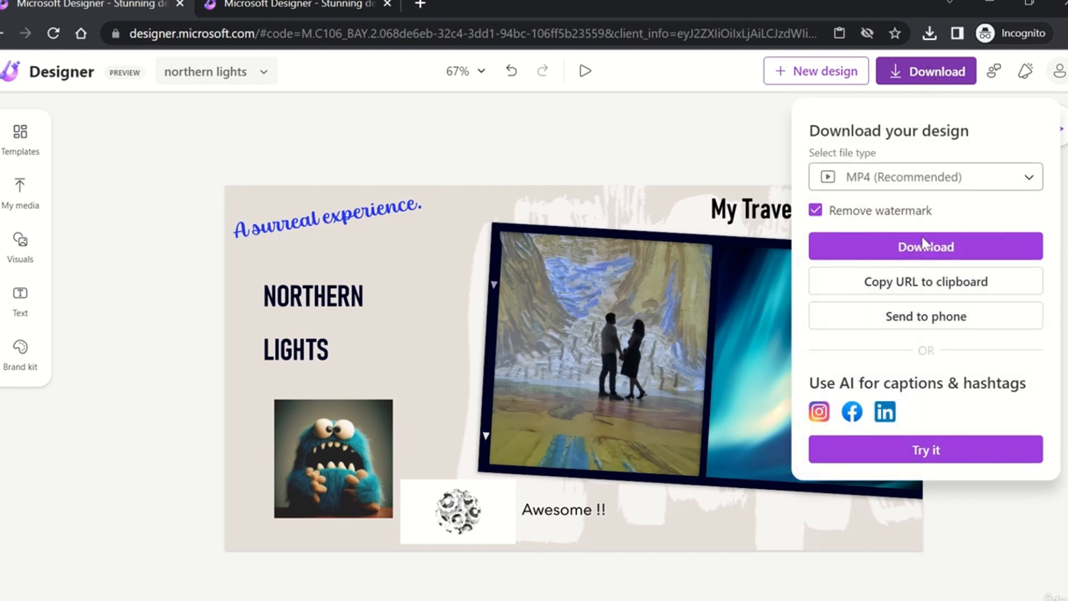
click(924, 318)
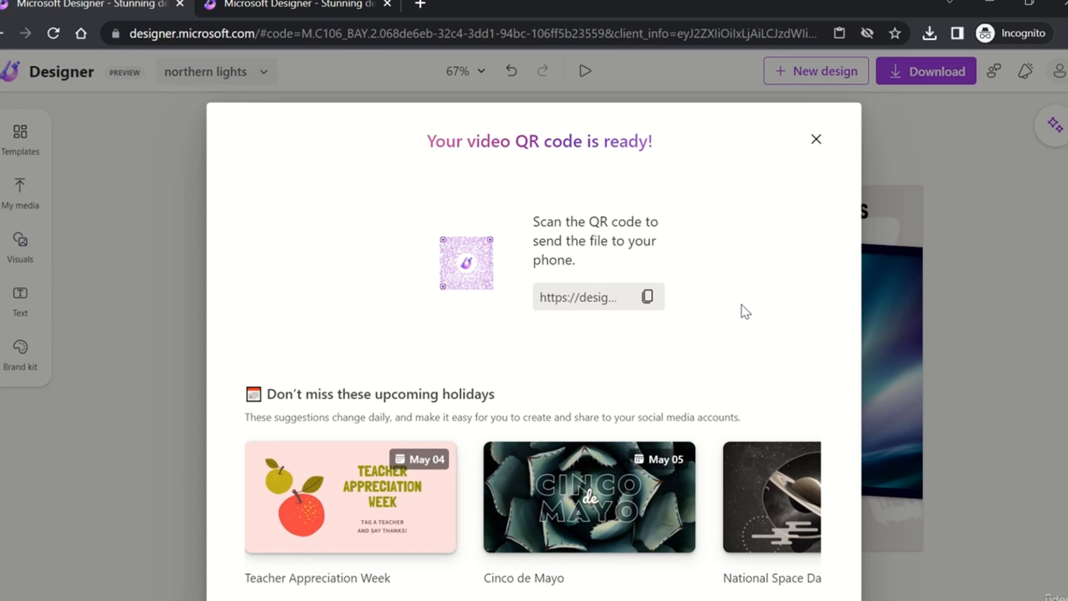
click(816, 140)
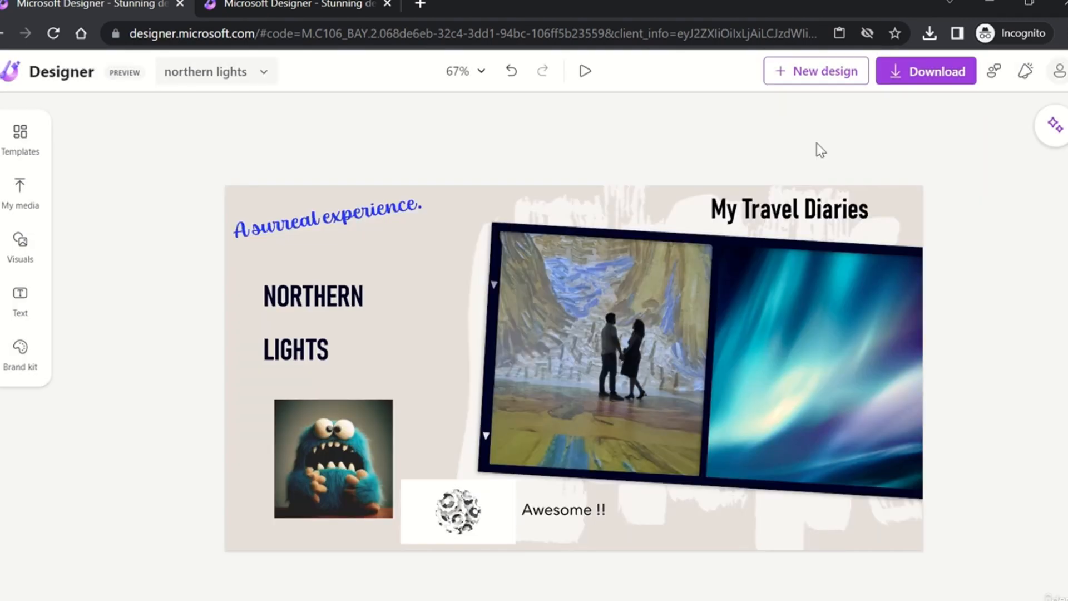
Check the download and AI caption options for the original design and for the dark green Northern Lights design.
click(929, 71)
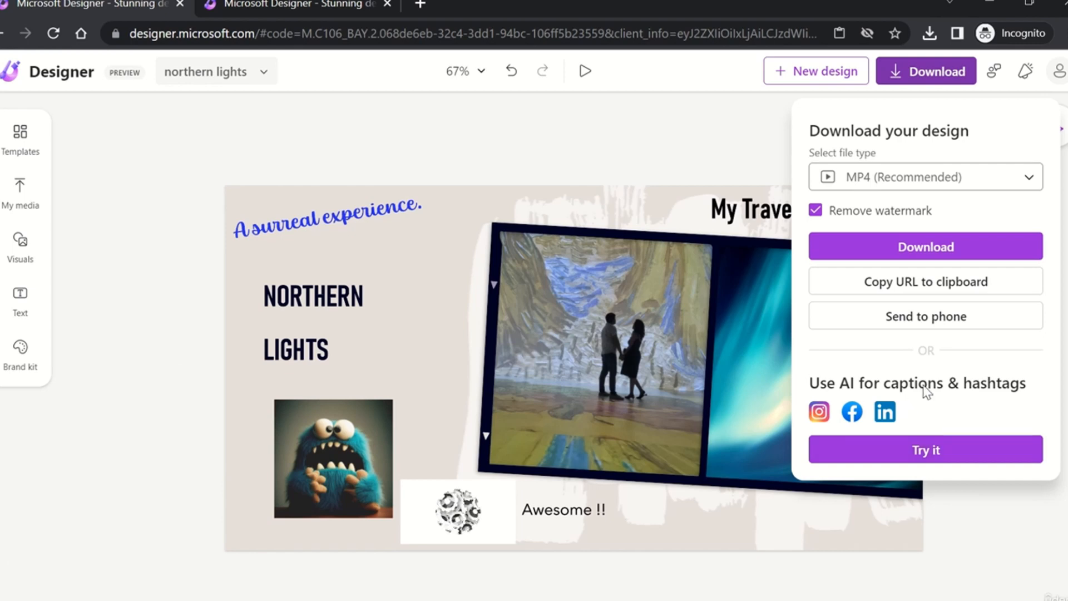
click(748, 127)
click(313, 11)
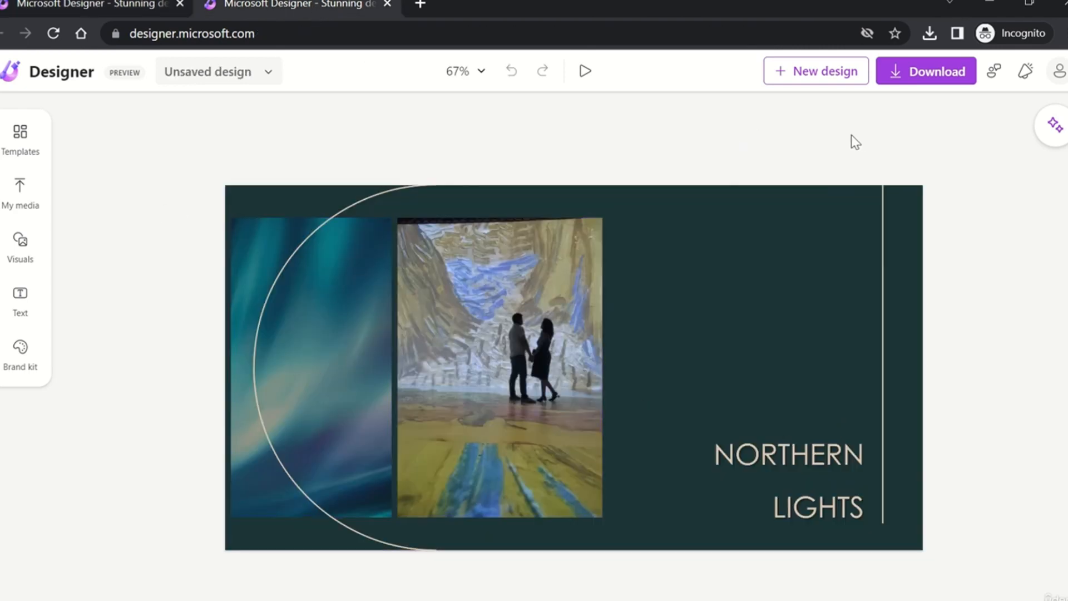
click(941, 78)
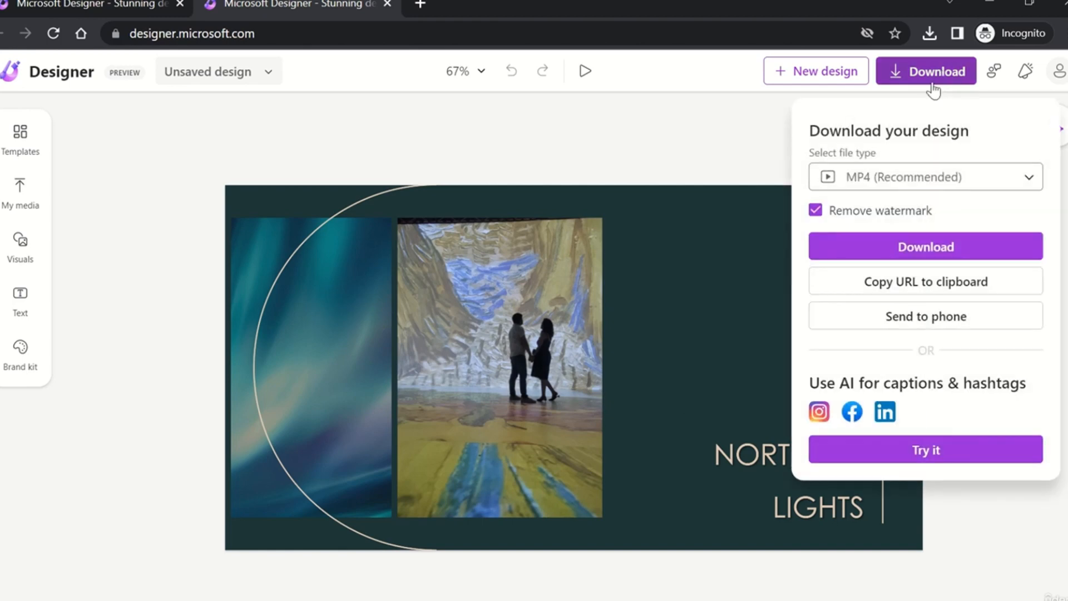
click(1005, 183)
click(745, 141)
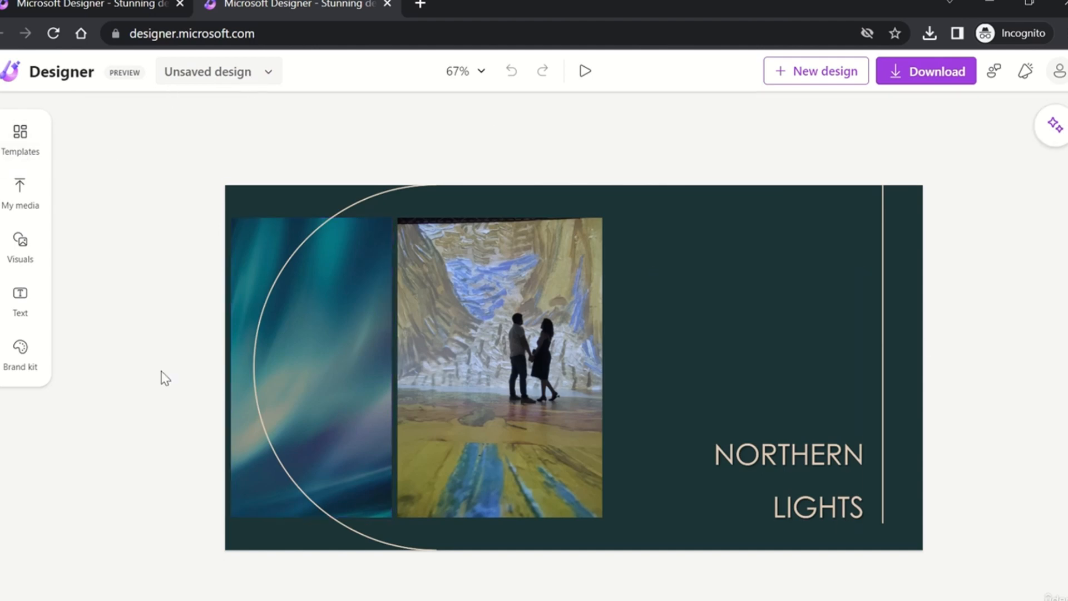
Generate new design ideas from the prompt "instagram post about my visit to northern lights".
click(1054, 125)
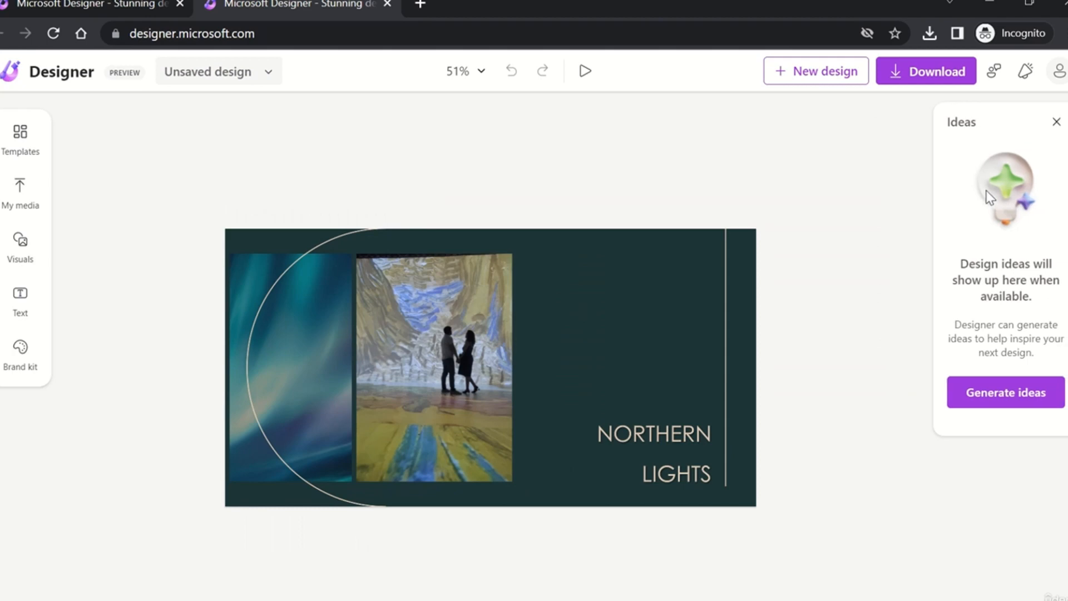
click(1020, 398)
click(173, 250)
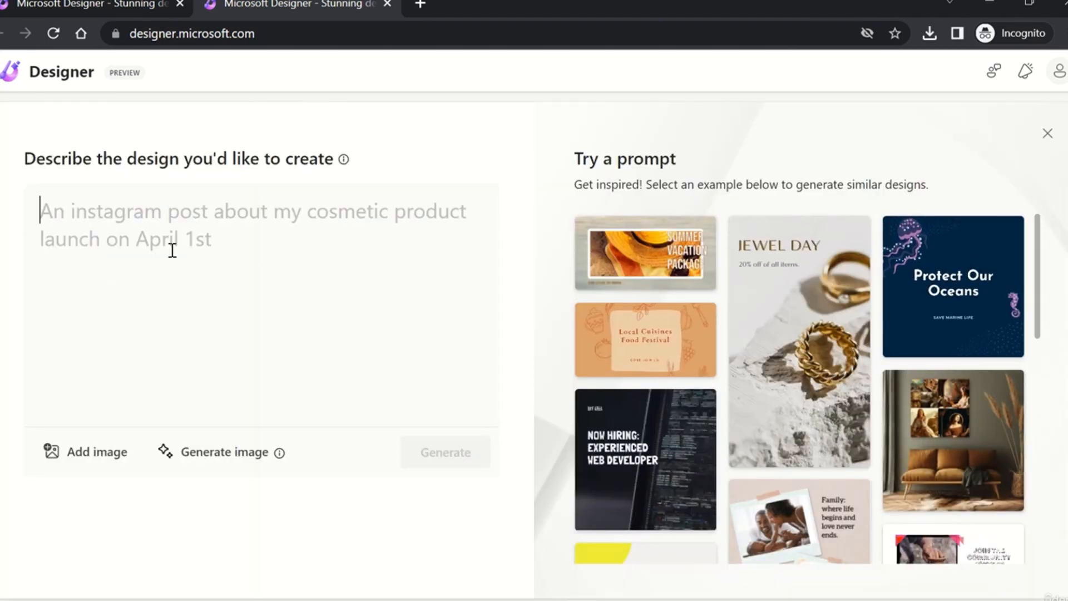
text(instg)
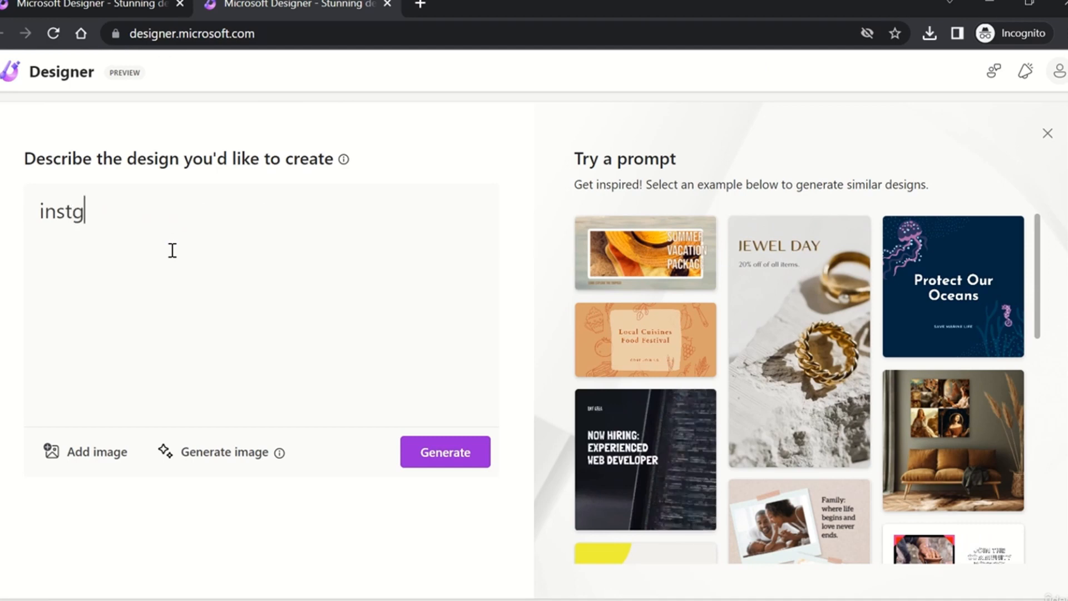
key(BackSpace)
text(agr)
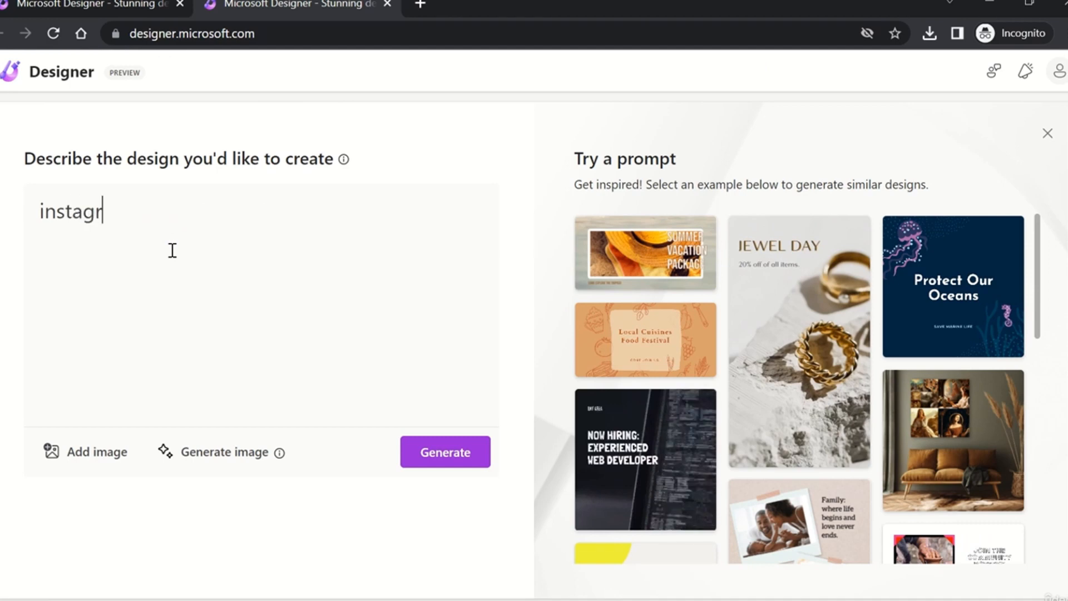
text(am post about my)
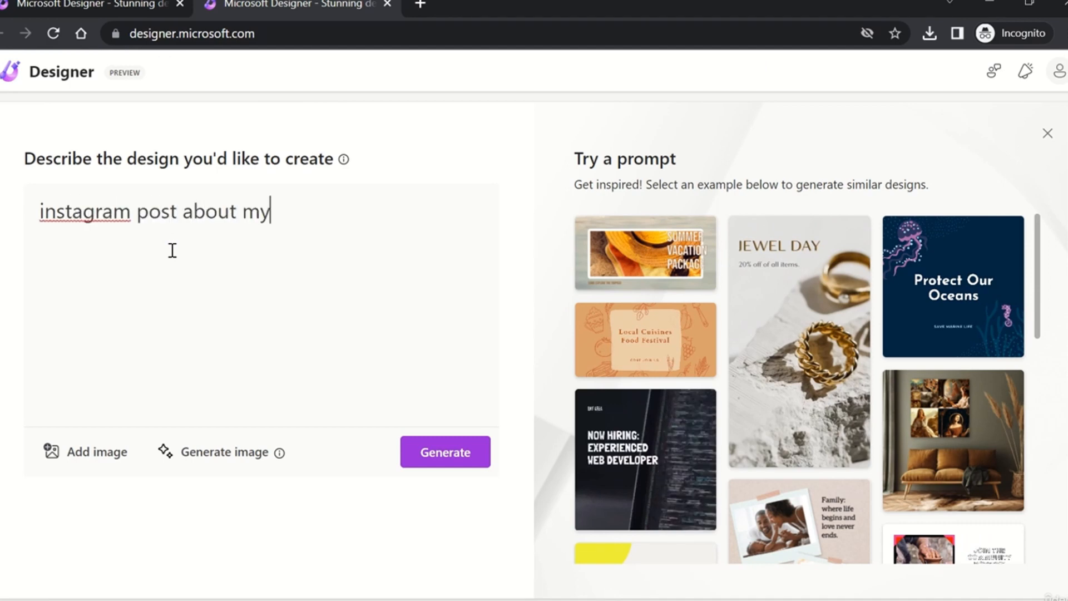
text( visit to no)
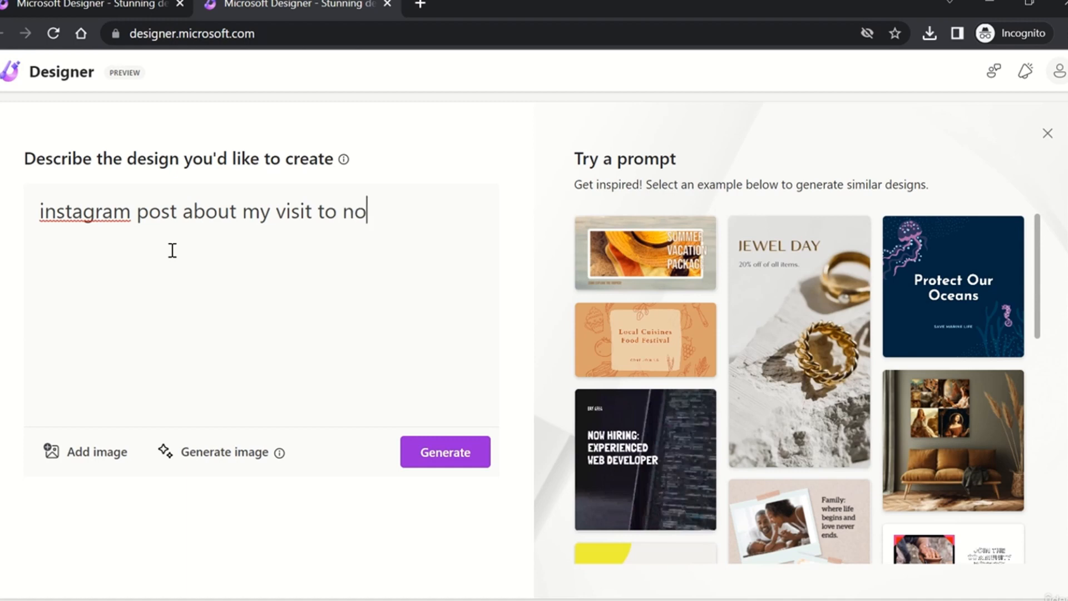
text(rthern lights)
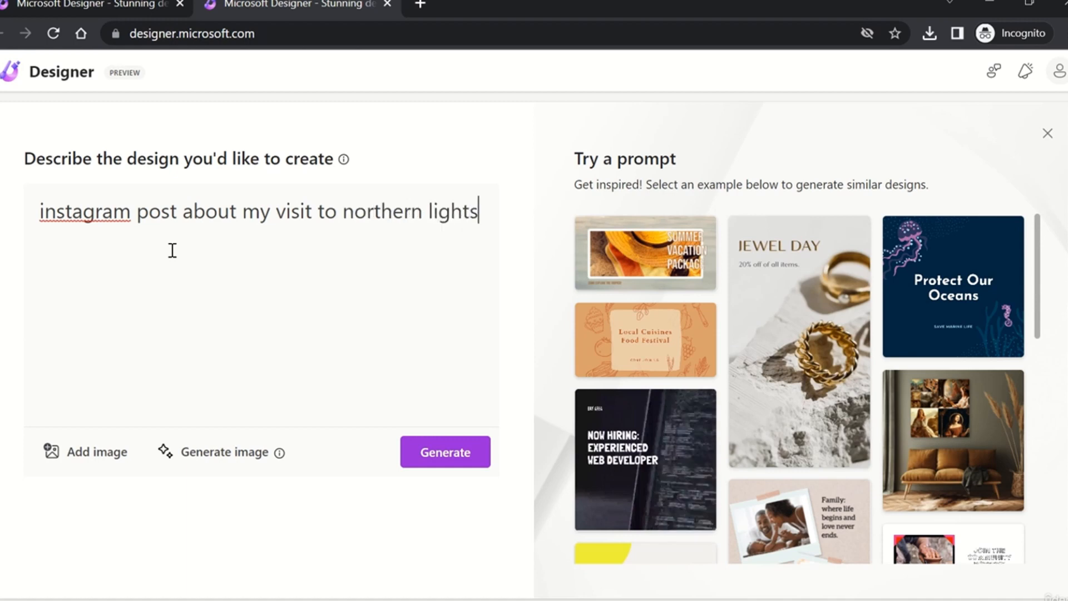
click(440, 461)
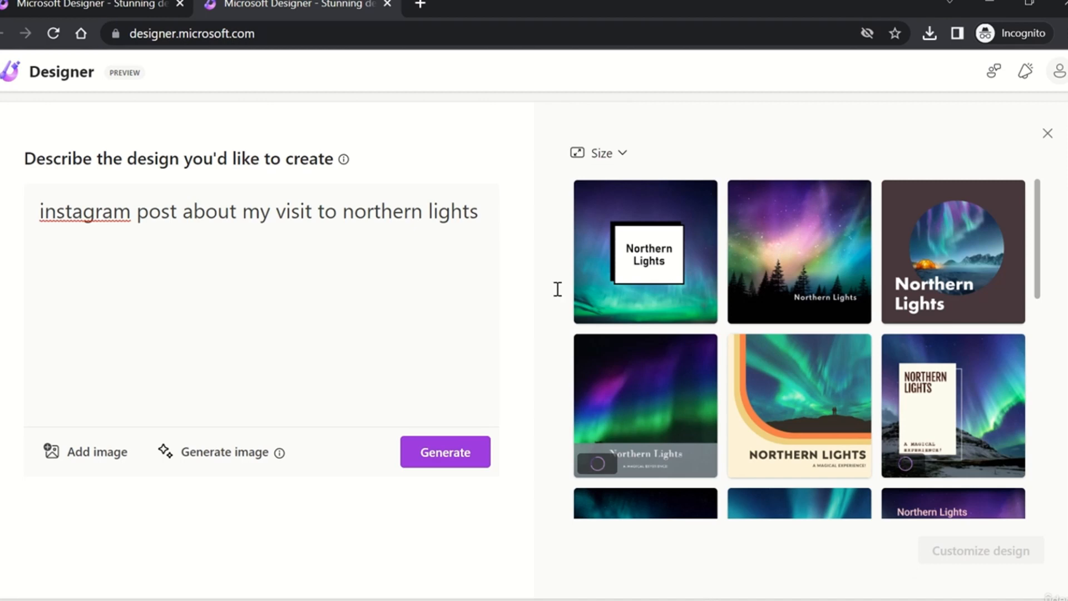
Customize the generated purple and green aurora design with pine tree silhouettes as a separate new design.
click(856, 285)
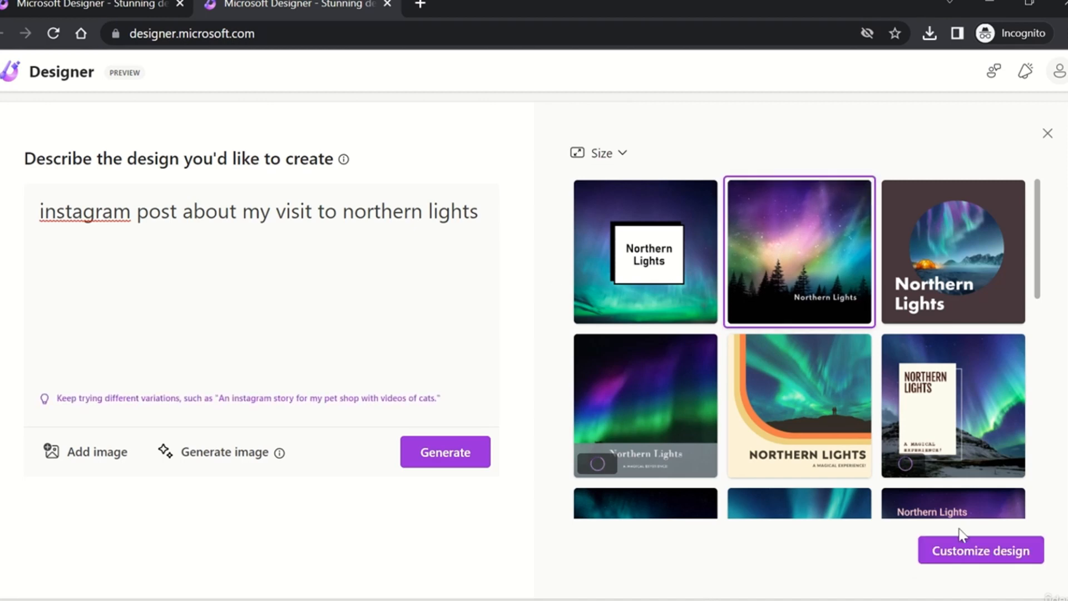
click(1009, 559)
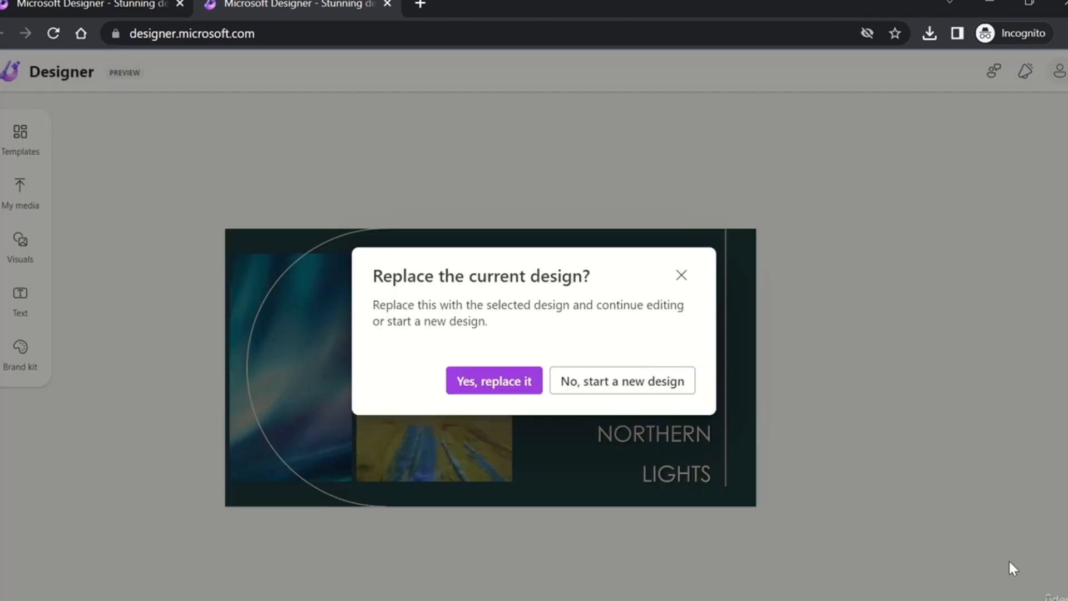
click(622, 384)
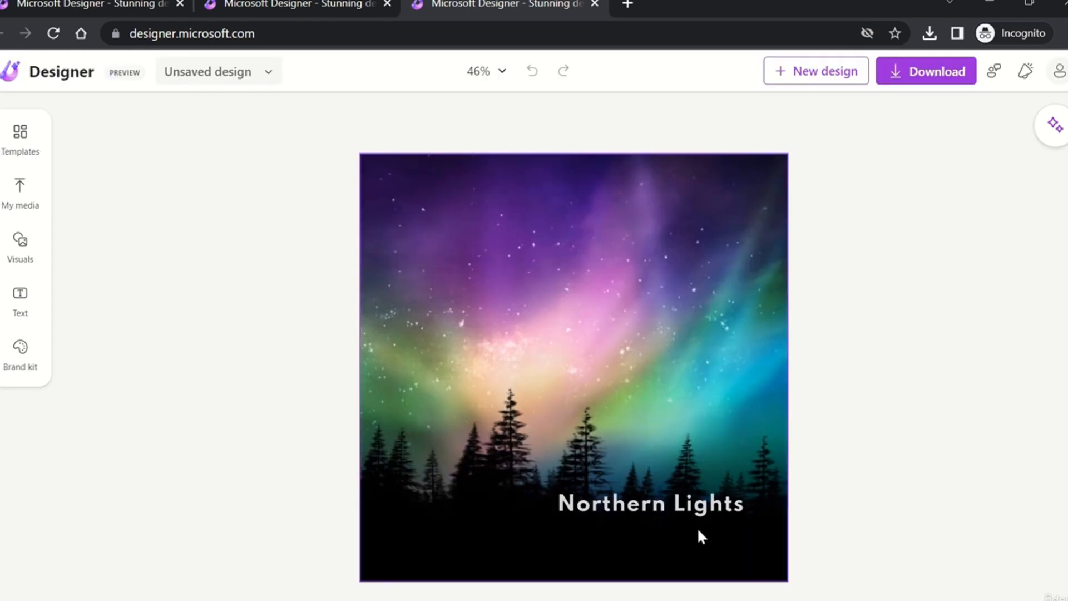
Compare the download file types offered for the aurora image design with those for the My Travel Diaries design.
click(924, 71)
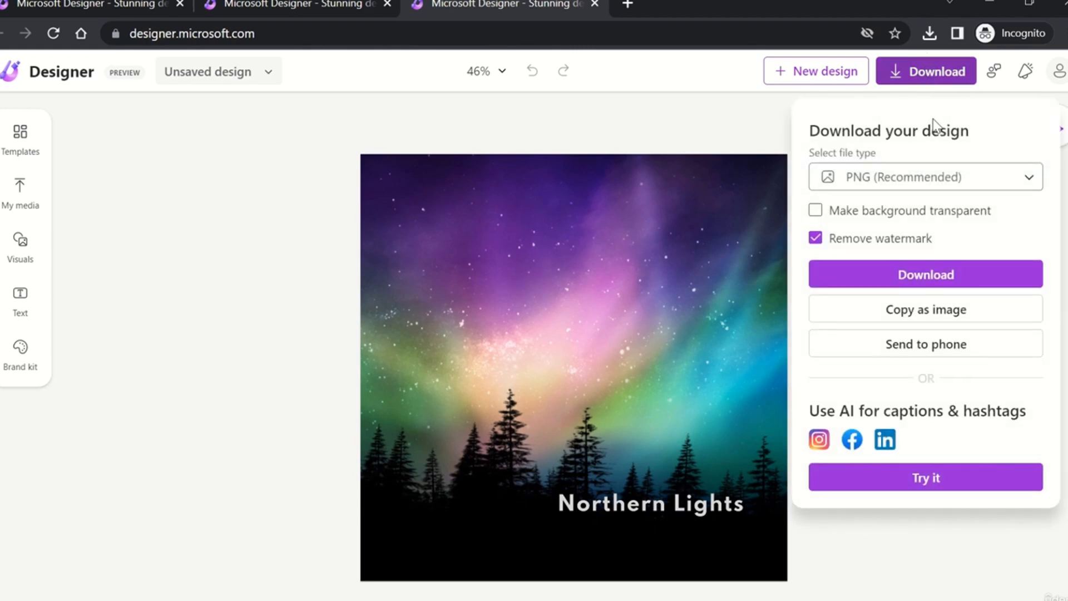
click(991, 181)
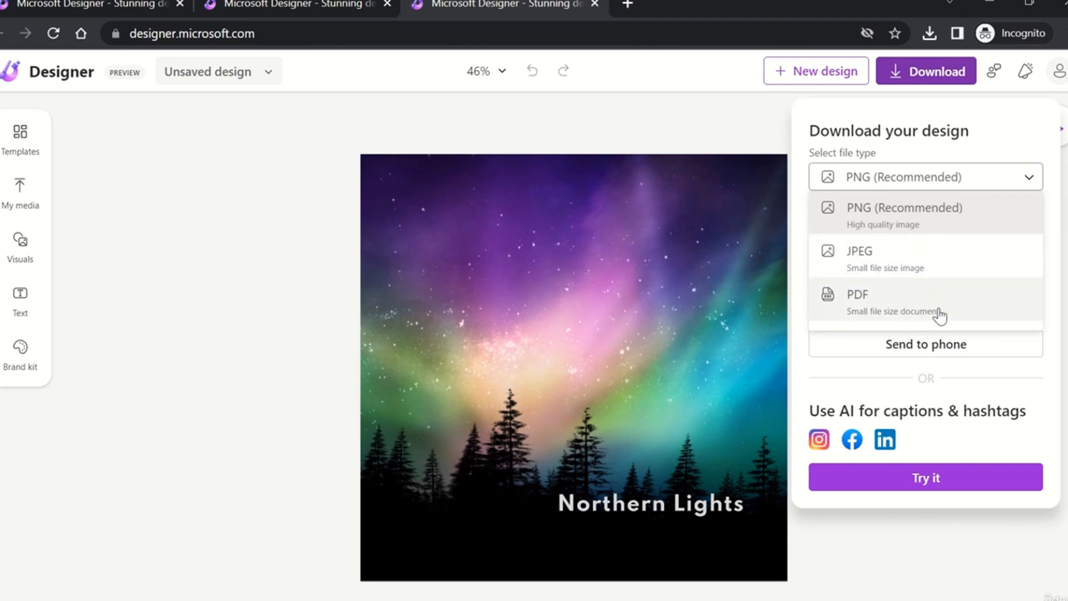
click(141, 5)
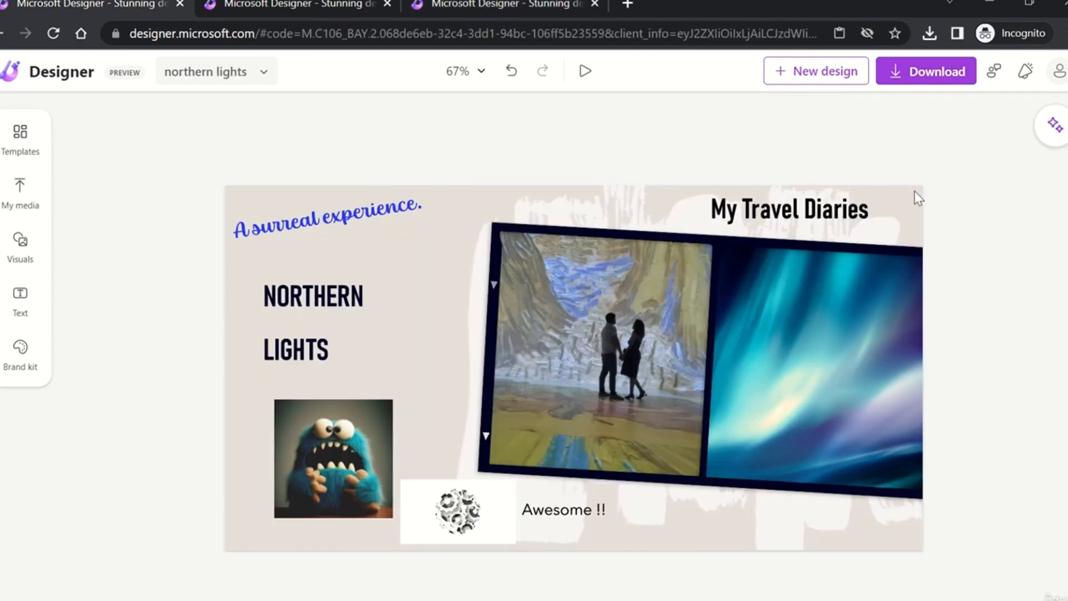
click(922, 77)
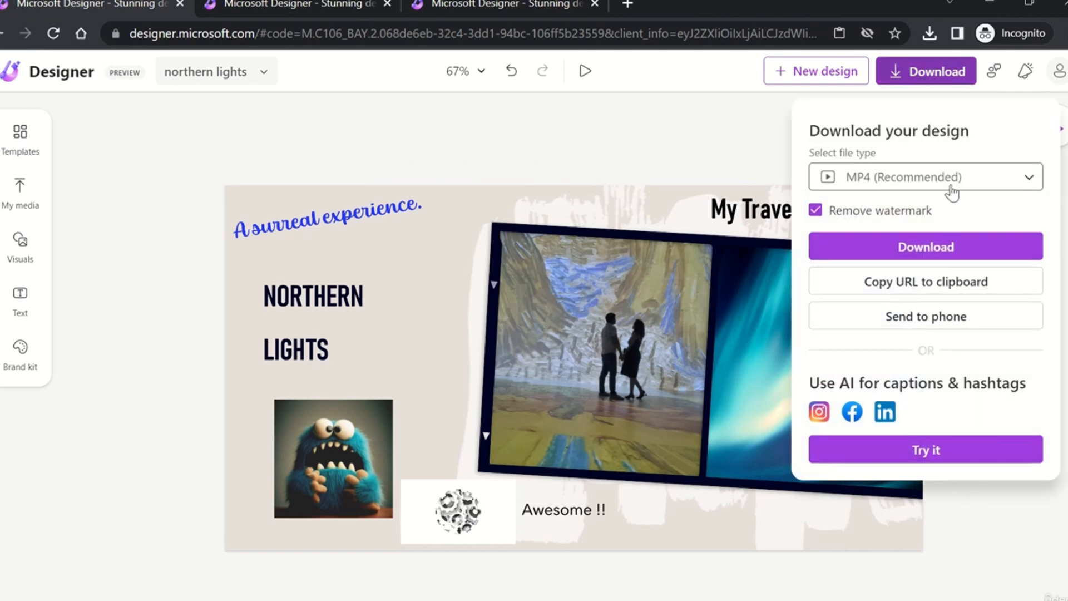
click(952, 192)
click(672, 151)
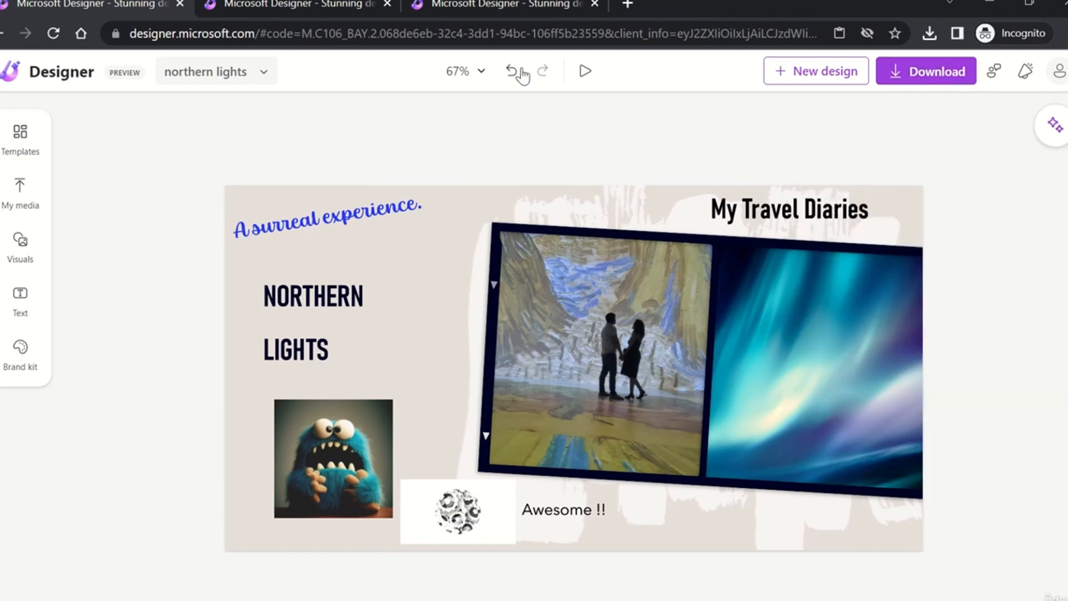
click(536, 3)
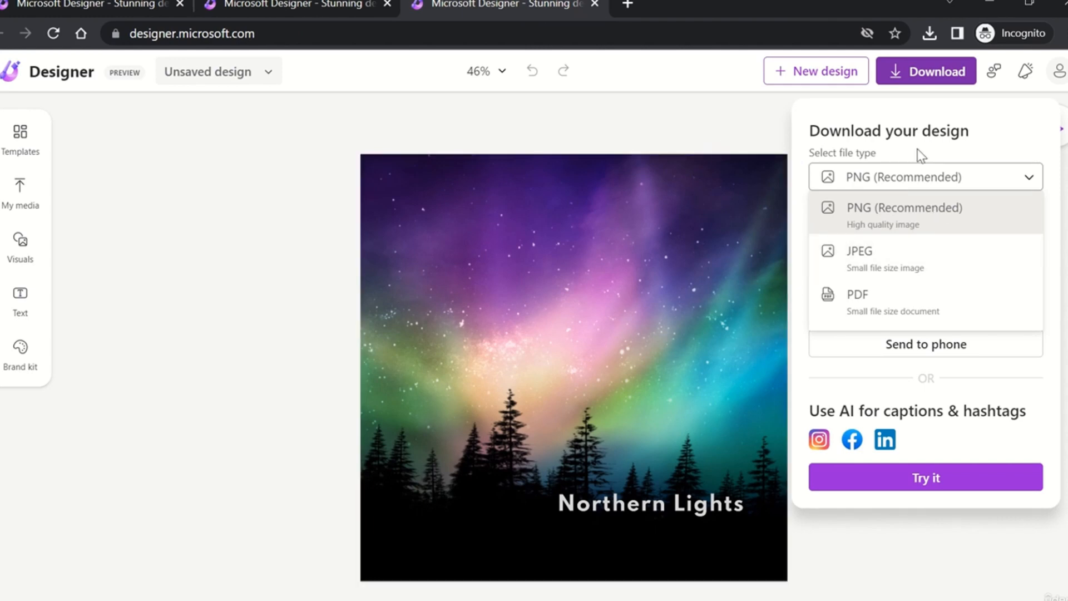
click(953, 143)
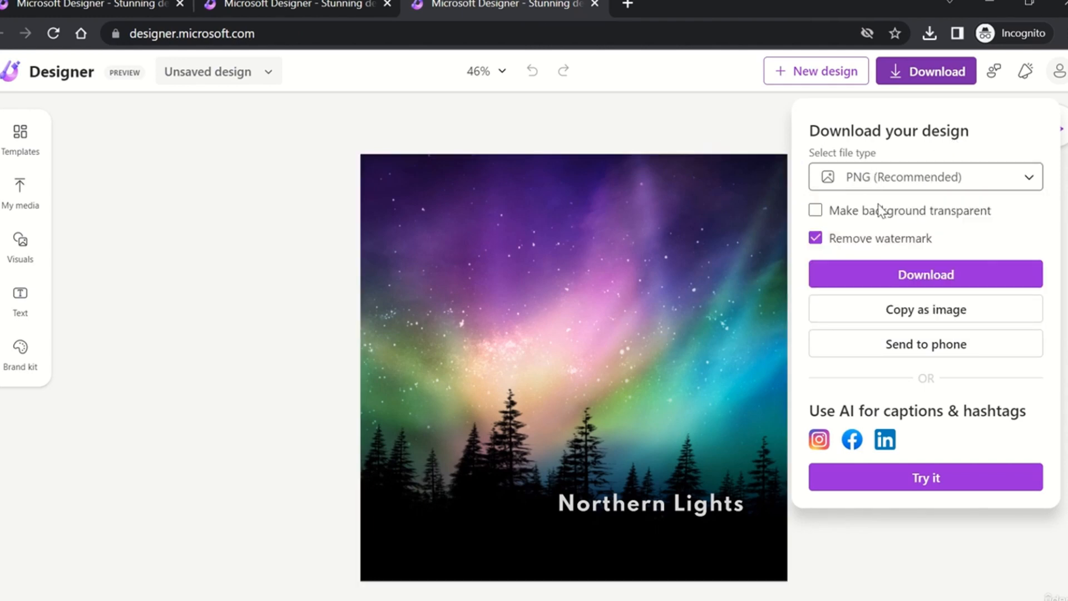
Toggle the transparent background on and off, and download the aurora design as the PNG file Designer with the watermark removed.
click(815, 213)
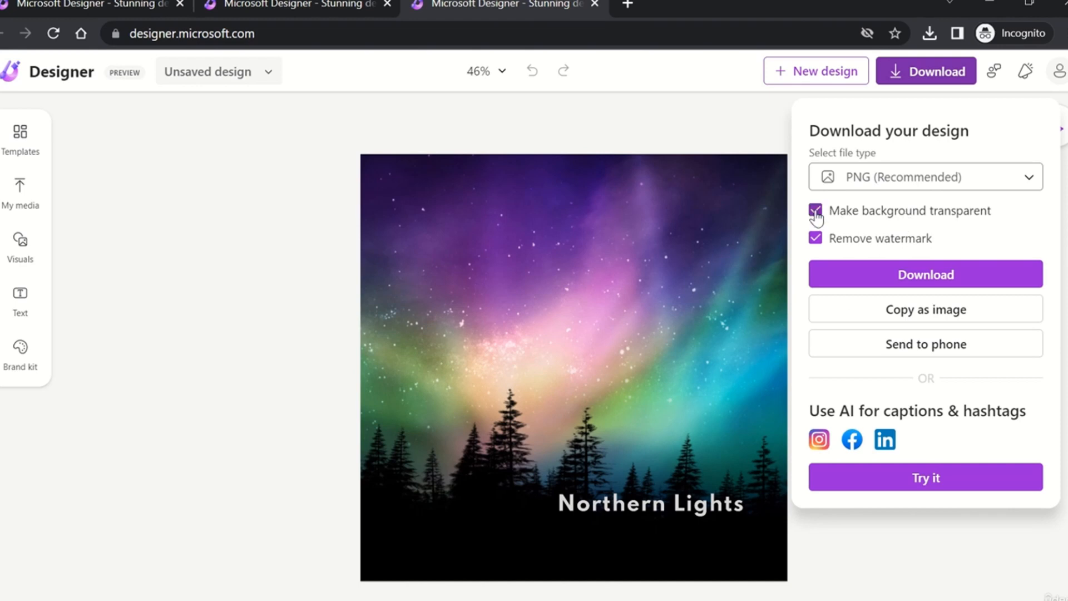
click(816, 214)
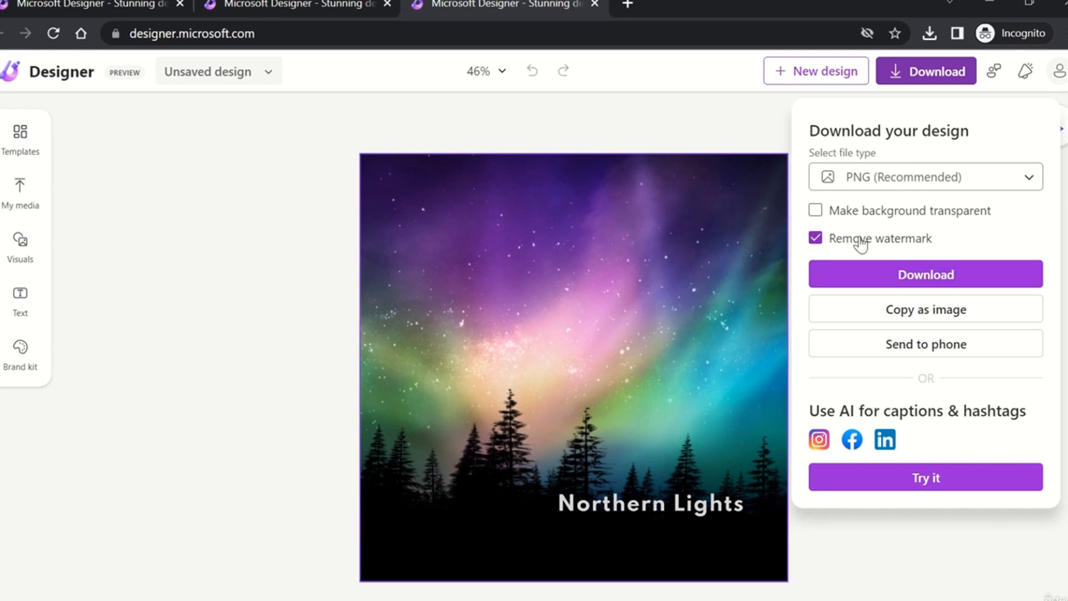
click(952, 277)
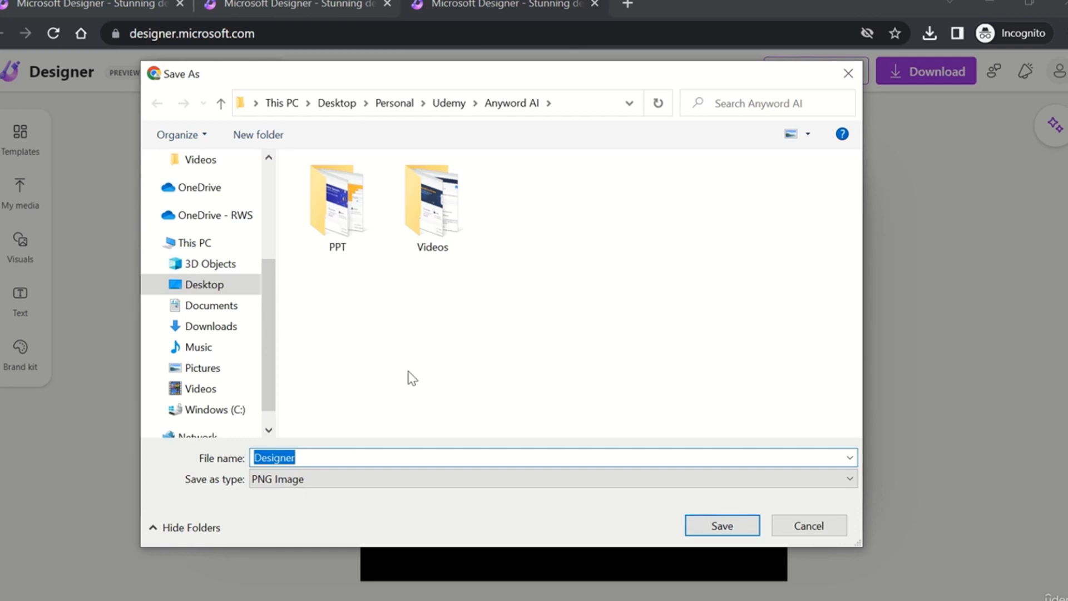
click(716, 524)
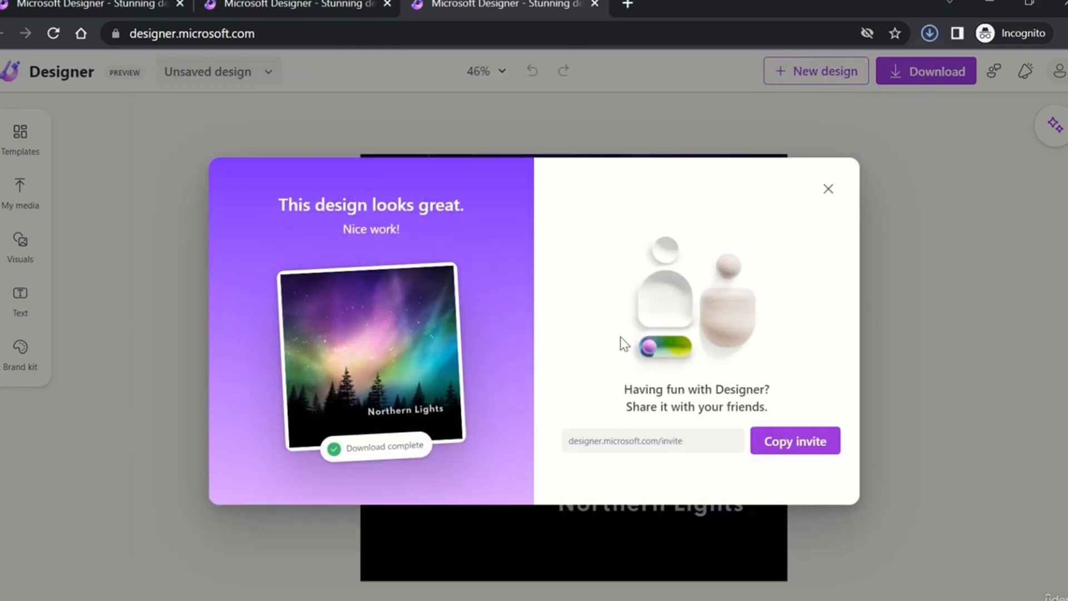
View the downloaded Designer.png in the image viewer, and dismiss the download sharing message.
click(929, 33)
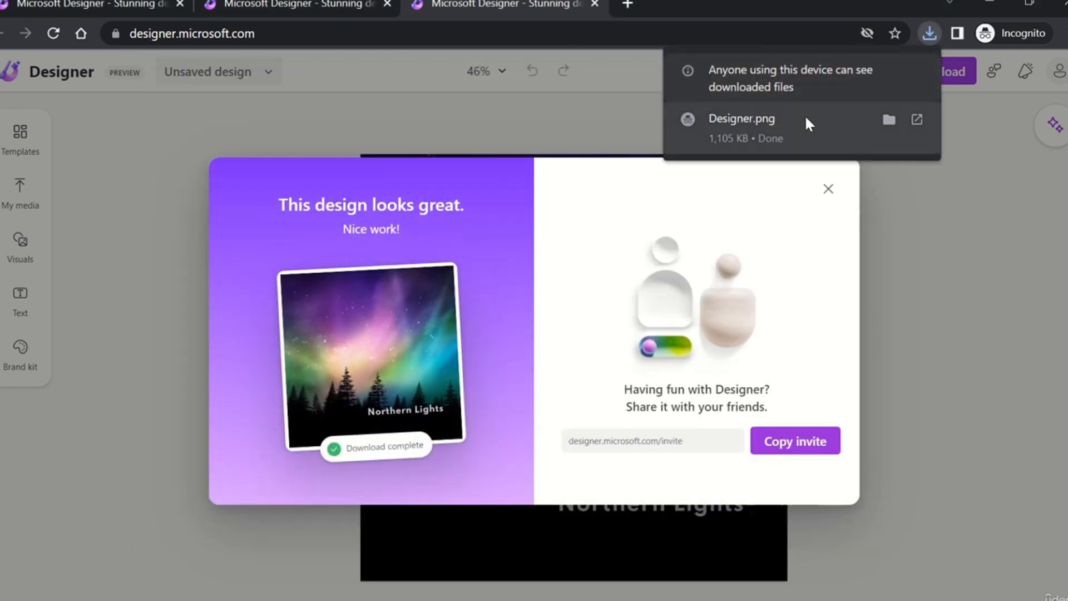
click(800, 136)
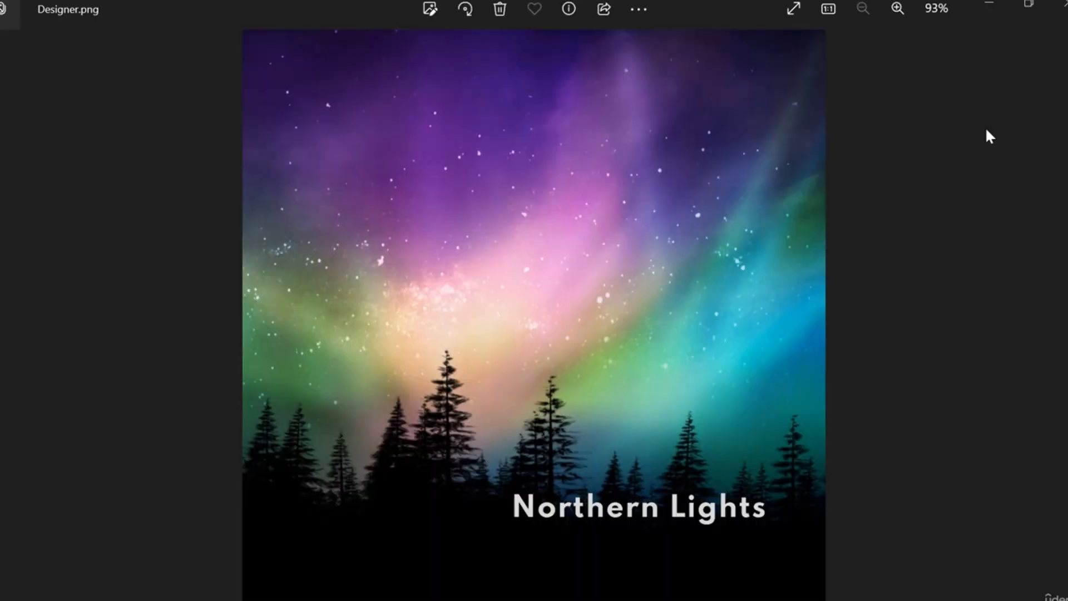
click(1062, 4)
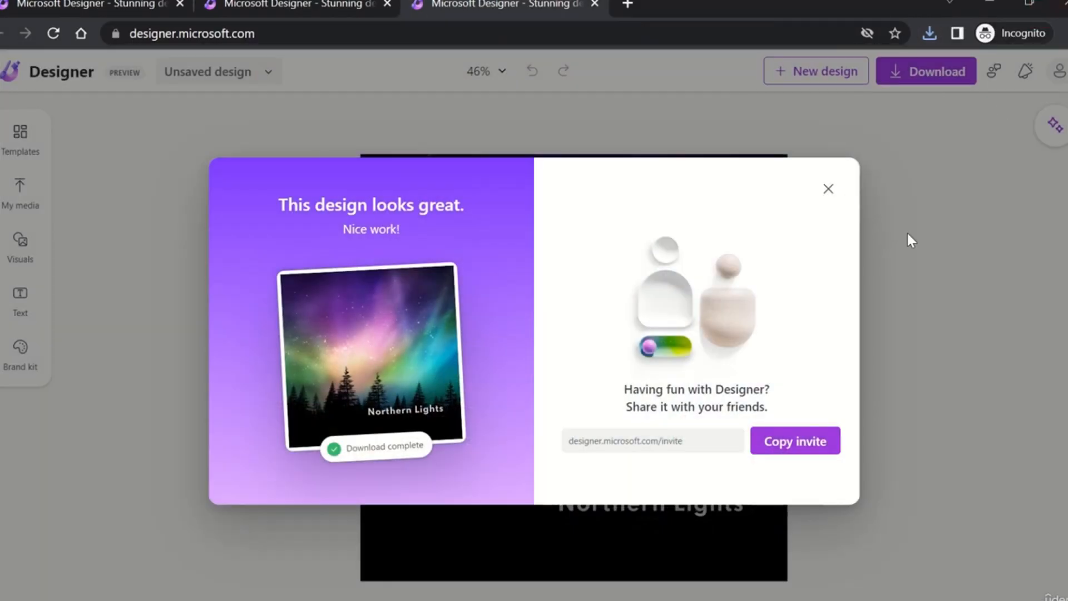
click(828, 189)
Download the aurora design again as Designer (1).png without watermark removal, and view the saved image.
click(939, 73)
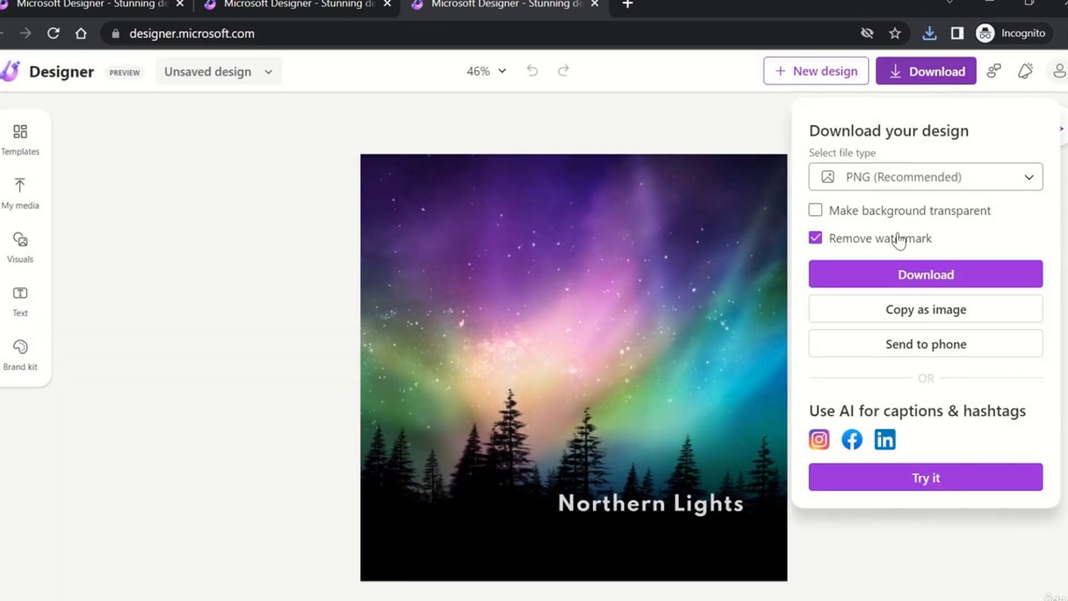
click(815, 239)
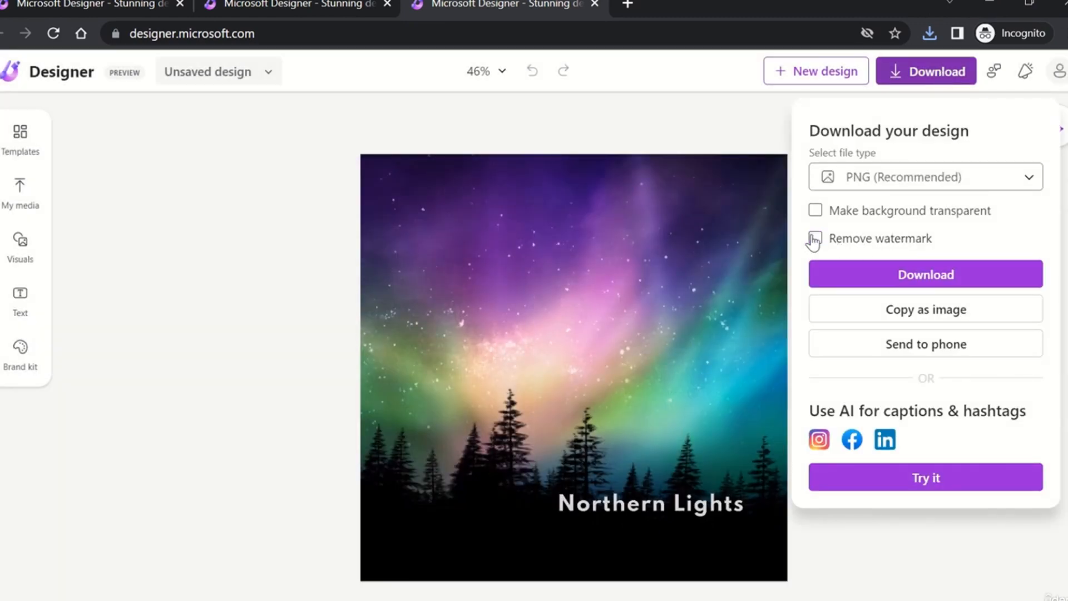
click(946, 272)
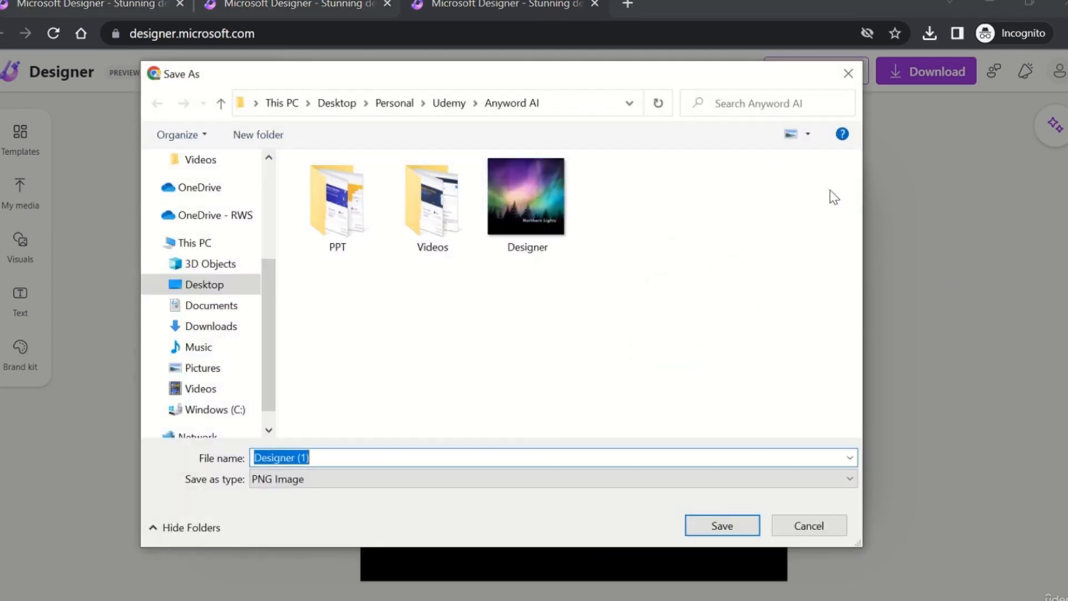
click(726, 526)
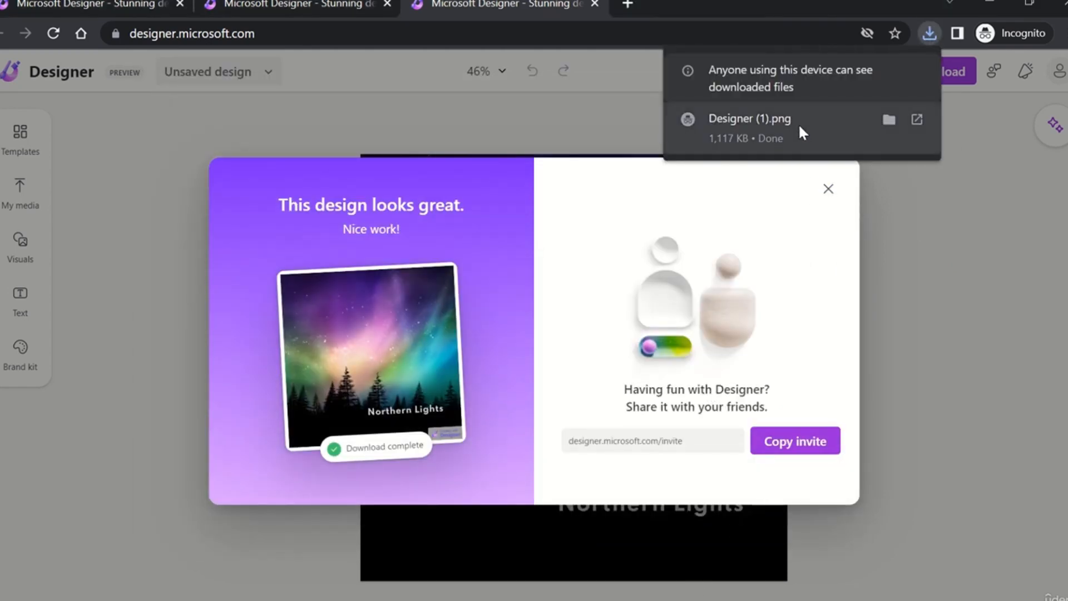
click(797, 125)
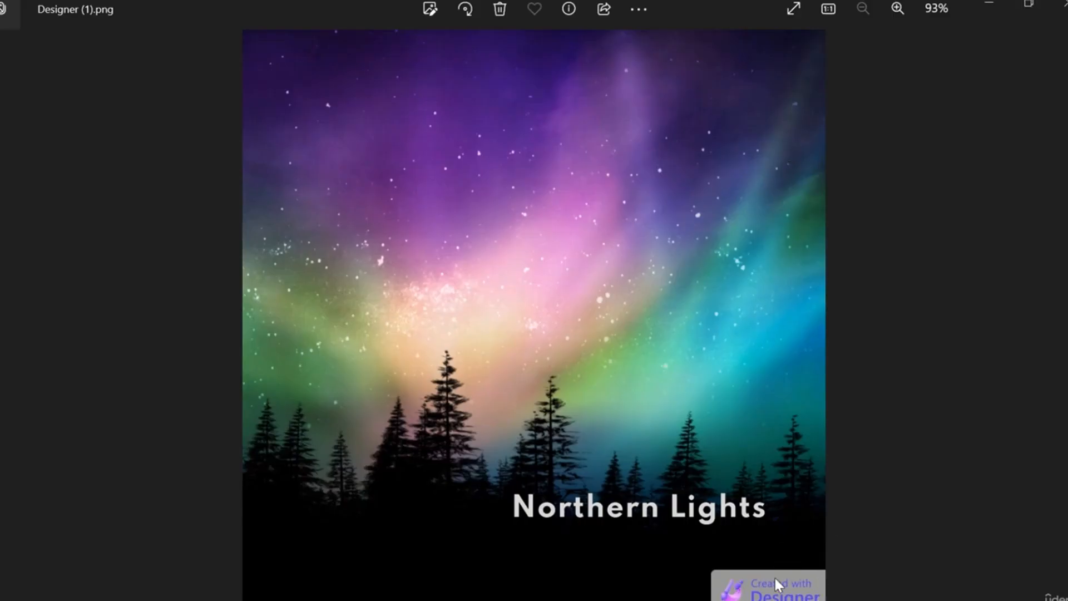
click(1058, 5)
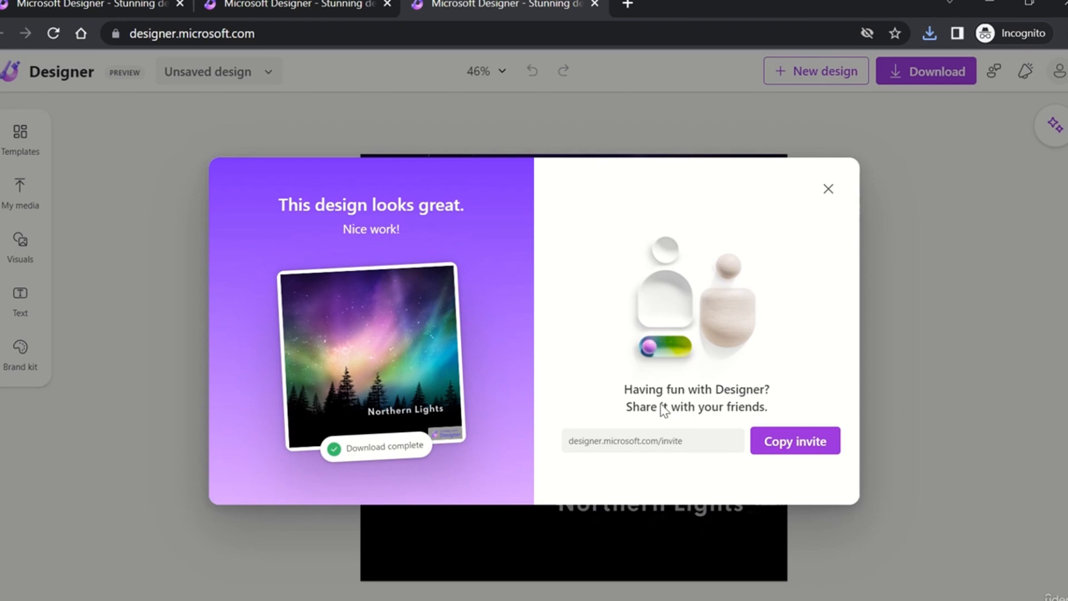
Copy the Designer invite, dismiss the sharing message, and check the pasted invite text in temporary browser tabs.
click(784, 445)
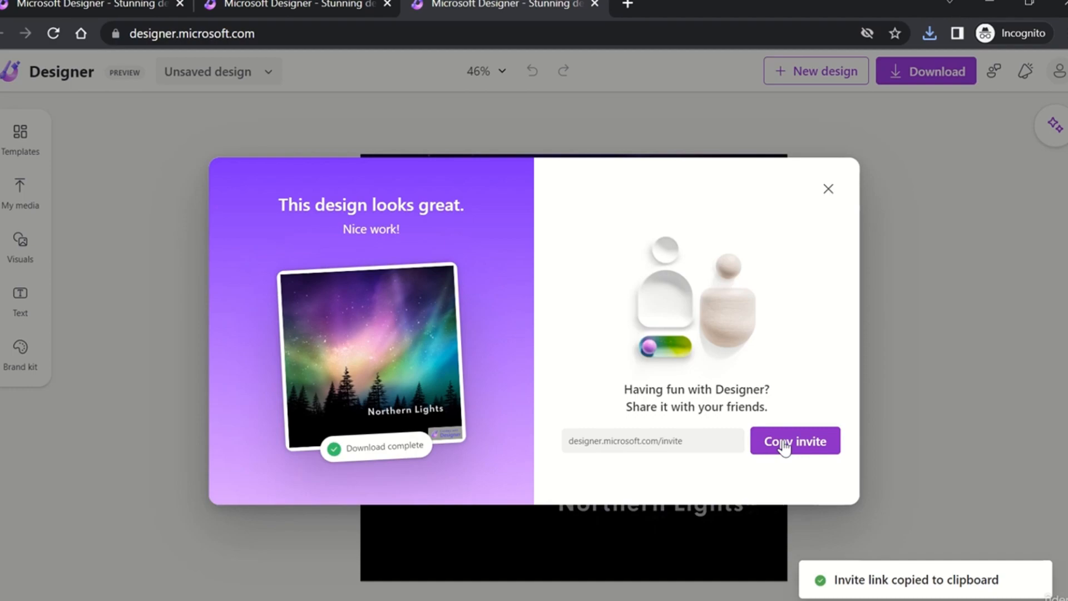
click(828, 189)
click(626, 3)
key(ctrl+v)
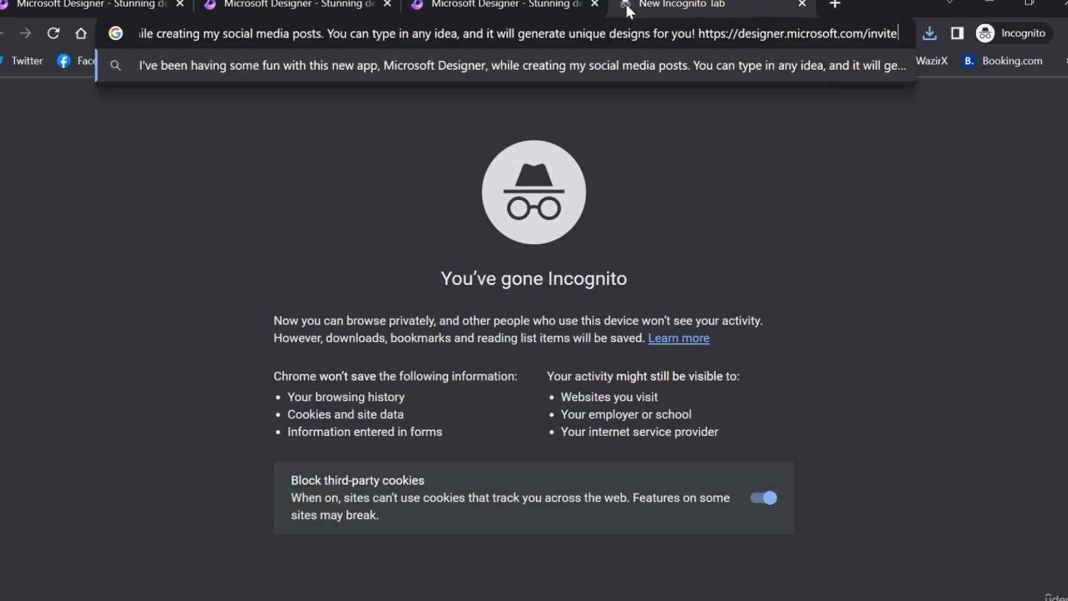
key(Return)
click(801, 4)
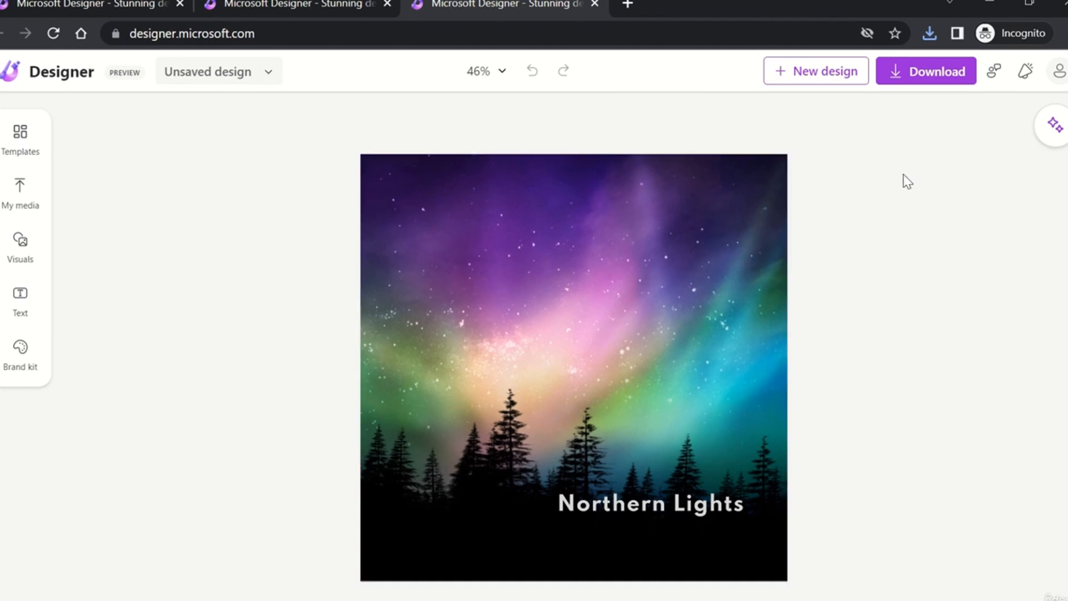
click(629, 5)
key(ctrl+v)
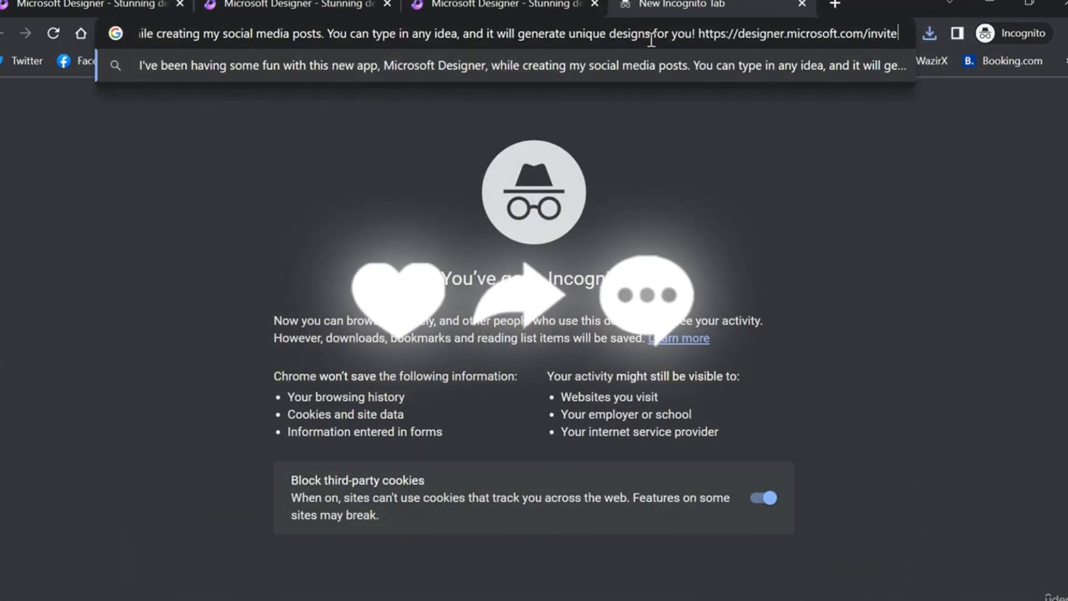
click(802, 5)
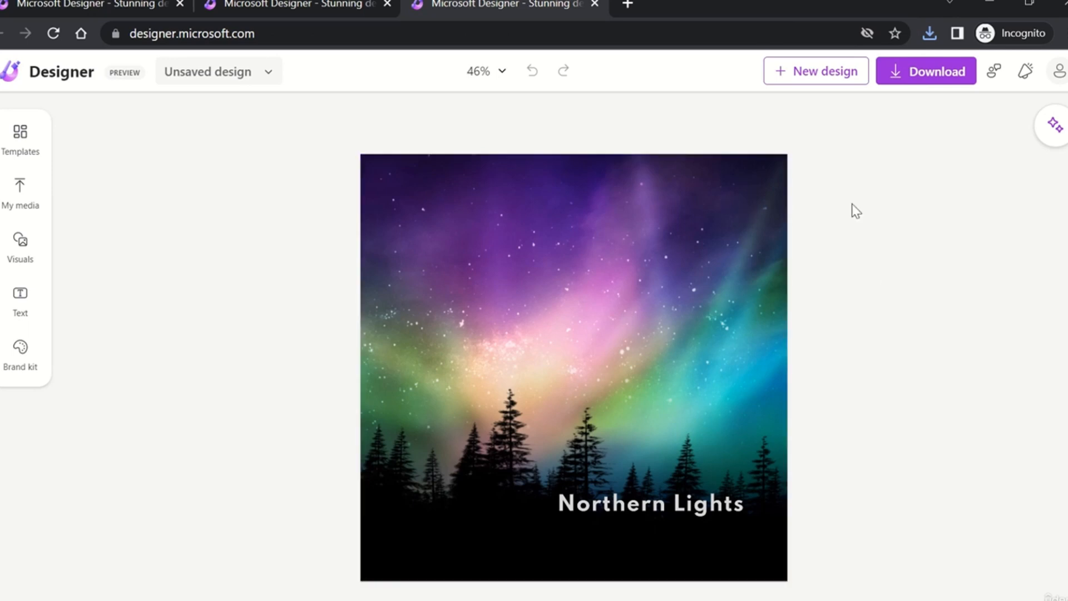